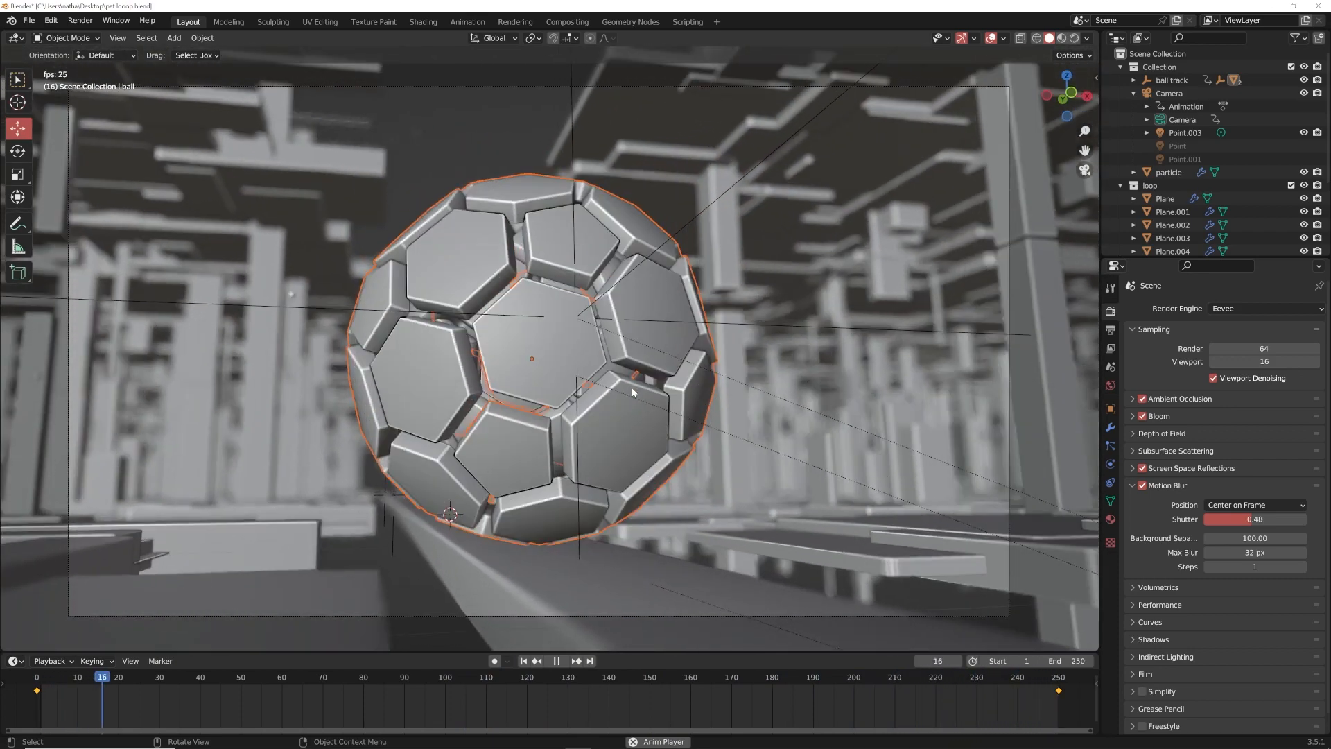
Preview the ball animation in Rendered viewport shading, playing it for a moment and pausing it
{"action": "key", "text": "space"}
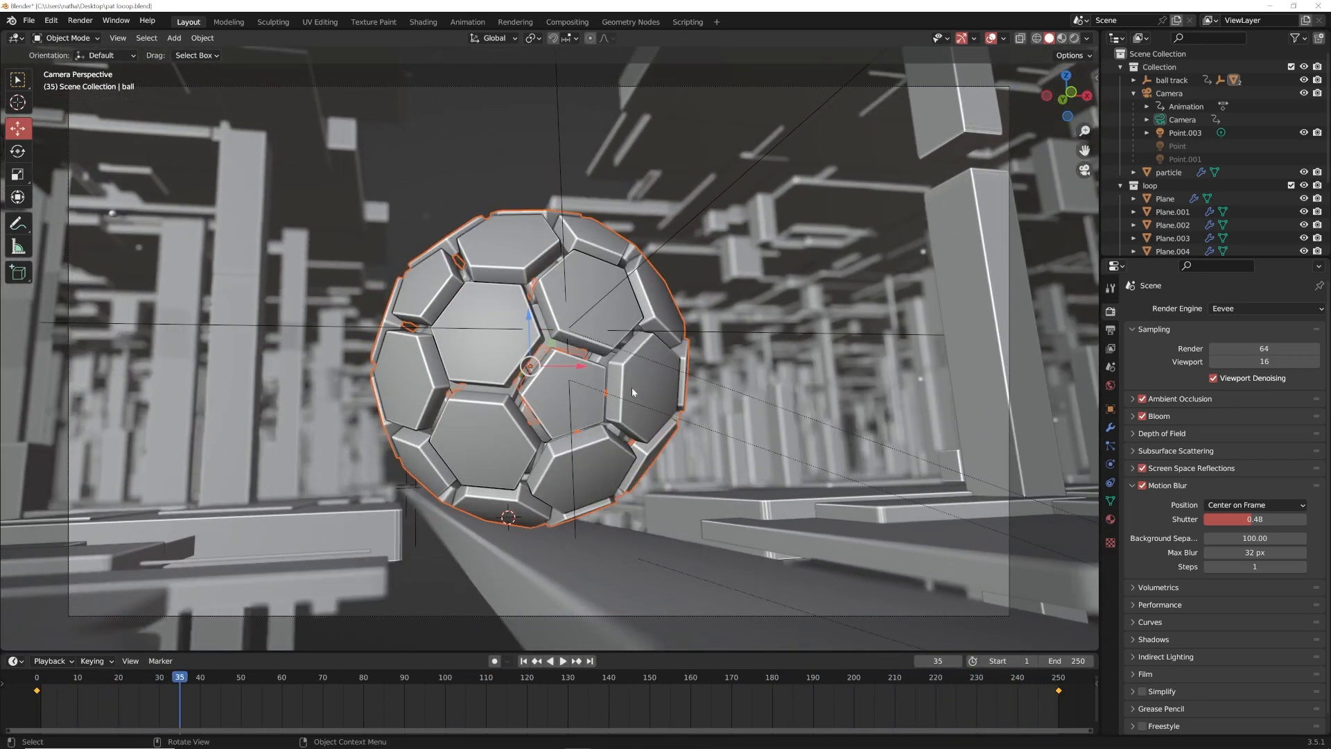
{"action": "left_click", "coordinate": [1074, 38]}
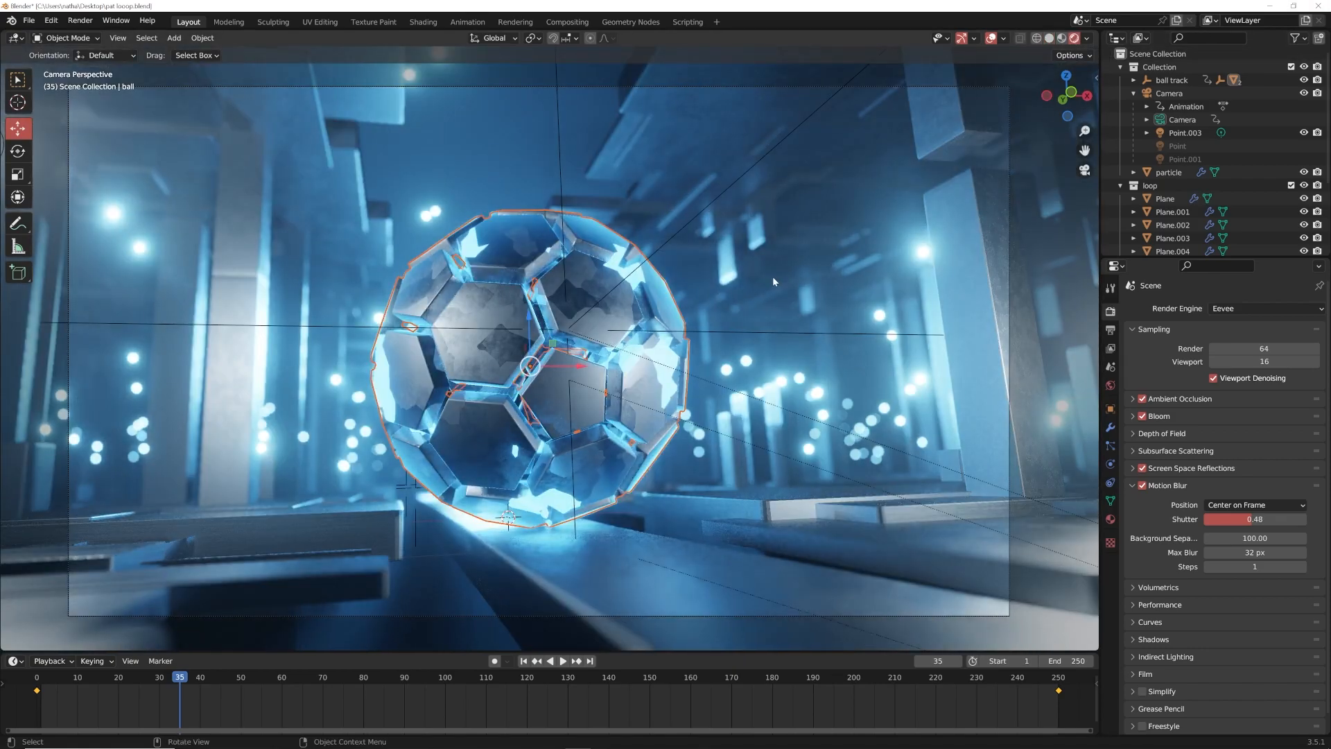
{"action": "key", "text": "space"}
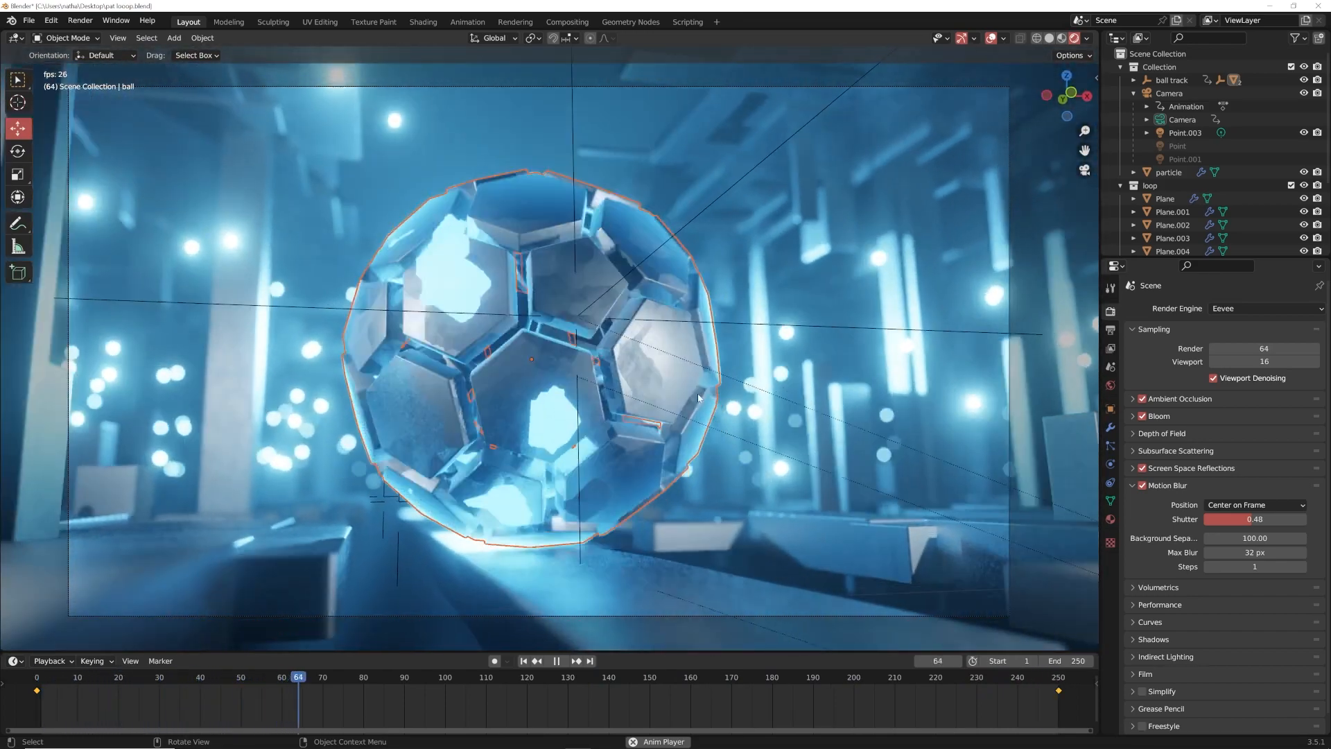
{"action": "key", "text": "space"}
Save the finished ball scene file and return its viewport to Solid shading
{"action": "left_click", "coordinate": [28, 20]}
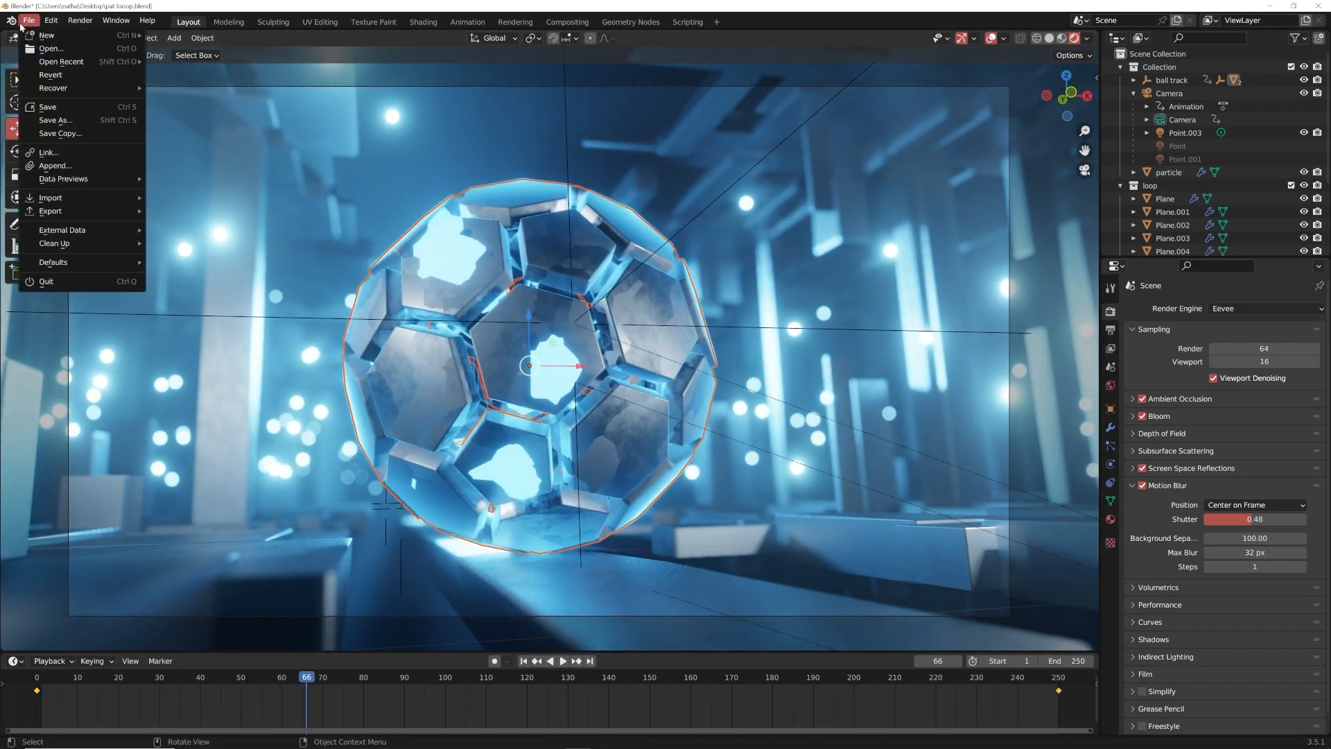
{"action": "left_click", "coordinate": [70, 109]}
{"action": "mouse_move", "coordinate": [380, 744]}
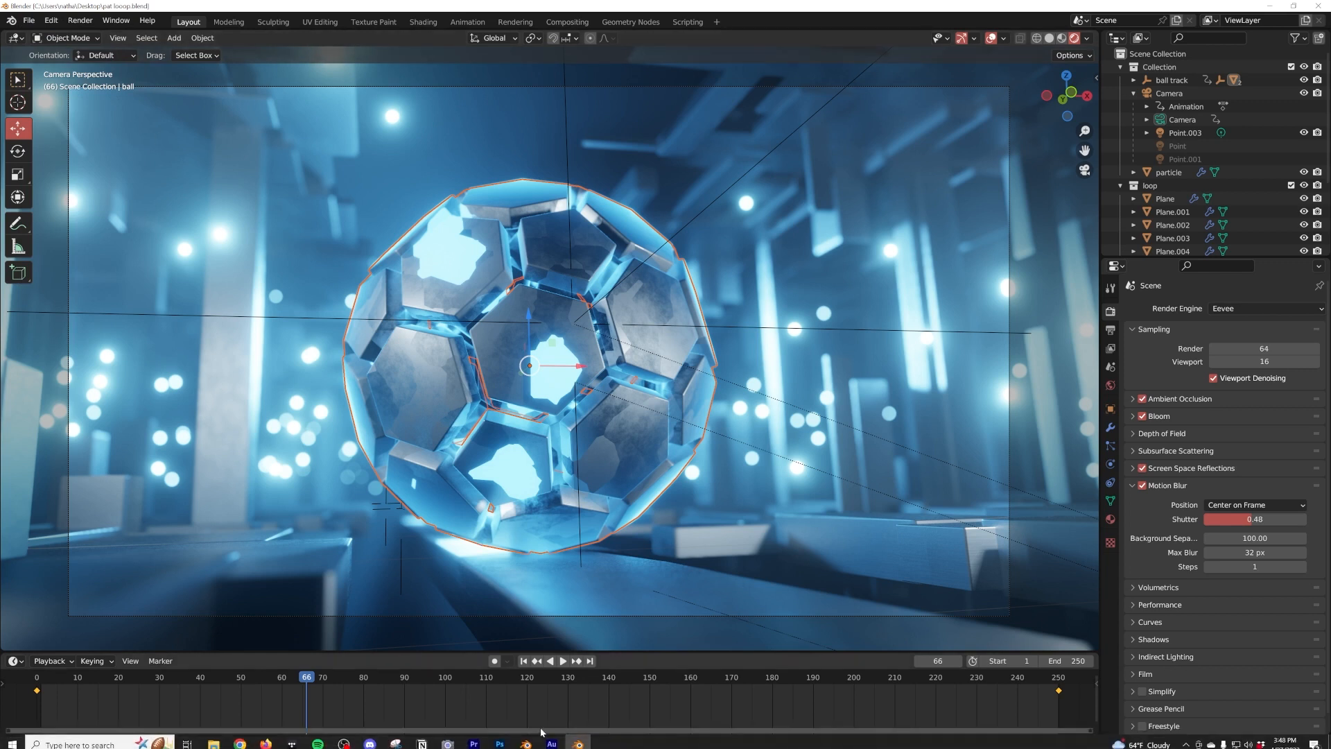
{"action": "right_click", "coordinate": [578, 738]}
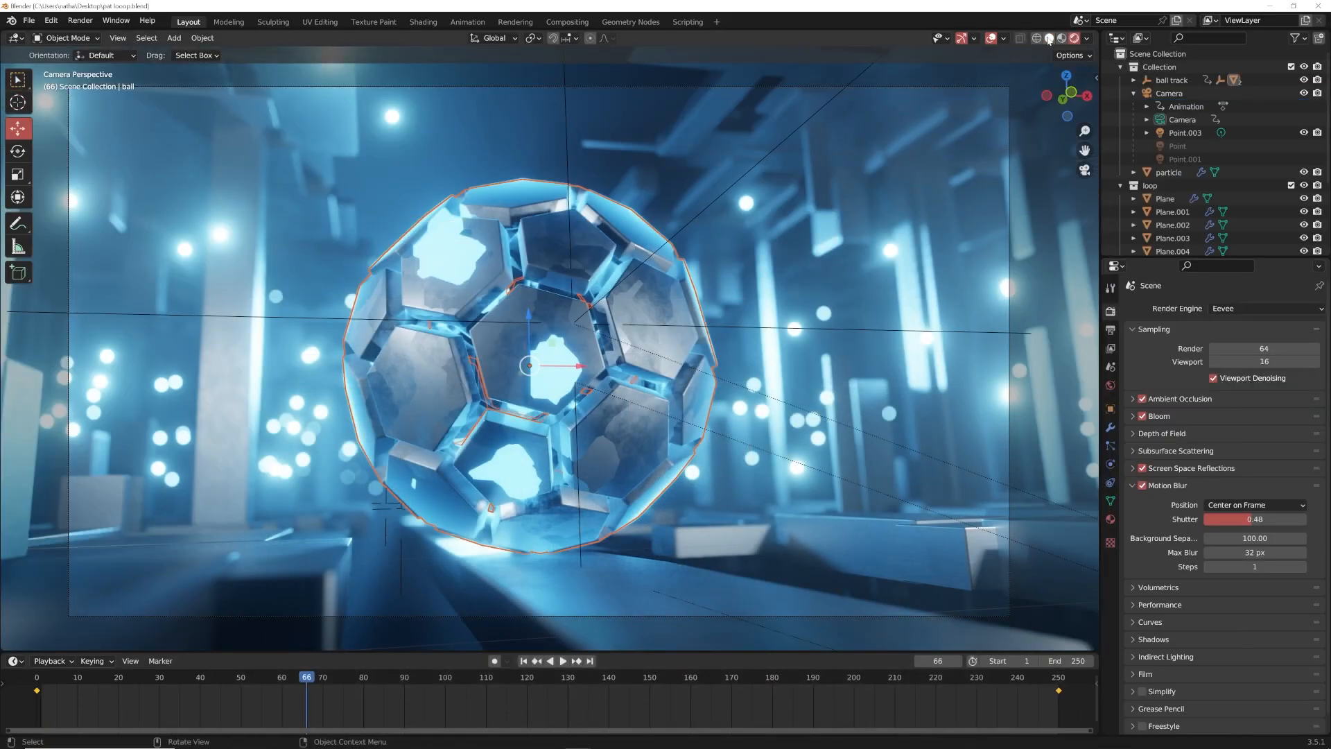
{"action": "left_click", "coordinate": [1049, 38]}
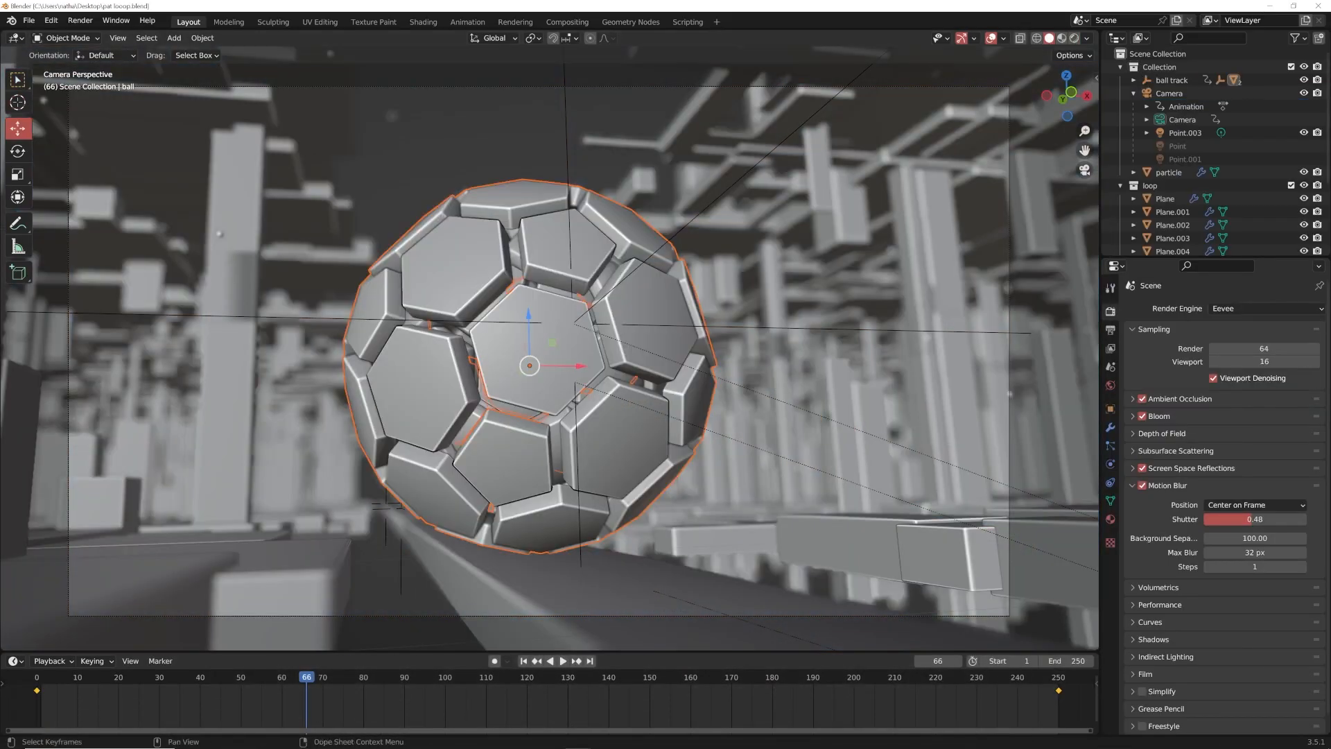
Switch to the other open Blender window with the new file and delete all the default objects
{"action": "mouse_move", "coordinate": [578, 738]}
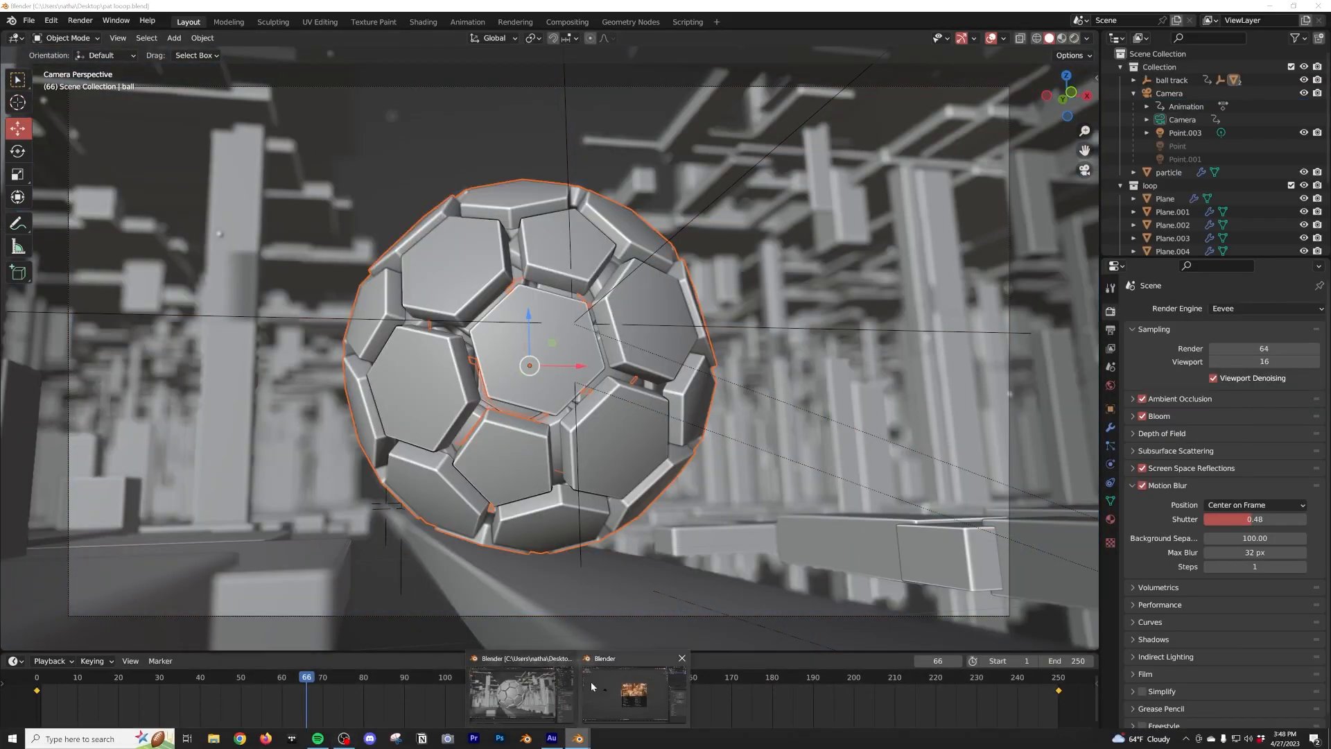
{"action": "left_click", "coordinate": [590, 681]}
{"action": "left_click", "coordinate": [691, 196]}
{"action": "key", "text": "a"}
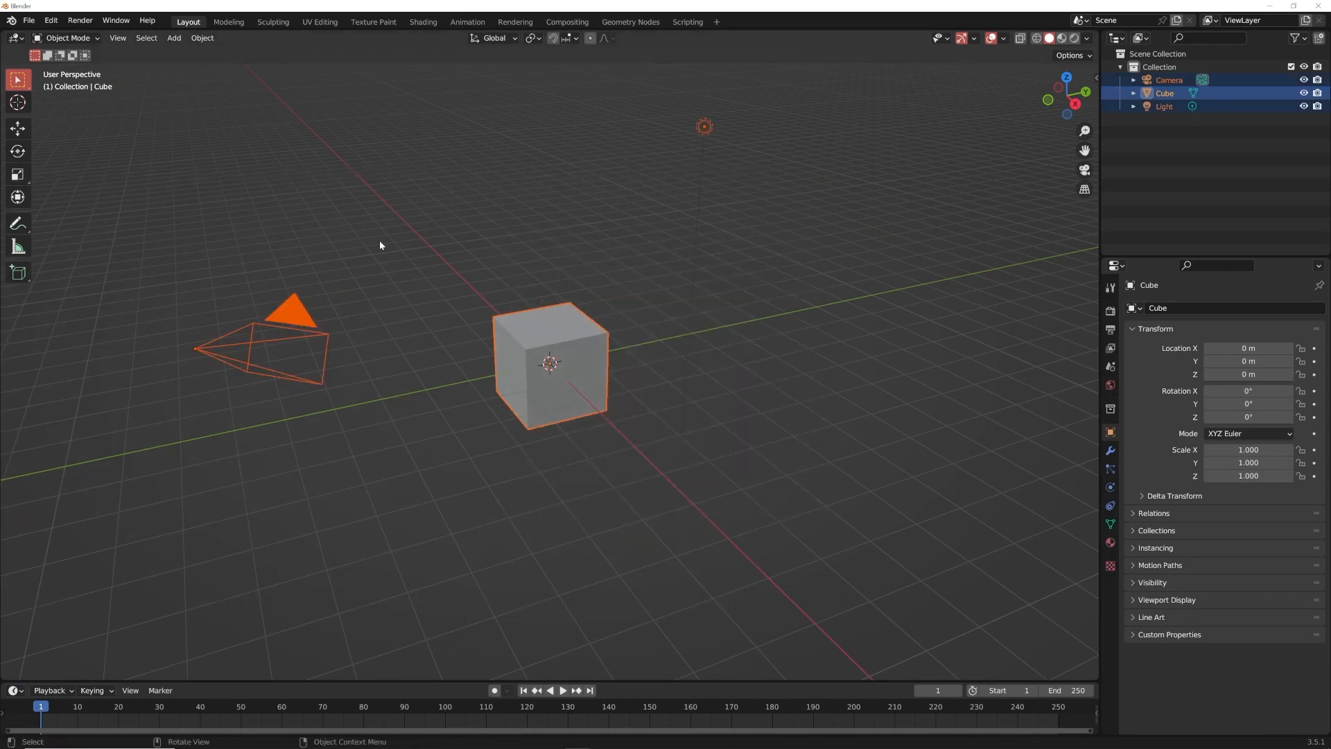
{"action": "key", "text": "Delete"}
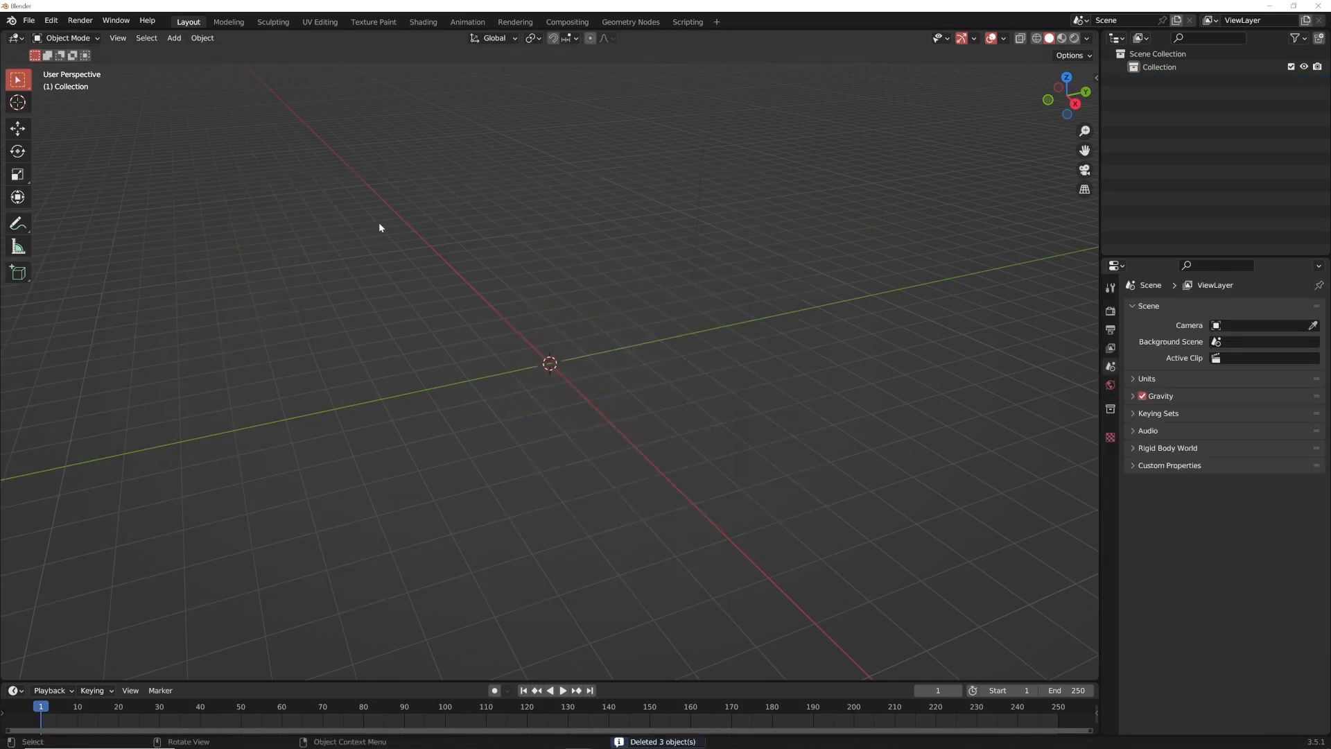
Add a mesh plane at the origin of the empty scene
{"action": "middle_click_drag", "start_coordinate": [437, 303], "coordinate": [526, 319]}
{"action": "key", "text": "shift+a"}
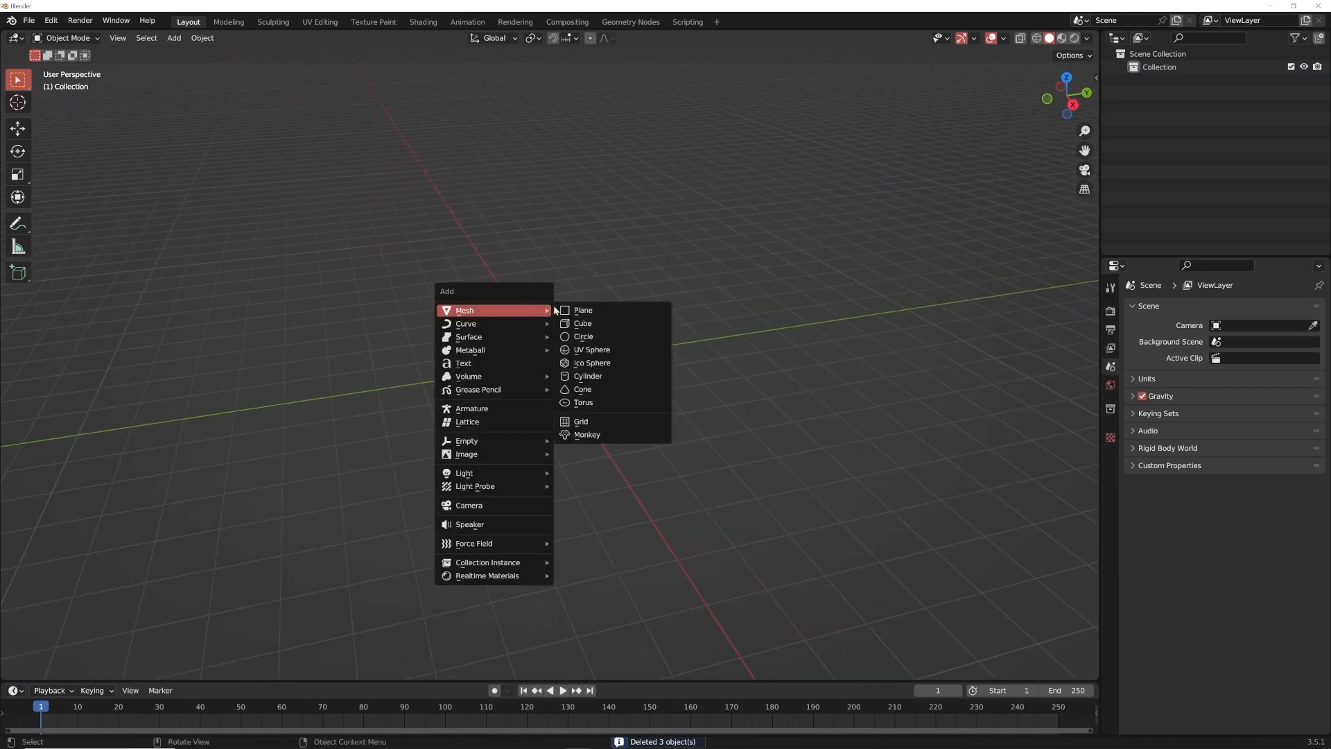
{"action": "left_click", "coordinate": [595, 306]}
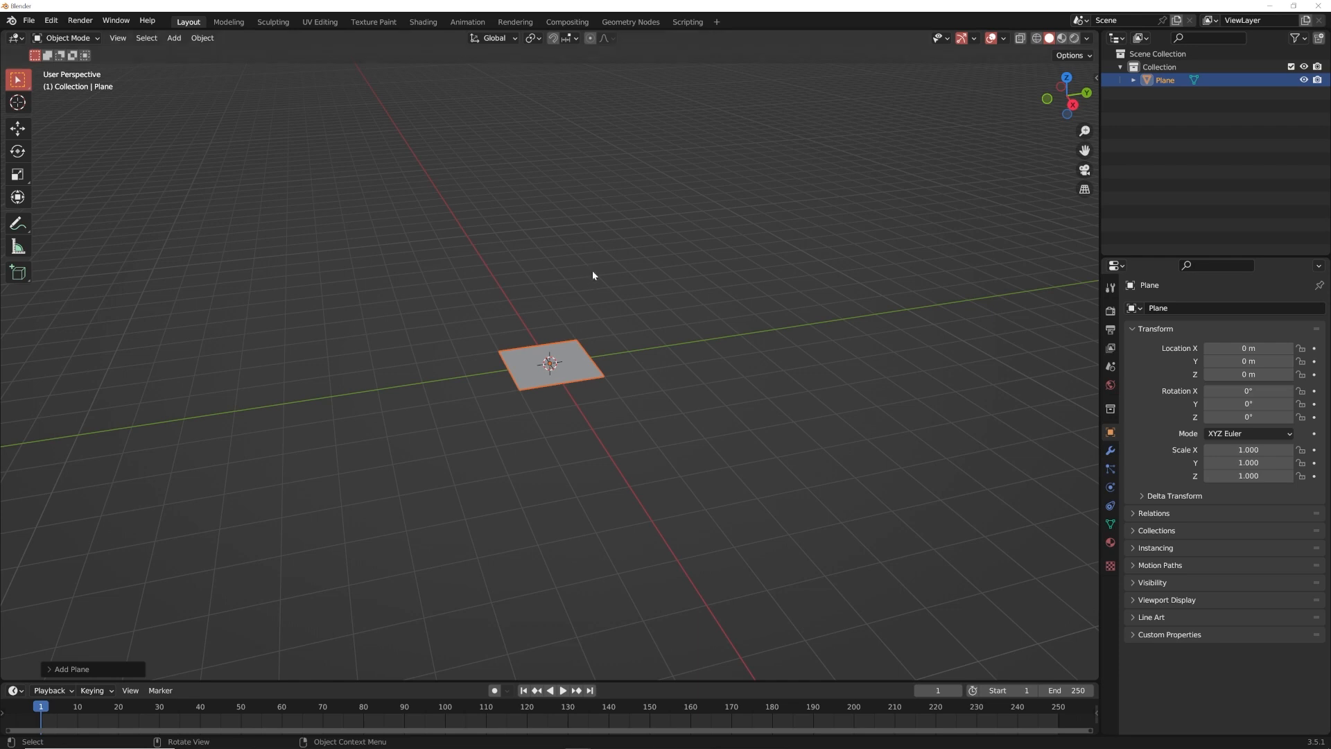
Open the Geometry Nodes workspace and create a new geometry node tree on the plane
{"action": "left_click", "coordinate": [631, 22]}
{"action": "left_click_drag", "start_coordinate": [468, 389], "coordinate": [390, 383]}
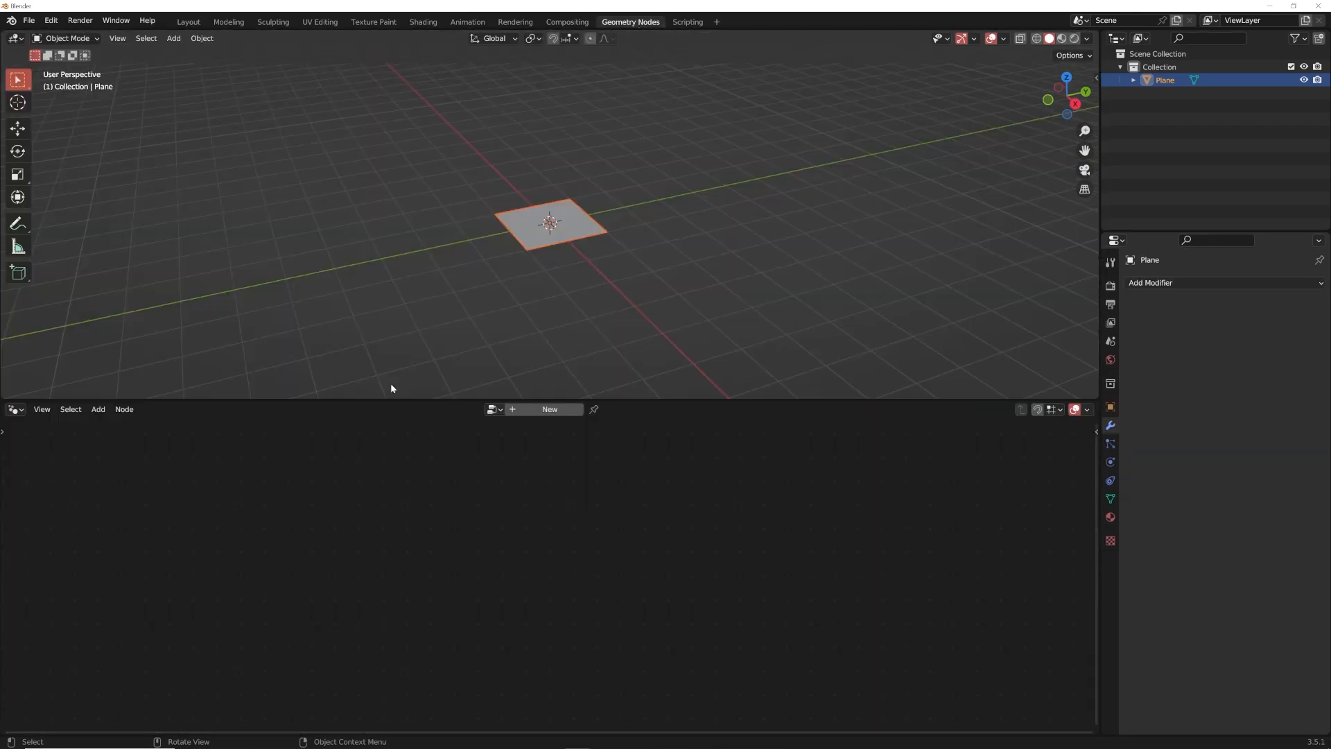
{"action": "scroll", "coordinate": [605, 318], "scroll_direction": "up", "scroll_amount": 6}
{"action": "scroll", "coordinate": [605, 318], "scroll_direction": "down", "scroll_amount": 1}
{"action": "left_click", "coordinate": [549, 409]}
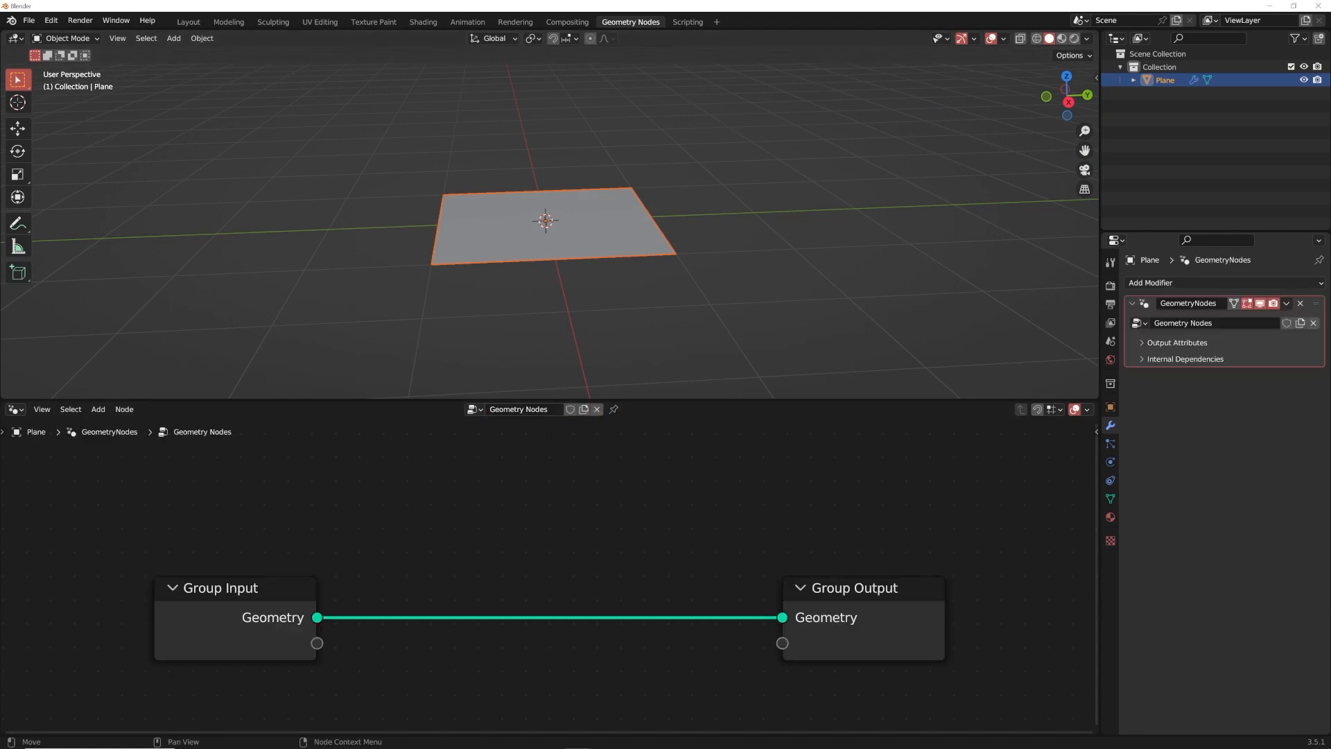
{"action": "mouse_move", "coordinate": [322, 741]}
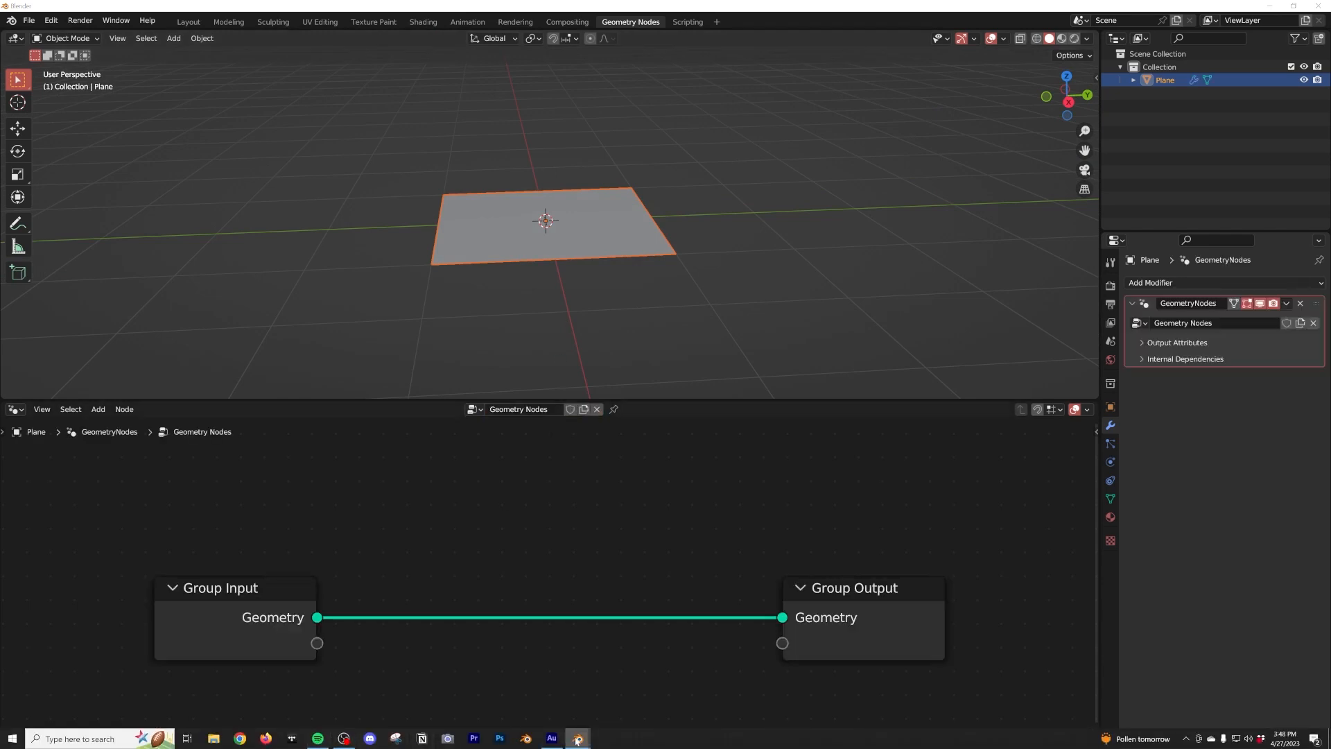
{"action": "mouse_move", "coordinate": [577, 739]}
{"action": "left_click", "coordinate": [534, 697]}
{"action": "left_click_drag", "start_coordinate": [885, 8], "coordinate": [45, 114]}
{"action": "left_click", "coordinate": [46, 116]}
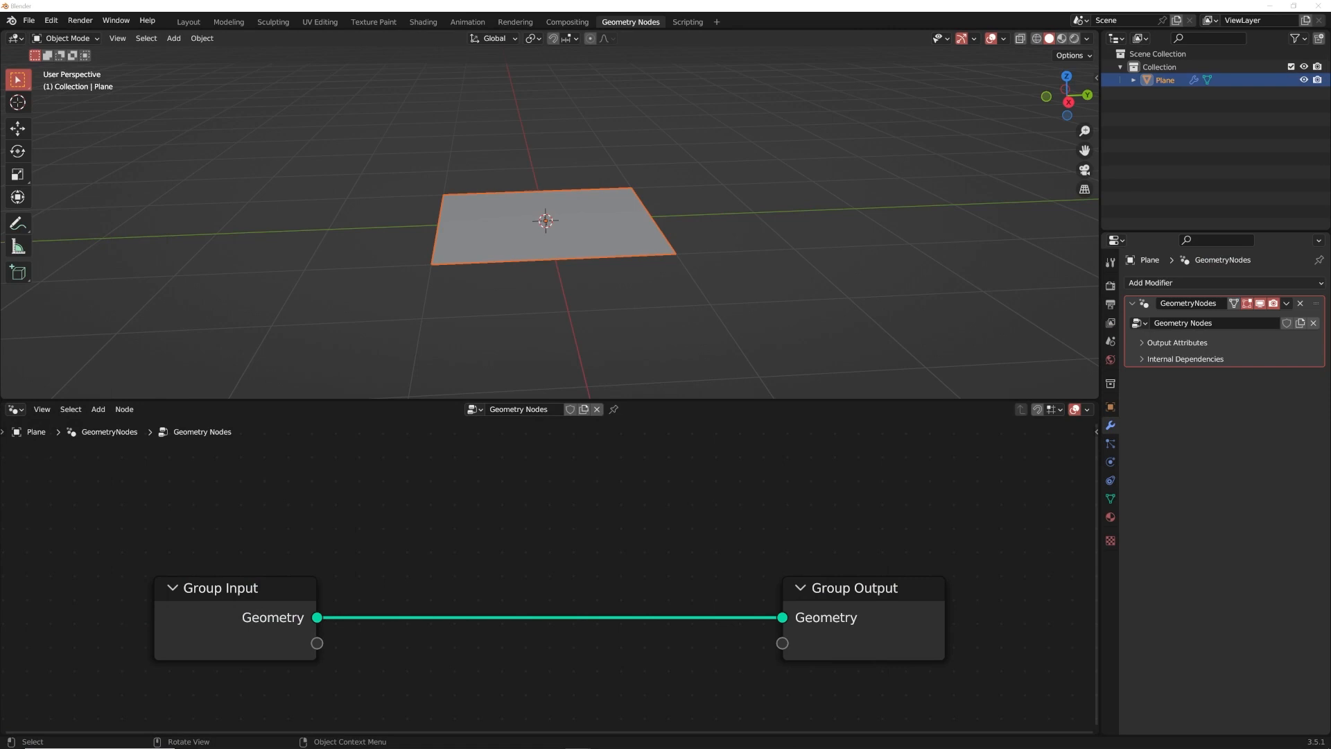
Add a Grid node between Group Input and Group Output so that its mesh feeds the output geometry
{"action": "key", "text": "shift+a"}
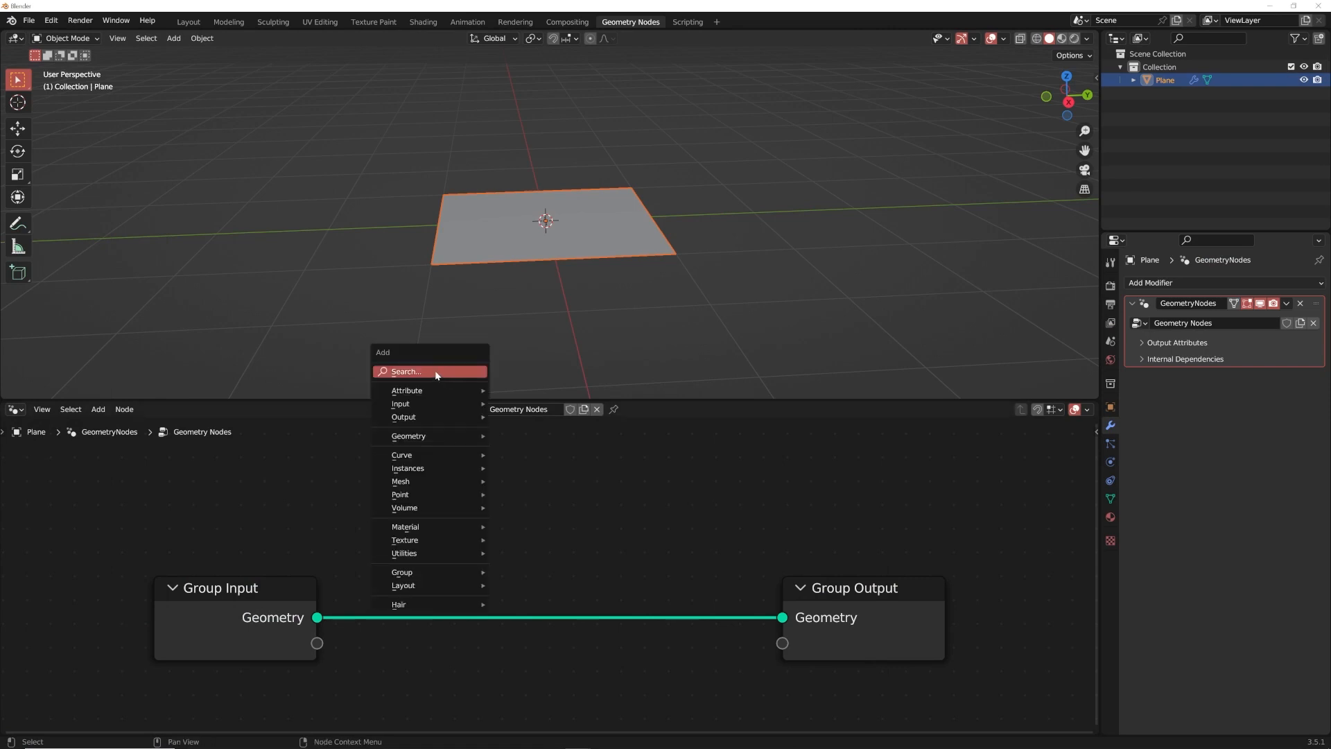
{"action": "left_click", "coordinate": [437, 375]}
{"action": "left_click", "coordinate": [410, 401]}
{"action": "key", "text": "shift+a"}
{"action": "key", "text": "shift+a"}
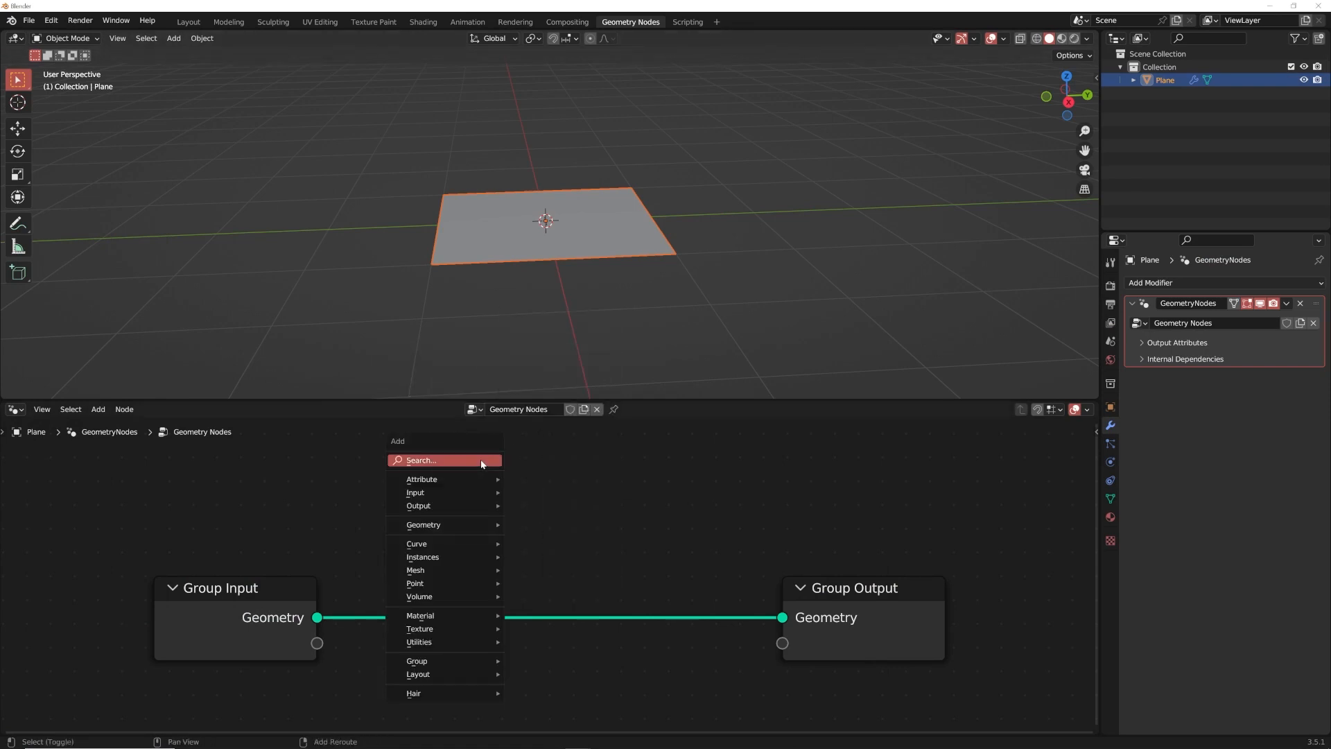
{"action": "left_click", "coordinate": [482, 462]}
{"action": "type", "text": "grid"}
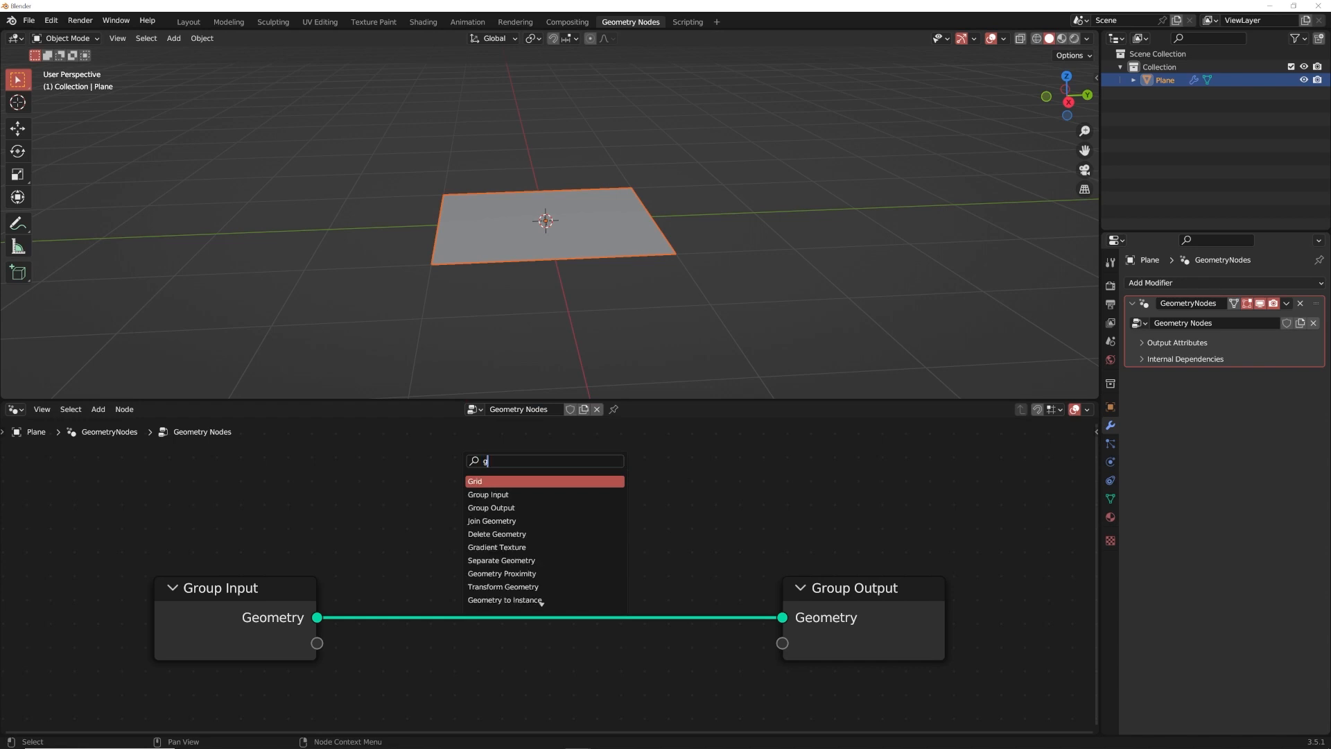
{"action": "key", "text": "Return"}
{"action": "left_click", "coordinate": [488, 585]}
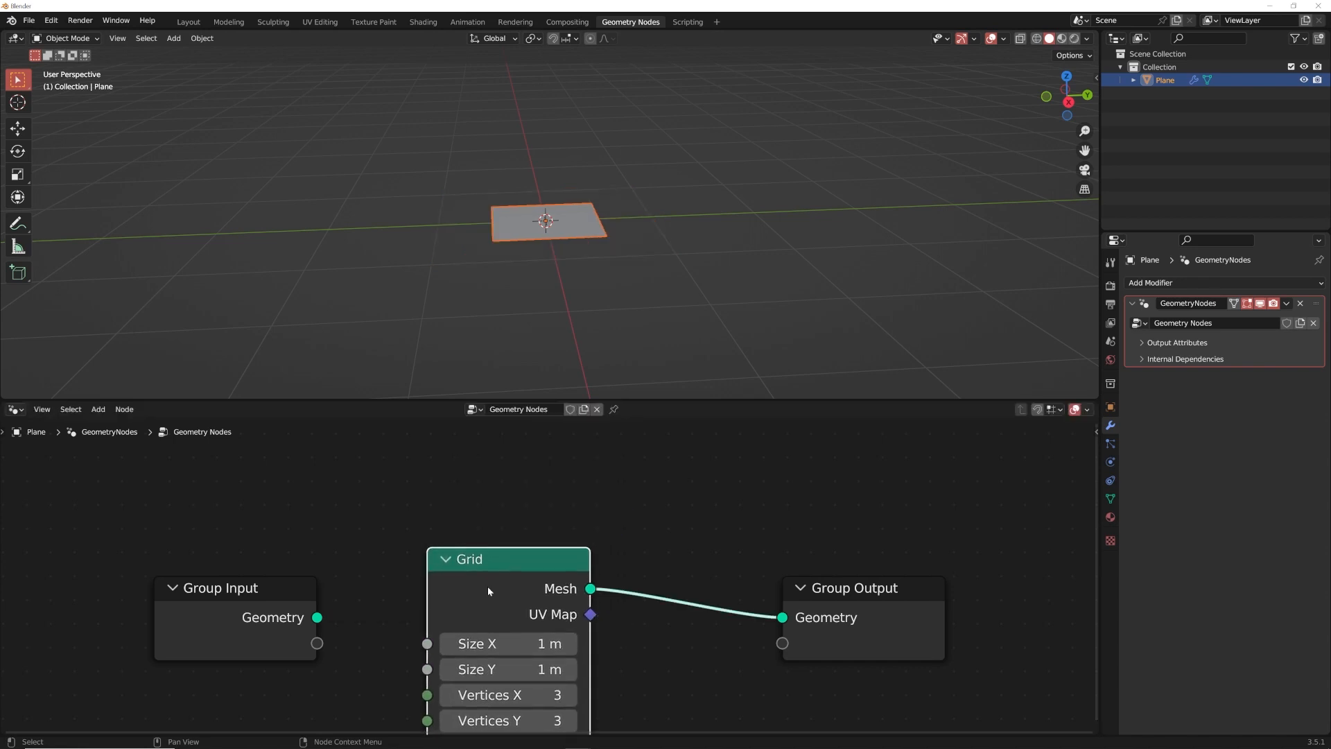
Set the Grid node's Size X and Size Y to 10 m
{"action": "scroll", "coordinate": [520, 632], "scroll_direction": "down", "scroll_amount": 1}
{"action": "middle_click_drag", "start_coordinate": [523, 635], "coordinate": [540, 581]}
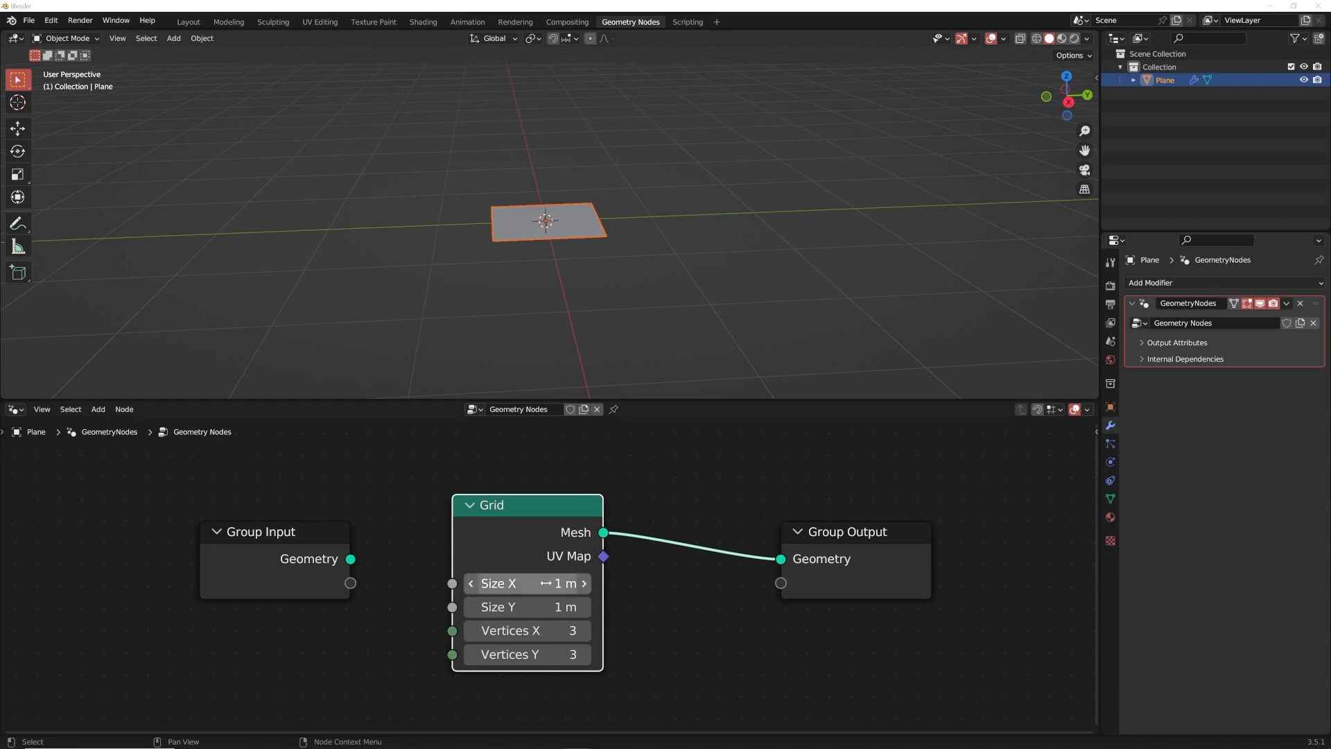
{"action": "left_click_drag", "start_coordinate": [513, 583], "coordinate": [513, 606]}
{"action": "type", "text": "10"}
{"action": "key", "text": "Return"}
{"action": "scroll", "coordinate": [821, 104], "scroll_direction": "down", "scroll_amount": 3}
{"action": "middle_click_drag", "start_coordinate": [653, 248], "coordinate": [683, 264]}
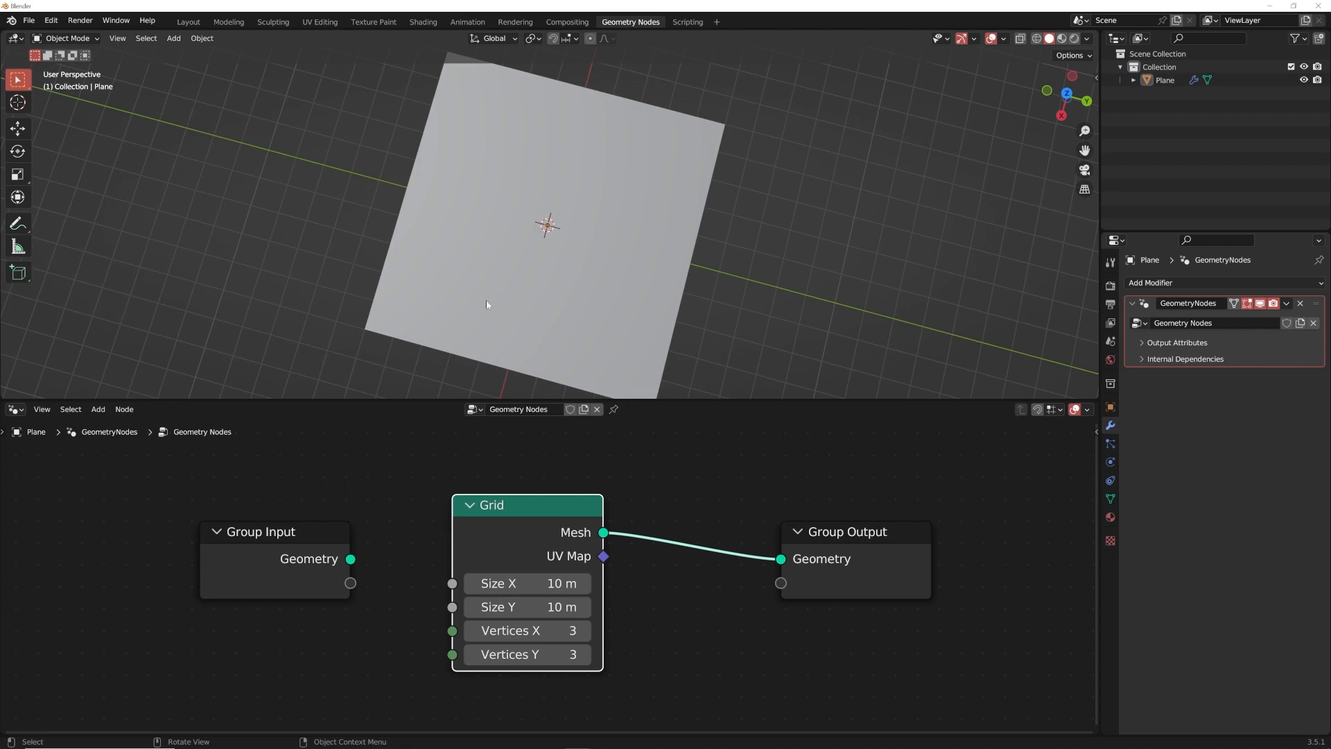
Add a temporary plane scaled by 5 to compare its size with the grid, and delete it
{"action": "key", "text": "shift+a"}
{"action": "mouse_move", "coordinate": [792, 175]}
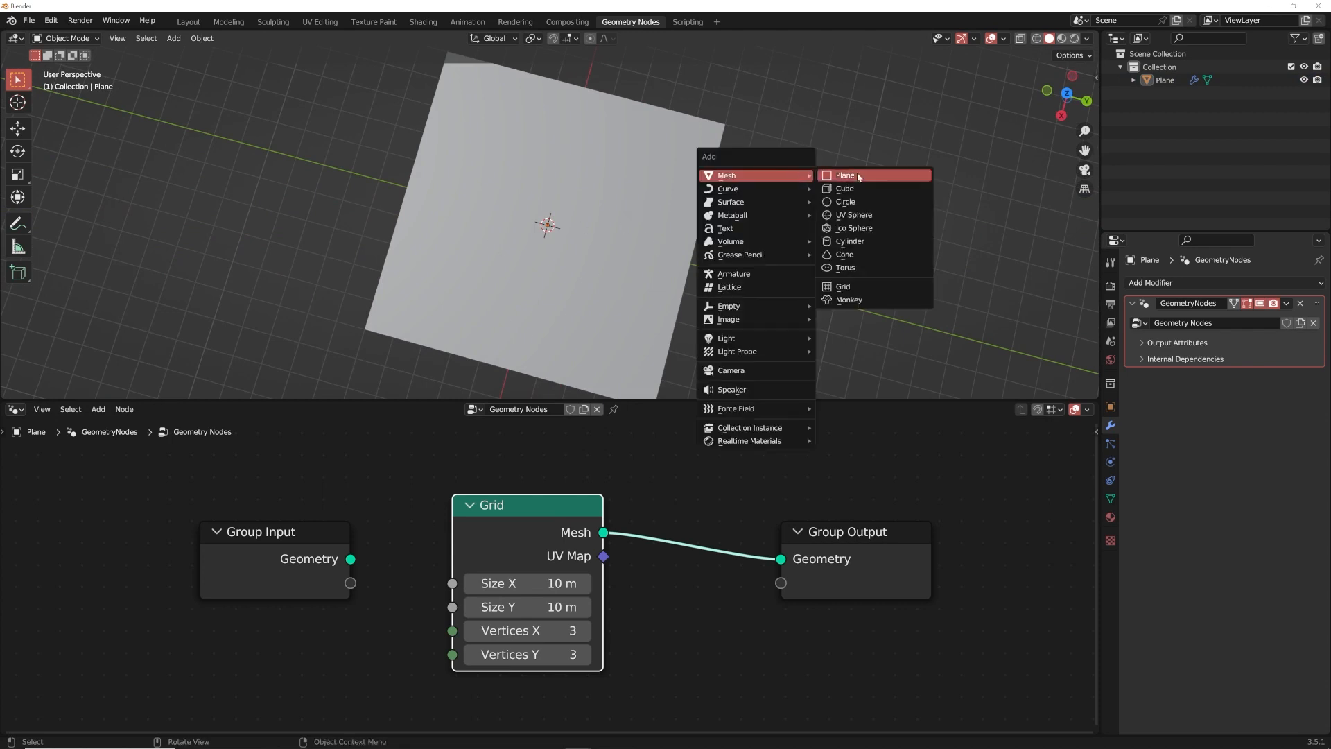
{"action": "left_click", "coordinate": [862, 174]}
{"action": "key", "text": "s"}
{"action": "key", "text": "5"}
{"action": "key", "text": "Return"}
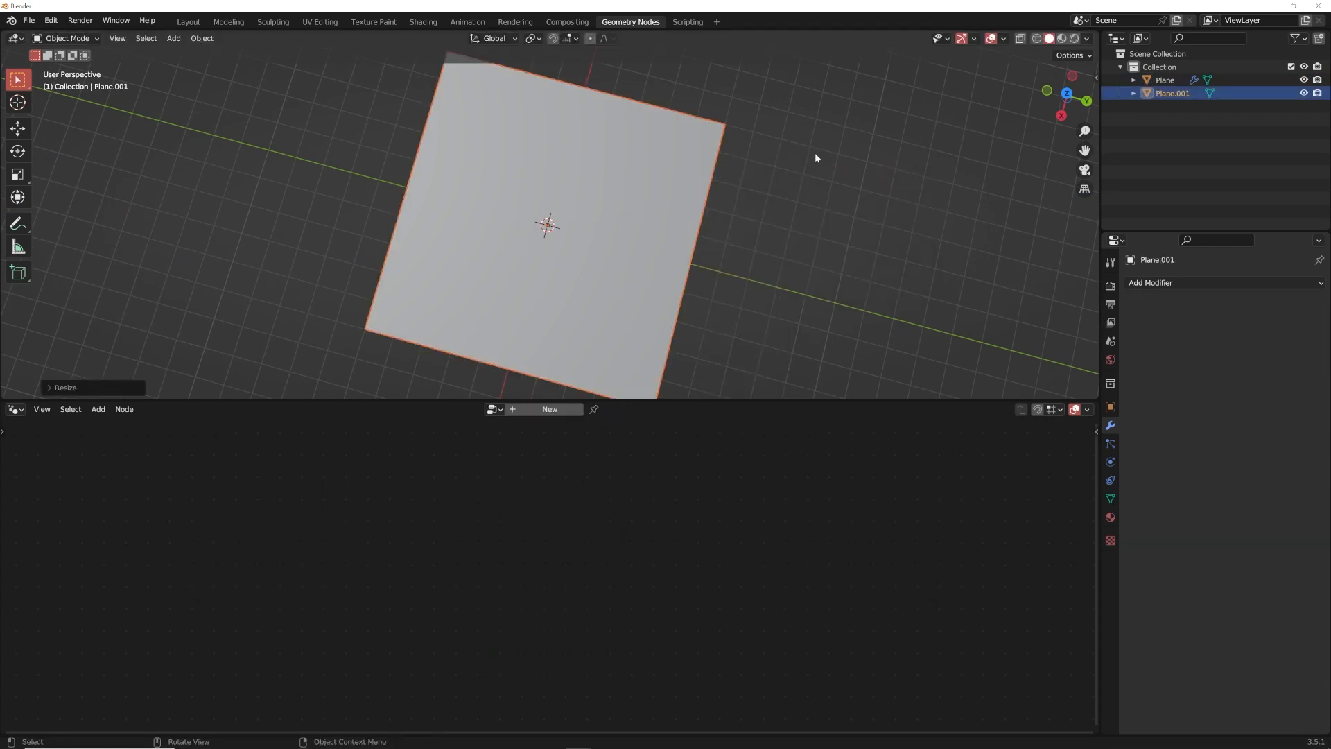
{"action": "key", "text": "Delete"}
Set the Grid node's Vertices X and Vertices Y to 30, checking the density in Wireframe shading before returning to Solid
{"action": "left_click", "coordinate": [611, 241]}
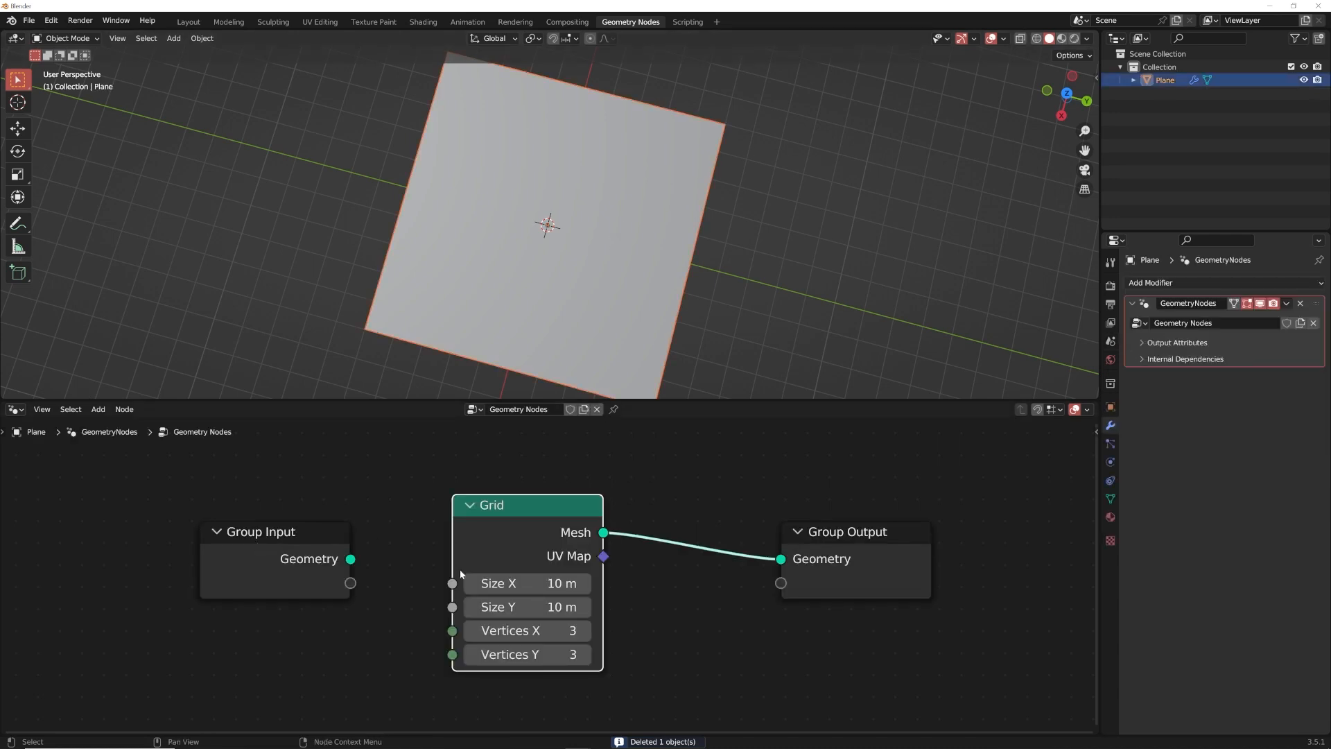
{"action": "middle_click_drag", "start_coordinate": [686, 325], "coordinate": [803, 197]}
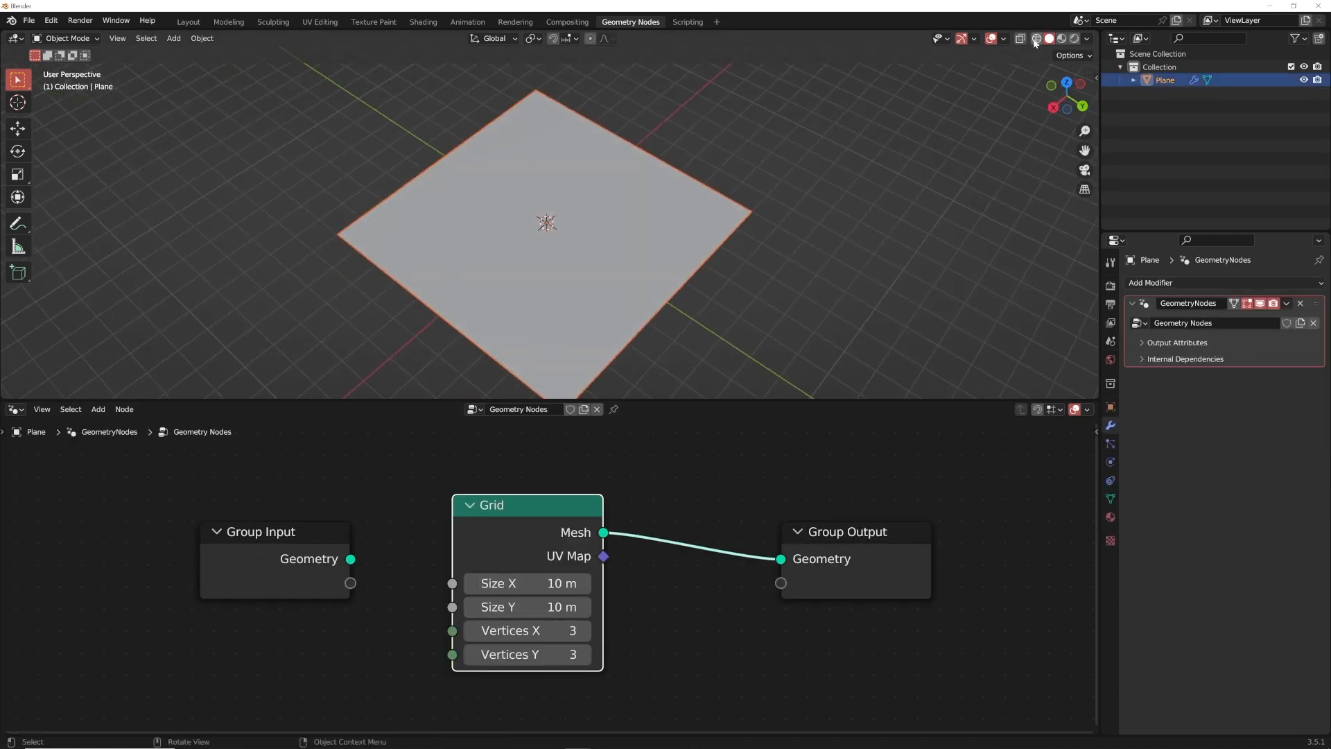
{"action": "key", "text": "shift+z"}
{"action": "mouse_move", "coordinate": [538, 634]}
{"action": "left_mouse_down"}
{"action": "mouse_move", "coordinate": [554, 655]}
{"action": "mouse_move", "coordinate": [624, 655]}
{"action": "mouse_move", "coordinate": [545, 632]}
{"action": "left_mouse_up"}
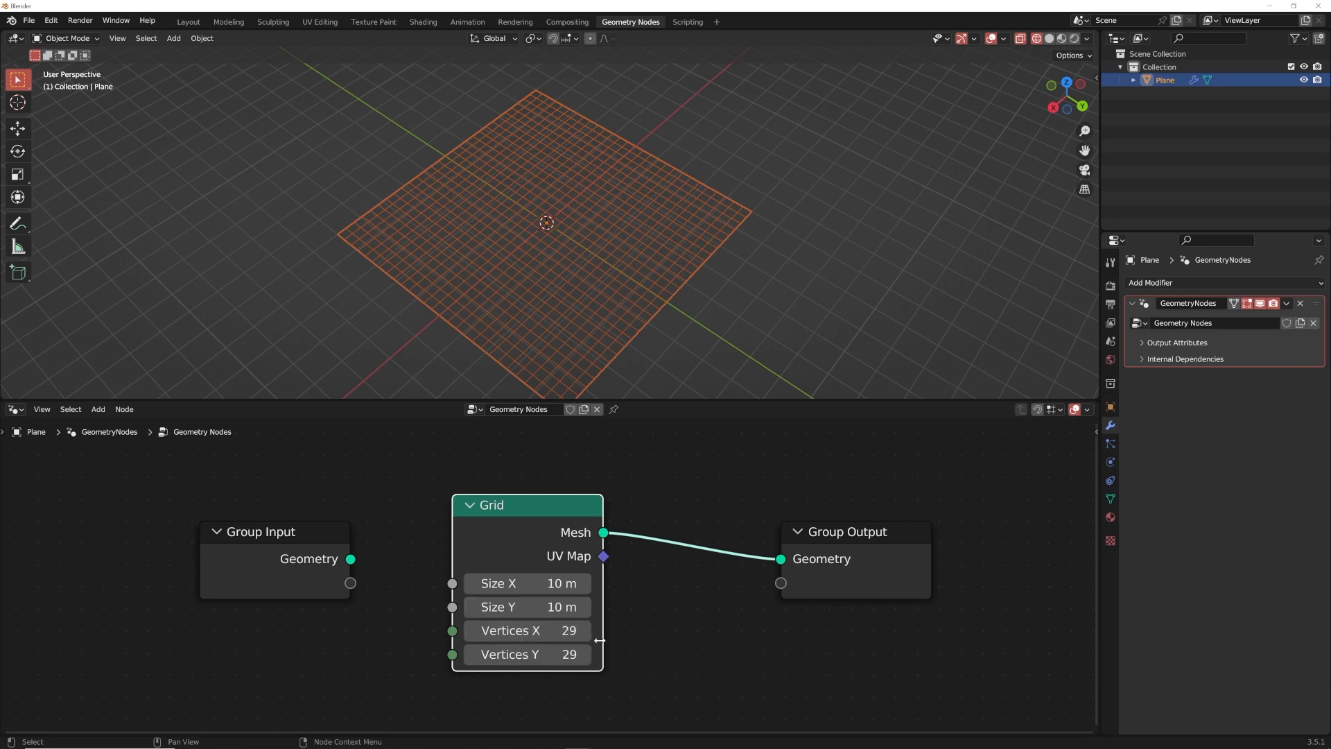
{"action": "left_click_drag", "start_coordinate": [551, 632], "coordinate": [551, 654]}
{"action": "type", "text": "30"}
{"action": "key", "text": "Return"}
{"action": "middle_click_drag", "start_coordinate": [596, 246], "coordinate": [681, 234]}
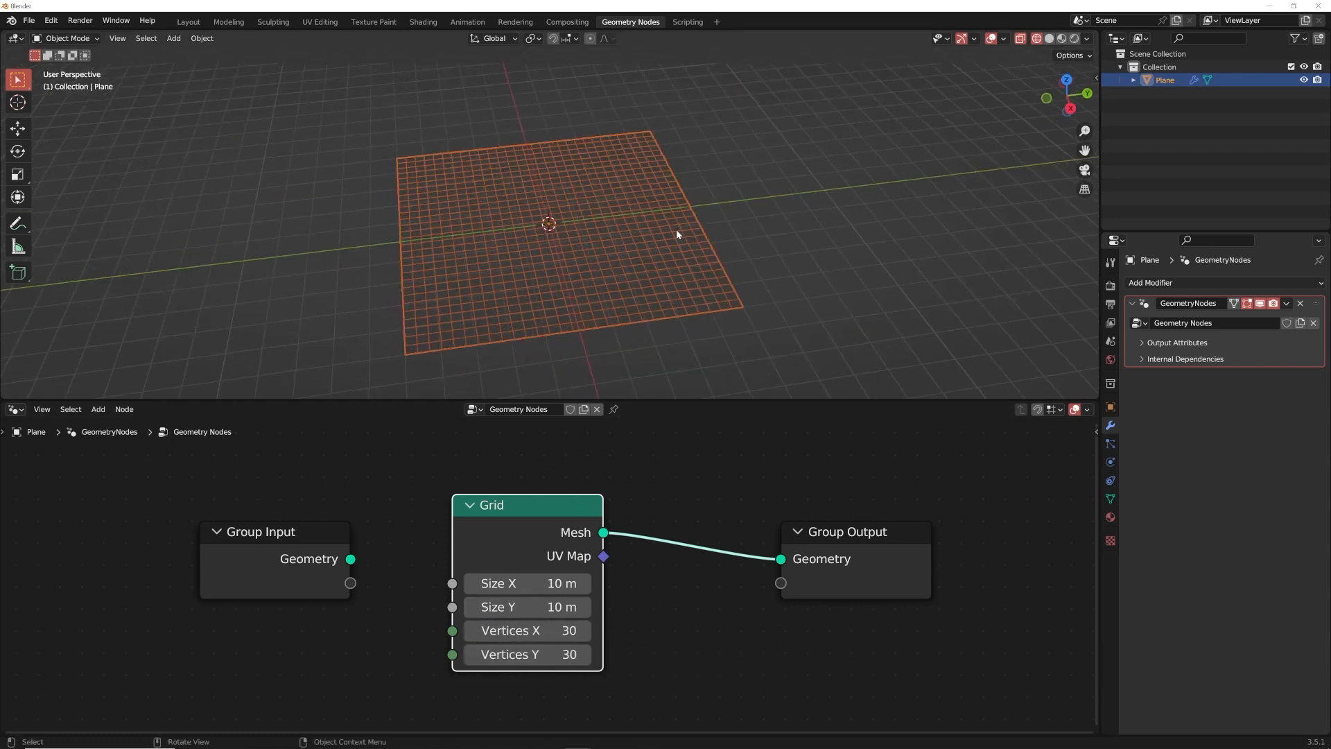
{"action": "left_click", "coordinate": [1050, 39]}
Make room beside the Grid node and insert an Instance on Points node between it and the Group Output
{"action": "left_click_drag", "start_coordinate": [496, 504], "coordinate": [196, 529]}
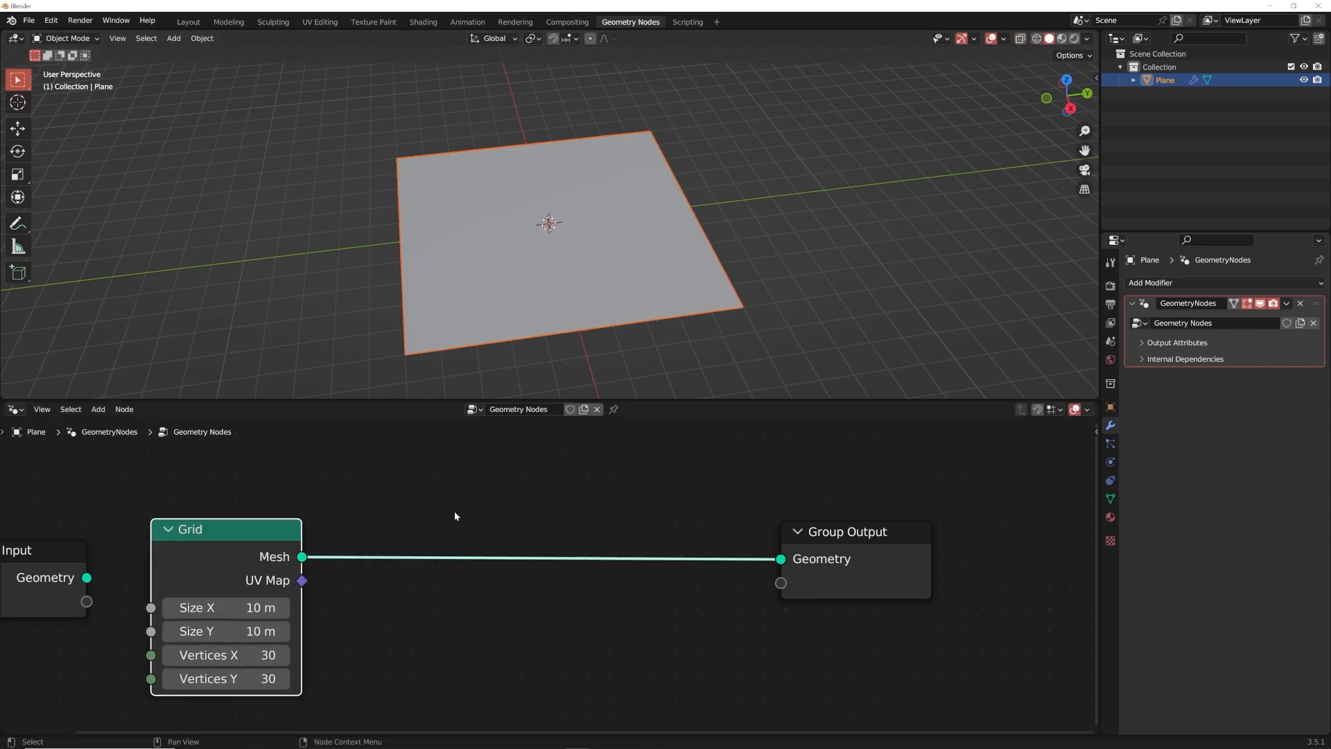
{"action": "scroll", "coordinate": [478, 517], "scroll_direction": "up", "scroll_amount": 3}
{"action": "middle_click_drag", "start_coordinate": [483, 518], "coordinate": [418, 509]}
{"action": "key", "text": "shift+a"}
{"action": "left_click", "coordinate": [378, 369]}
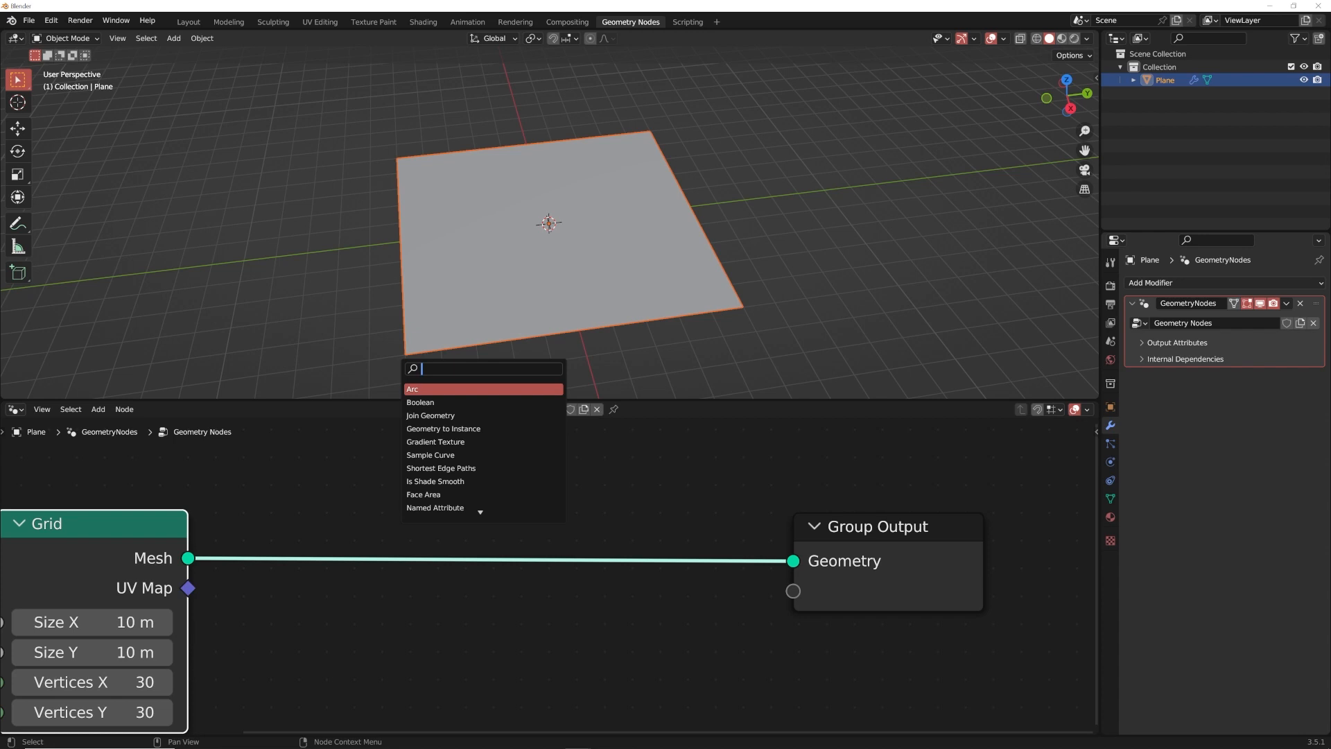
{"action": "type", "text": "inst"}
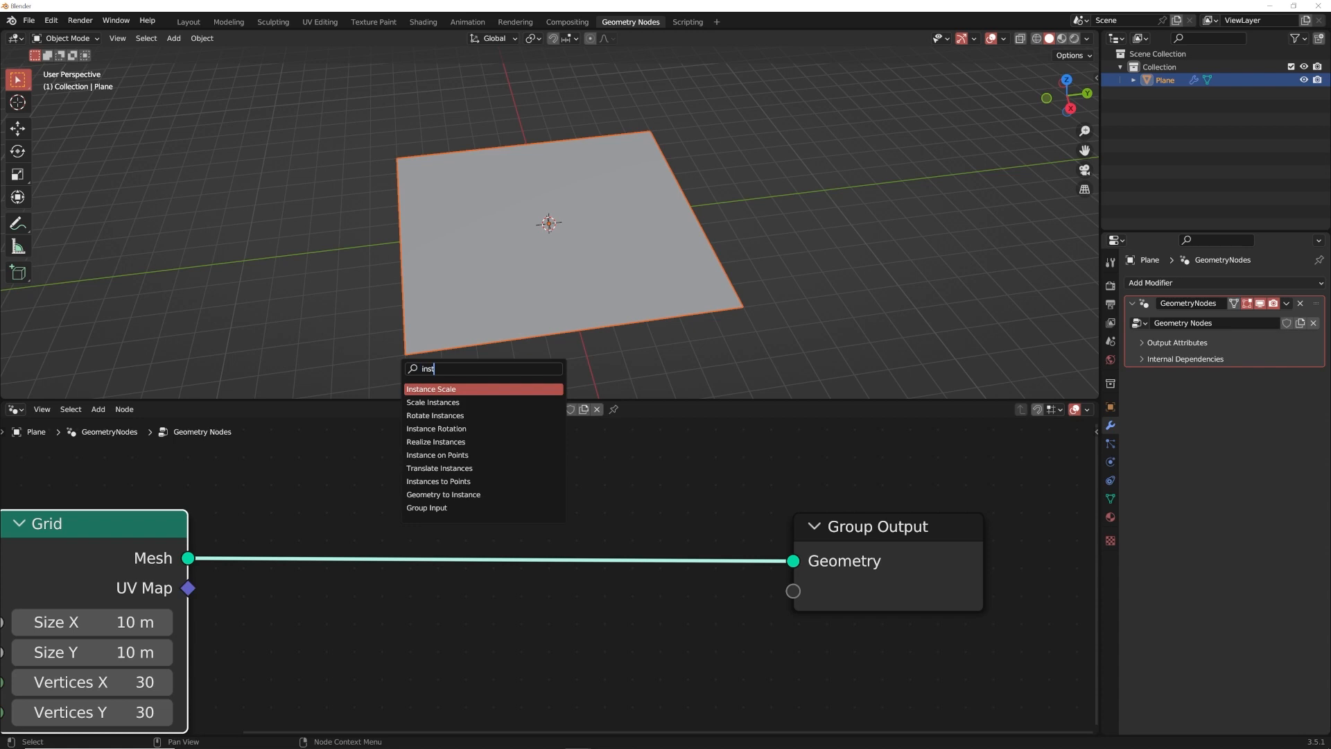
{"action": "key", "text": "Down"}
{"action": "key", "text": "Down"}
{"action": "key", "text": "Down"}
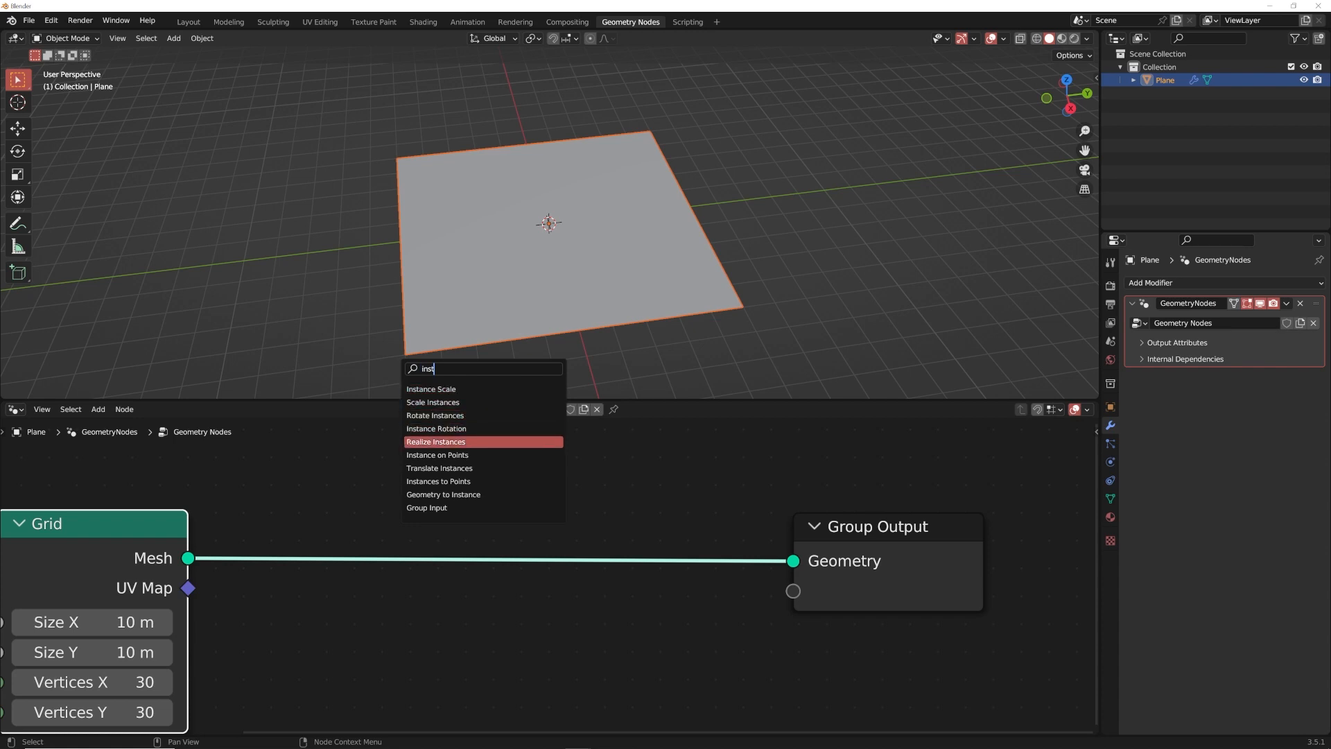
{"action": "key", "text": "Down"}
{"action": "key", "text": "Return"}
{"action": "left_click", "coordinate": [426, 581]}
{"action": "scroll", "coordinate": [430, 576], "scroll_direction": "down", "scroll_amount": 3}
{"action": "middle_click_drag", "start_coordinate": [468, 536], "coordinate": [476, 508]}
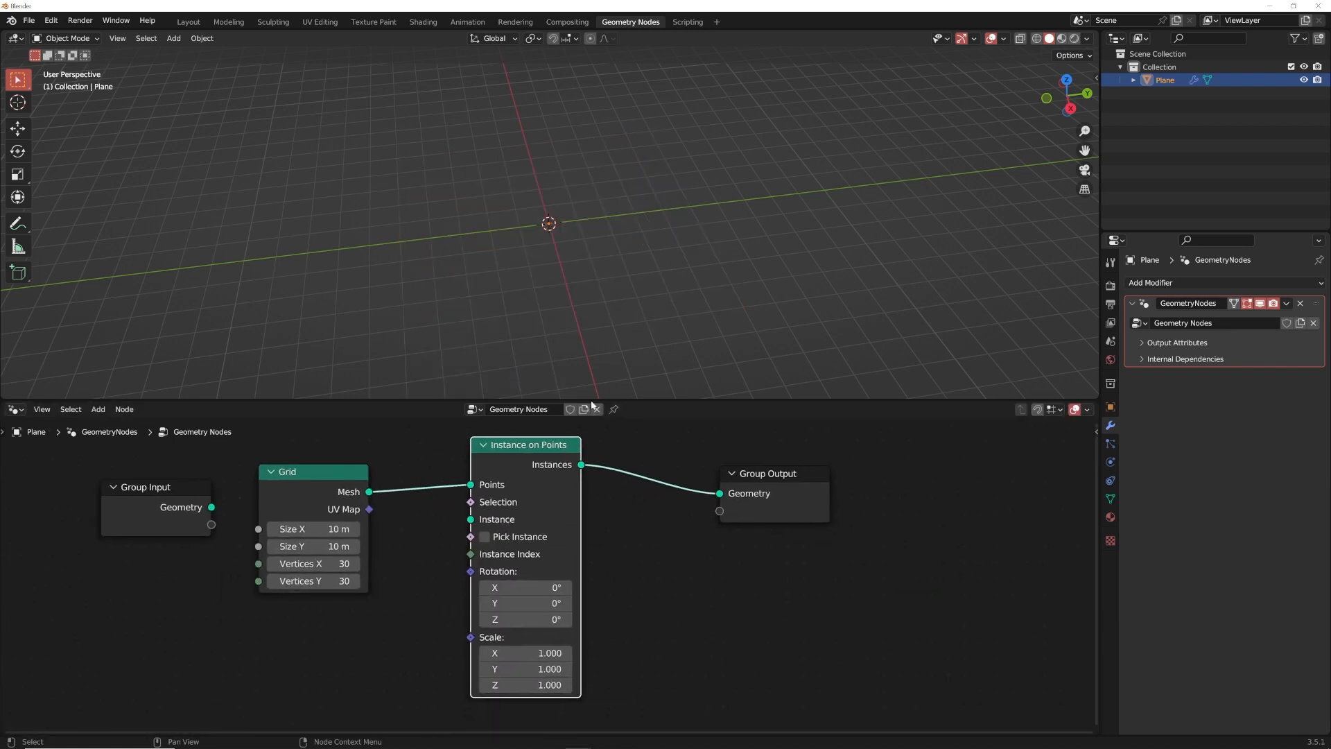
Add a mesh cube and move it well away from the origin, clear of the grid area
{"action": "key", "text": "shift+a"}
{"action": "key", "text": "shift+a"}
{"action": "mouse_move", "coordinate": [443, 157]}
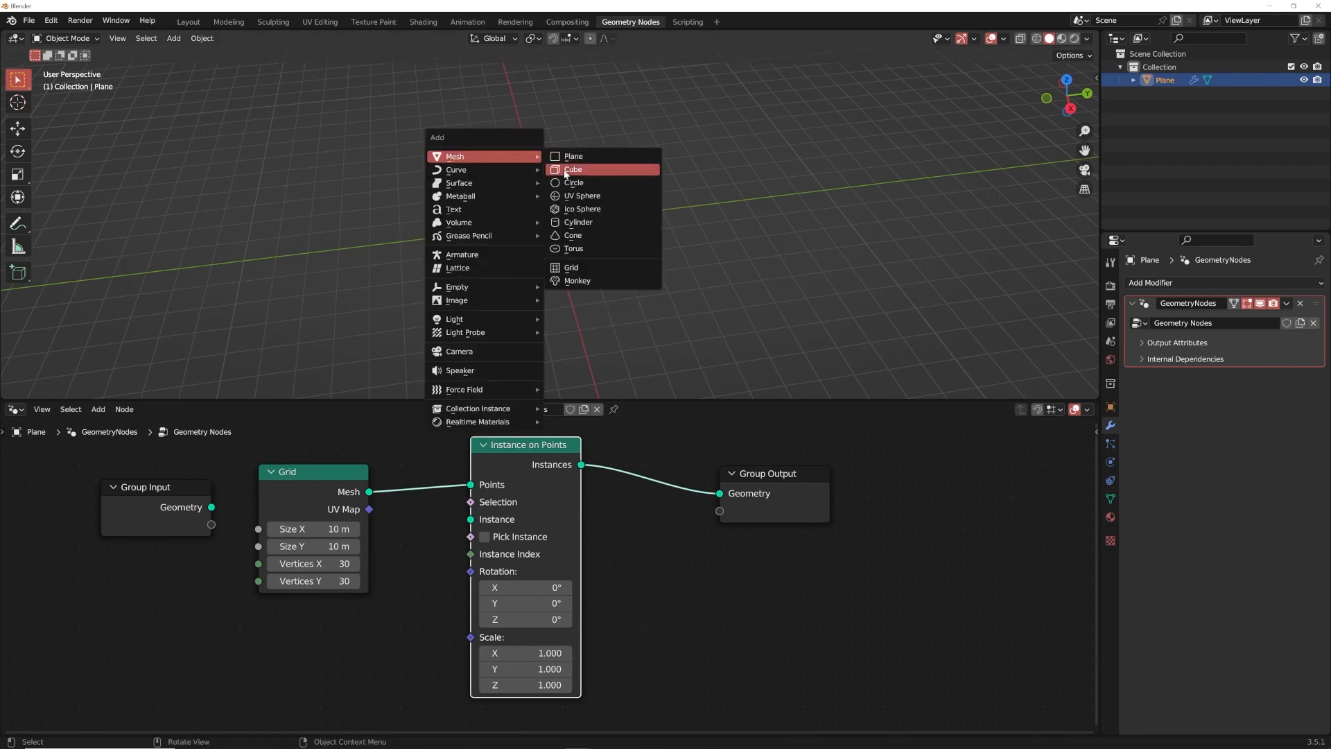
{"action": "left_click", "coordinate": [566, 170]}
{"action": "key", "text": "g"}
{"action": "left_click", "coordinate": [378, 227]}
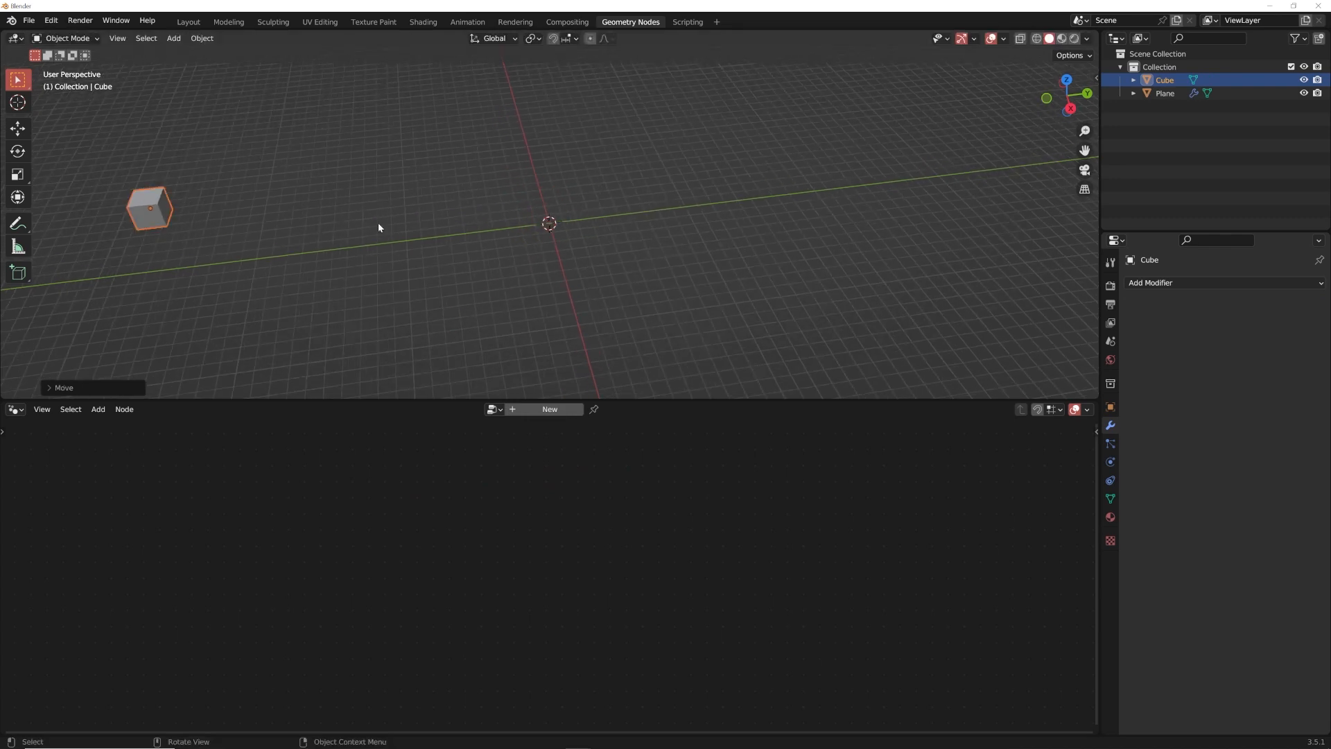
Rename the new cube object as particle and make the Plane the active object again
{"action": "double_click", "coordinate": [1166, 81]}
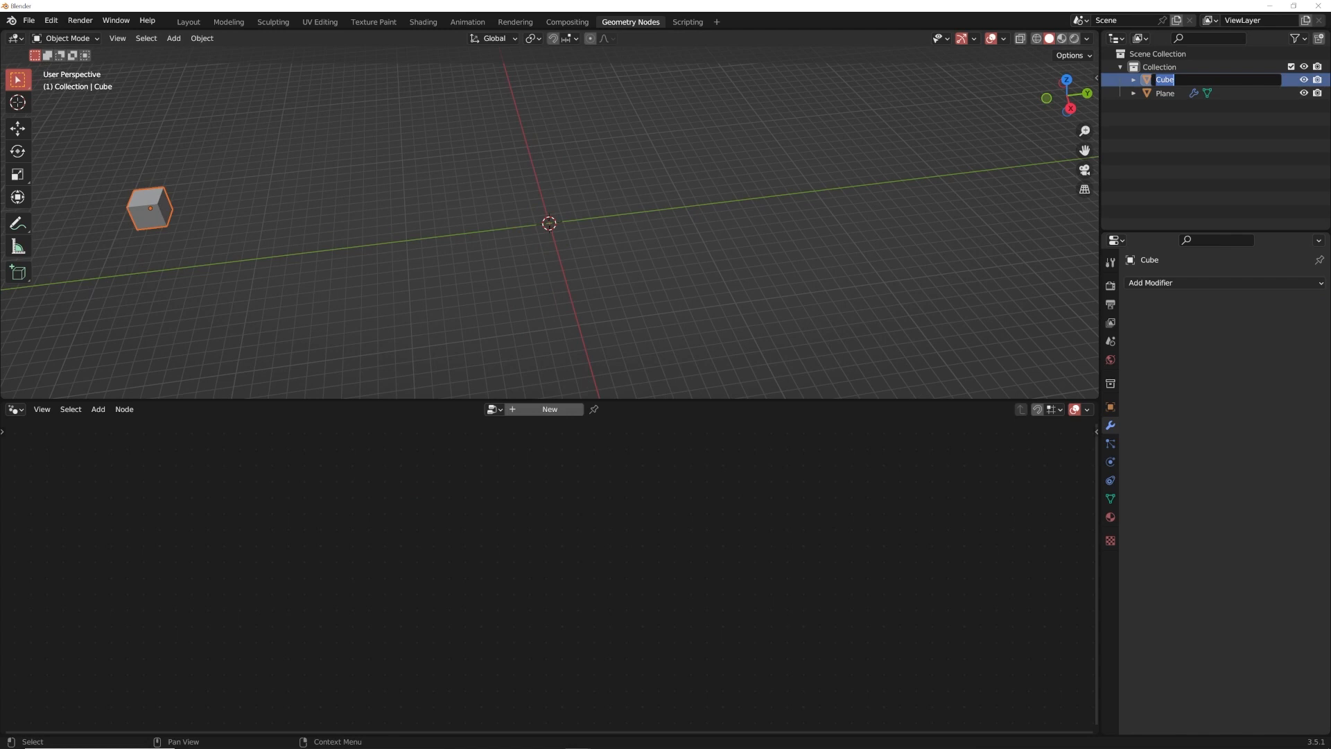
{"action": "key", "text": "Return"}
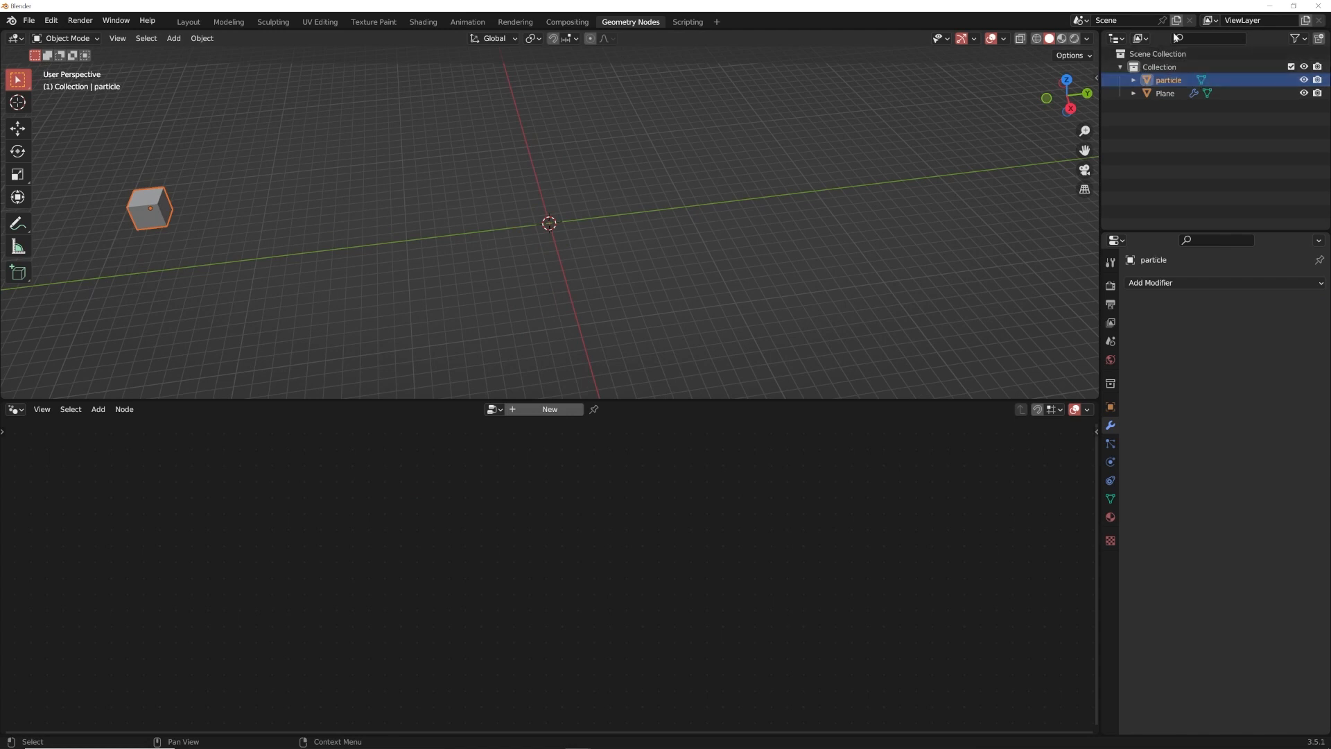
{"action": "left_click", "coordinate": [1169, 95]}
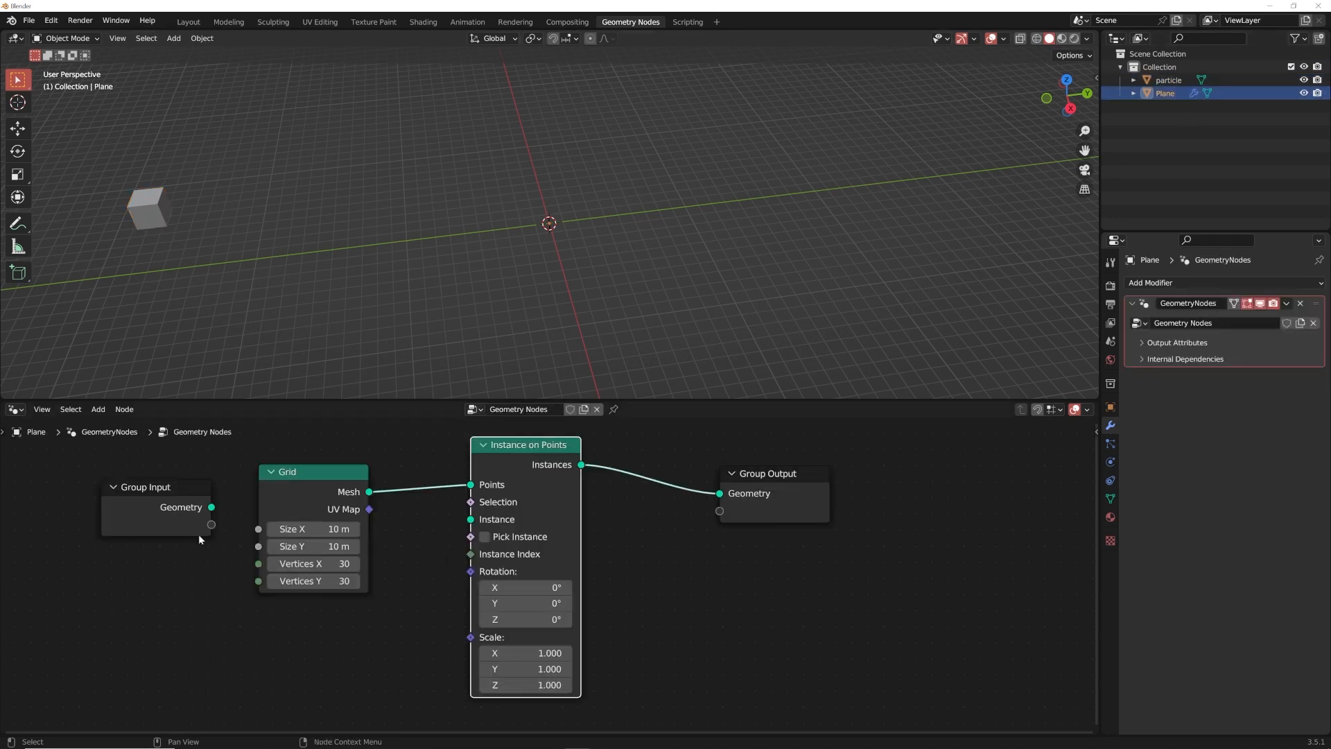
Bring the particle object into the node tree as an Object Info node, placed below the Grid node
{"action": "middle_click_drag", "start_coordinate": [518, 477], "coordinate": [514, 496]}
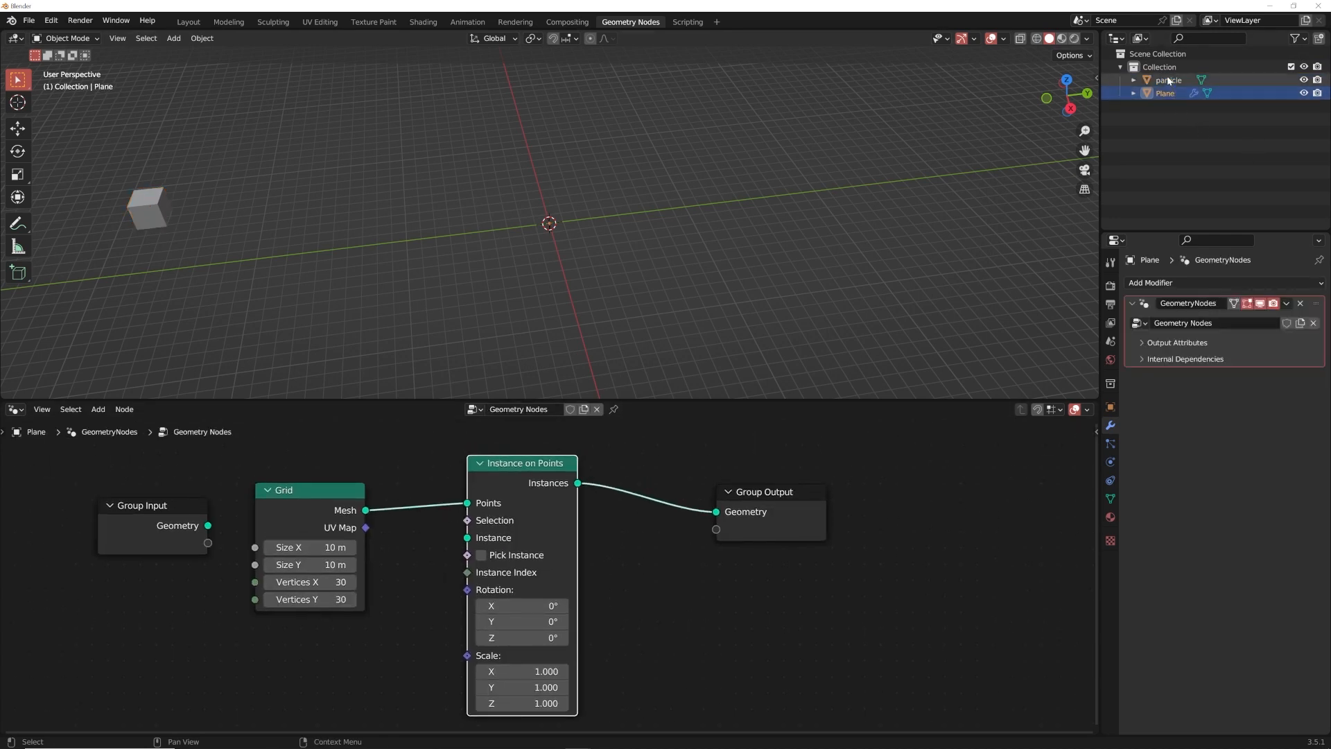
{"action": "left_click_drag", "start_coordinate": [1170, 81], "coordinate": [208, 687]}
{"action": "middle_click_drag", "start_coordinate": [449, 452], "coordinate": [404, 510]}
{"action": "left_click_drag", "start_coordinate": [514, 400], "coordinate": [529, 285]}
{"action": "scroll", "coordinate": [444, 449], "scroll_direction": "up", "scroll_amount": 2}
{"action": "middle_click_drag", "start_coordinate": [444, 449], "coordinate": [459, 506]}
{"action": "scroll", "coordinate": [384, 520], "scroll_direction": "down", "scroll_amount": 1}
{"action": "left_click_drag", "start_coordinate": [325, 541], "coordinate": [331, 532]}
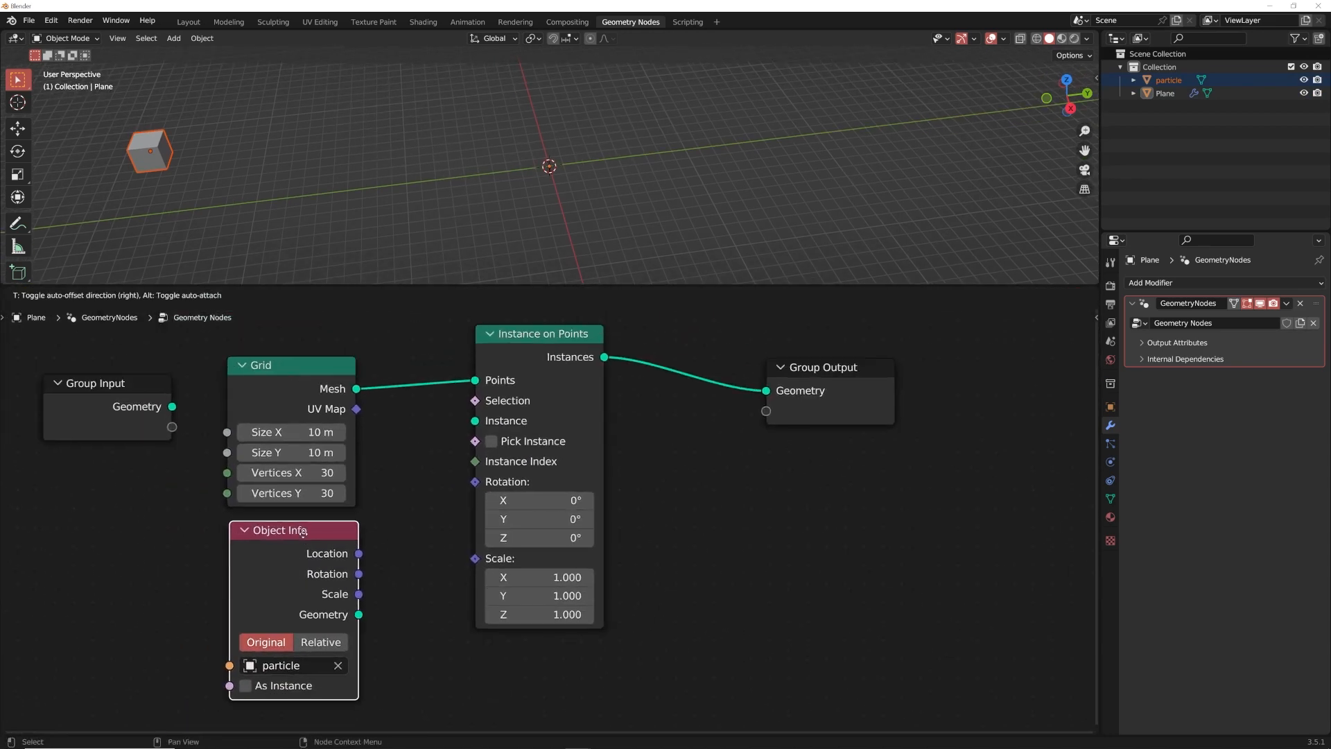
Connect the Object Info node's Geometry output to the Instance input of Instance on Points
{"action": "left_click_drag", "start_coordinate": [359, 614], "coordinate": [475, 421]}
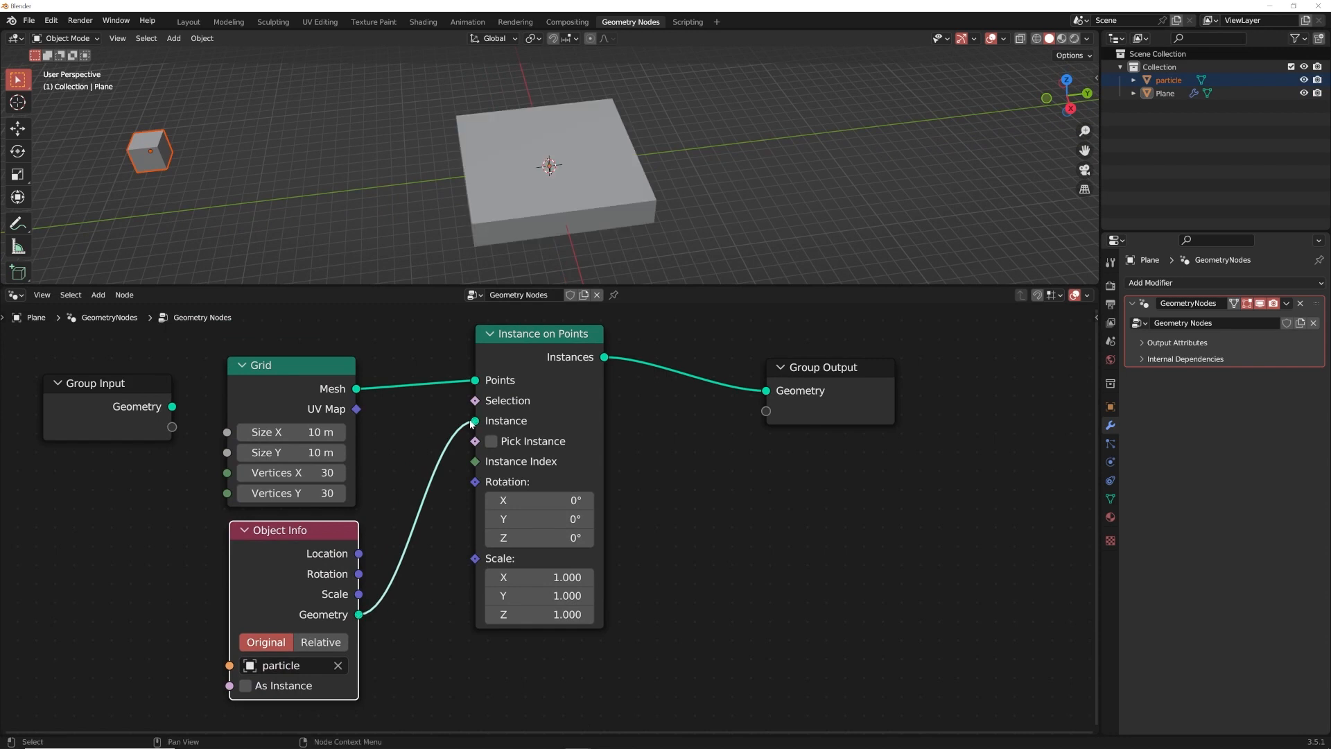
{"action": "scroll", "coordinate": [591, 188], "scroll_direction": "up", "scroll_amount": 4}
{"action": "middle_click_drag", "start_coordinate": [591, 187], "coordinate": [598, 173]}
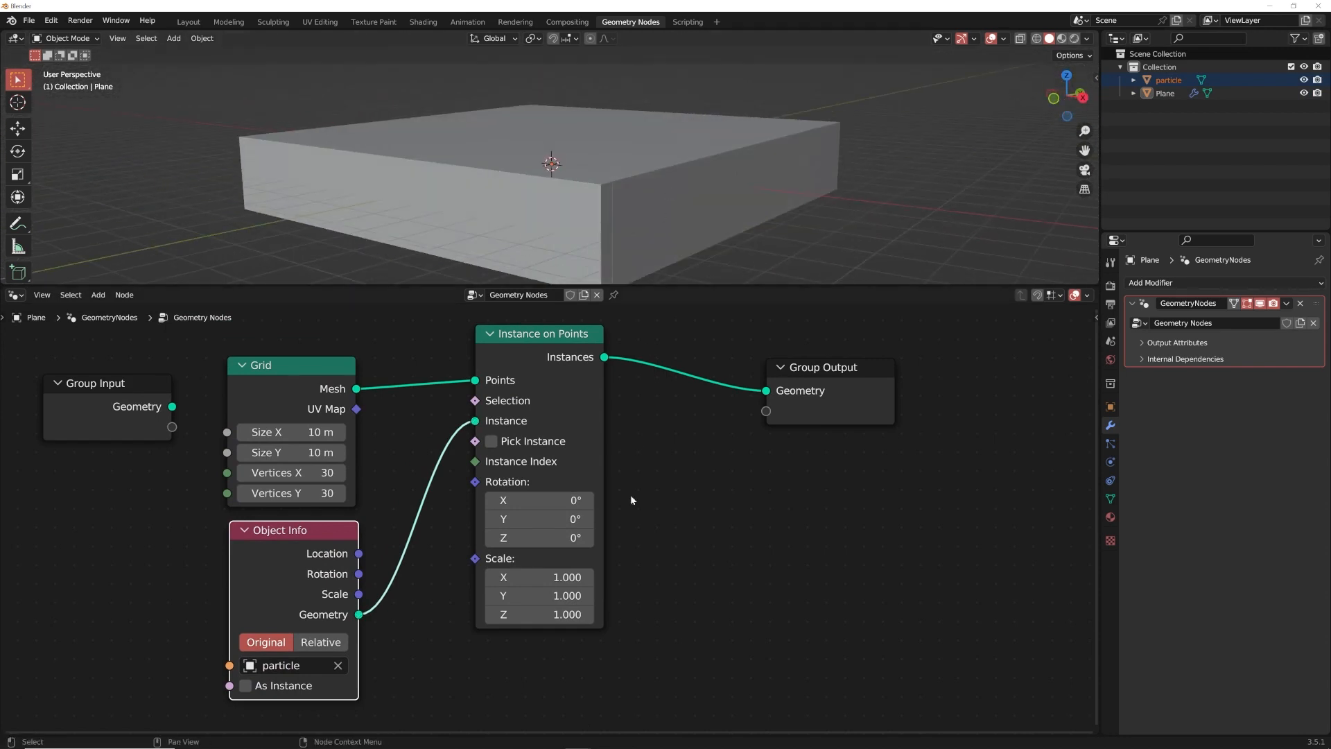
Try a different X scale on the Instance on Points node and undo it
{"action": "left_click_drag", "start_coordinate": [541, 577], "coordinate": [624, 577]}
{"action": "key", "text": "ctrl+z"}
{"action": "middle_click_drag", "start_coordinate": [657, 146], "coordinate": [585, 208]}
{"action": "scroll", "coordinate": [584, 210], "scroll_direction": "up", "scroll_amount": 2}
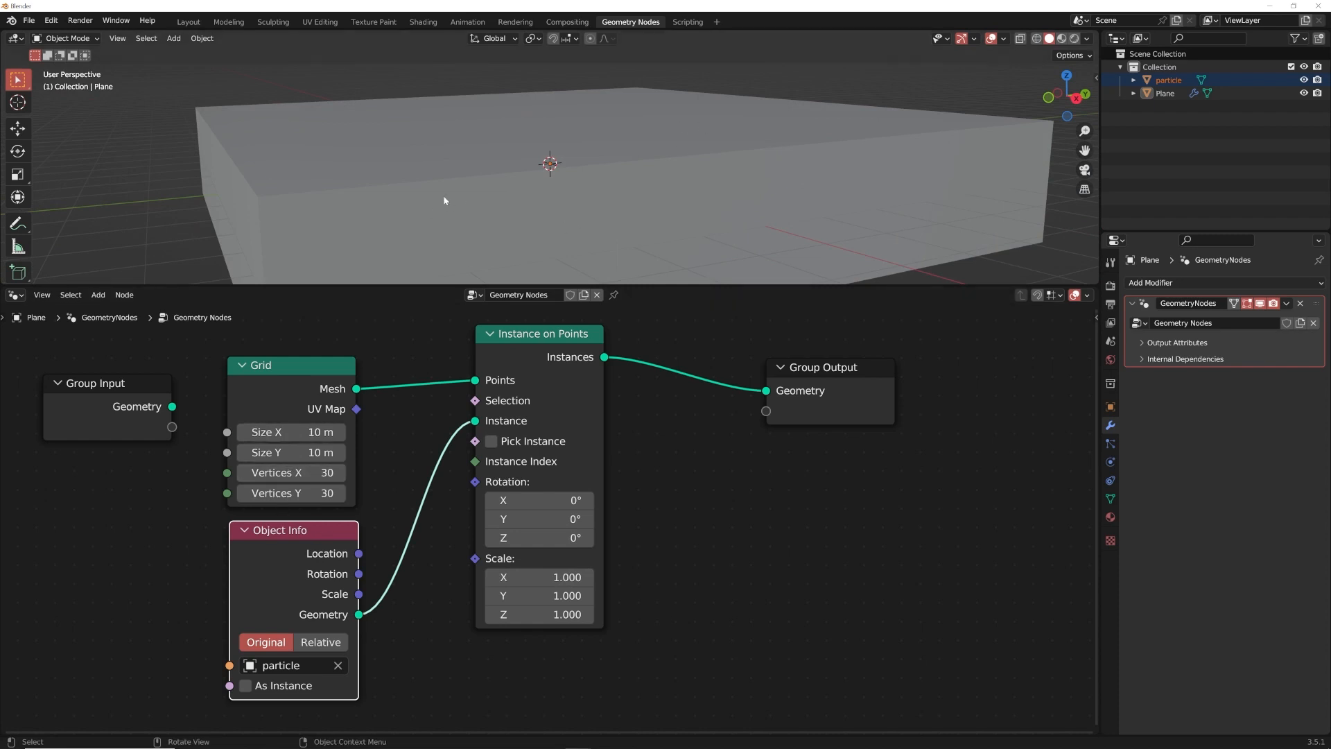
Move the Instance on Points node lower and add a Random Value node below the Object Info node
{"action": "scroll", "coordinate": [544, 393], "scroll_direction": "down", "scroll_amount": 3}
{"action": "left_click_drag", "start_coordinate": [534, 397], "coordinate": [536, 601]}
{"action": "middle_click_drag", "start_coordinate": [495, 688], "coordinate": [531, 488]}
{"action": "key", "text": "shift+a"}
{"action": "left_click", "coordinate": [340, 425]}
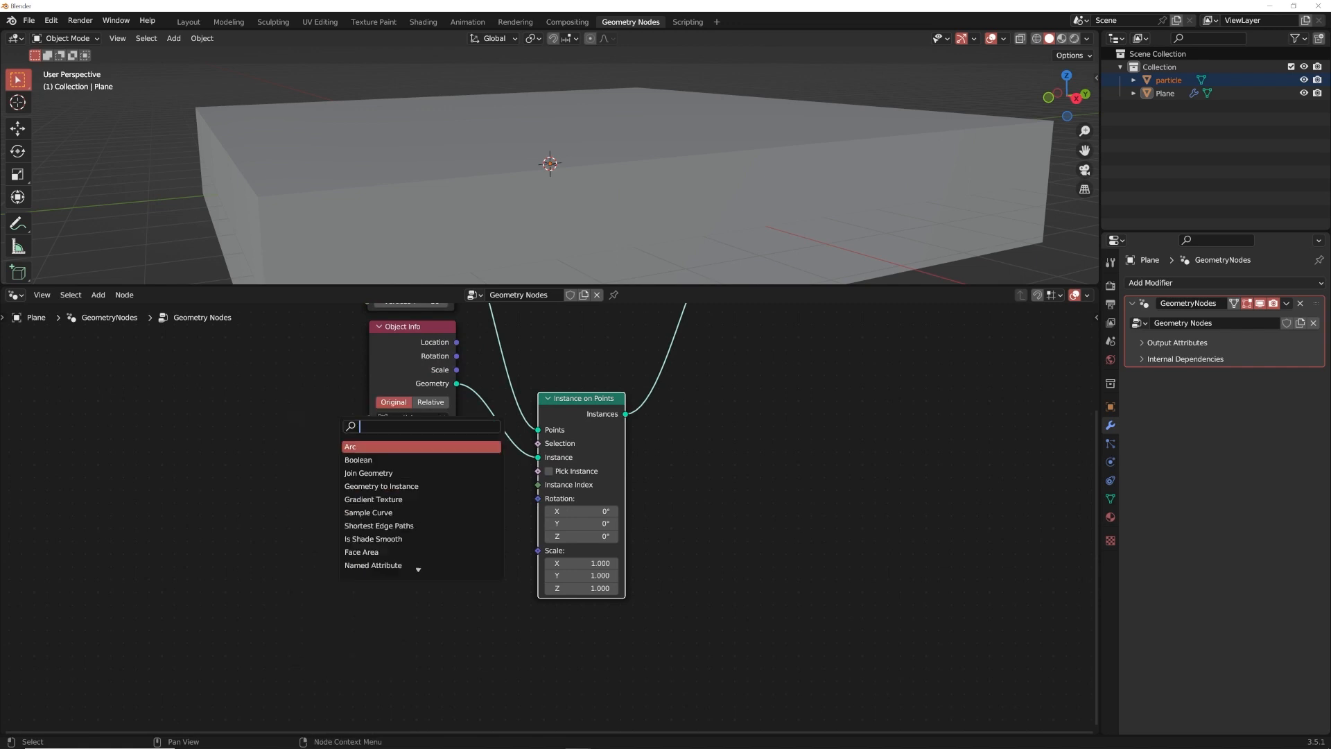
{"action": "type", "text": "rand"}
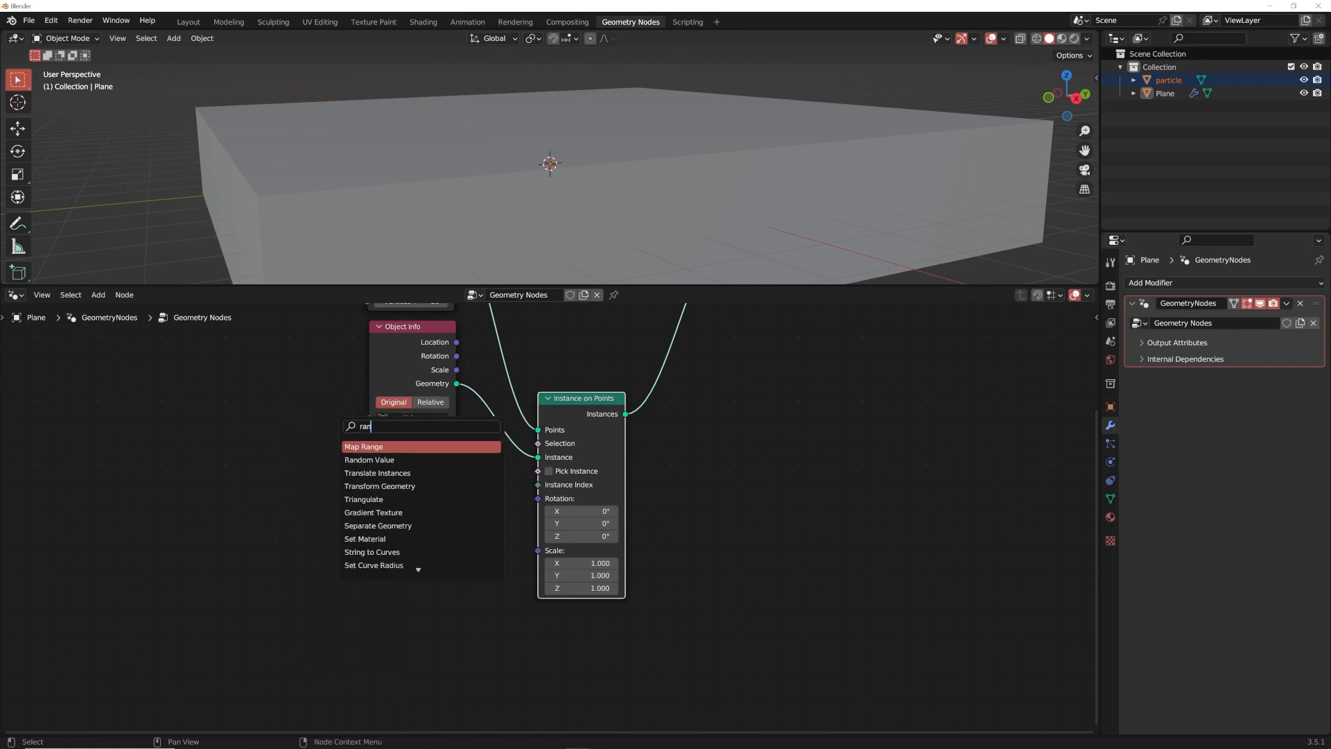
{"action": "key", "text": "Return"}
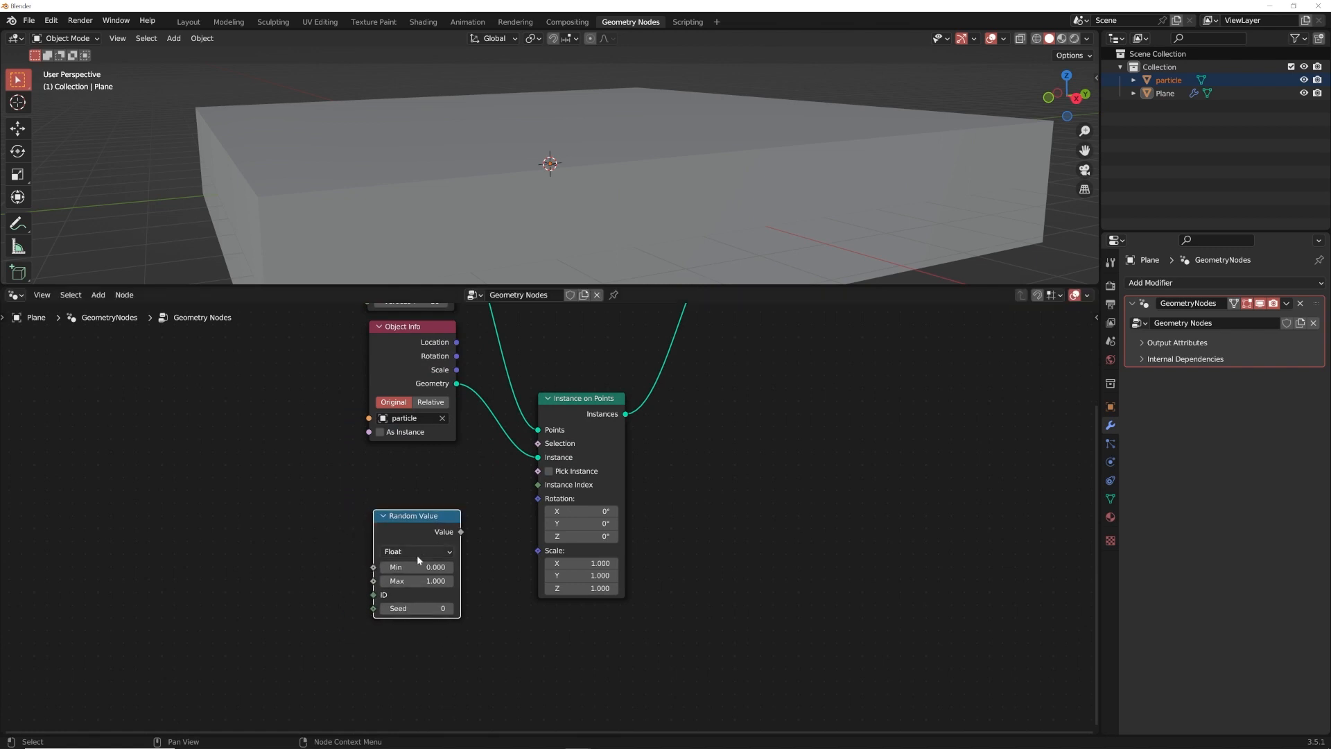
Set the Random Value node's data type to Vector and connect its Value output to Instance on Points' Scale
{"action": "left_click", "coordinate": [416, 555]}
{"action": "scroll", "coordinate": [416, 555], "scroll_direction": "up", "scroll_amount": 3}
{"action": "left_click", "coordinate": [335, 512]}
{"action": "left_click", "coordinate": [344, 568]}
{"action": "left_click_drag", "start_coordinate": [427, 476], "coordinate": [487, 387]}
{"action": "left_click_drag", "start_coordinate": [539, 515], "coordinate": [550, 507]}
Try a lower maximum Z scale in the Random Value node and undo the change
{"action": "middle_click_drag", "start_coordinate": [647, 172], "coordinate": [388, 181]}
{"action": "middle_click_drag", "start_coordinate": [398, 680], "coordinate": [402, 481]}
{"action": "middle_click_drag", "start_coordinate": [347, 409], "coordinate": [361, 539]}
{"action": "left_click_drag", "start_coordinate": [364, 611], "coordinate": [304, 611]}
{"action": "middle_click_drag", "start_coordinate": [567, 262], "coordinate": [704, 217]}
{"action": "key", "text": "ctrl+z"}
{"action": "scroll", "coordinate": [554, 201], "scroll_direction": "up", "scroll_amount": 4}
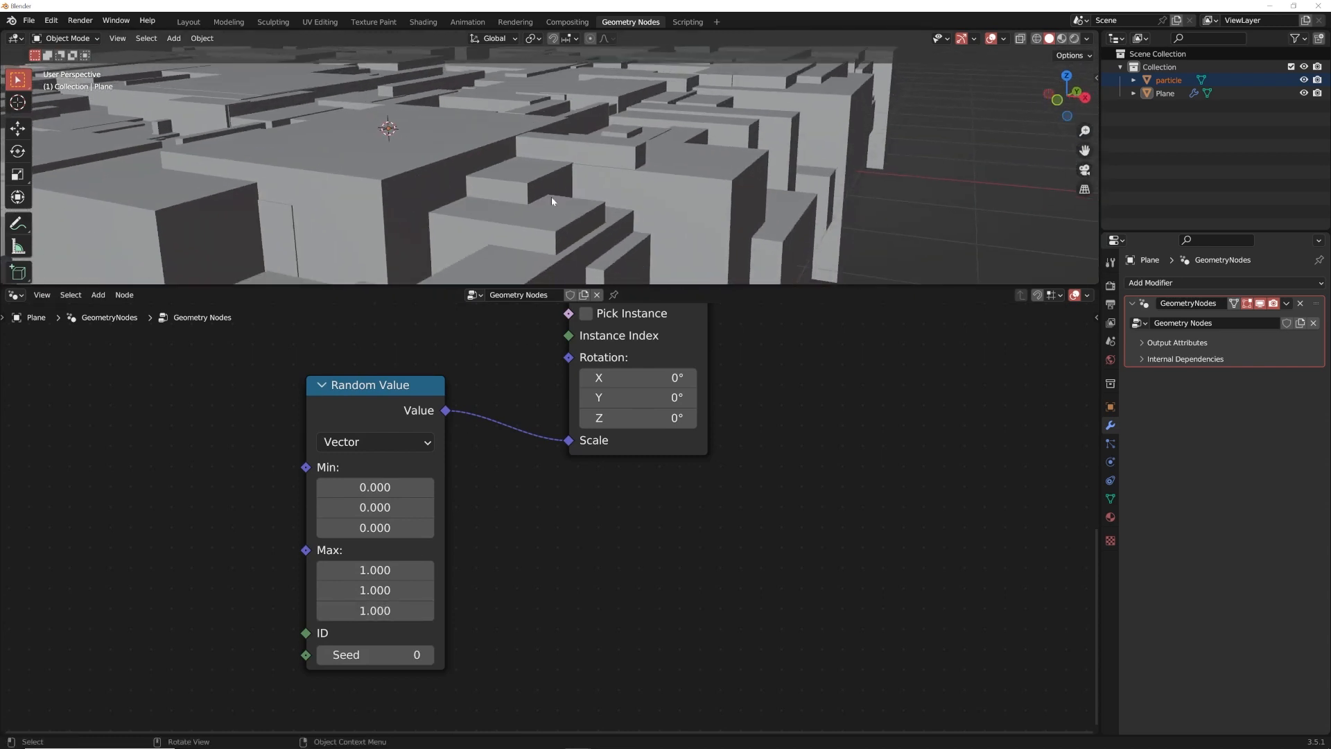
Lower the Random Value node's maximum Z to 0.180 to flatten the instanced blocks
{"action": "left_click_drag", "start_coordinate": [375, 611], "coordinate": [320, 610]}
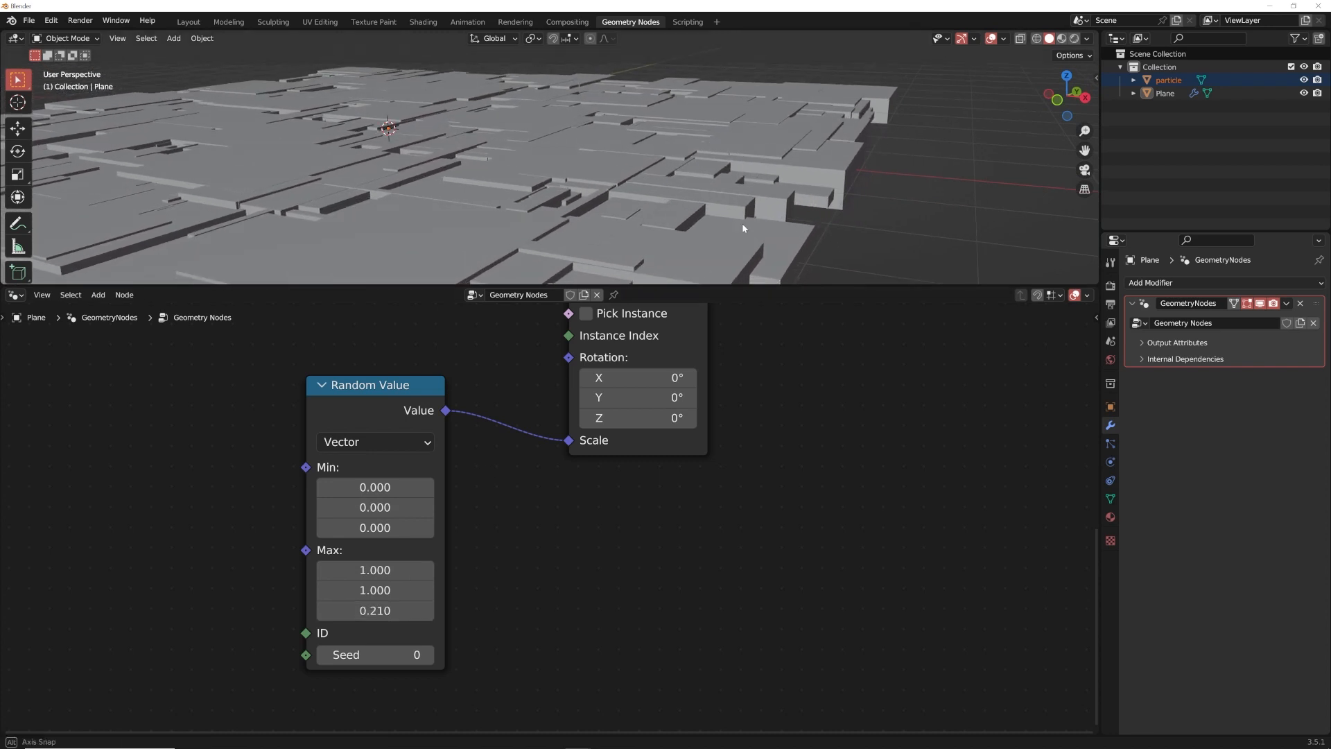
{"action": "middle_click_drag", "start_coordinate": [743, 226], "coordinate": [645, 245]}
{"action": "left_click_drag", "start_coordinate": [402, 611], "coordinate": [400, 611]}
{"action": "middle_click_drag", "start_coordinate": [525, 146], "coordinate": [560, 134]}
{"action": "middle_click_drag", "start_coordinate": [359, 195], "coordinate": [584, 178]}
Select the Plane with the instanced blocks and move it along X to the negative side of the origin
{"action": "left_click", "coordinate": [585, 177]}
{"action": "middle_click_drag", "start_coordinate": [683, 211], "coordinate": [555, 165], "text": "shift"}
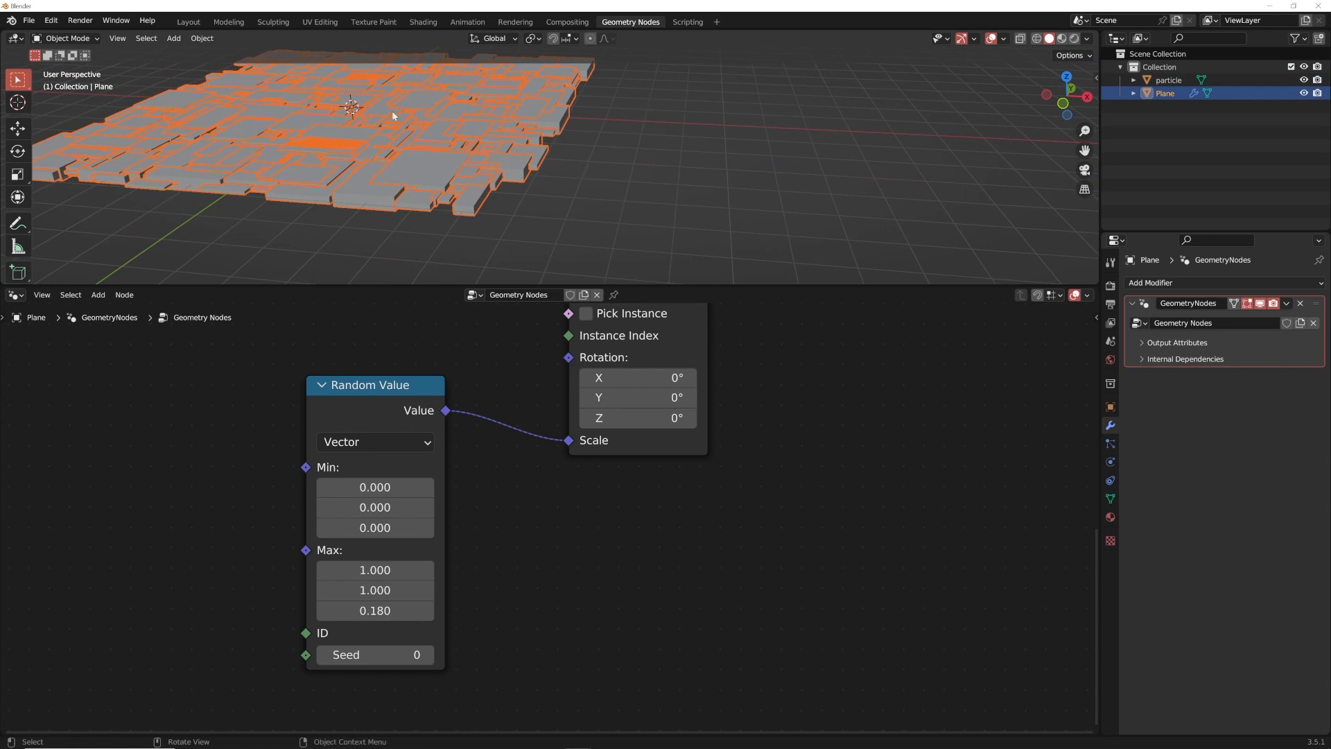
{"action": "key", "text": "KP_Decimal"}
{"action": "left_click", "coordinate": [18, 128]}
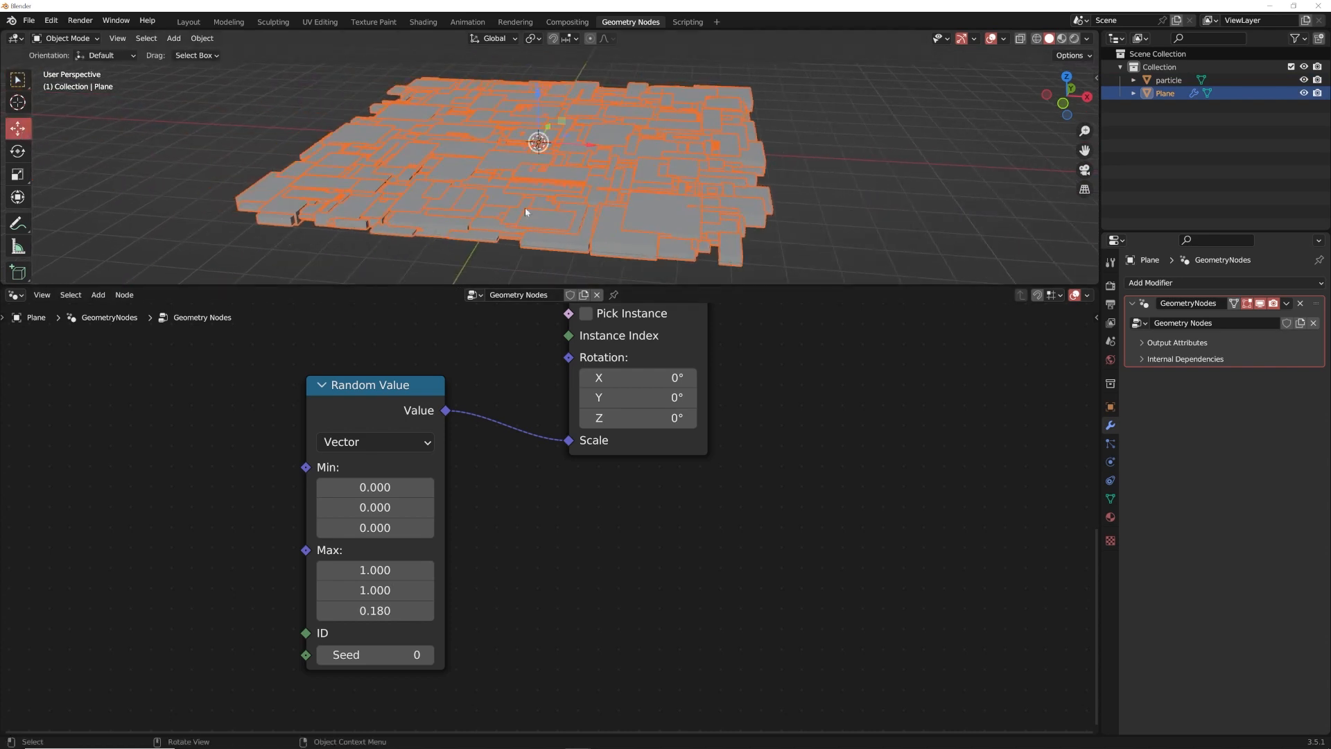
{"action": "key", "text": "grave"}
{"action": "left_click", "coordinate": [503, 147]}
{"action": "key", "text": "grave"}
{"action": "left_click", "coordinate": [426, 92]}
{"action": "middle_click_drag", "start_coordinate": [427, 91], "coordinate": [589, 153]}
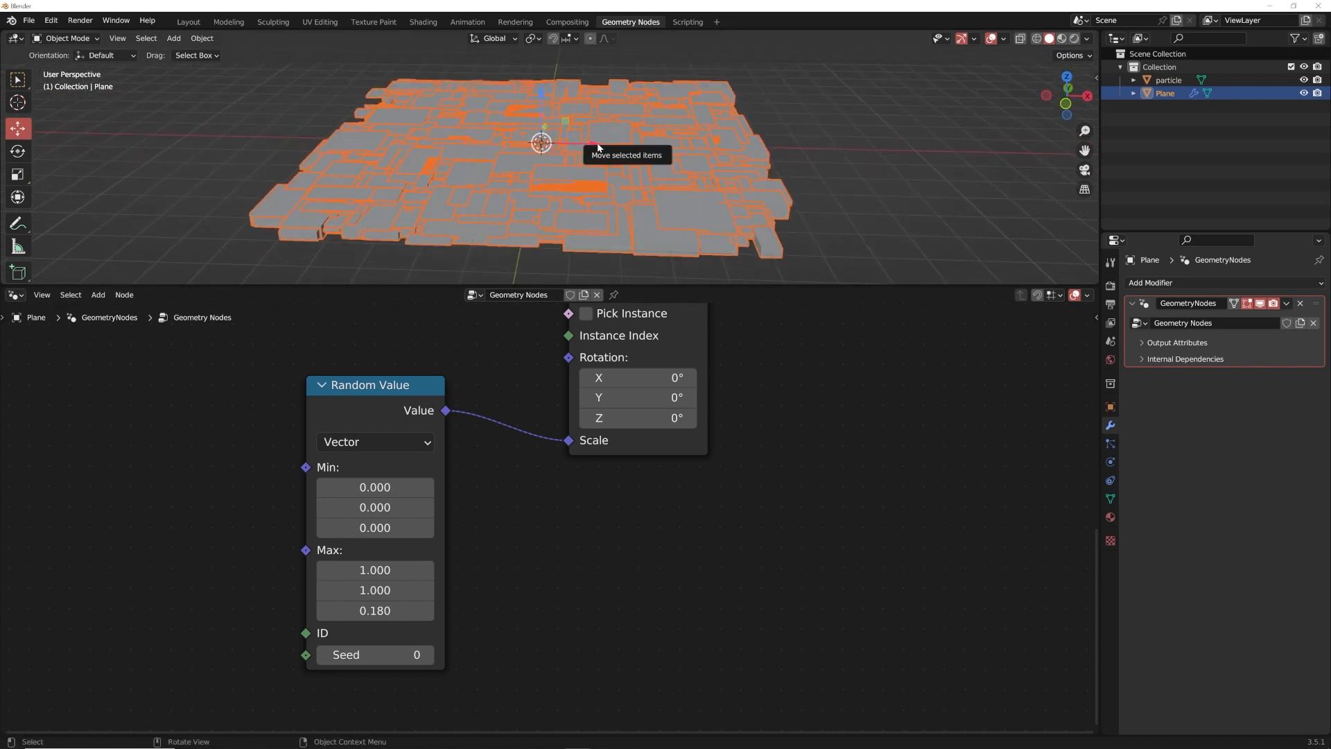
{"action": "left_click_drag", "start_coordinate": [598, 143], "coordinate": [363, 143]}
Duplicate the Plane and move the copy along X to the opposite side of the origin, beside the original
{"action": "key", "text": "shift+d"}
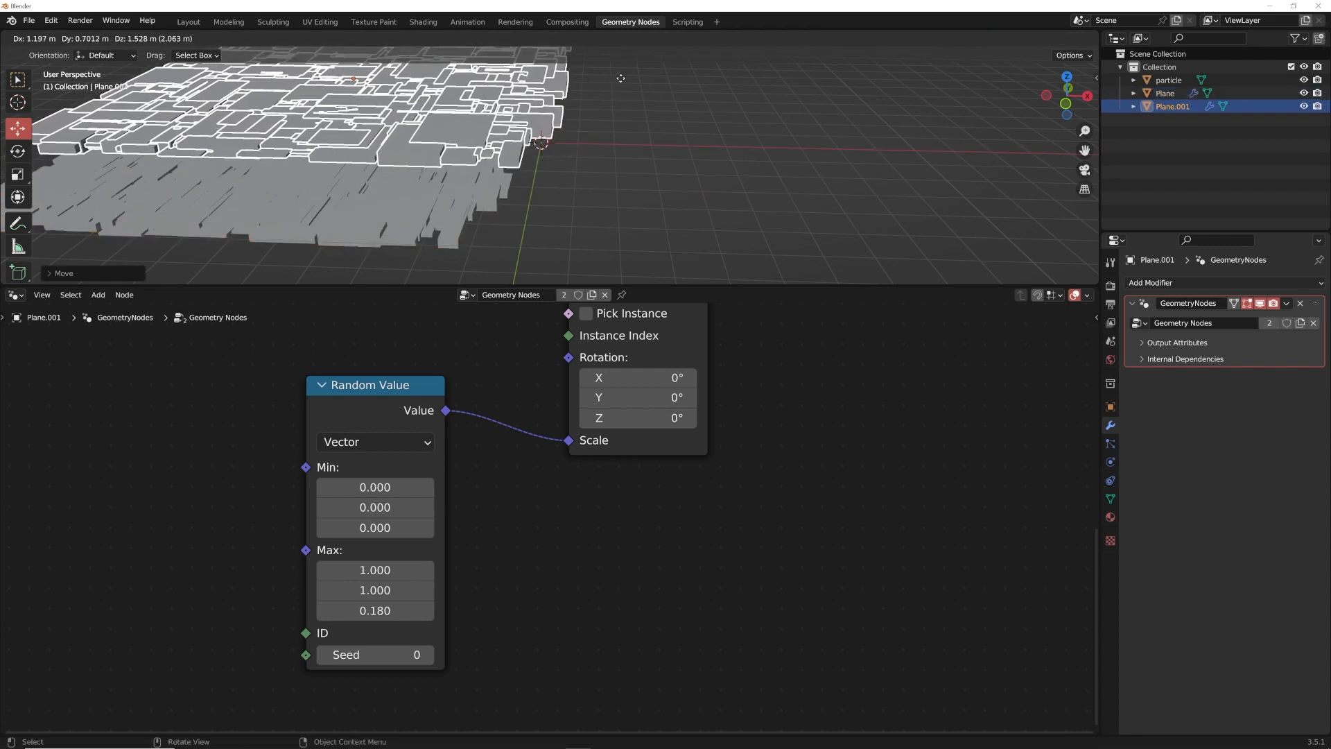
{"action": "right_click", "coordinate": [389, 137]}
{"action": "left_click_drag", "start_coordinate": [354, 142], "coordinate": [614, 233]}
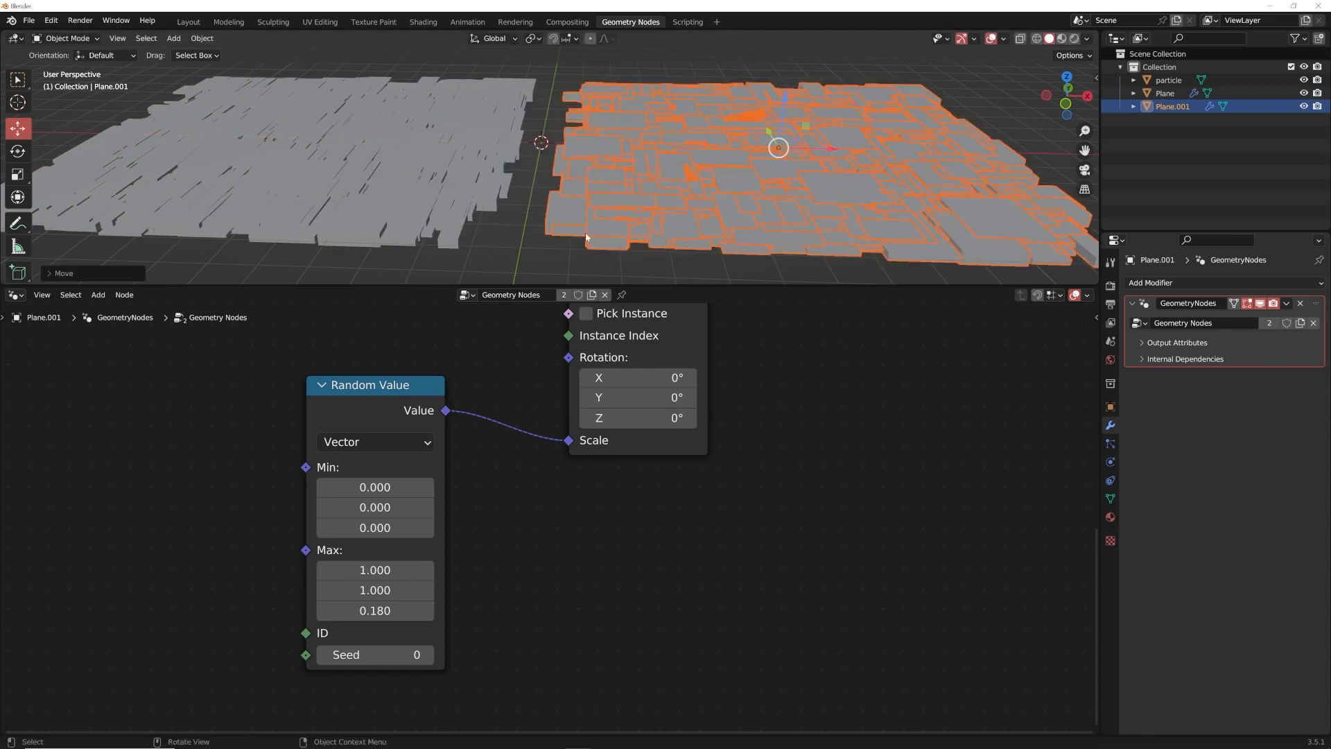
Select the two block panels in turn to compare their patterns, ending on the original Plane
{"action": "left_click", "coordinate": [463, 173]}
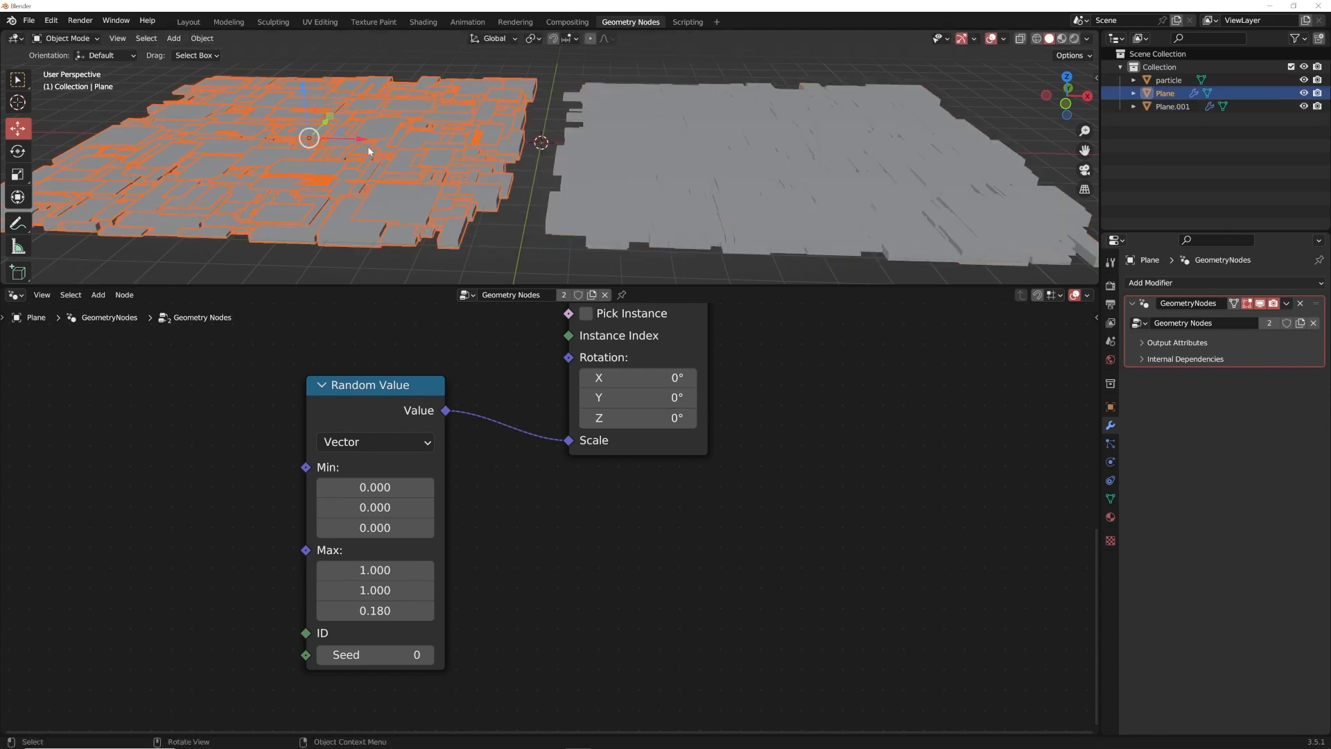
{"action": "left_click", "coordinate": [705, 170]}
{"action": "left_click", "coordinate": [435, 166]}
{"action": "mouse_move", "coordinate": [615, 184]}
{"action": "middle_mouse_down"}
{"action": "mouse_move", "coordinate": [546, 193]}
{"action": "mouse_move", "coordinate": [634, 187]}
{"action": "middle_mouse_up"}
{"action": "left_click", "coordinate": [685, 179]}
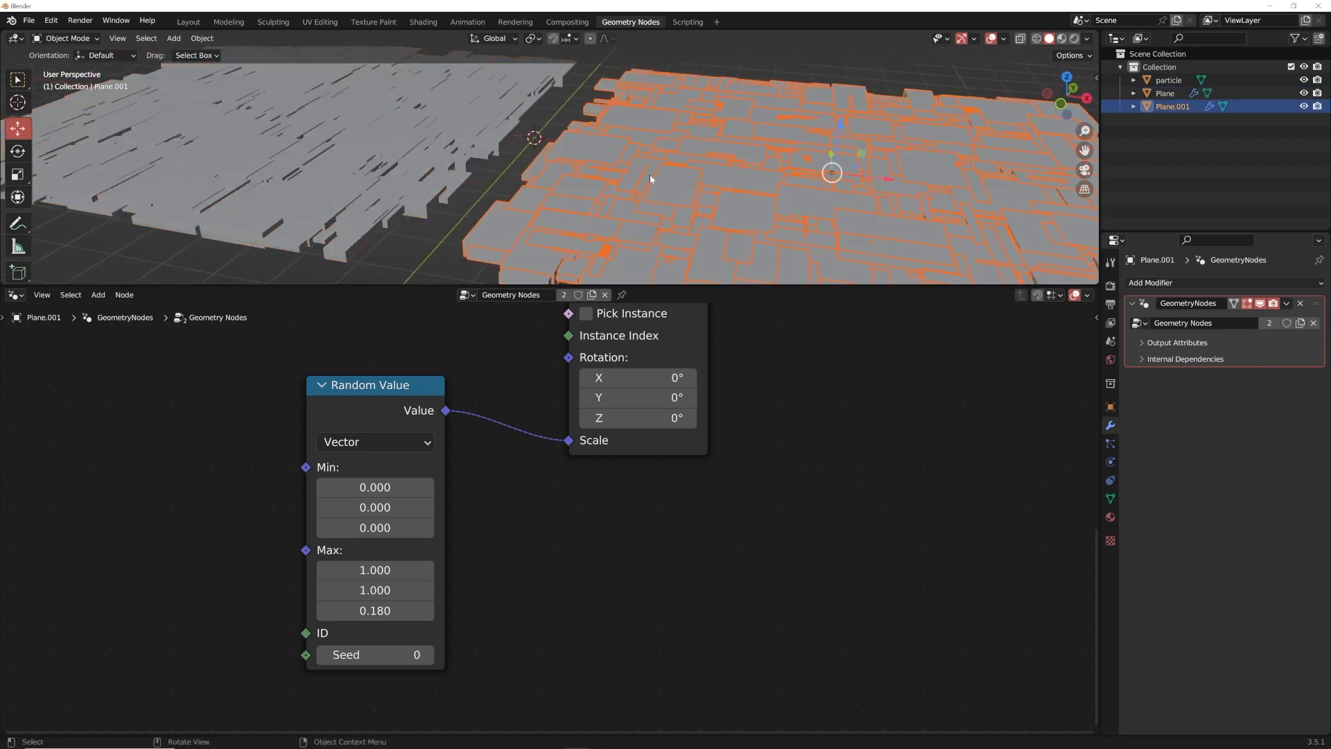
{"action": "left_click", "coordinate": [447, 149]}
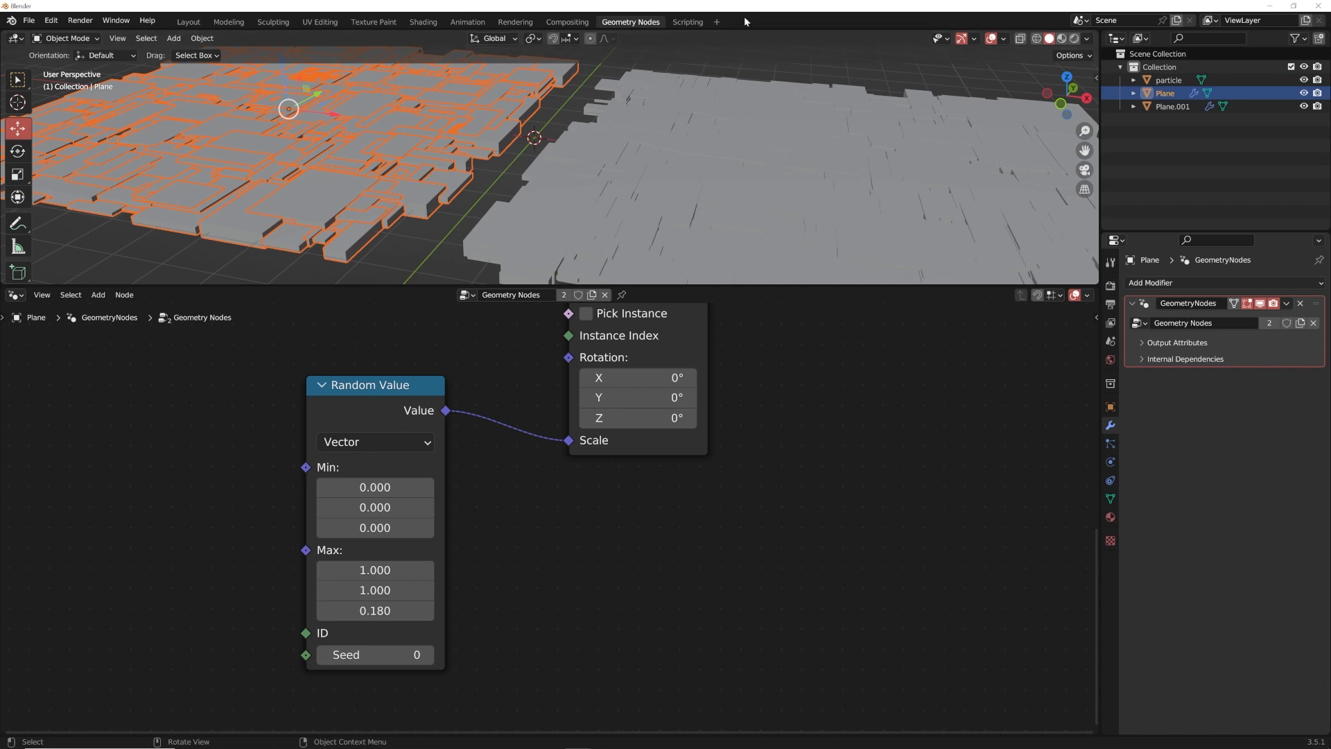
Insert a Join Geometry node between Instance on Points and Group Output
{"action": "scroll", "coordinate": [542, 202], "scroll_direction": "down", "scroll_amount": 4}
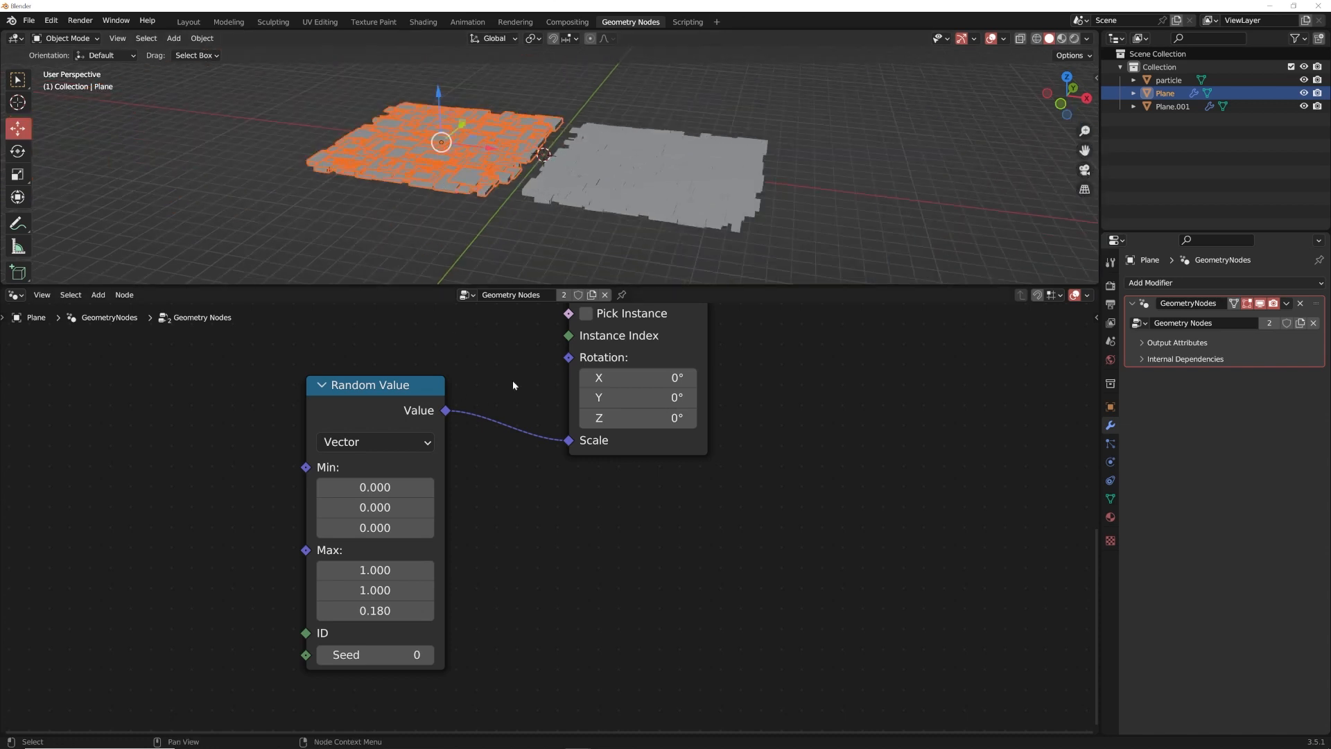
{"action": "middle_click_drag", "start_coordinate": [513, 385], "coordinate": [300, 478]}
{"action": "scroll", "coordinate": [301, 478], "scroll_direction": "down", "scroll_amount": 7}
{"action": "middle_click_drag", "start_coordinate": [526, 416], "coordinate": [463, 508]}
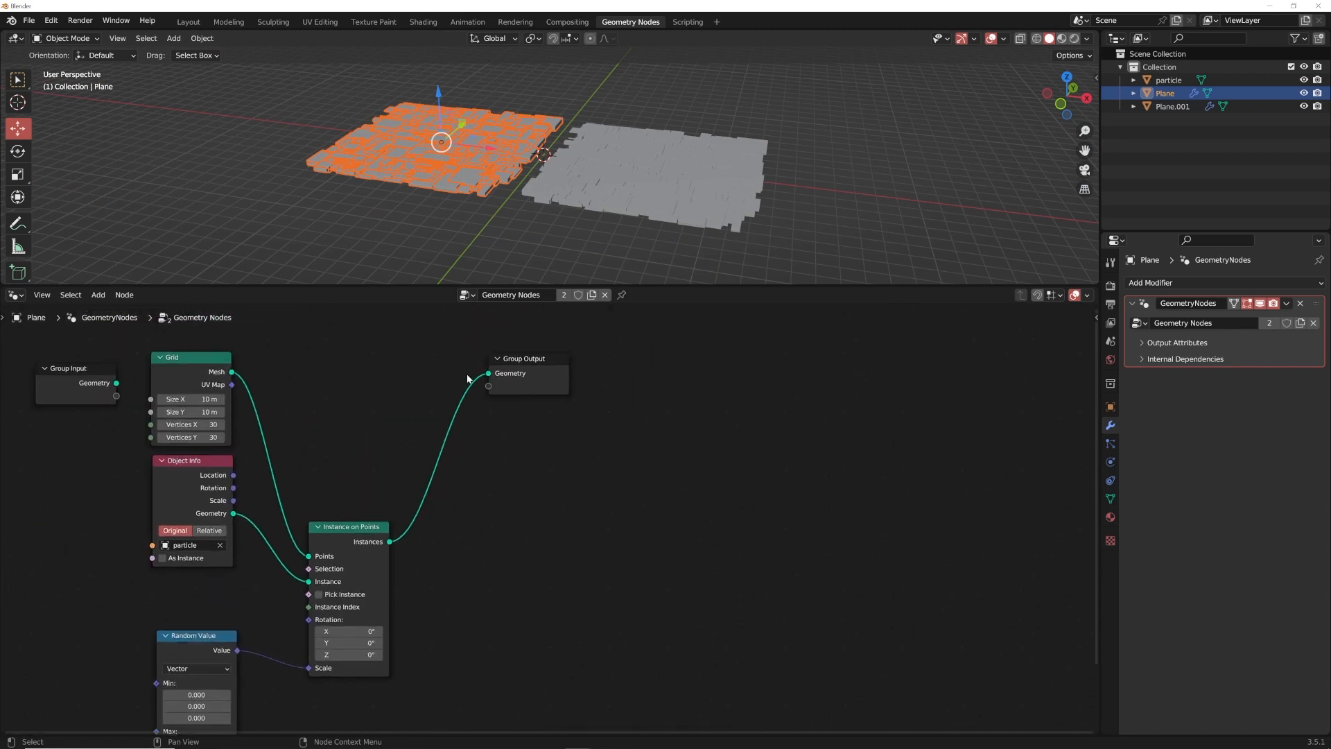
{"action": "key", "text": "shift+a"}
{"action": "type", "text": "join"}
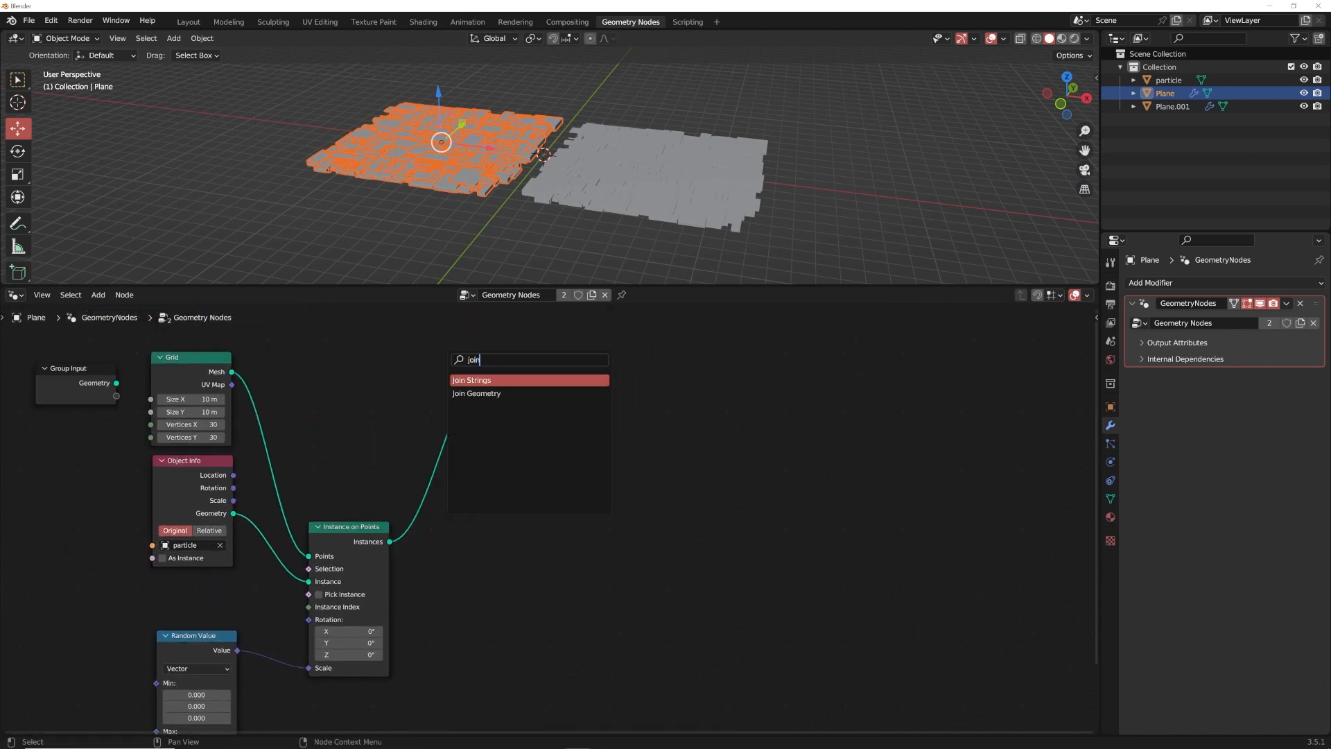
{"action": "left_click", "coordinate": [481, 394]}
{"action": "left_click", "coordinate": [466, 458]}
Rearrange the Join Geometry and Group Output nodes, placing Join Geometry higher than the Grid node to free up space
{"action": "scroll", "coordinate": [538, 183], "scroll_direction": "up", "scroll_amount": 3}
{"action": "middle_click_drag", "start_coordinate": [518, 138], "coordinate": [405, 237]}
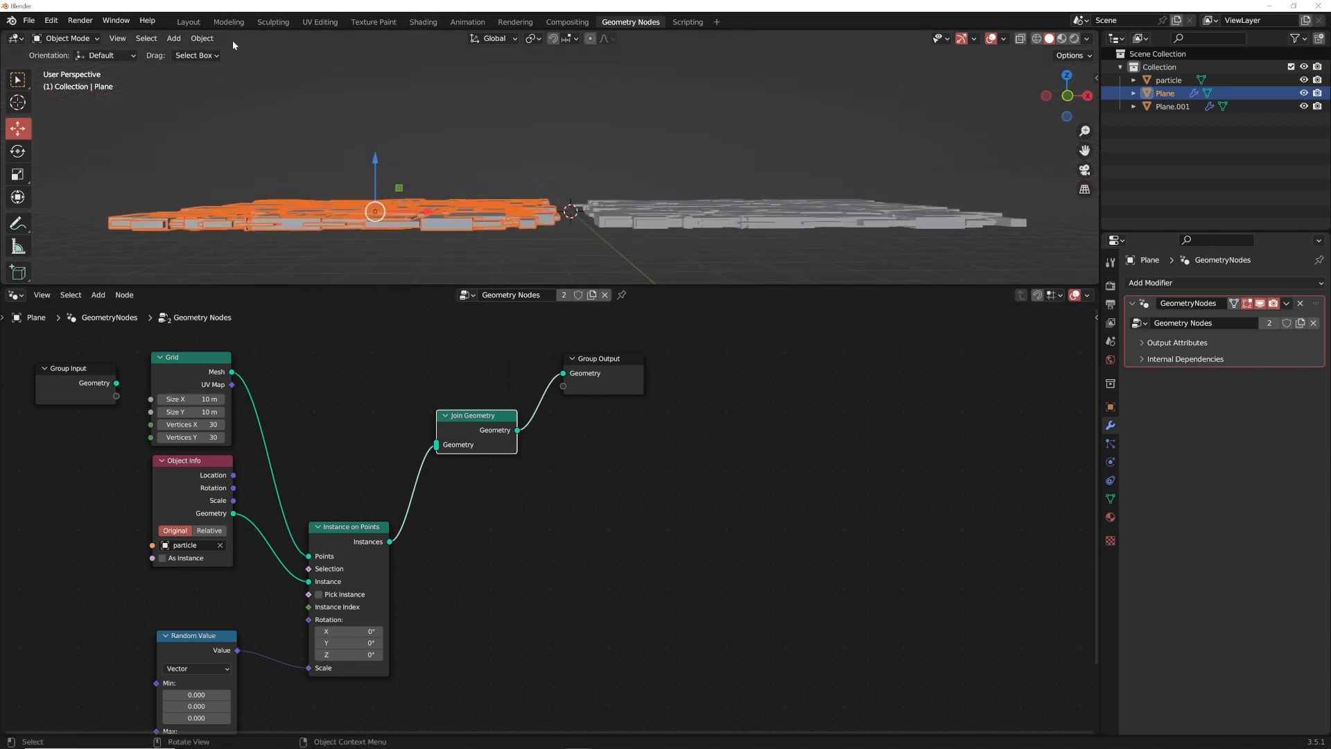
{"action": "scroll", "coordinate": [499, 427], "scroll_direction": "up", "scroll_amount": 4}
{"action": "middle_click_drag", "start_coordinate": [504, 429], "coordinate": [485, 566]}
{"action": "left_click_drag", "start_coordinate": [618, 480], "coordinate": [705, 561]}
{"action": "left_click_drag", "start_coordinate": [463, 567], "coordinate": [552, 392]}
{"action": "middle_click_drag", "start_coordinate": [553, 392], "coordinate": [558, 441]}
Examine the two block panels from above and from a low angle, along with the current node layout
{"action": "key", "text": "shift+a"}
{"action": "middle_click_drag", "start_coordinate": [309, 227], "coordinate": [514, 184]}
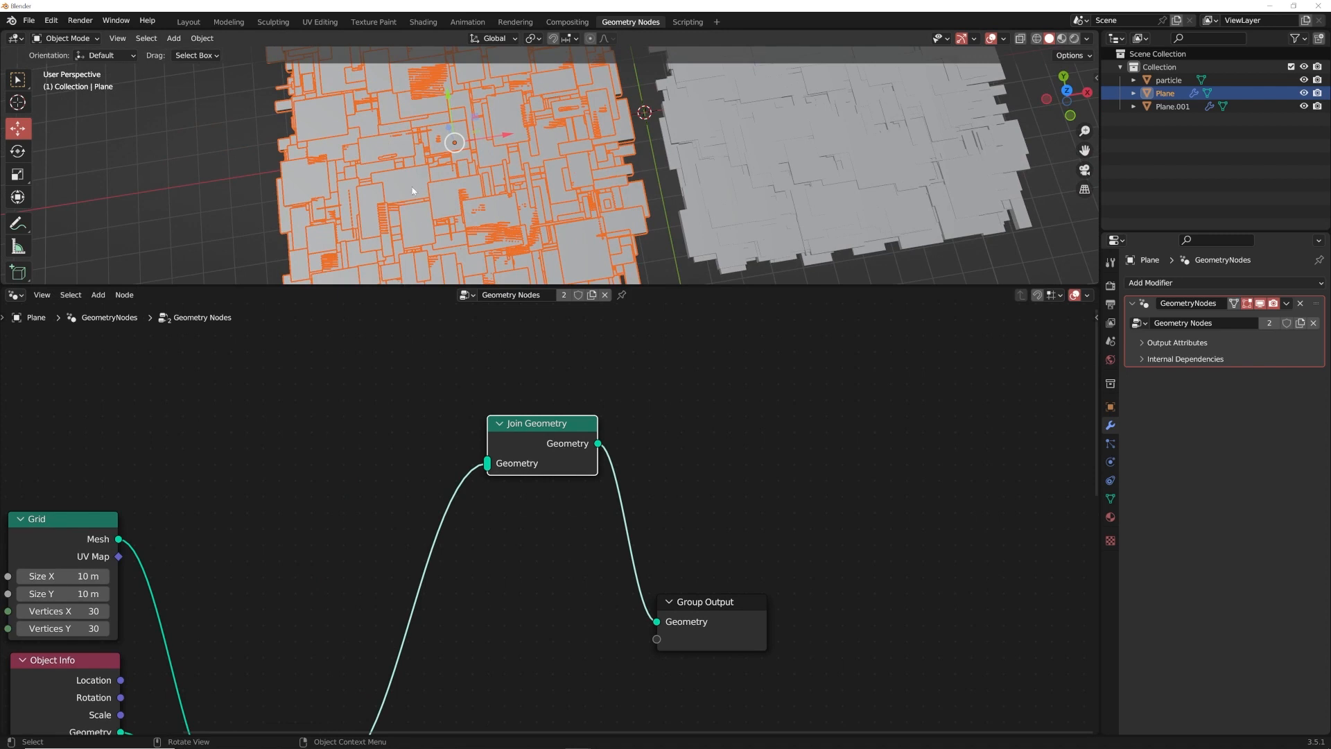
{"action": "middle_click_drag", "start_coordinate": [533, 186], "coordinate": [497, 178]}
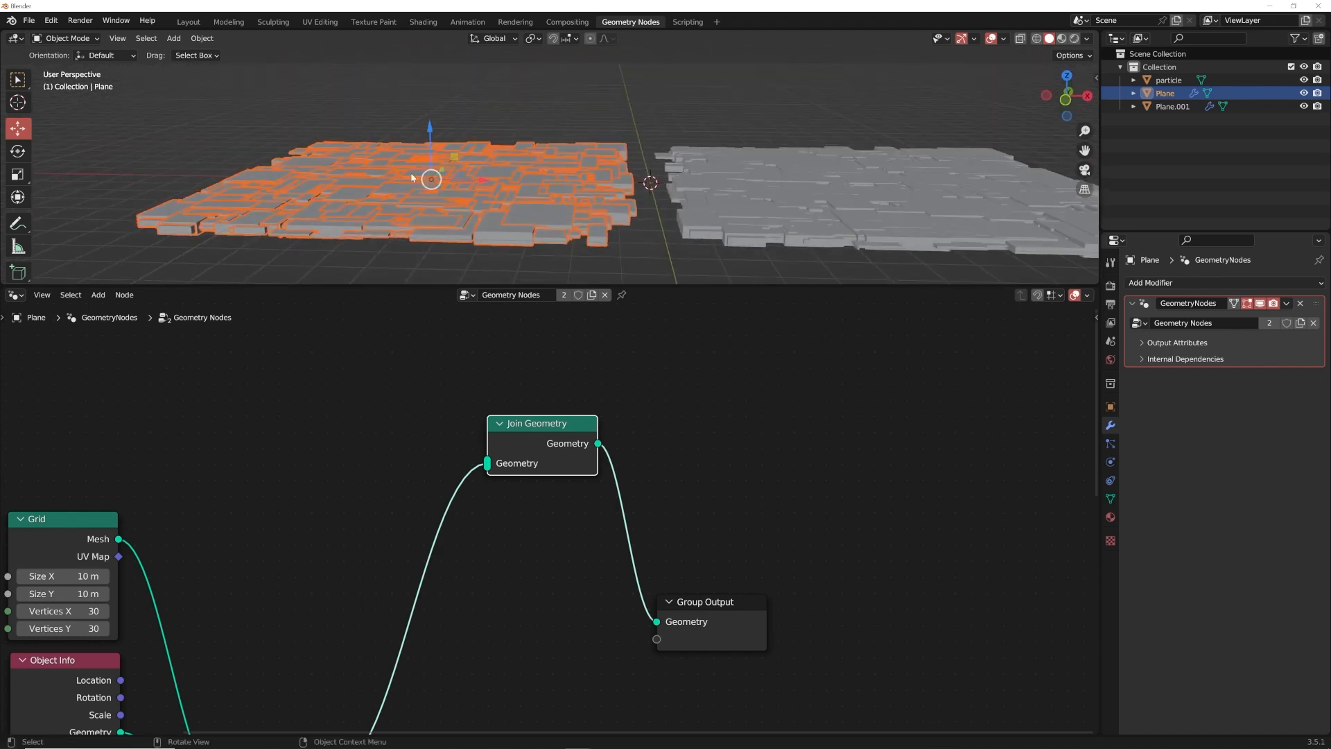
{"action": "middle_click_drag", "start_coordinate": [388, 181], "coordinate": [478, 235]}
{"action": "scroll", "coordinate": [488, 608], "scroll_direction": "down", "scroll_amount": 7}
{"action": "middle_click_drag", "start_coordinate": [488, 611], "coordinate": [477, 507]}
{"action": "scroll", "coordinate": [451, 461], "scroll_direction": "up", "scroll_amount": 5}
{"action": "middle_click_drag", "start_coordinate": [459, 436], "coordinate": [479, 552]}
{"action": "middle_click_drag", "start_coordinate": [448, 180], "coordinate": [470, 111]}
Add a Distribute Points on Faces node above the Grid node and feed the Grid's Mesh output into it
{"action": "key", "text": "shift+a"}
{"action": "left_click", "coordinate": [311, 354]}
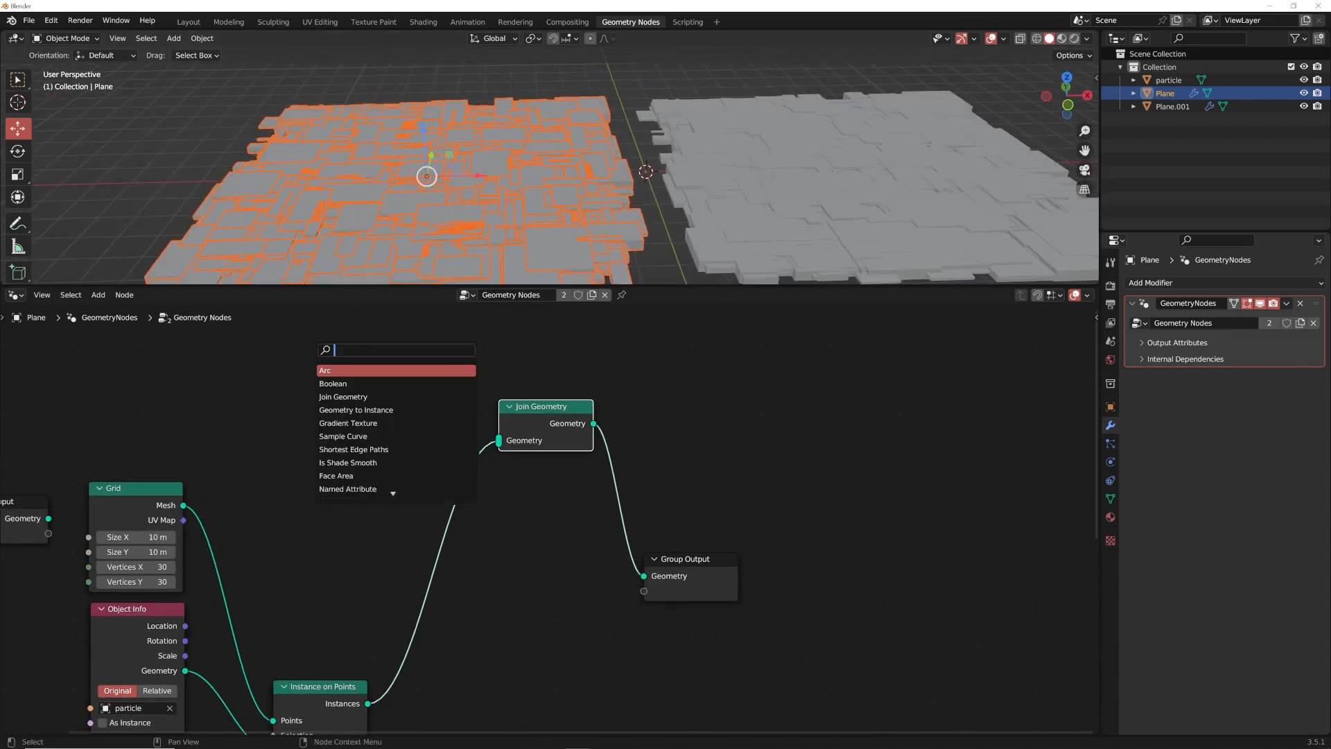
{"action": "type", "text": "dist"}
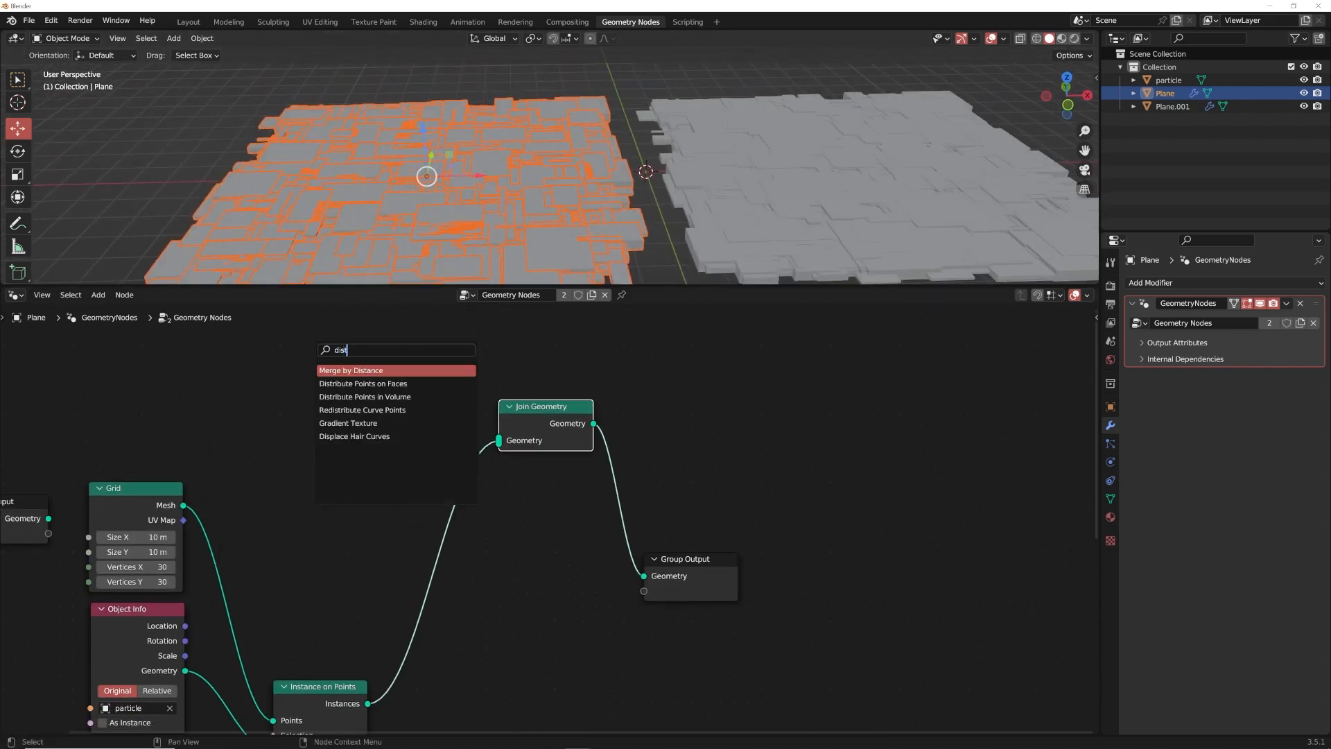
{"action": "left_click", "coordinate": [346, 384]}
{"action": "left_click", "coordinate": [275, 399]}
{"action": "left_click_drag", "start_coordinate": [185, 506], "coordinate": [239, 440]}
{"action": "key", "text": "g"}
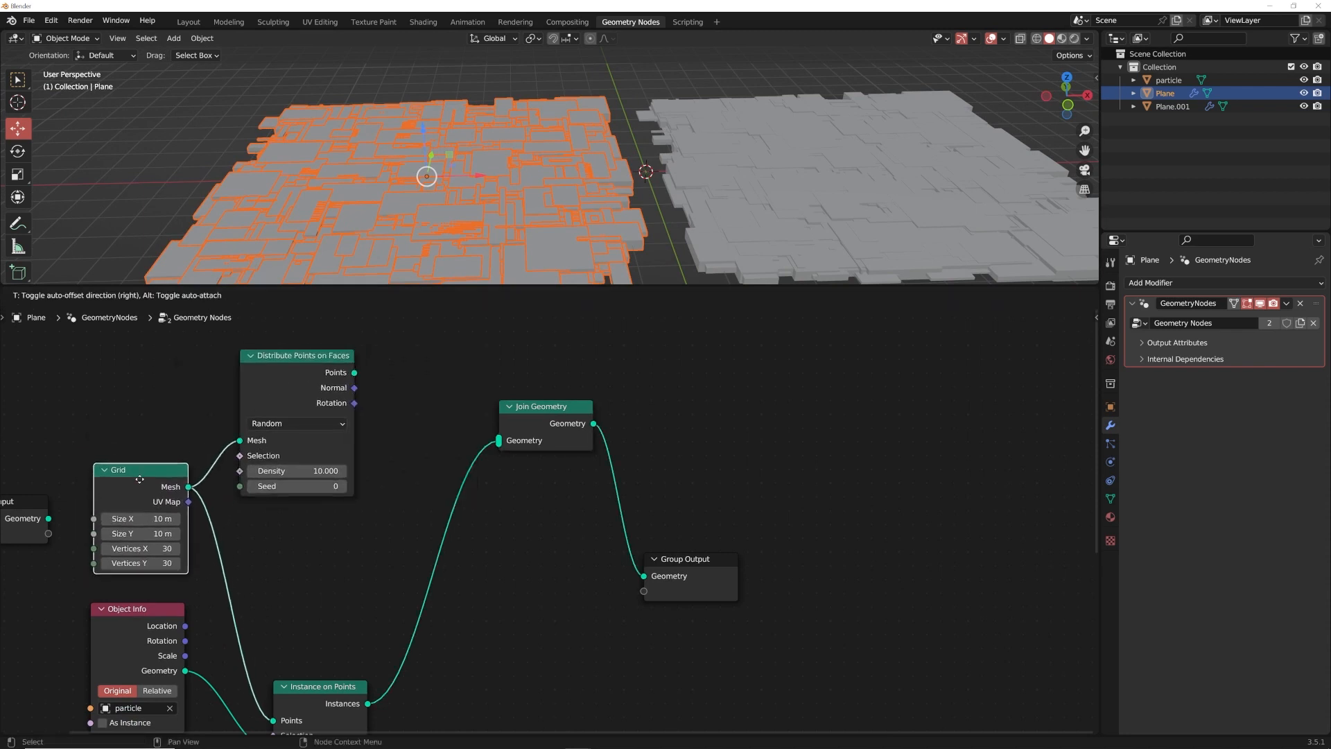
{"action": "left_click", "coordinate": [140, 486]}
Connect the Points output of Distribute Points on Faces to the Join Geometry node
{"action": "left_click_drag", "start_coordinate": [354, 372], "coordinate": [498, 441]}
{"action": "middle_click_drag", "start_coordinate": [570, 181], "coordinate": [572, 142]}
{"action": "key", "text": "shift+a"}
{"action": "middle_click_drag", "start_coordinate": [466, 225], "coordinate": [509, 186]}
{"action": "scroll", "coordinate": [468, 199], "scroll_direction": "up", "scroll_amount": 2}
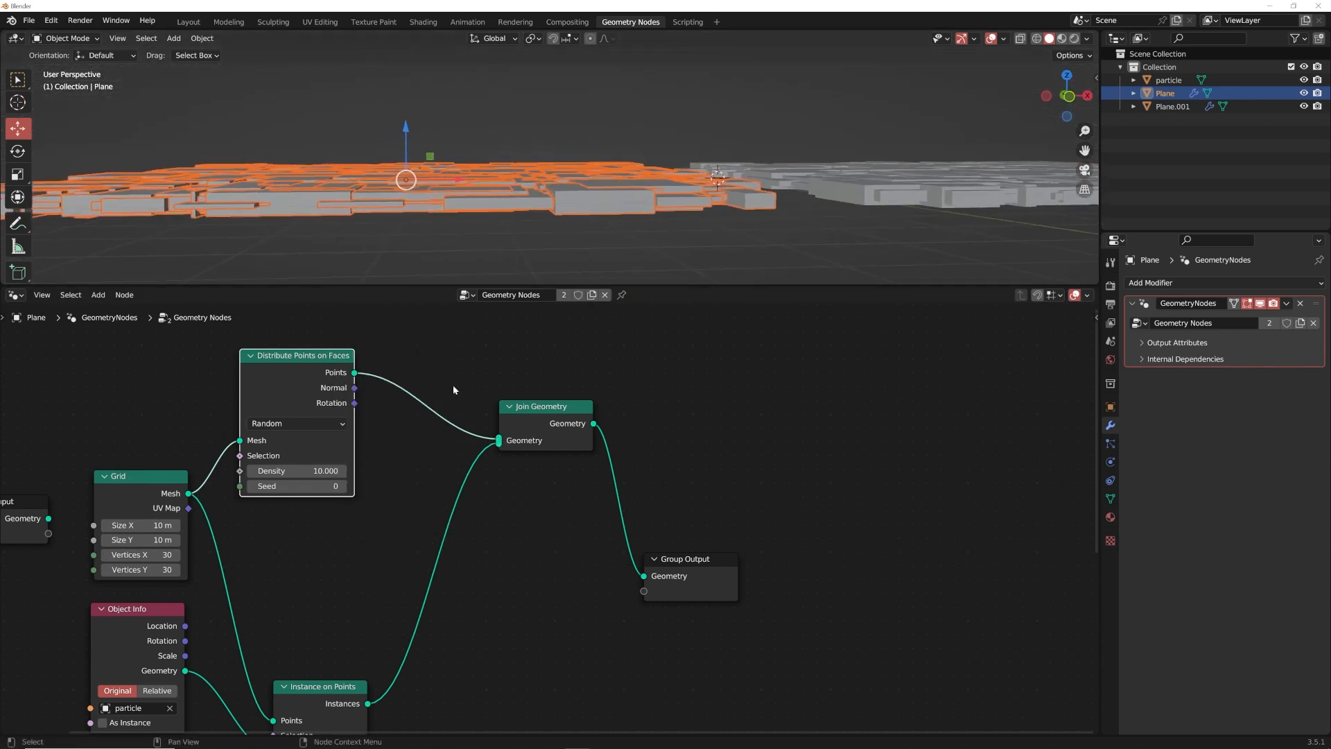
Make room around Join Geometry and insert a Transform Geometry node between it and Distribute Points on Faces
{"action": "left_click_drag", "start_coordinate": [566, 412], "coordinate": [643, 404]}
{"action": "left_click_drag", "start_coordinate": [687, 556], "coordinate": [840, 426]}
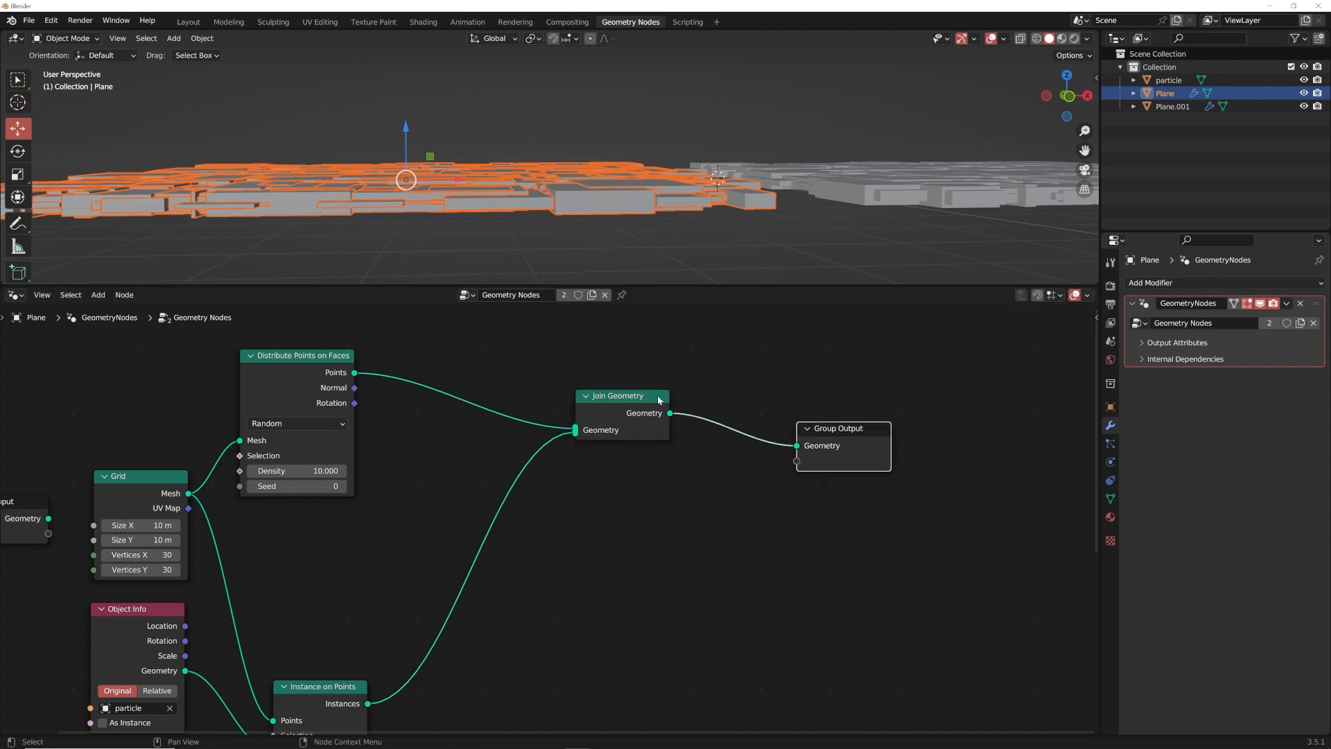
{"action": "left_click_drag", "start_coordinate": [657, 399], "coordinate": [683, 403]}
{"action": "middle_click_drag", "start_coordinate": [449, 373], "coordinate": [429, 437]}
{"action": "key", "text": "shift+a"}
{"action": "left_click", "coordinate": [443, 358]}
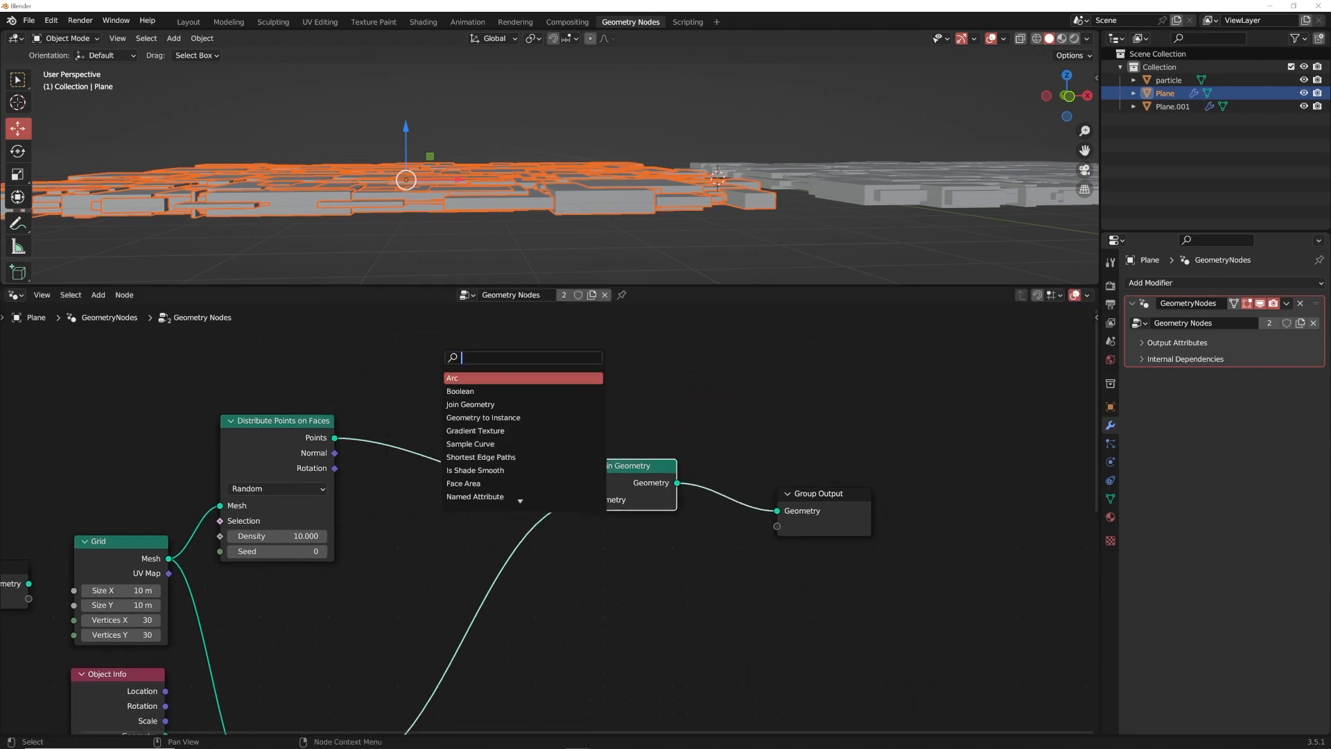
{"action": "type", "text": "trans"}
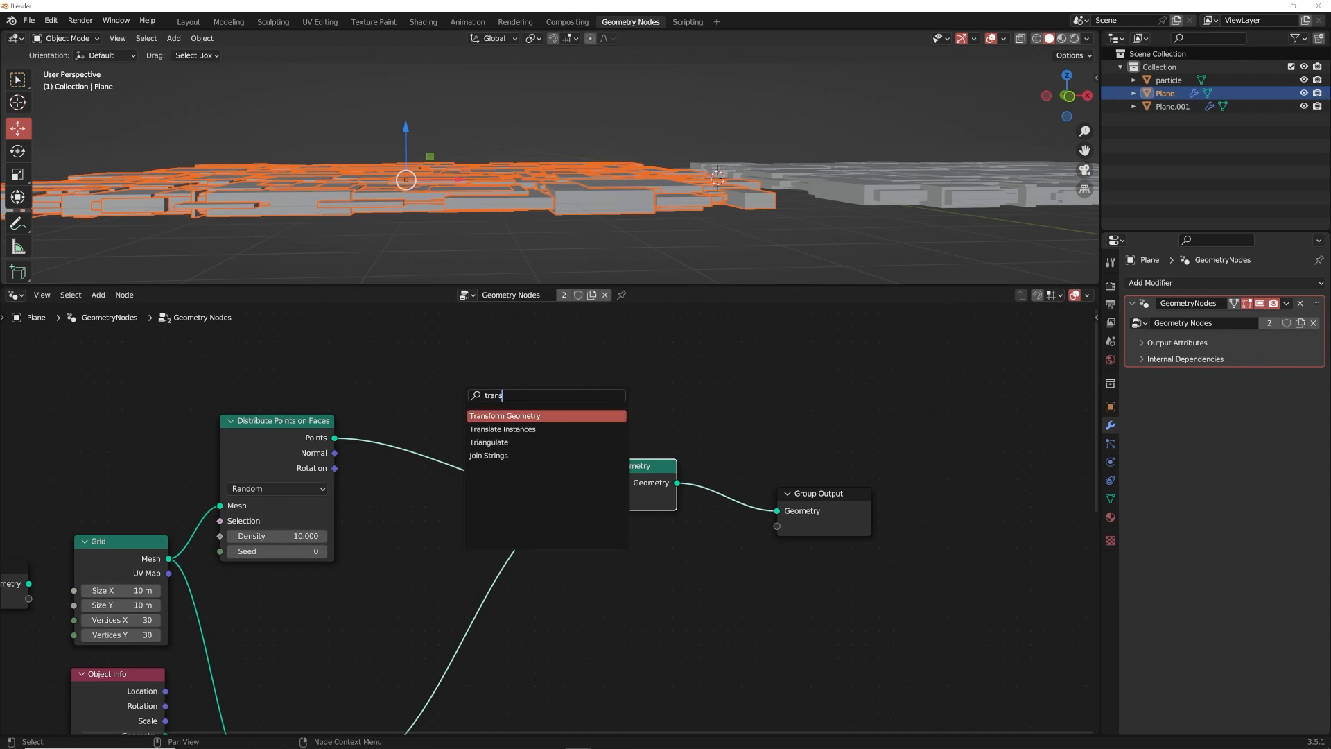
{"action": "key", "text": "Return"}
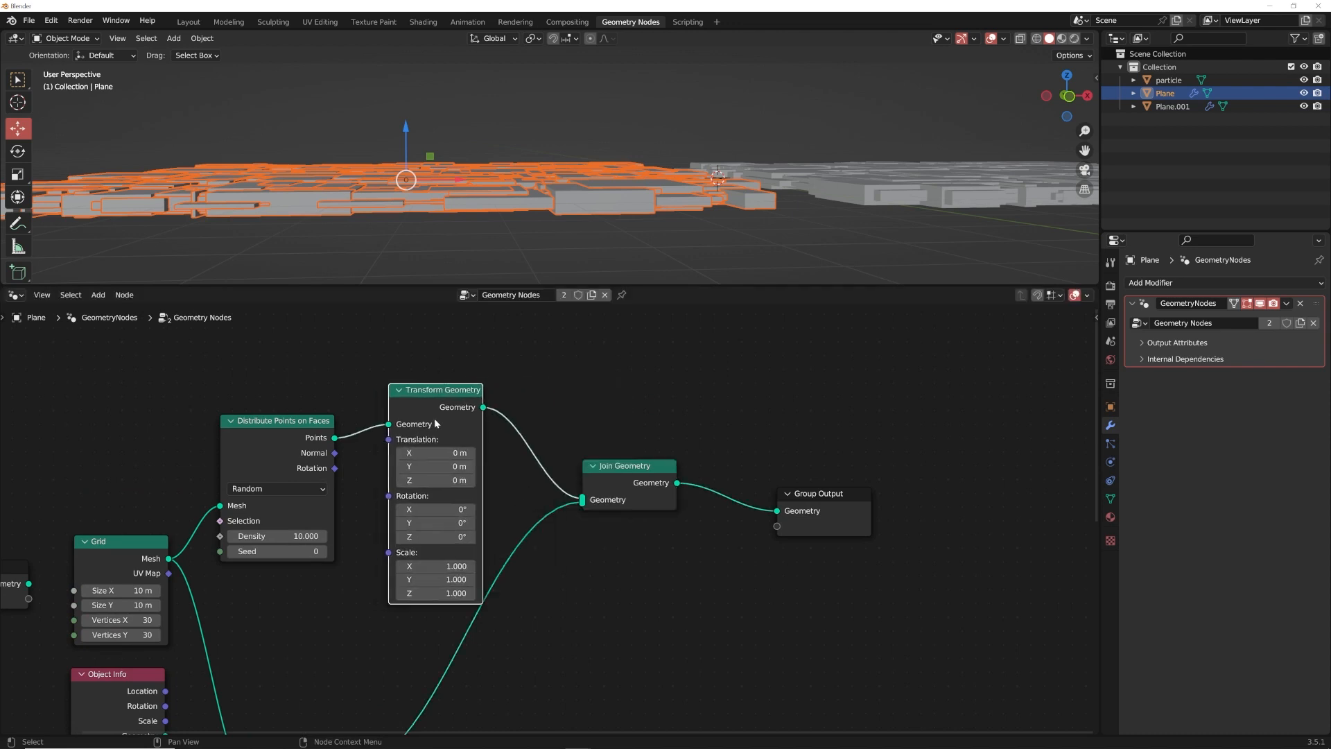
Try raising the scattered points to 0.64 m in Z with a density of 257.300, and undo the density change
{"action": "left_click_drag", "start_coordinate": [433, 479], "coordinate": [487, 480], "text": "shift"}
{"action": "middle_click_drag", "start_coordinate": [531, 197], "coordinate": [438, 236]}
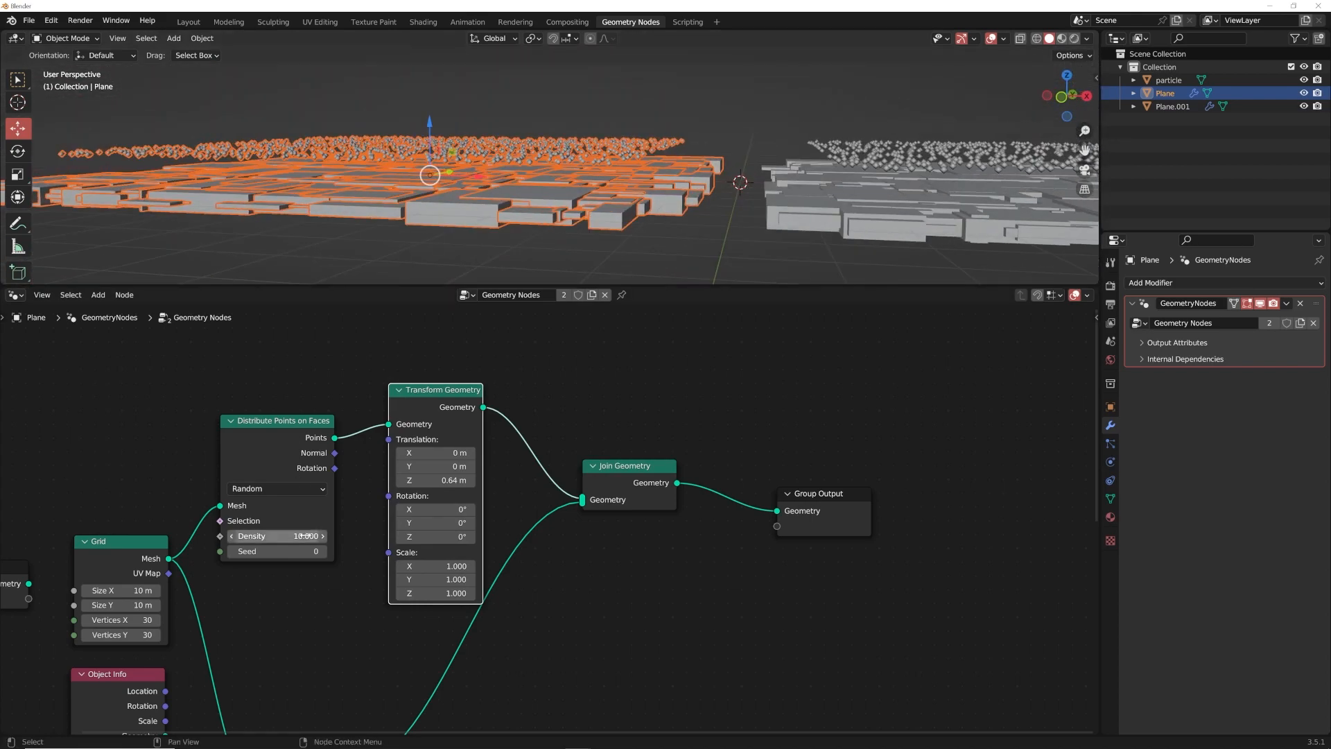
{"action": "left_click_drag", "start_coordinate": [278, 536], "coordinate": [389, 536]}
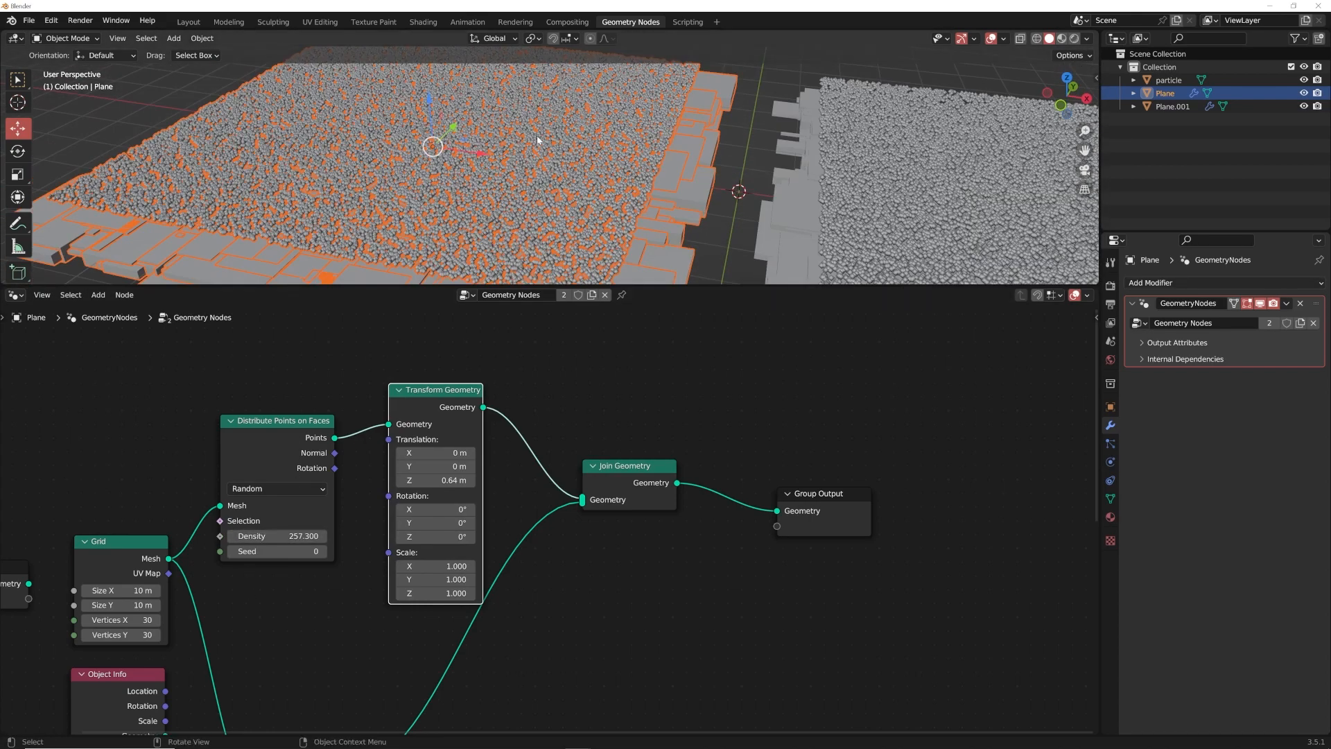
{"action": "key", "text": "ctrl+z"}
Set the Distribute Points on Faces density to 0.760 and the Transform Geometry Z translation to 0 m
{"action": "middle_click_drag", "start_coordinate": [427, 253], "coordinate": [437, 195]}
{"action": "left_click_drag", "start_coordinate": [277, 536], "coordinate": [241, 536]}
{"action": "middle_click_drag", "start_coordinate": [584, 150], "coordinate": [674, 89]}
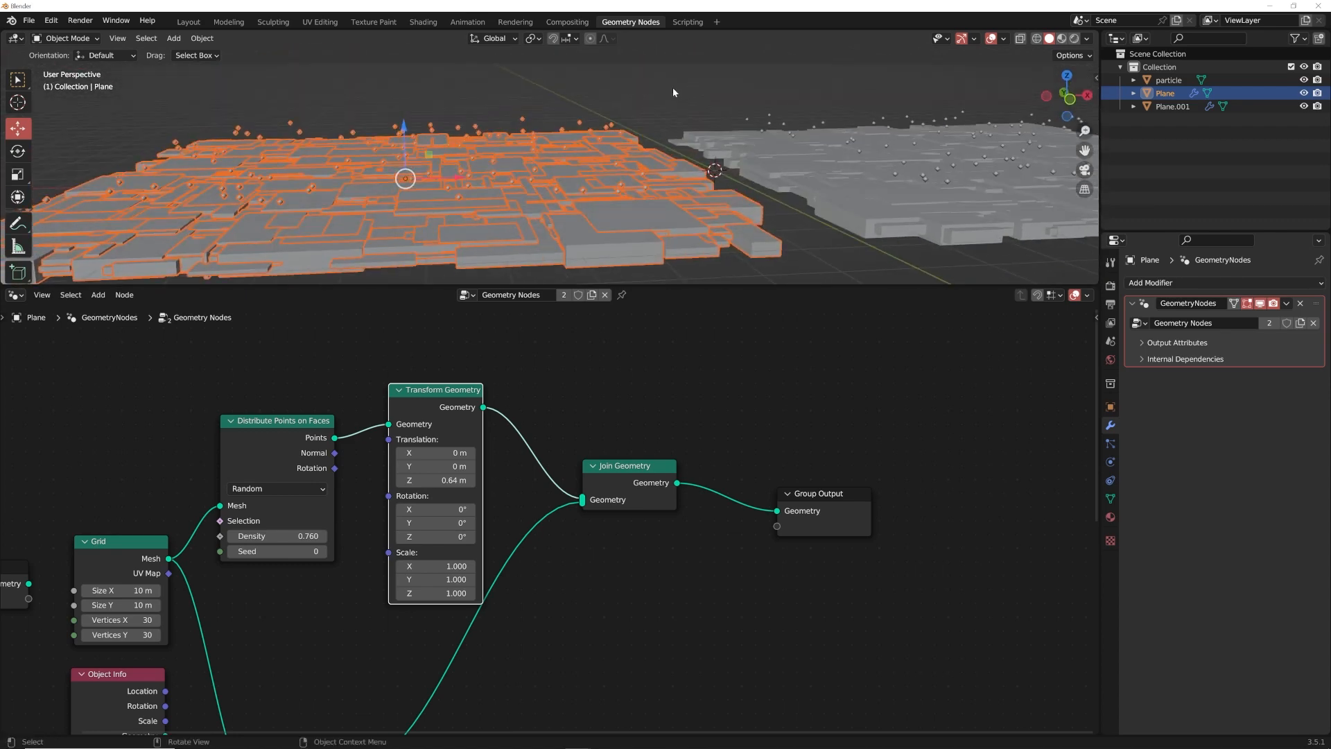
{"action": "type", "text": "0"}
{"action": "key", "text": "Return"}
{"action": "middle_click_drag", "start_coordinate": [574, 176], "coordinate": [643, 184]}
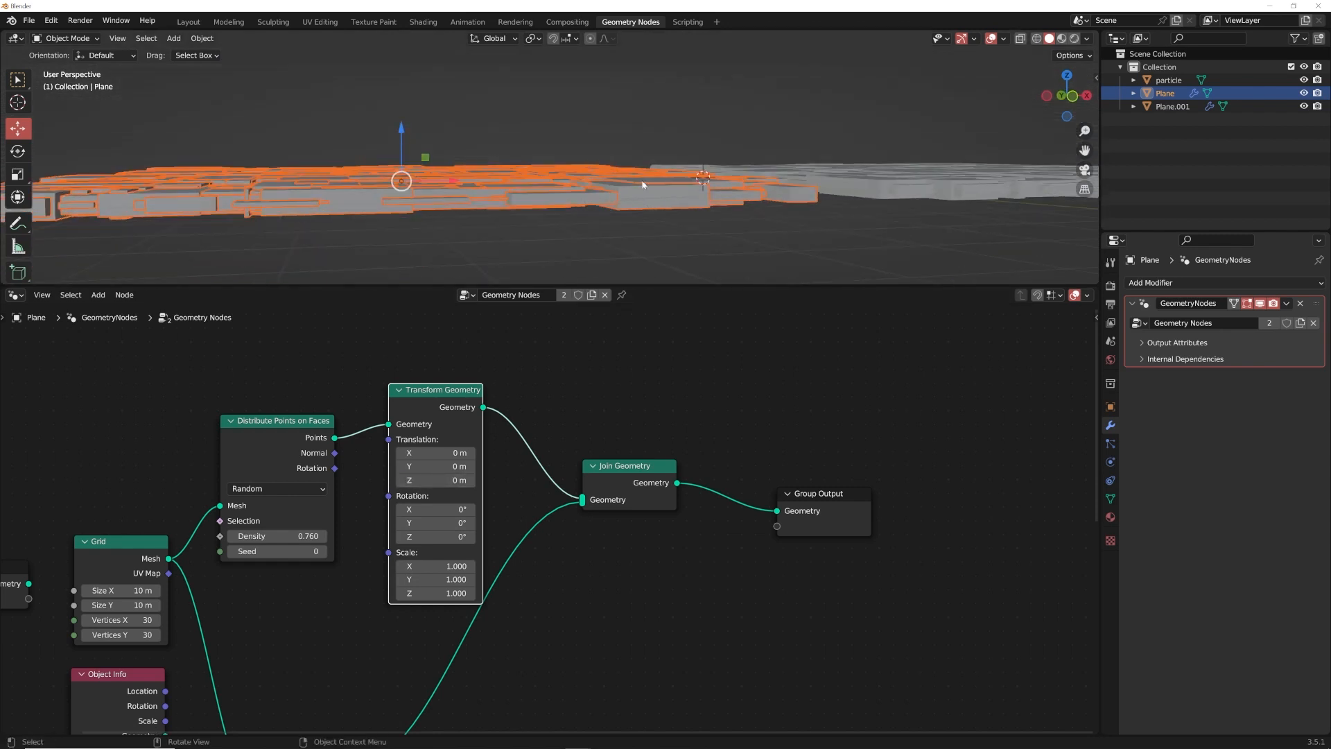
Make room before Join Geometry and insert an Instance on Points node between Transform Geometry and Join Geometry
{"action": "middle_click_drag", "start_coordinate": [348, 411], "coordinate": [165, 414]}
{"action": "left_click_drag", "start_coordinate": [455, 473], "coordinate": [697, 485]}
{"action": "key", "text": "shift+a"}
{"action": "type", "text": "inst"}
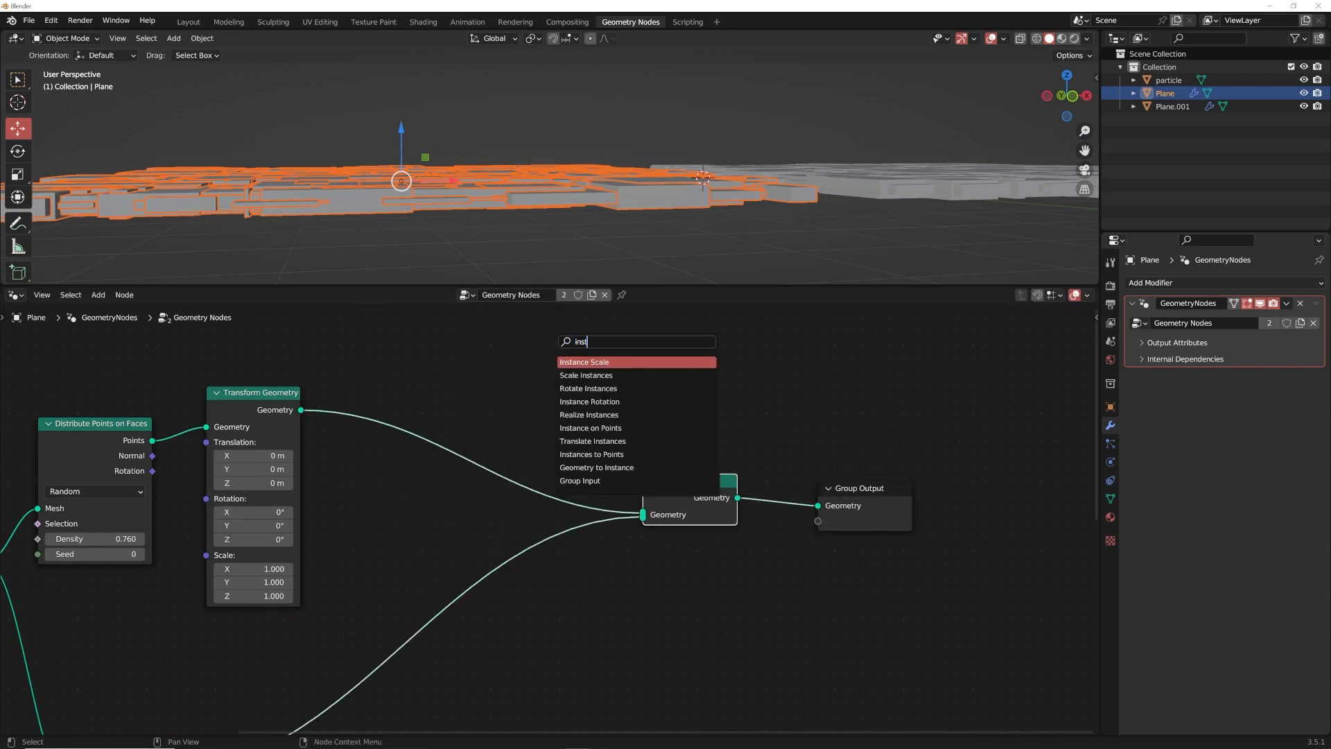
{"action": "key", "text": "Down"}
{"action": "key", "text": "Down"}
{"action": "key", "text": "Down"}
{"action": "key", "text": "Down"}
{"action": "key", "text": "Down"}
{"action": "key", "text": "Return"}
{"action": "left_click", "coordinate": [409, 413]}
Route the lower Instance on Points link through two reroute points beneath the nodes, and spread Transform Geometry and the upper Instance on Points apart
{"action": "scroll", "coordinate": [409, 416], "scroll_direction": "down", "scroll_amount": 5}
{"action": "middle_click_drag", "start_coordinate": [272, 690], "coordinate": [293, 641]}
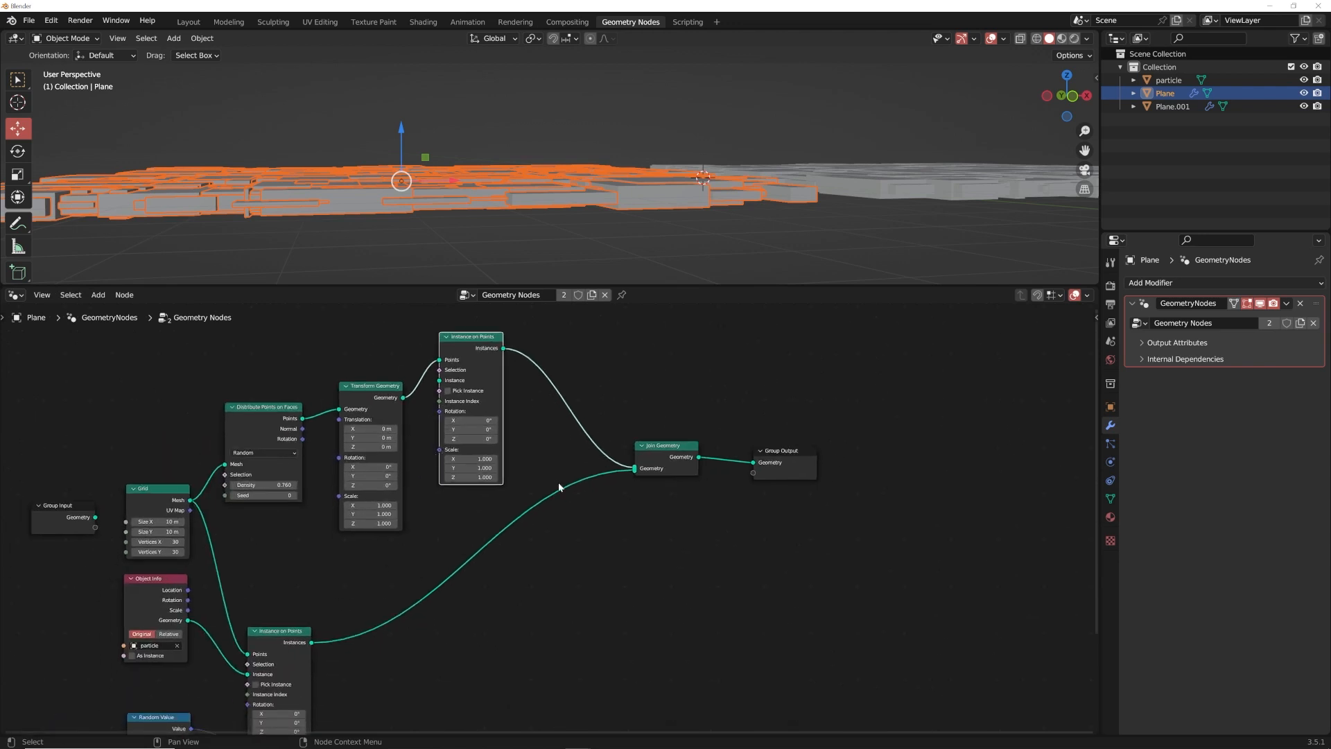
{"action": "right_click_drag", "start_coordinate": [567, 452], "coordinate": [603, 539], "text": "shift"}
{"action": "right_click_drag", "start_coordinate": [350, 602], "coordinate": [388, 654], "text": "shift"}
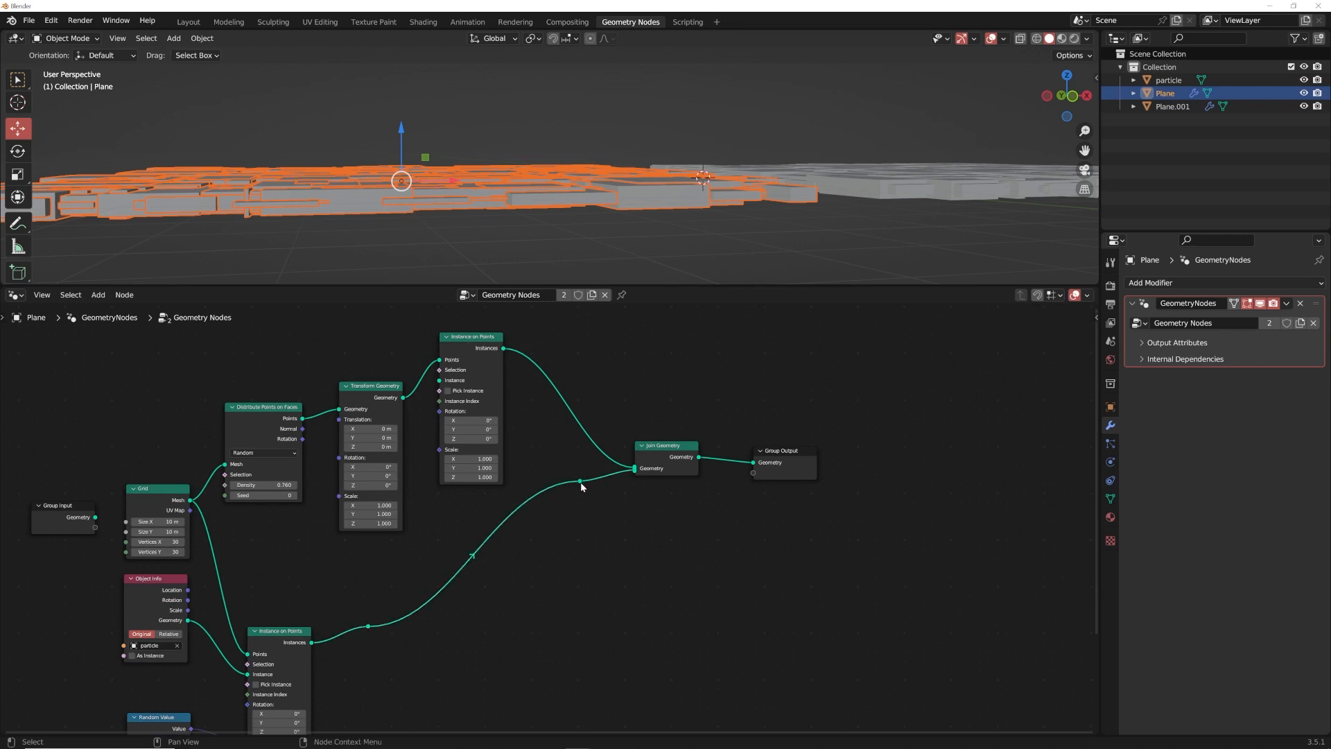
{"action": "left_click_drag", "start_coordinate": [579, 481], "coordinate": [635, 640]}
{"action": "left_click_drag", "start_coordinate": [367, 628], "coordinate": [386, 632]}
{"action": "left_click_drag", "start_coordinate": [366, 401], "coordinate": [375, 365]}
{"action": "left_click_drag", "start_coordinate": [479, 352], "coordinate": [572, 355]}
Place a duplicate of the particle Object Info node beside the upper Instance on Points and connect its Geometry to Instance
{"action": "left_click", "coordinate": [149, 586]}
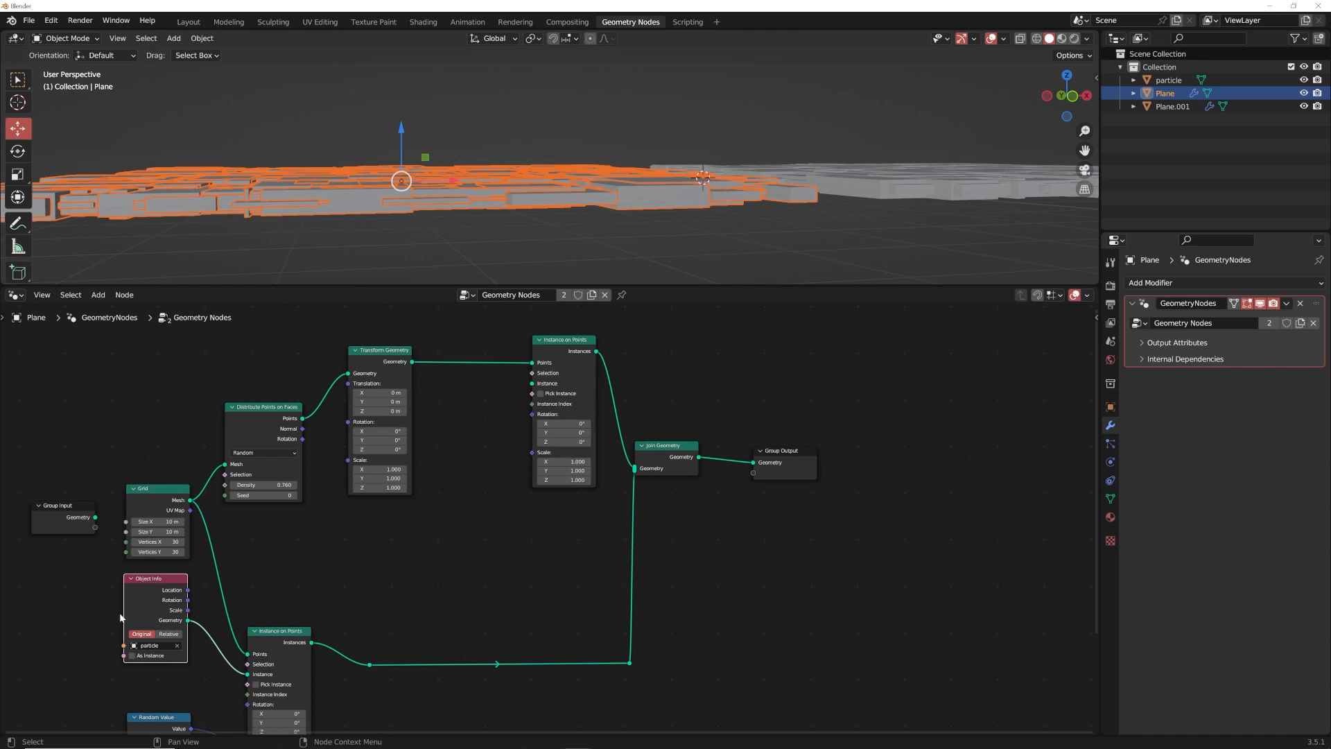
{"action": "key", "text": "g"}
{"action": "left_click", "coordinate": [444, 417]}
{"action": "scroll", "coordinate": [400, 501], "scroll_direction": "up", "scroll_amount": 2}
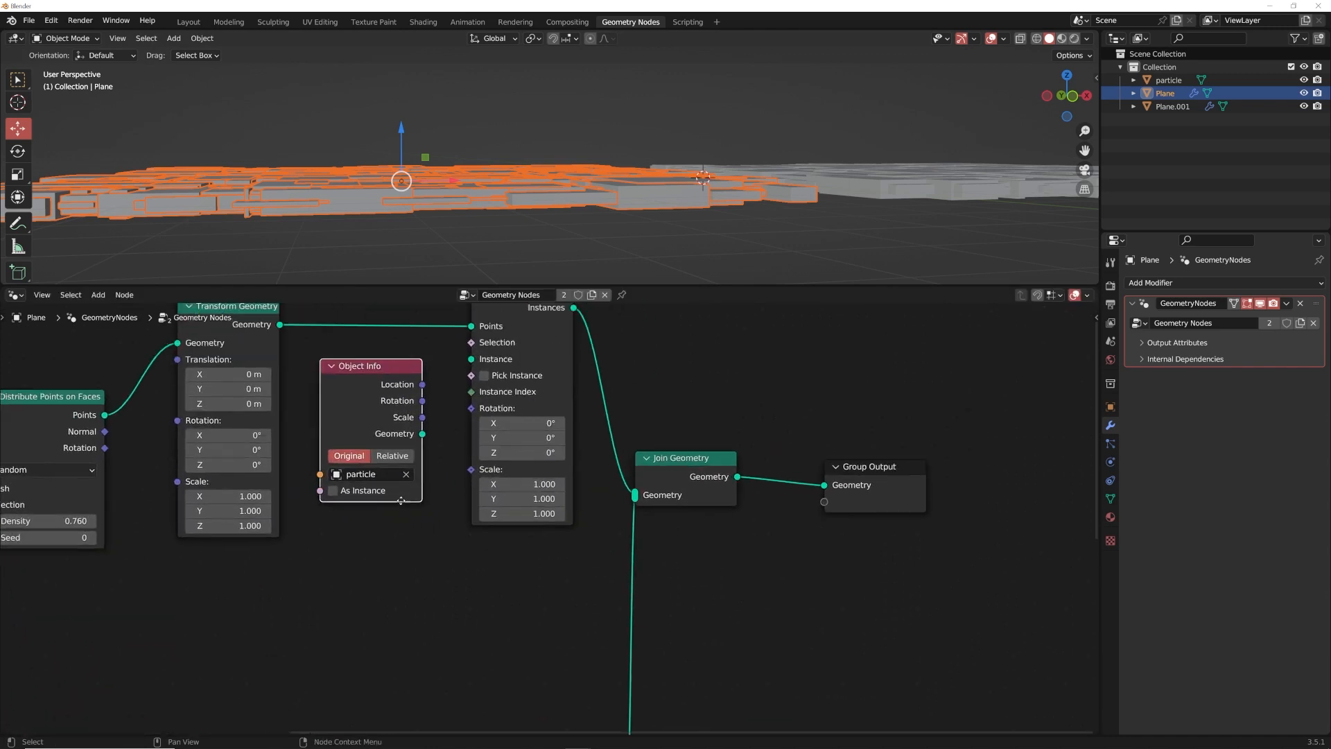
{"action": "middle_click_drag", "start_coordinate": [401, 501], "coordinate": [366, 491]}
{"action": "left_click_drag", "start_coordinate": [365, 509], "coordinate": [415, 433]}
{"action": "scroll", "coordinate": [474, 197], "scroll_direction": "down", "scroll_amount": 1}
{"action": "scroll", "coordinate": [490, 636], "scroll_direction": "up", "scroll_amount": 1}
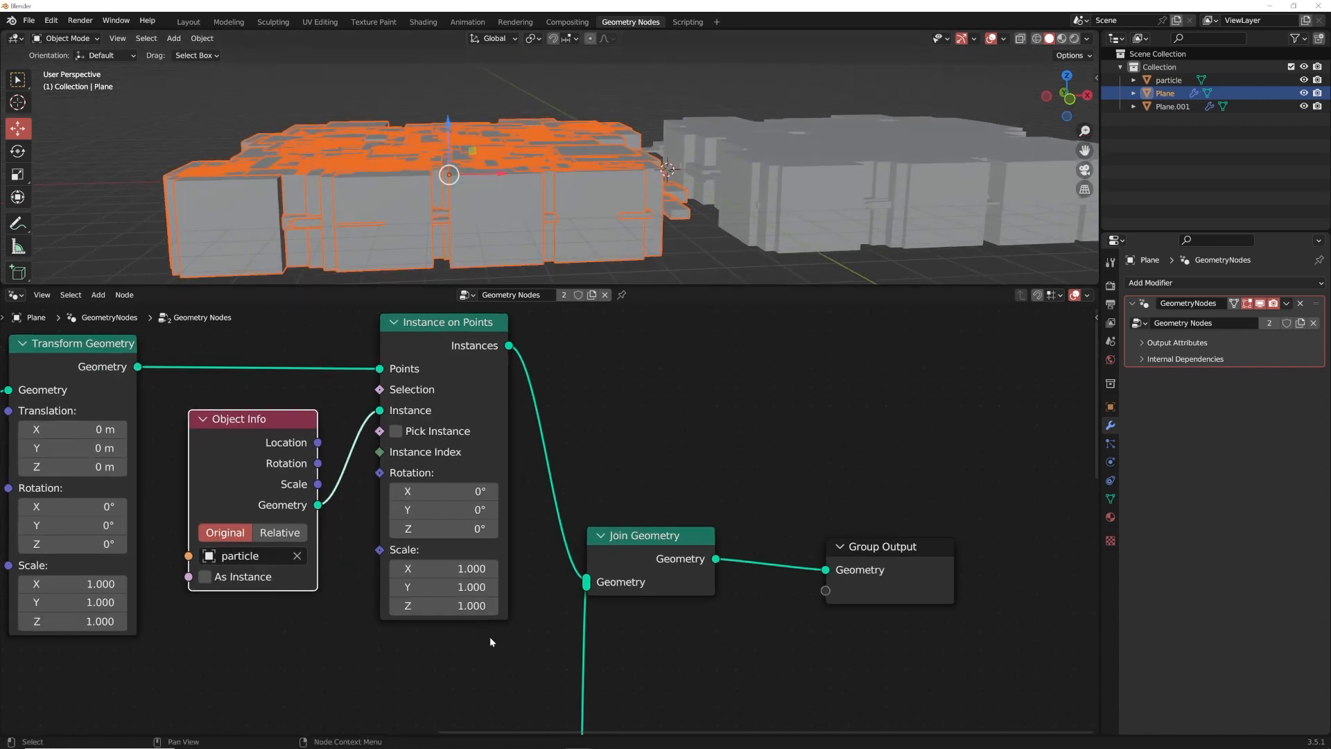
Try a scale of -0.080 in X and Y on the upper Instance on Points, and restore both to 1
{"action": "left_click_drag", "start_coordinate": [452, 563], "coordinate": [377, 586]}
{"action": "scroll", "coordinate": [560, 248], "scroll_direction": "up", "scroll_amount": 6}
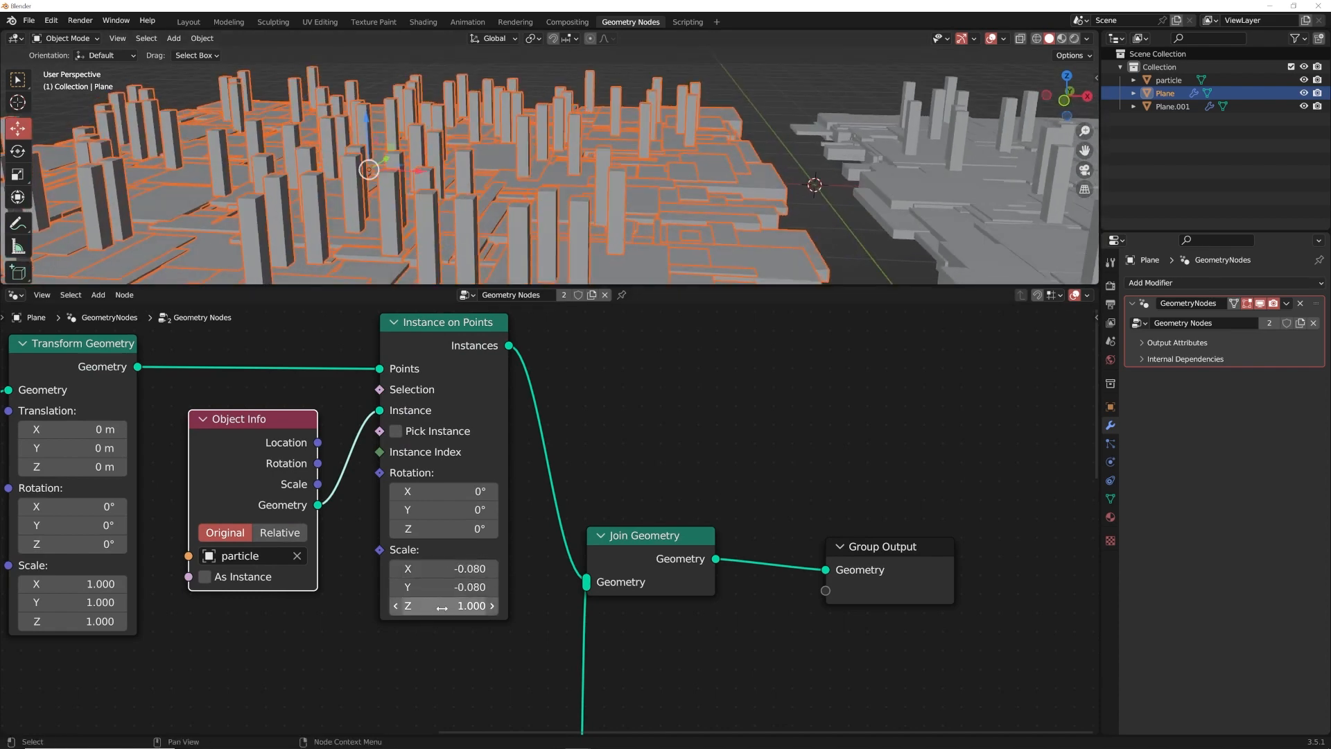
{"action": "left_click_drag", "start_coordinate": [439, 569], "coordinate": [440, 588]}
{"action": "type", "text": "1"}
{"action": "key", "text": "Return"}
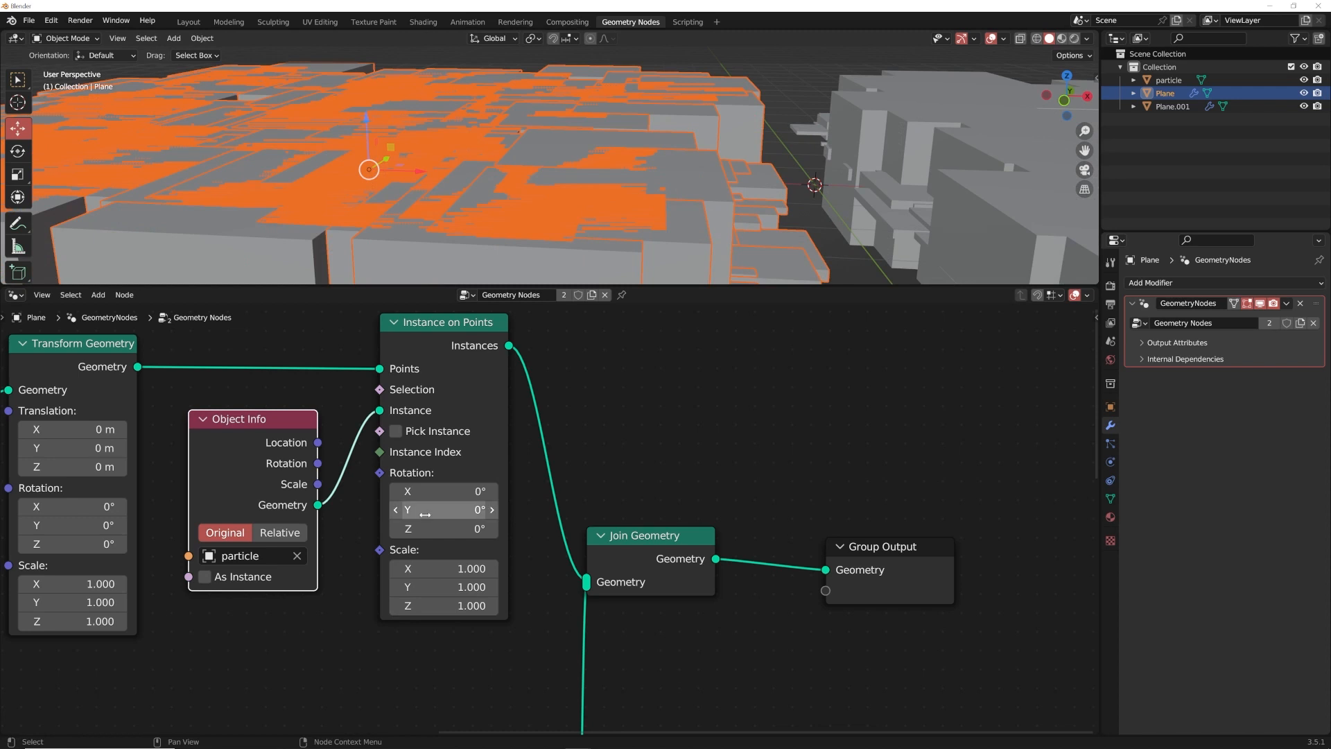
Lower the upper Instance on Points node and drive its Scale with a new Random Value node set to Vector
{"action": "left_click_drag", "start_coordinate": [484, 335], "coordinate": [490, 440]}
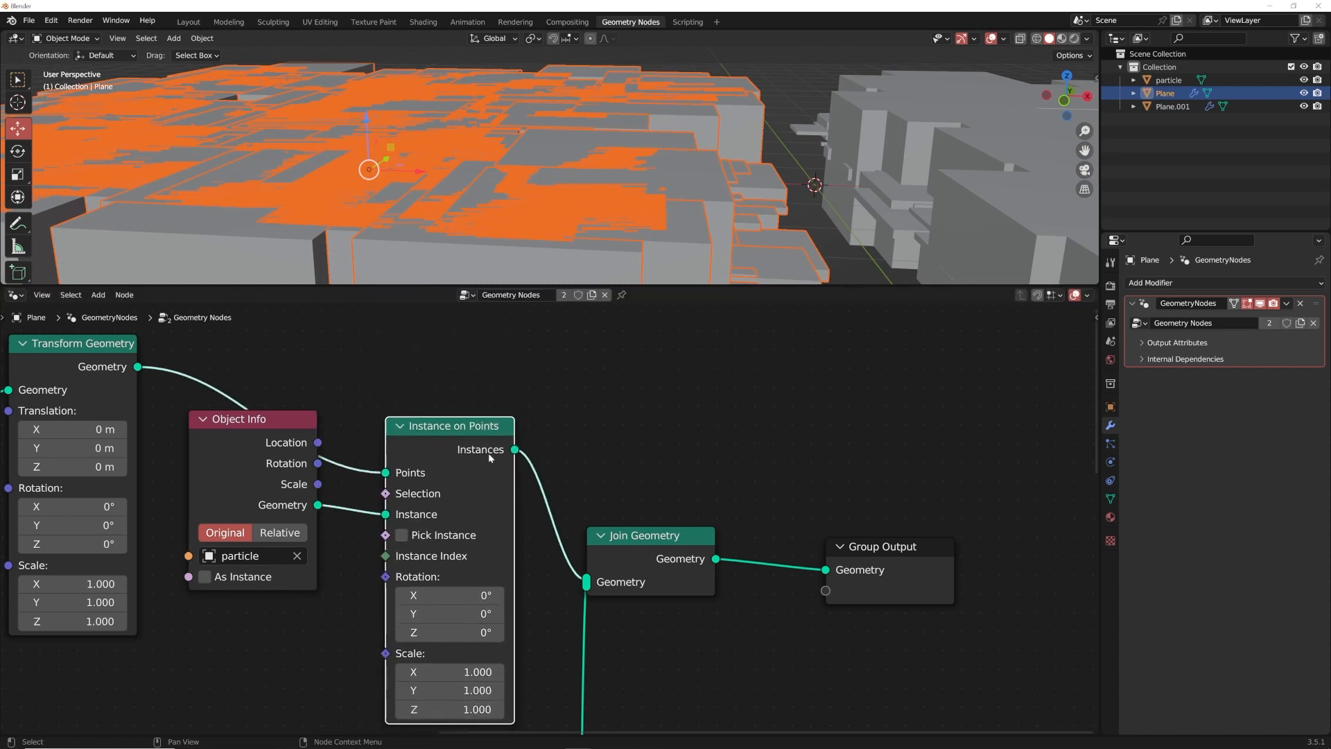
{"action": "middle_click_drag", "start_coordinate": [459, 550], "coordinate": [512, 386]}
{"action": "scroll", "coordinate": [386, 505], "scroll_direction": "down", "scroll_amount": 11}
{"action": "middle_click_drag", "start_coordinate": [281, 622], "coordinate": [284, 588]}
{"action": "middle_click_drag", "start_coordinate": [195, 655], "coordinate": [201, 618]}
{"action": "scroll", "coordinate": [481, 543], "scroll_direction": "up", "scroll_amount": 3}
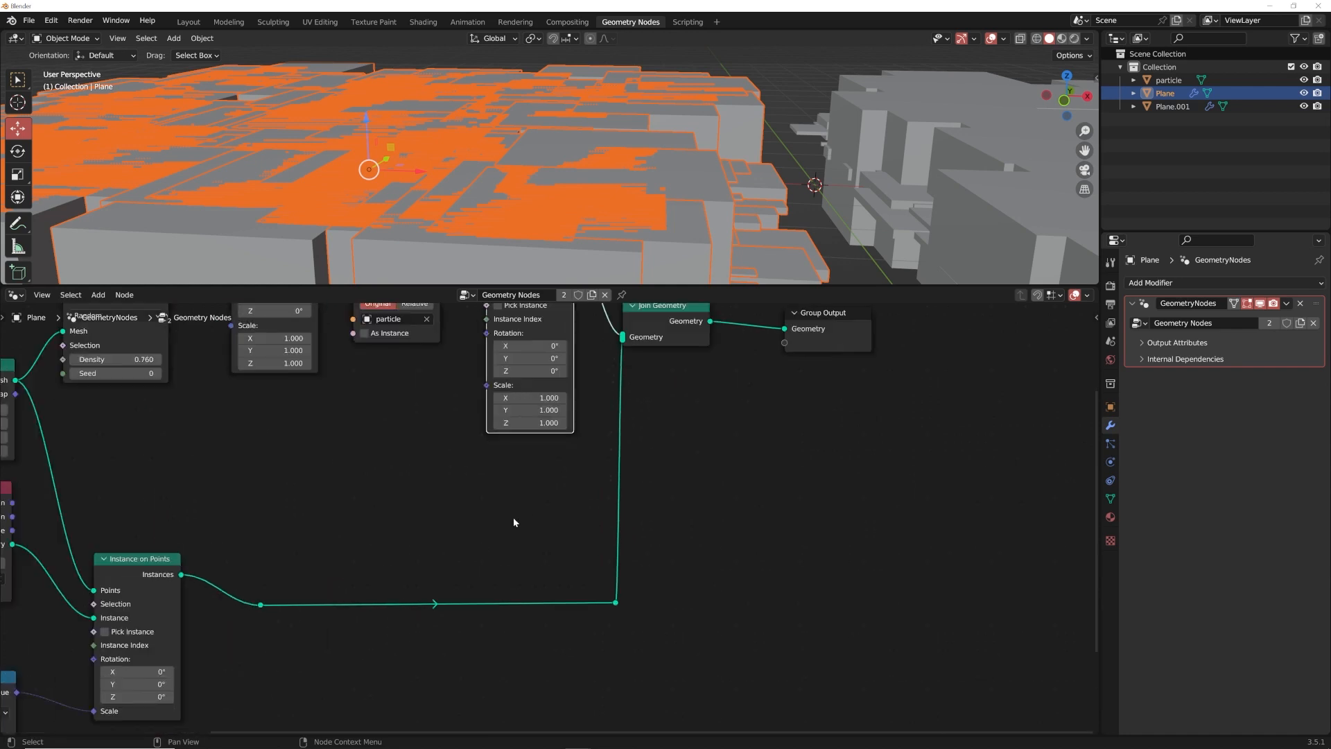
{"action": "key", "text": "shift+a"}
{"action": "left_click", "coordinate": [455, 499]}
{"action": "type", "text": "random"}
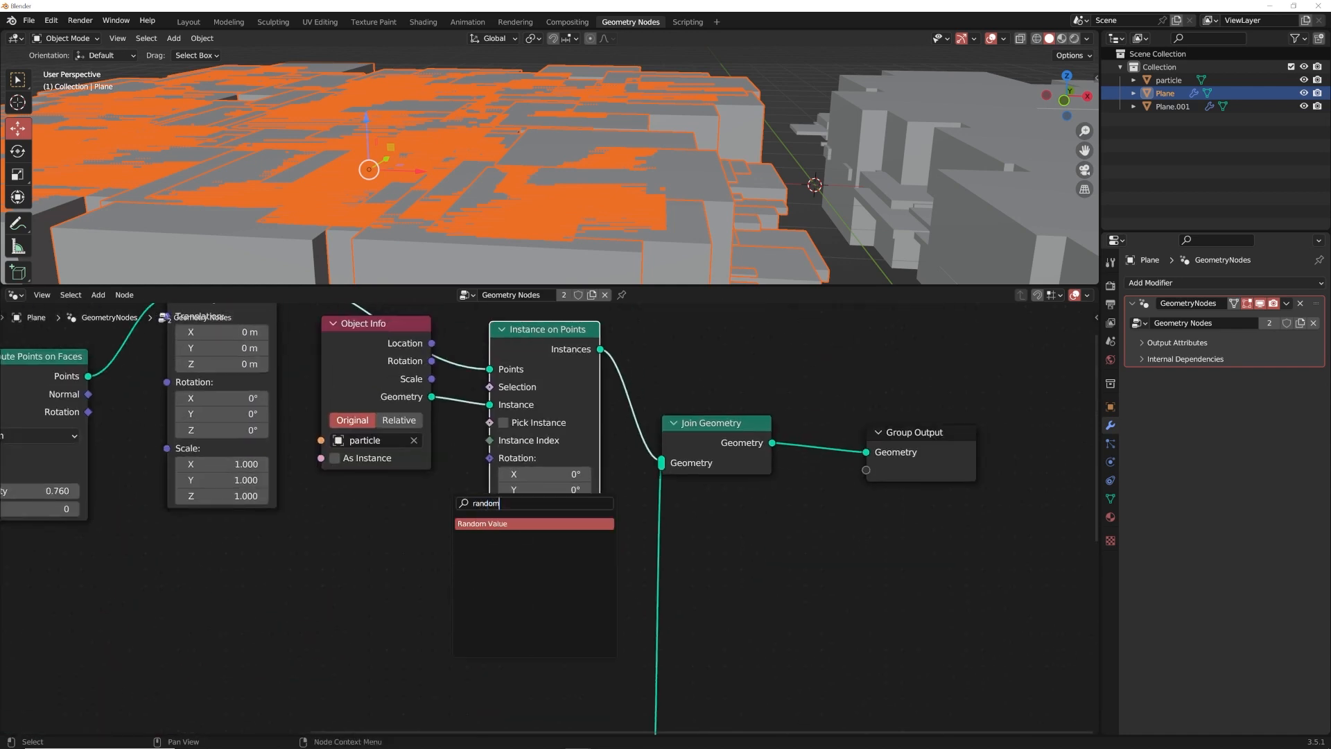
{"action": "key", "text": "Return"}
{"action": "left_click", "coordinate": [378, 527]}
{"action": "left_click", "coordinate": [381, 588]}
{"action": "left_click_drag", "start_coordinate": [380, 498], "coordinate": [489, 524]}
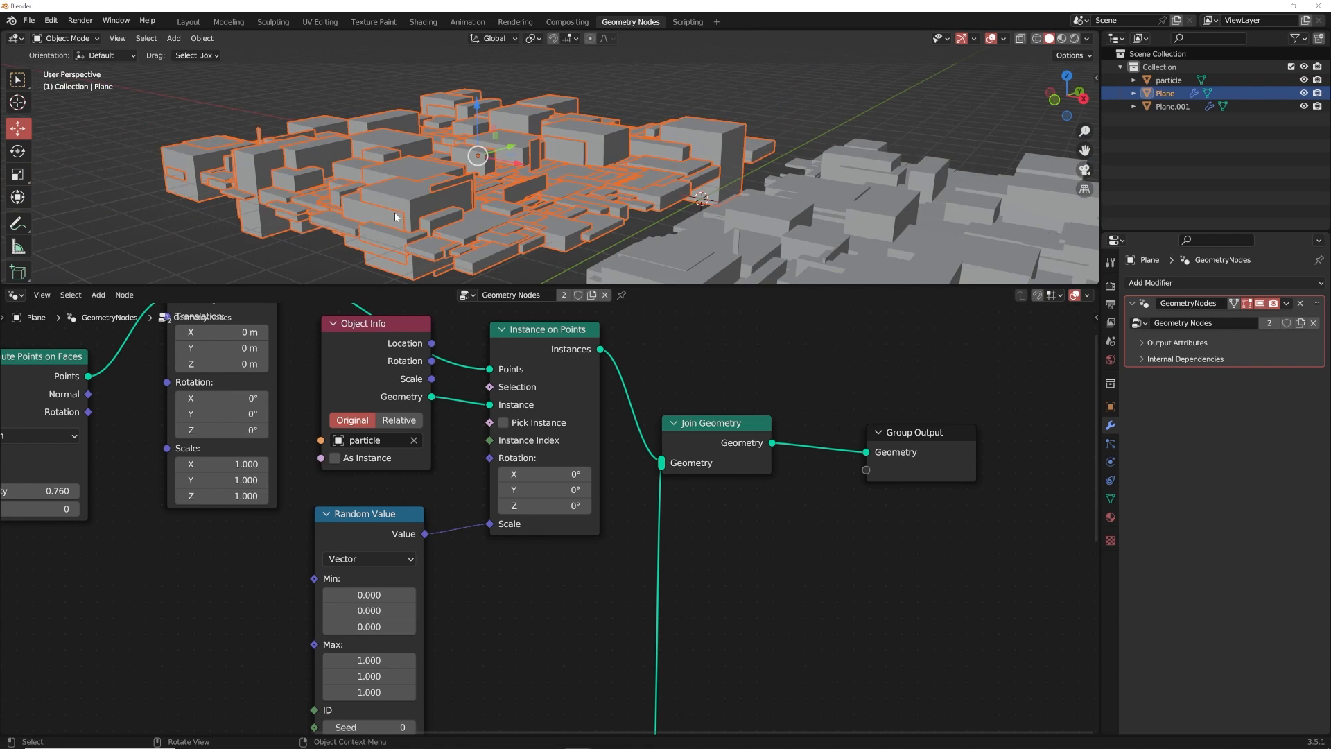
Try Random Value maximums of -0.100 in X and Y and 1.570 in Z for the upper instances
{"action": "middle_click_drag", "start_coordinate": [394, 211], "coordinate": [398, 248]}
{"action": "scroll", "coordinate": [354, 666], "scroll_direction": "up", "scroll_amount": 2}
{"action": "middle_click_drag", "start_coordinate": [340, 683], "coordinate": [382, 550]}
{"action": "left_click_drag", "start_coordinate": [380, 565], "coordinate": [312, 565]}
{"action": "key", "text": "Escape"}
{"action": "middle_click_drag", "start_coordinate": [548, 236], "coordinate": [550, 182]}
{"action": "left_click_drag", "start_coordinate": [397, 586], "coordinate": [458, 586]}
{"action": "mouse_move", "coordinate": [548, 166]}
{"action": "middle_mouse_down"}
{"action": "mouse_move", "coordinate": [552, 202]}
{"action": "mouse_move", "coordinate": [531, 182]}
{"action": "middle_mouse_up"}
{"action": "middle_click_drag", "start_coordinate": [475, 236], "coordinate": [480, 203]}
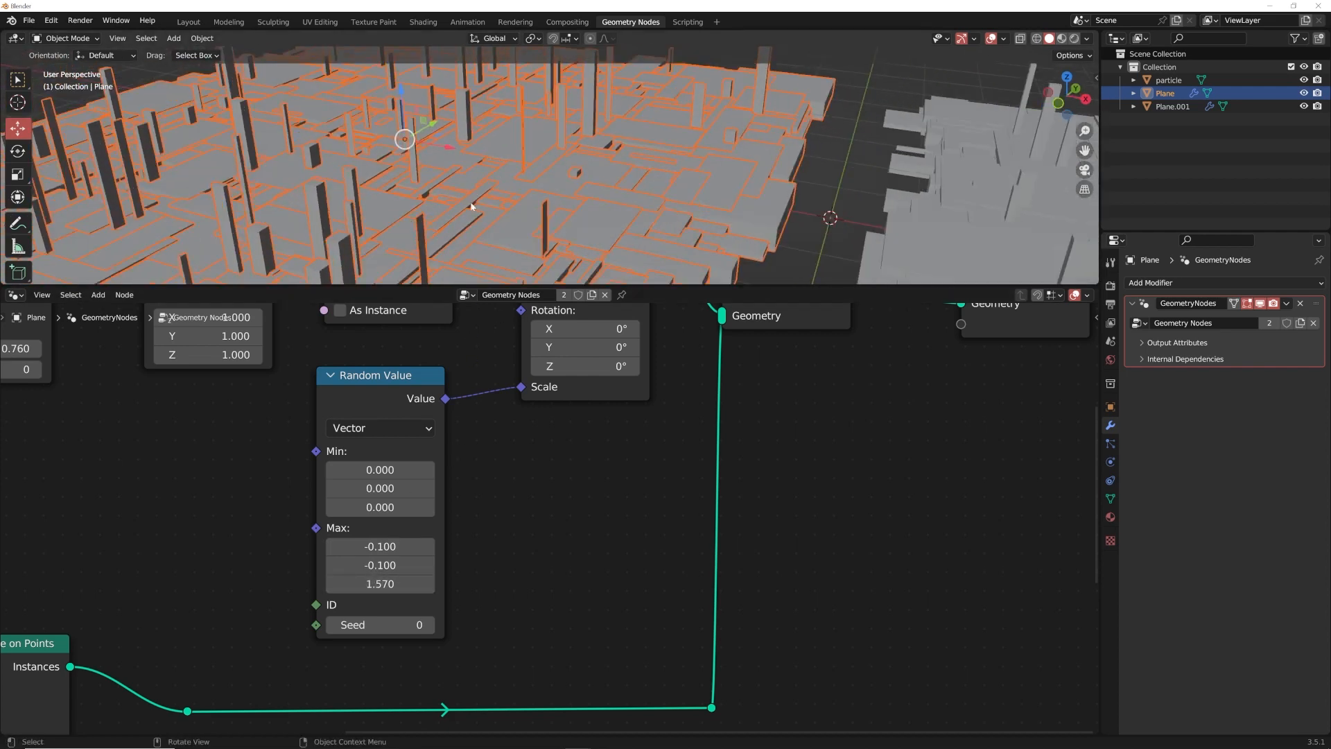
Set the Random Value maximum to 0.230 in X and Y and 2.060 in Z, and the point density to 1.220
{"action": "middle_click_drag", "start_coordinate": [353, 393], "coordinate": [354, 418]}
{"action": "left_click_drag", "start_coordinate": [399, 589], "coordinate": [486, 571]}
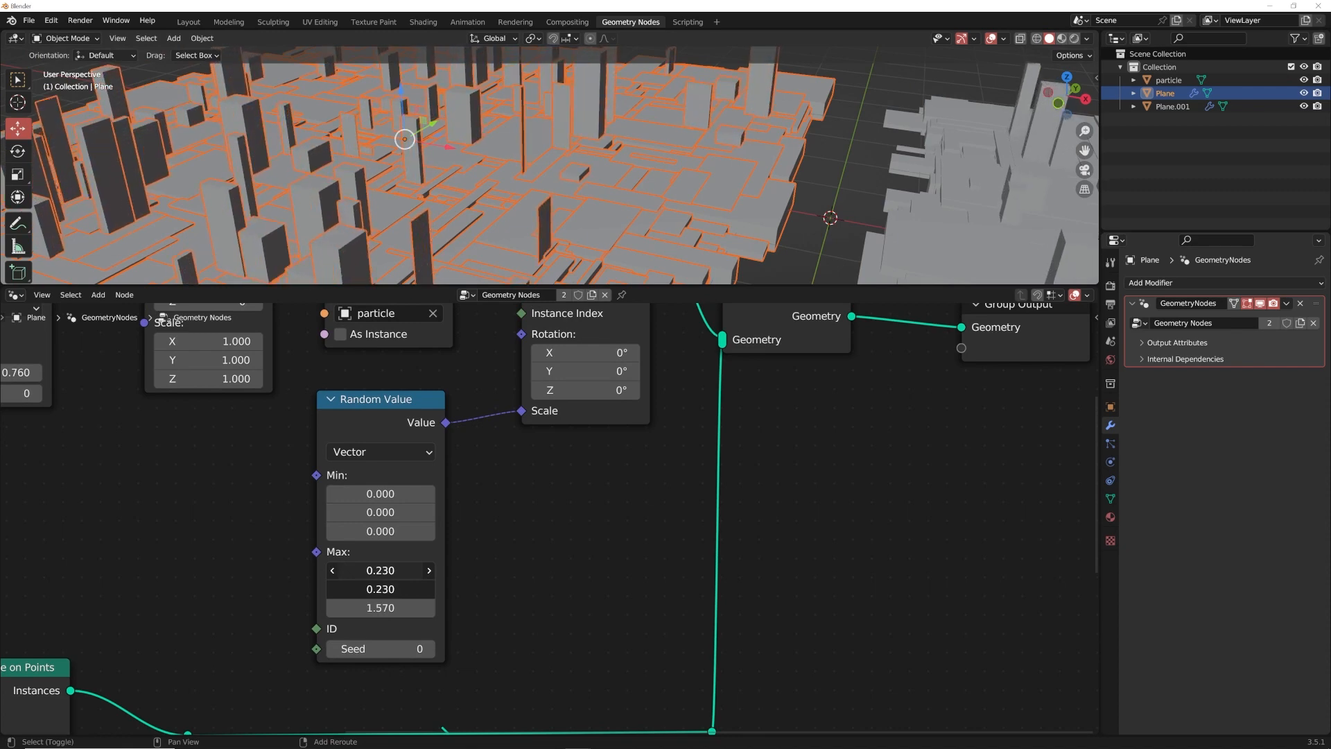
{"action": "middle_click_drag", "start_coordinate": [603, 159], "coordinate": [625, 143]}
{"action": "left_click_drag", "start_coordinate": [407, 607], "coordinate": [451, 607], "text": "shift"}
{"action": "middle_click_drag", "start_coordinate": [555, 208], "coordinate": [579, 197]}
{"action": "middle_click_drag", "start_coordinate": [317, 379], "coordinate": [479, 501]}
{"action": "mouse_move", "coordinate": [135, 495]}
{"action": "left_mouse_down", "text": "shift"}
{"action": "mouse_move", "coordinate": [149, 495]}
{"action": "mouse_move", "coordinate": [137, 495]}
{"action": "left_mouse_up", "text": "shift"}
Add a cube at the origin in the gap between the two block panels
{"action": "middle_click_drag", "start_coordinate": [632, 143], "coordinate": [659, 198]}
{"action": "key", "text": "shift+a"}
{"action": "mouse_move", "coordinate": [768, 164]}
{"action": "left_click", "coordinate": [806, 174]}
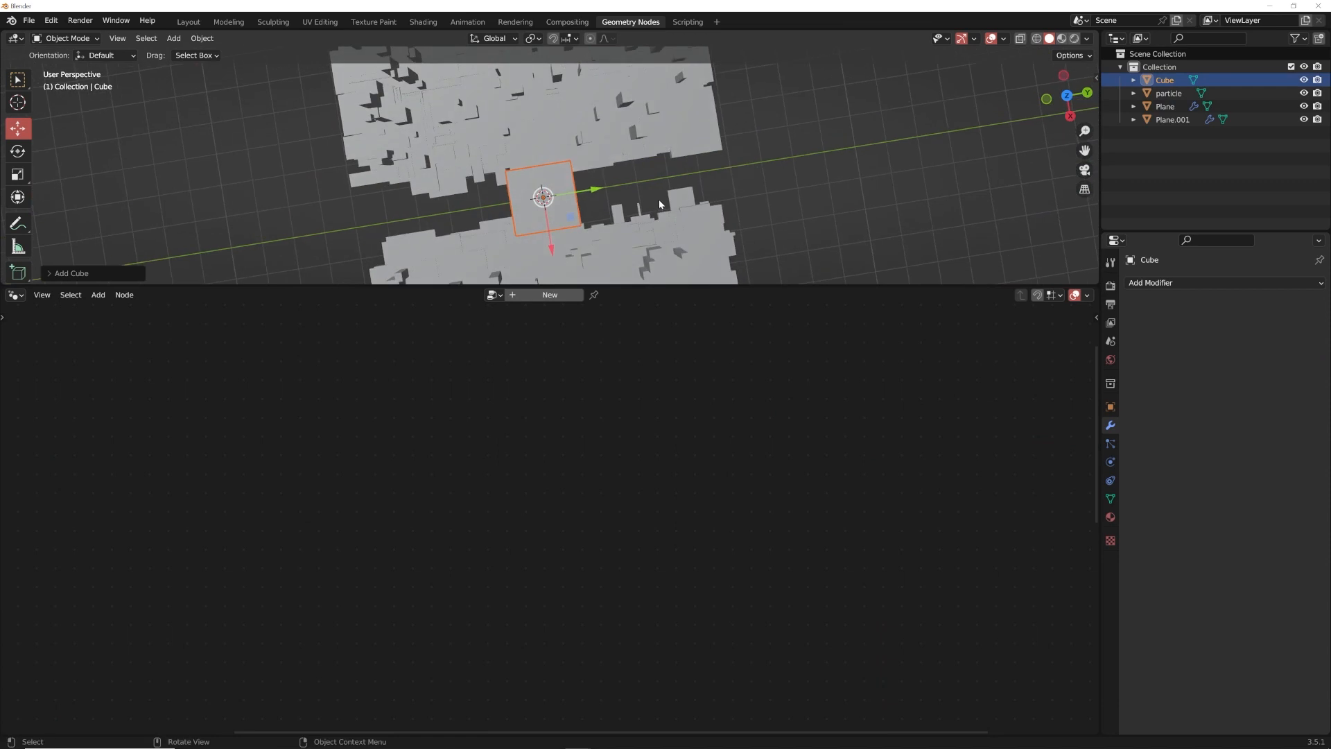
{"action": "scroll", "coordinate": [660, 203], "scroll_direction": "up", "scroll_amount": 2}
Set the cube's scale to 0.262 in X and 5 in Y
{"action": "left_click", "coordinate": [1111, 407]}
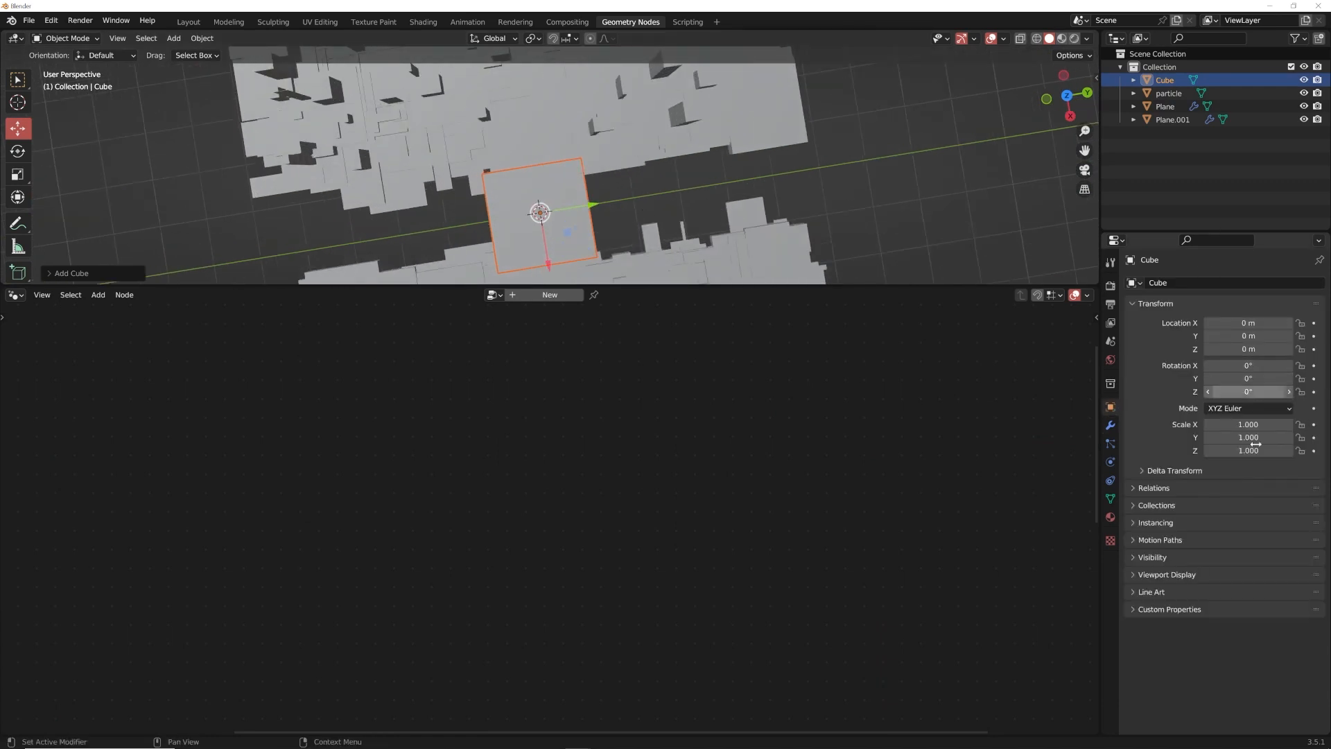
{"action": "left_click_drag", "start_coordinate": [1256, 426], "coordinate": [1203, 427]}
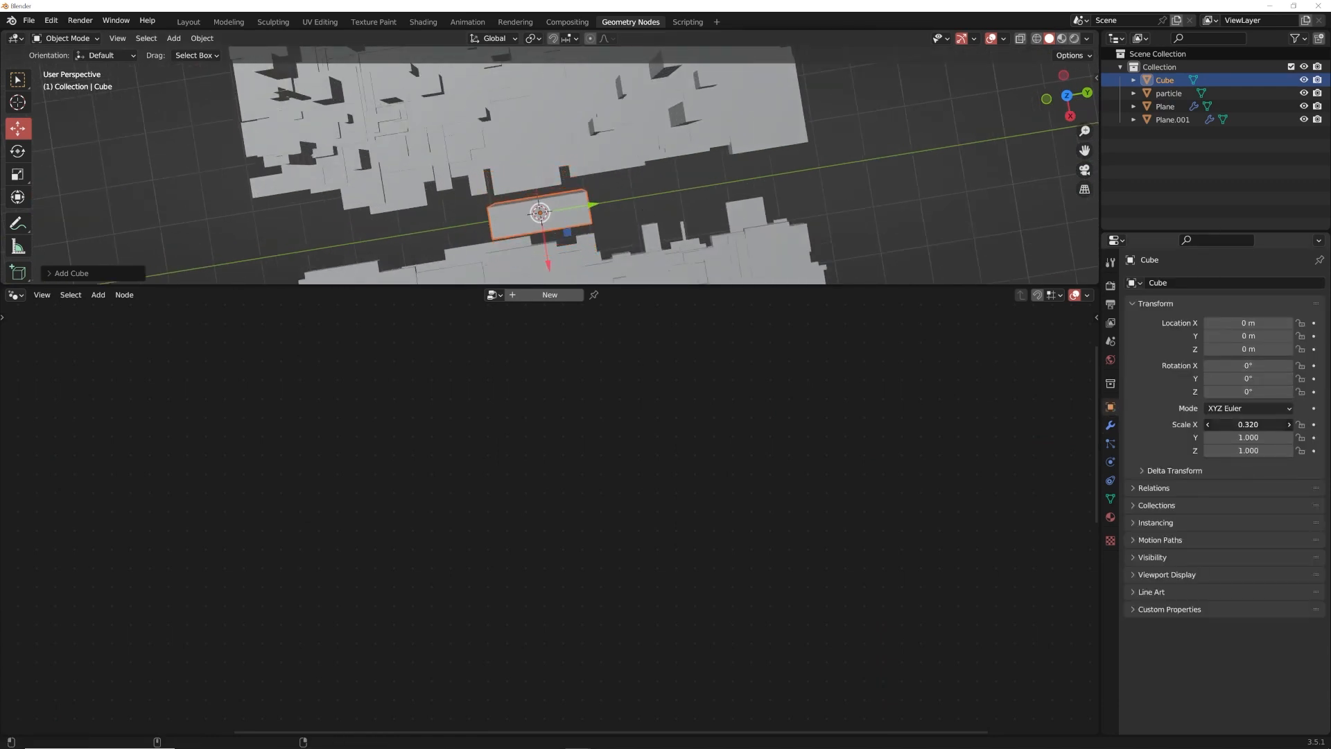
{"action": "left_click", "coordinate": [1249, 437]}
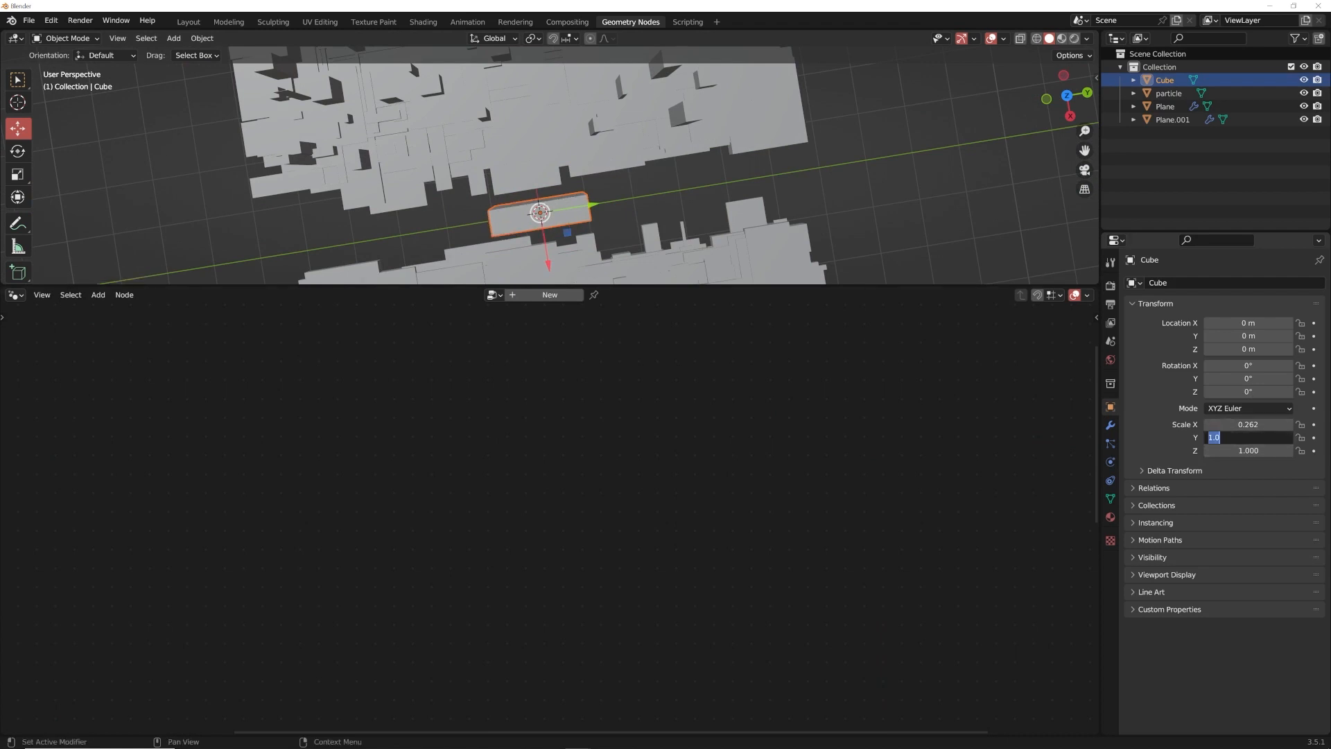
{"action": "type", "text": "5"}
{"action": "key", "text": "Return"}
Lower the cube along Z by about 1.05 m and check it between the two panels
{"action": "middle_click_drag", "start_coordinate": [624, 229], "coordinate": [630, 190]}
{"action": "key", "text": "g"}
{"action": "key", "text": "z"}
{"action": "left_click", "coordinate": [586, 236]}
{"action": "scroll", "coordinate": [668, 178], "scroll_direction": "up", "scroll_amount": 6}
{"action": "middle_click_drag", "start_coordinate": [563, 147], "coordinate": [526, 192]}
{"action": "scroll", "coordinate": [525, 191], "scroll_direction": "down", "scroll_amount": 6}
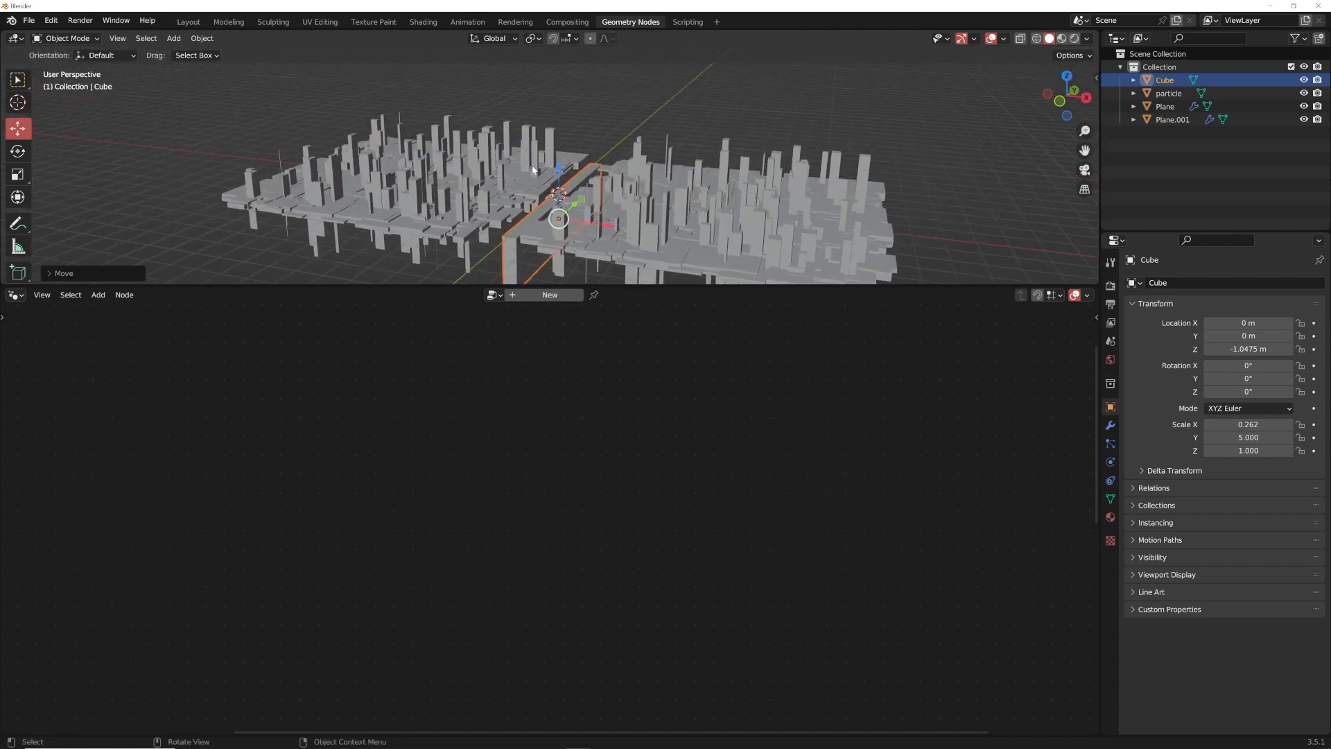
{"action": "scroll", "coordinate": [531, 165], "scroll_direction": "up", "scroll_amount": 4}
{"action": "middle_click_drag", "start_coordinate": [620, 178], "coordinate": [736, 144]}
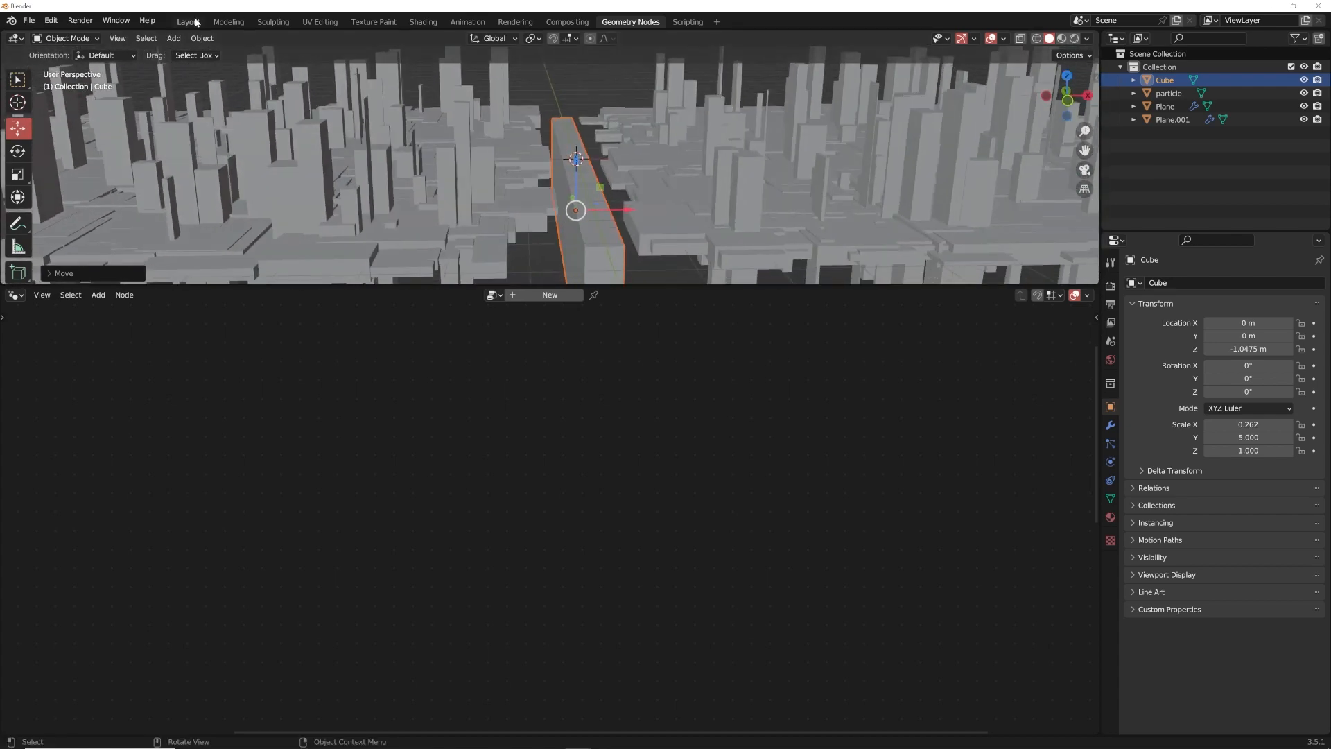
In the Layout workspace, make linked duplicates of both block panels and raise them about 3.6 m along Z
{"action": "left_click", "coordinate": [189, 22]}
{"action": "middle_click_drag", "start_coordinate": [659, 388], "coordinate": [694, 344]}
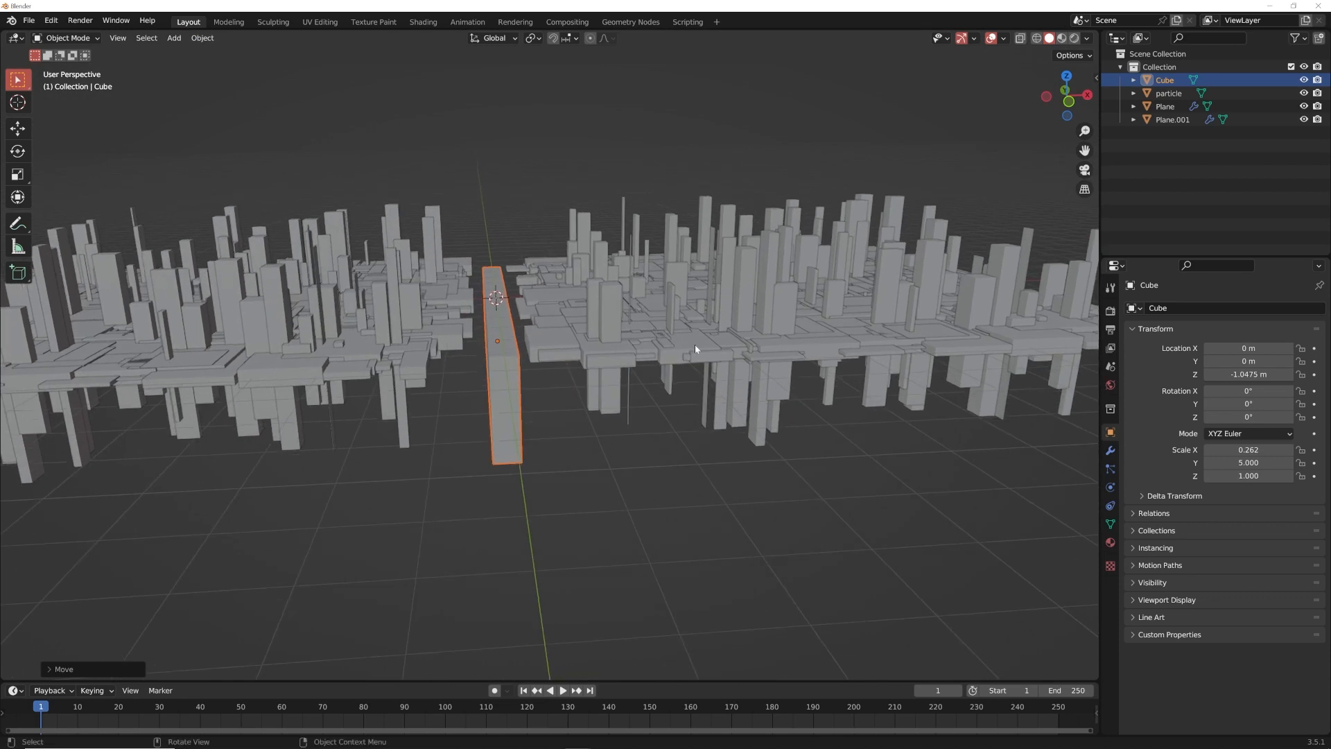
{"action": "left_click", "coordinate": [338, 324]}
{"action": "left_click", "coordinate": [619, 330], "text": "shift"}
{"action": "middle_click_drag", "start_coordinate": [618, 330], "coordinate": [580, 330]}
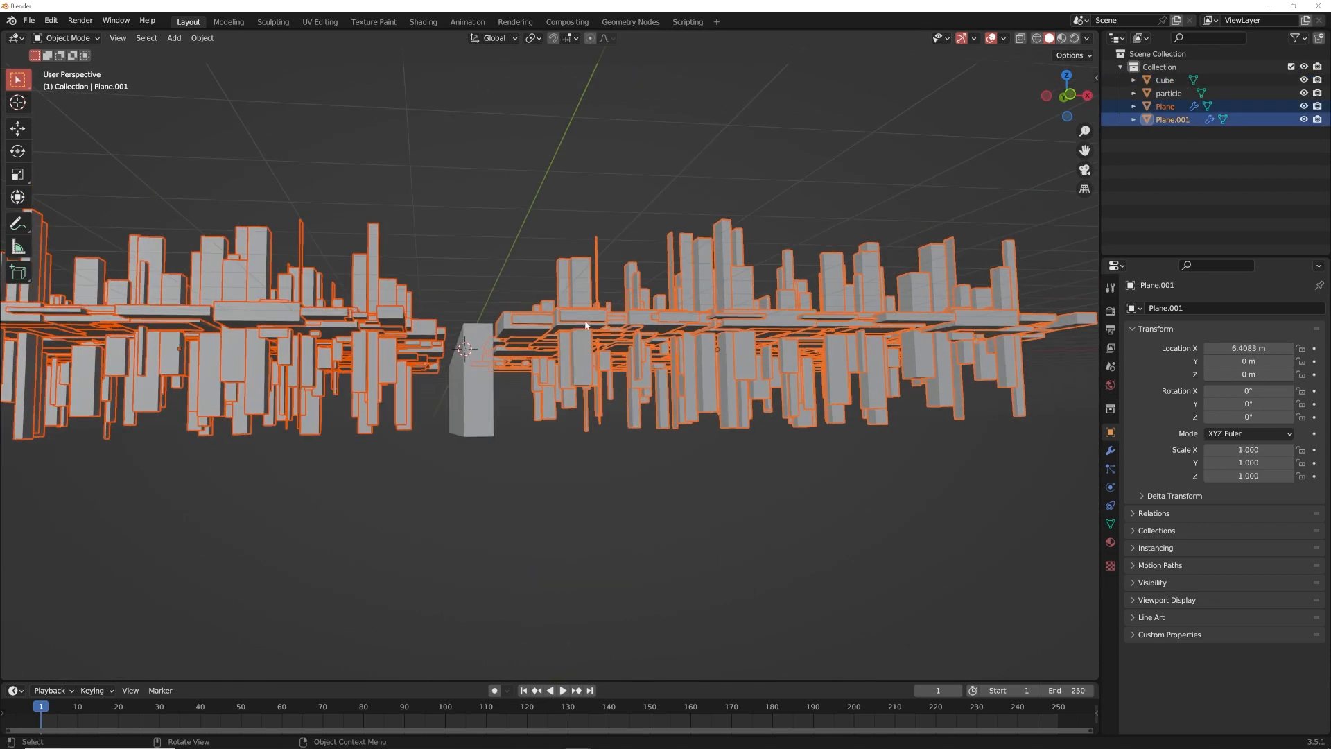
{"action": "key", "text": "alt+d"}
{"action": "key", "text": "Escape"}
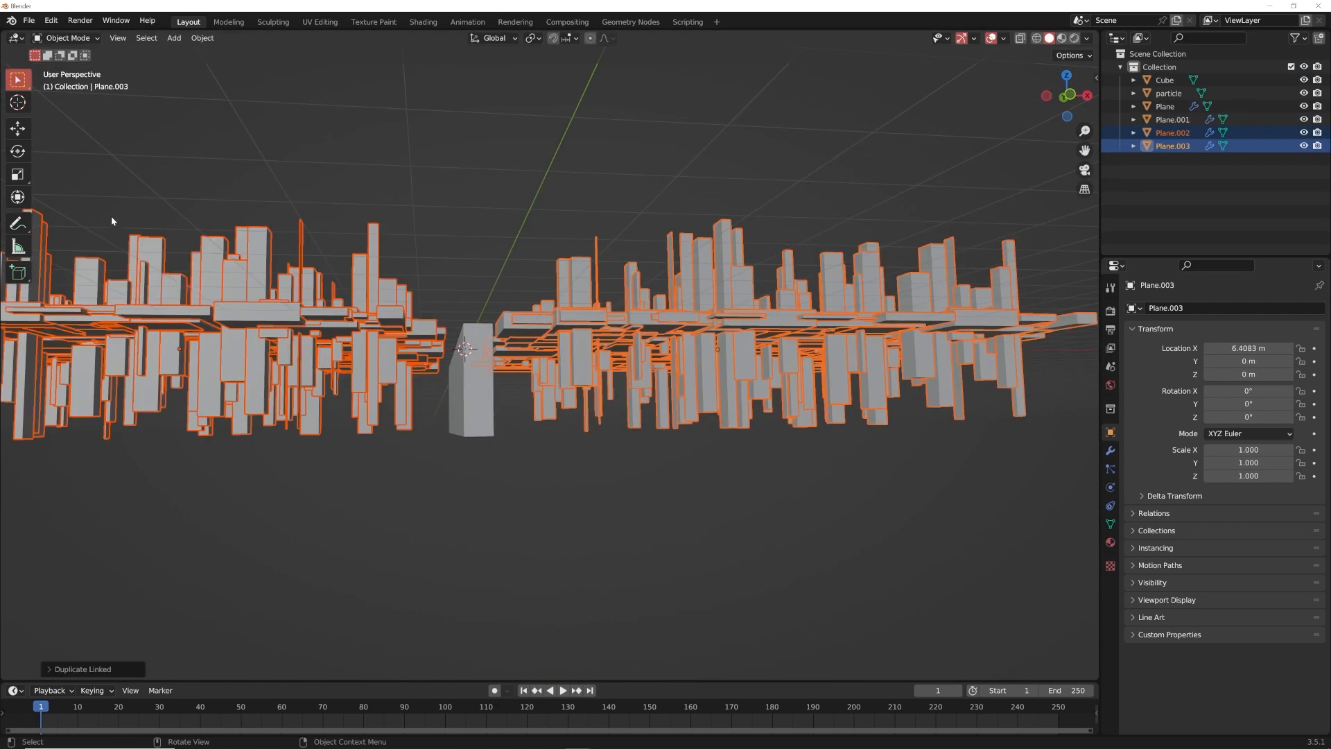
{"action": "left_click", "coordinate": [17, 127]}
{"action": "middle_click_drag", "start_coordinate": [221, 161], "coordinate": [217, 170]}
{"action": "left_click_drag", "start_coordinate": [455, 287], "coordinate": [459, 141]}
{"action": "middle_click_drag", "start_coordinate": [527, 196], "coordinate": [489, 314]}
{"action": "scroll", "coordinate": [510, 295], "scroll_direction": "up", "scroll_amount": 4}
{"action": "scroll", "coordinate": [492, 297], "scroll_direction": "down", "scroll_amount": 2}
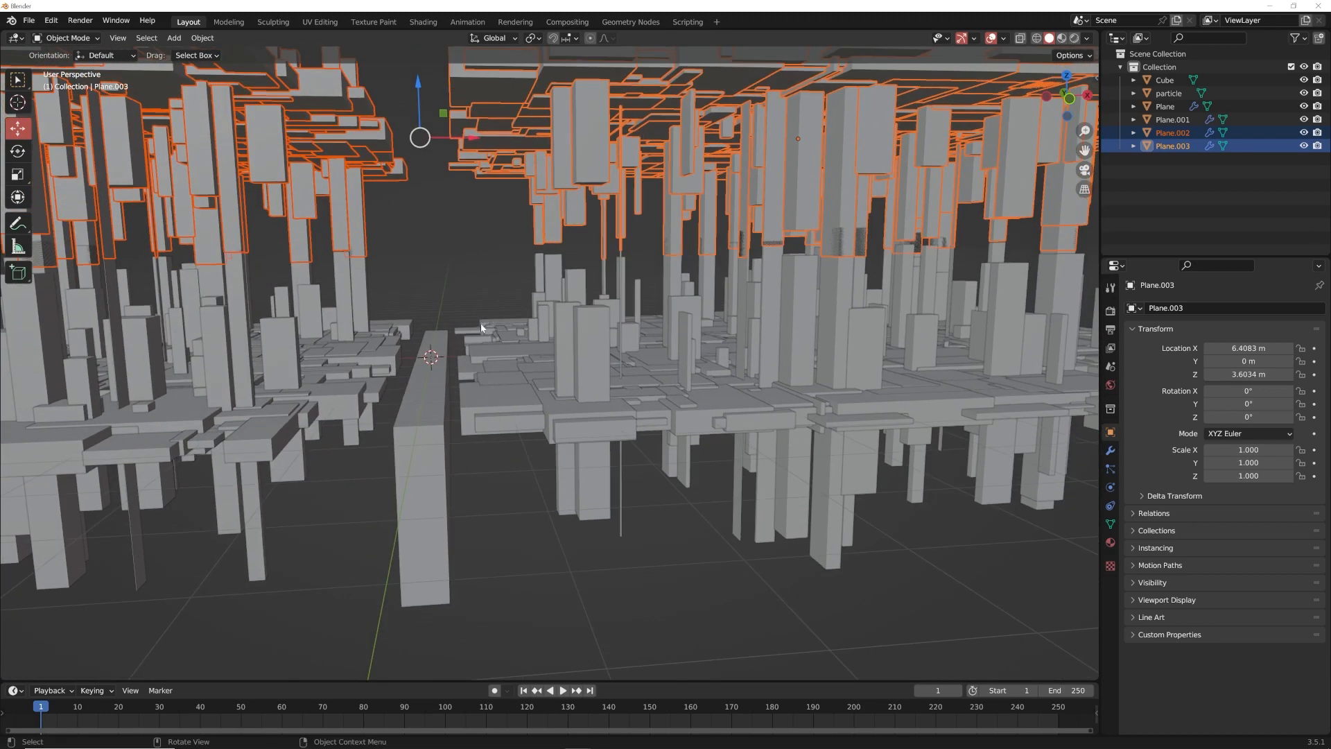
Try rotating the two duplicated panels 180° about the Y axis, and undo the rotation
{"action": "type", "text": "ry180"}
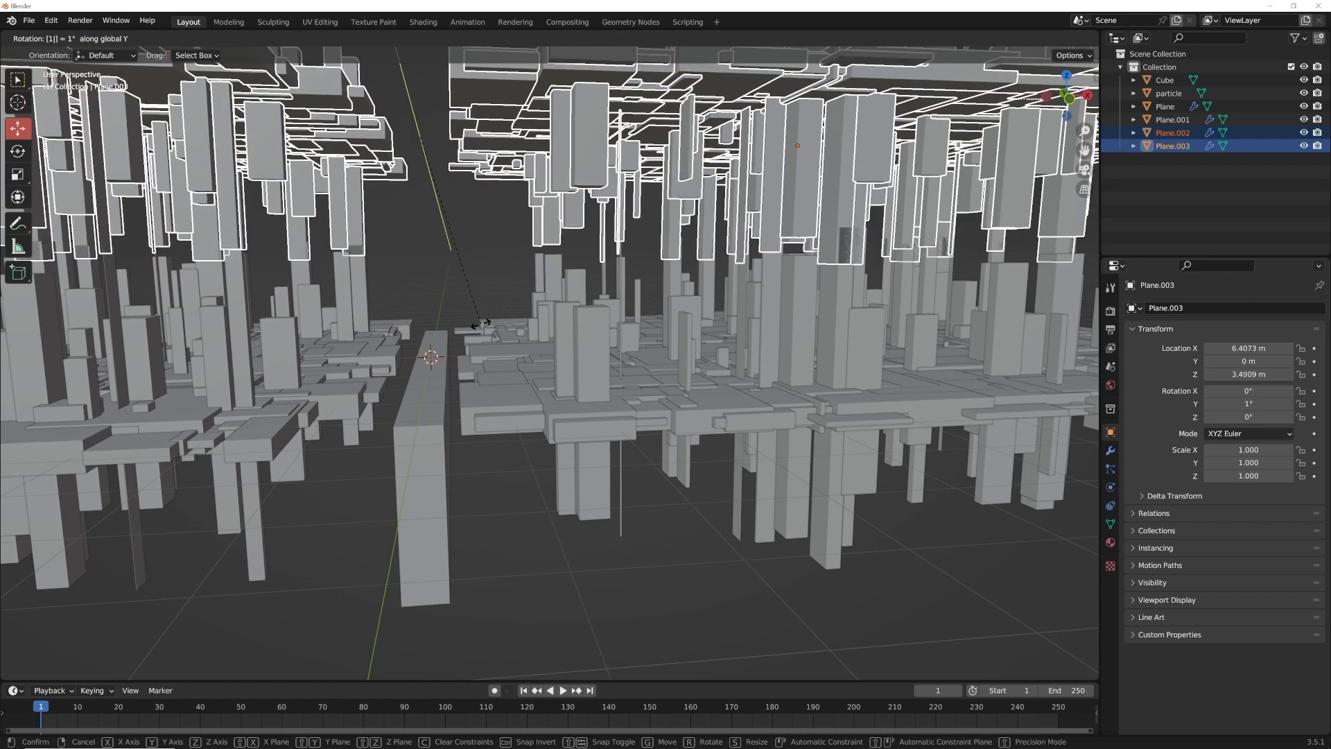
{"action": "key", "text": "Return"}
{"action": "key", "text": "ctrl+z"}
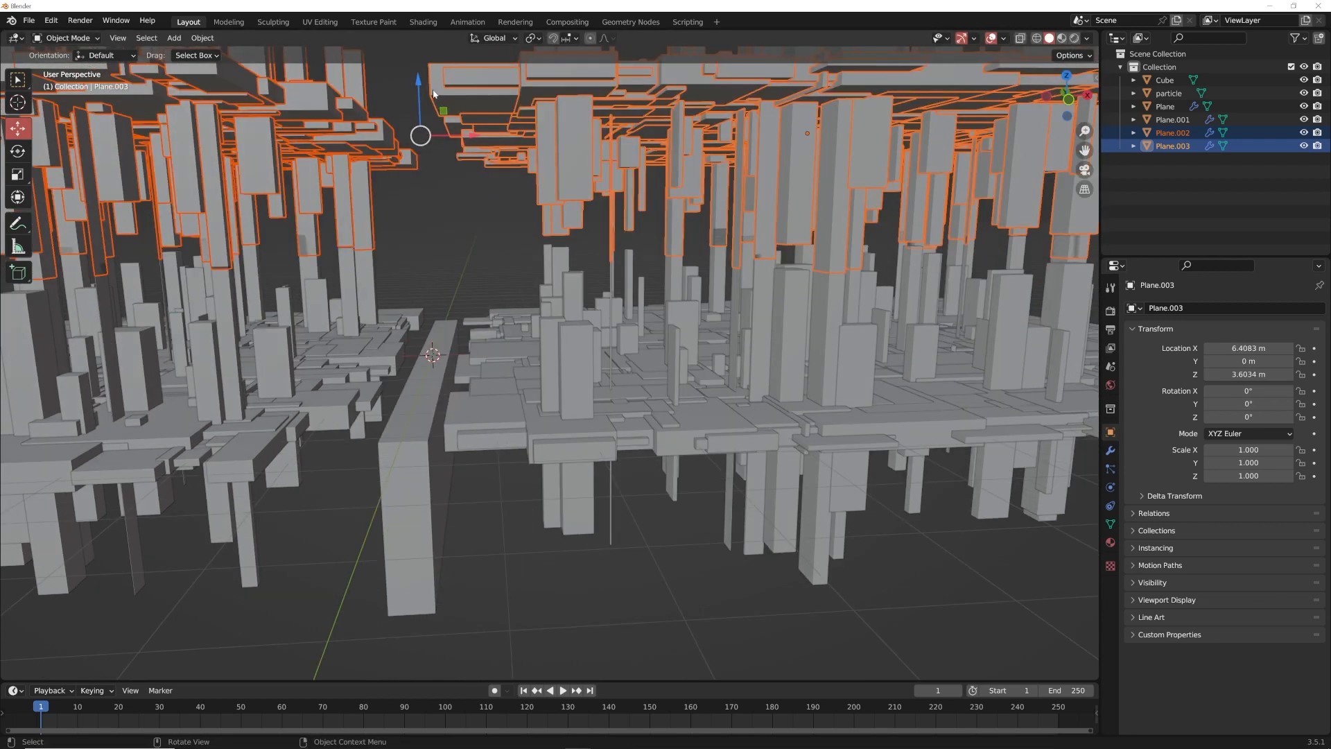
Lower the duplicated panels along Z to about 2.91 m, deselect them and inspect the two-level corridor
{"action": "key", "text": "g"}
{"action": "key", "text": "z"}
{"action": "left_click", "coordinate": [428, 136]}
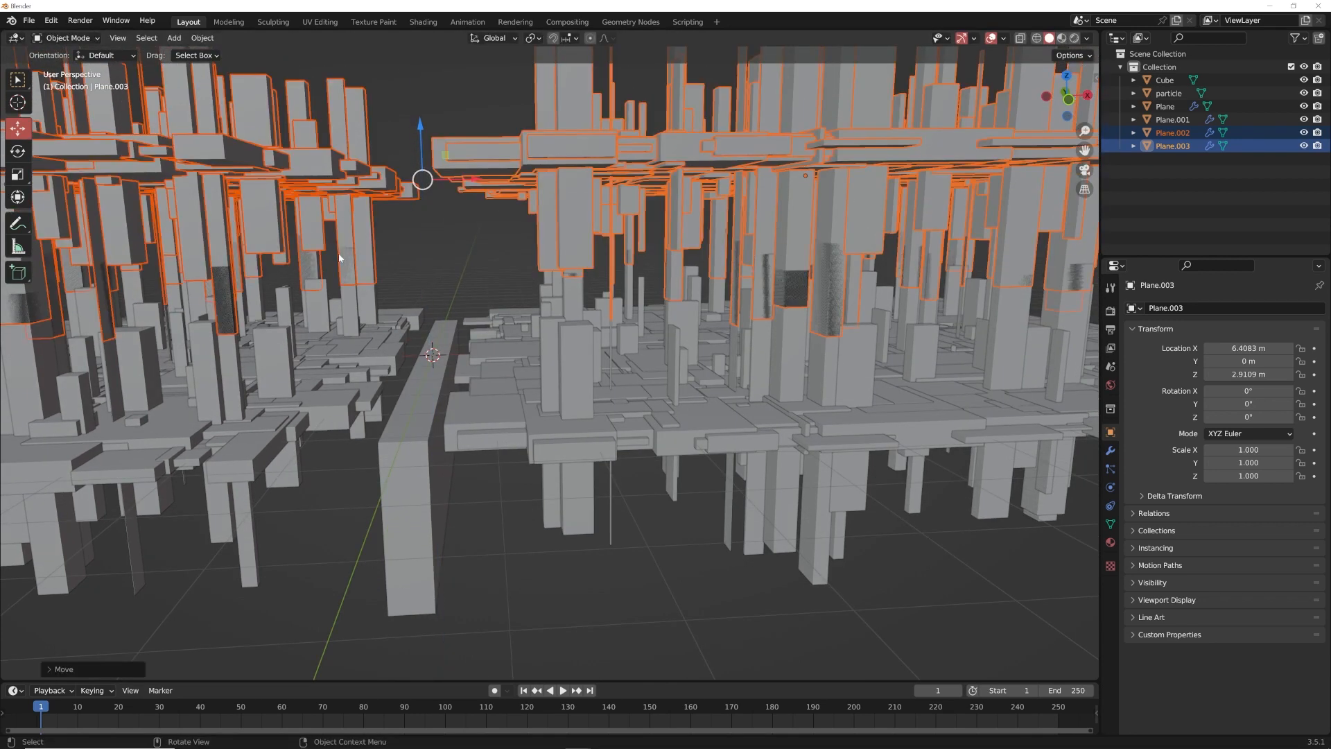
{"action": "left_click", "coordinate": [422, 293]}
{"action": "scroll", "coordinate": [421, 293], "scroll_direction": "up", "scroll_amount": 3}
{"action": "middle_click_drag", "start_coordinate": [421, 293], "coordinate": [534, 321]}
{"action": "scroll", "coordinate": [421, 222], "scroll_direction": "down", "scroll_amount": 5}
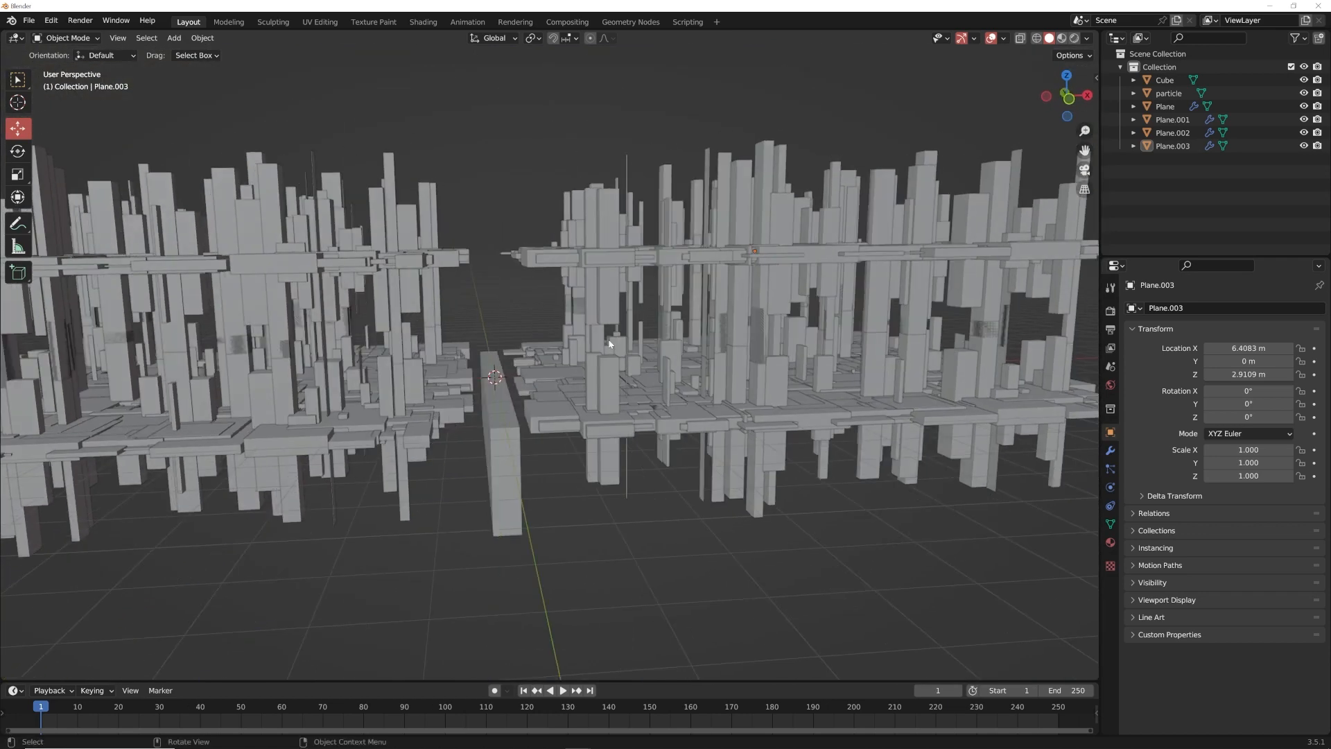
Select the original lower panel on the negative X side and show its node setup in the Geometry Nodes workspace
{"action": "left_click_drag", "start_coordinate": [445, 431], "coordinate": [439, 429]}
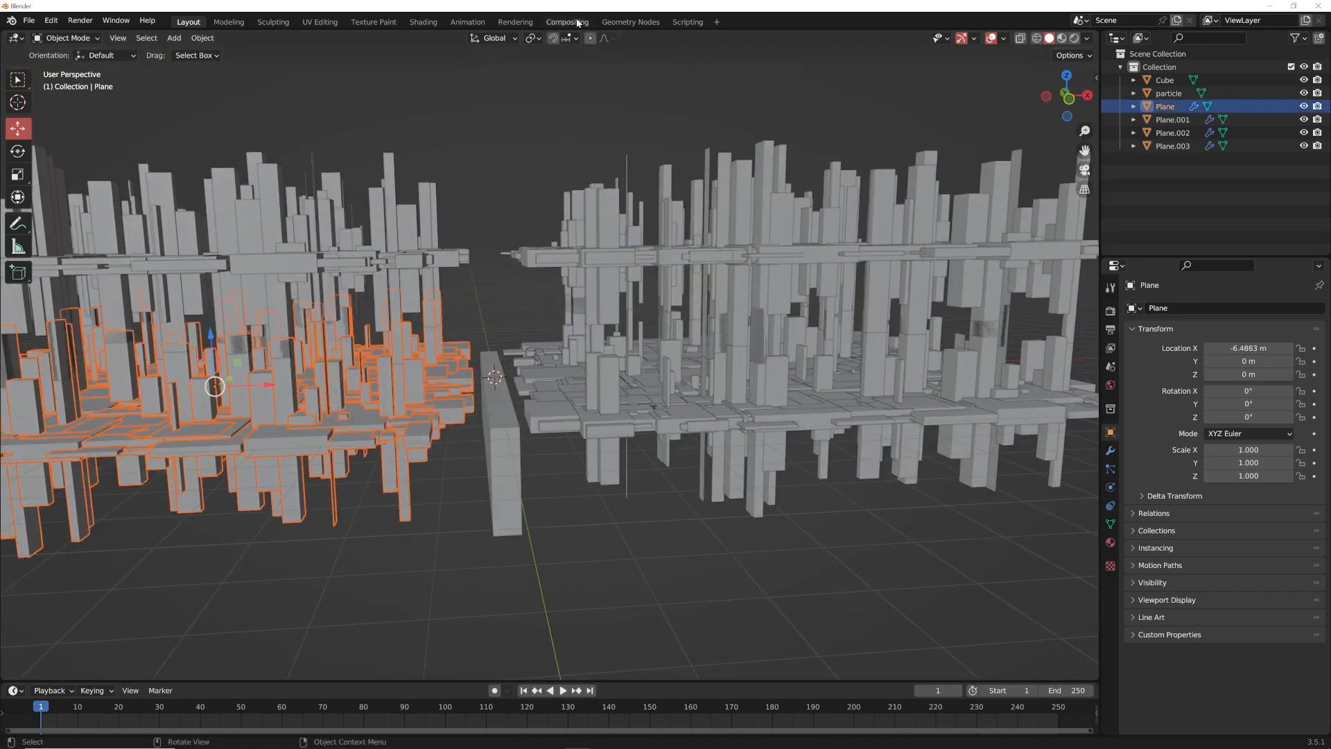
{"action": "left_click", "coordinate": [609, 23]}
{"action": "scroll", "coordinate": [572, 208], "scroll_direction": "up", "scroll_amount": 10}
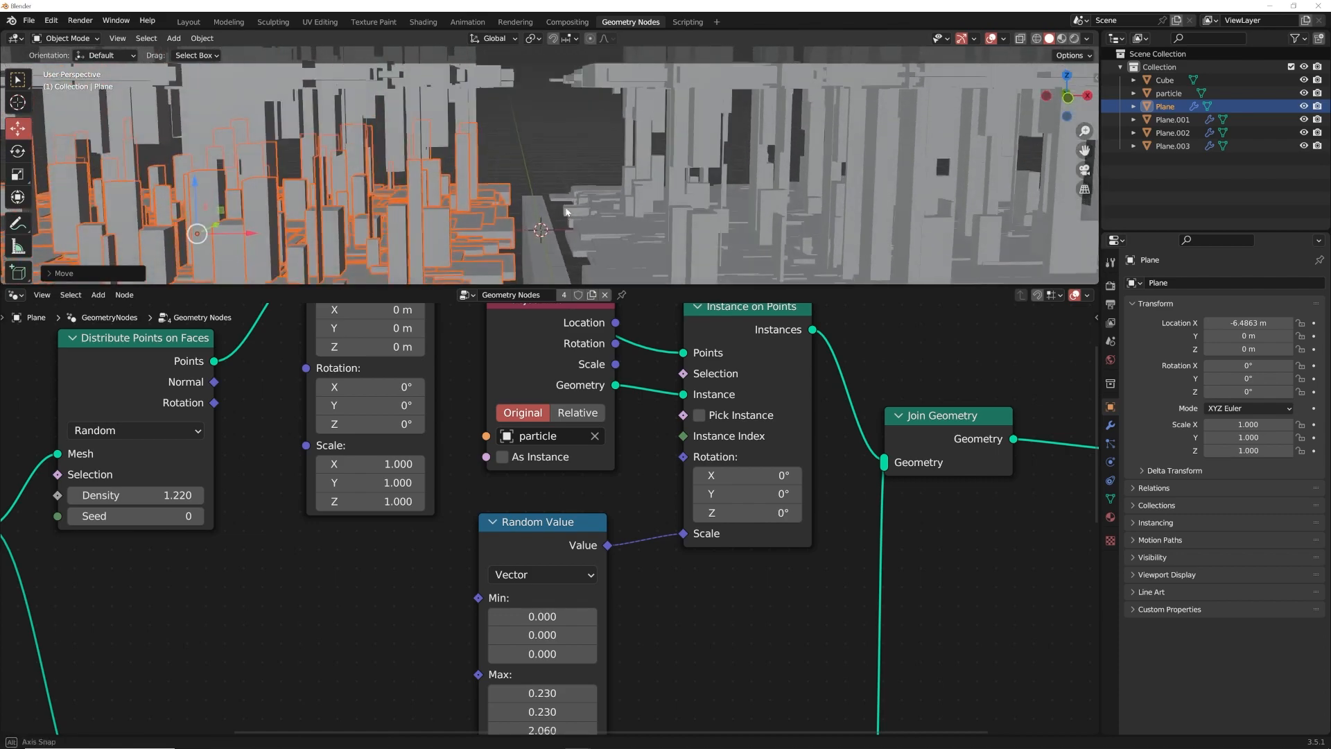
{"action": "scroll", "coordinate": [560, 195], "scroll_direction": "down", "scroll_amount": 5}
{"action": "middle_click_drag", "start_coordinate": [560, 194], "coordinate": [570, 206]}
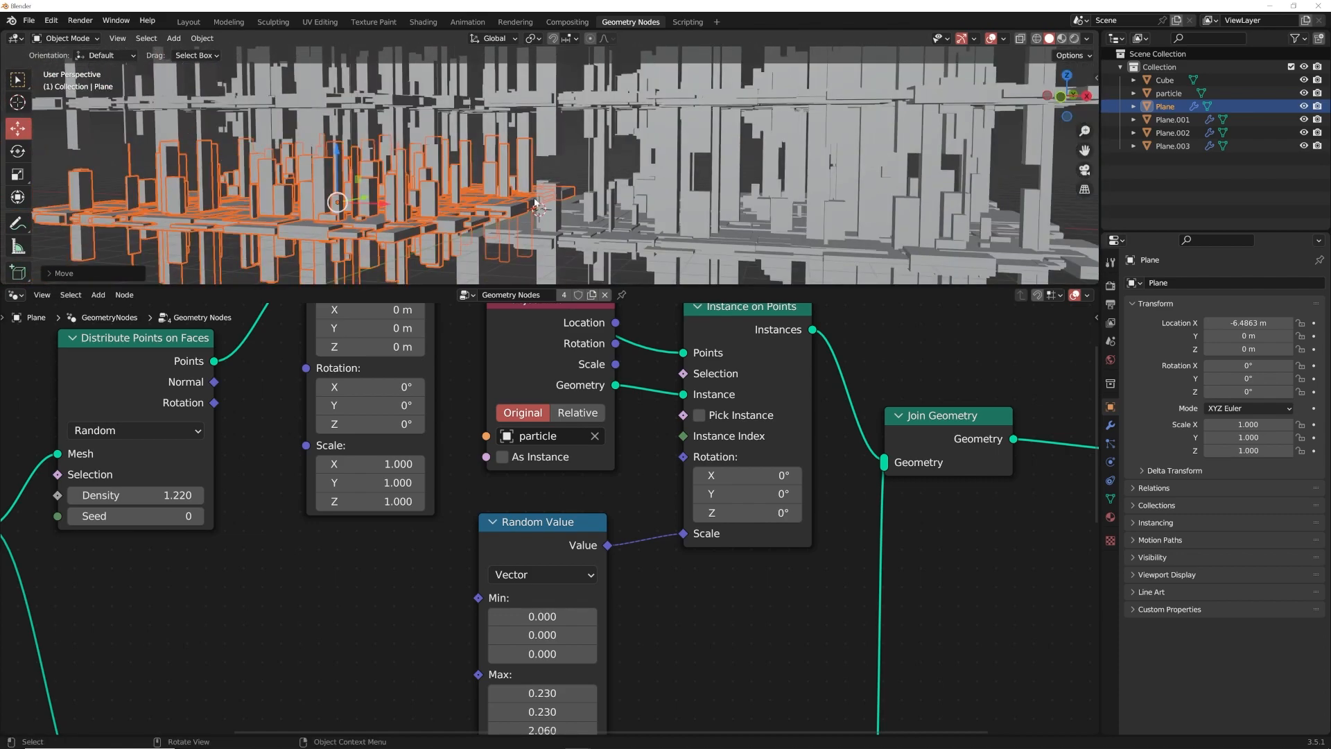
Hide the two duplicated upper panels in the viewport and give the 3D view slightly more height
{"action": "scroll", "coordinate": [570, 206], "scroll_direction": "up", "scroll_amount": 5}
{"action": "scroll", "coordinate": [571, 211], "scroll_direction": "down", "scroll_amount": 6}
{"action": "left_click_drag", "start_coordinate": [661, 86], "coordinate": [483, 139]}
{"action": "key", "text": "h"}
{"action": "scroll", "coordinate": [567, 226], "scroll_direction": "up", "scroll_amount": 8}
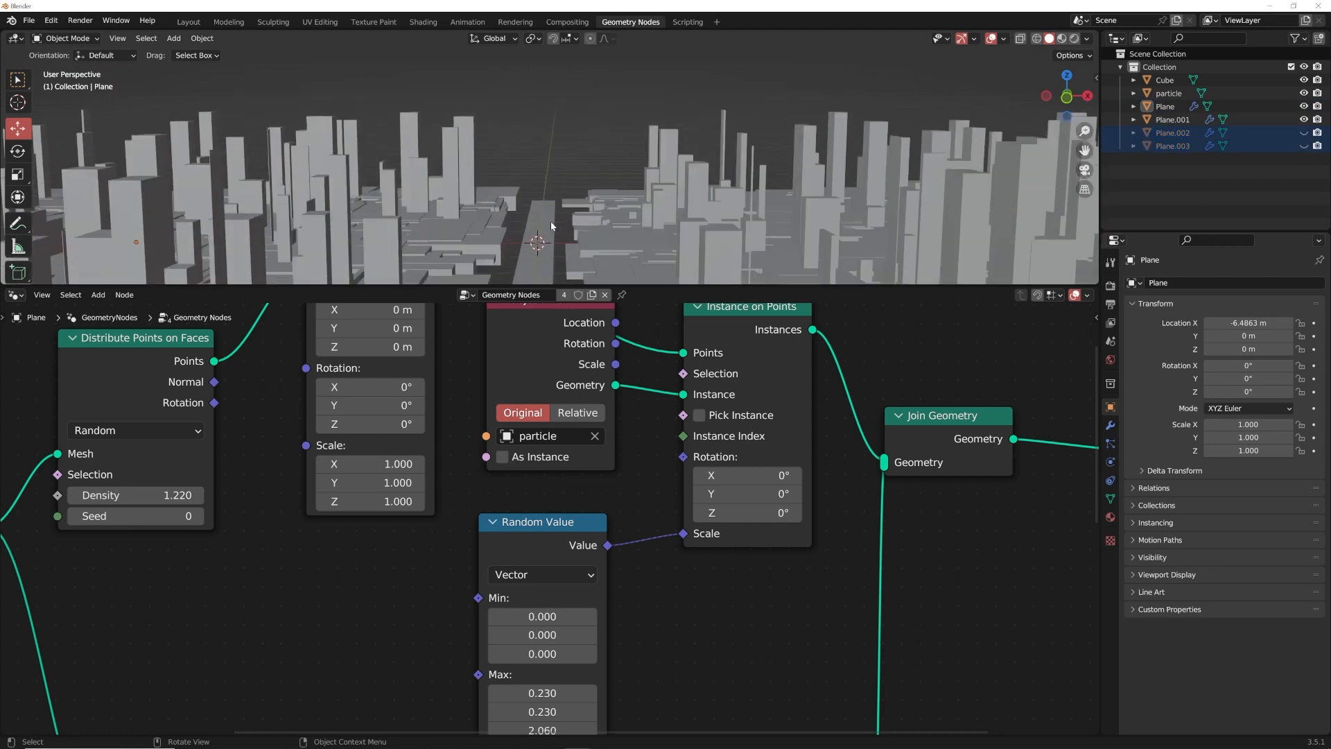
{"action": "scroll", "coordinate": [564, 231], "scroll_direction": "down", "scroll_amount": 3}
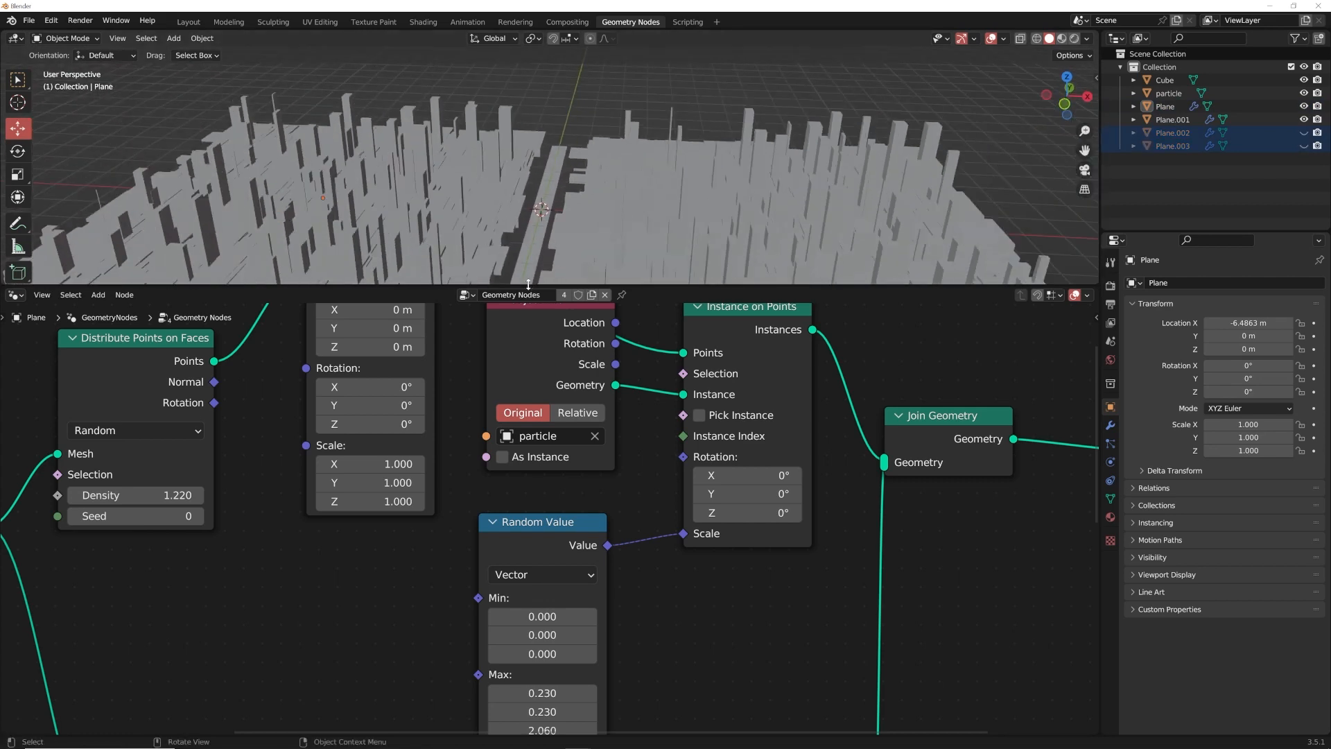
{"action": "left_click_drag", "start_coordinate": [528, 284], "coordinate": [529, 298]}
{"action": "middle_click_drag", "start_coordinate": [581, 170], "coordinate": [646, 165]}
Move the Group Output and Join Geometry nodes away from the tower nodes to free space for a new branch
{"action": "scroll", "coordinate": [605, 197], "scroll_direction": "up", "scroll_amount": 3}
{"action": "middle_click_drag", "start_coordinate": [696, 419], "coordinate": [409, 425]}
{"action": "scroll", "coordinate": [407, 451], "scroll_direction": "down", "scroll_amount": 5}
{"action": "left_click_drag", "start_coordinate": [706, 455], "coordinate": [864, 452]}
{"action": "left_click_drag", "start_coordinate": [565, 462], "coordinate": [719, 439]}
{"action": "scroll", "coordinate": [624, 438], "scroll_direction": "down", "scroll_amount": 6}
{"action": "middle_click_drag", "start_coordinate": [611, 436], "coordinate": [519, 515]}
{"action": "left_click_drag", "start_coordinate": [603, 513], "coordinate": [614, 380]}
{"action": "middle_click_drag", "start_coordinate": [368, 386], "coordinate": [378, 407]}
{"action": "left_click_drag", "start_coordinate": [291, 482], "coordinate": [293, 524]}
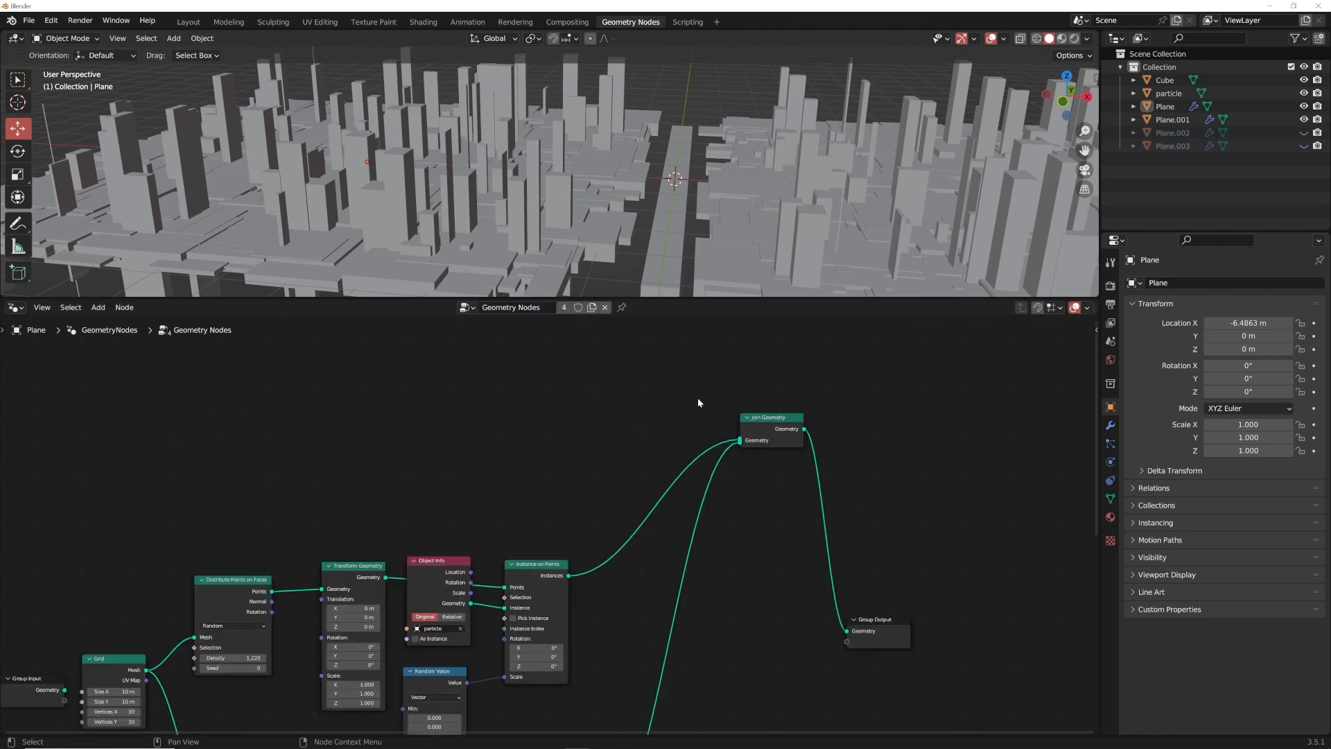
{"action": "middle_click_drag", "start_coordinate": [395, 432], "coordinate": [401, 403]}
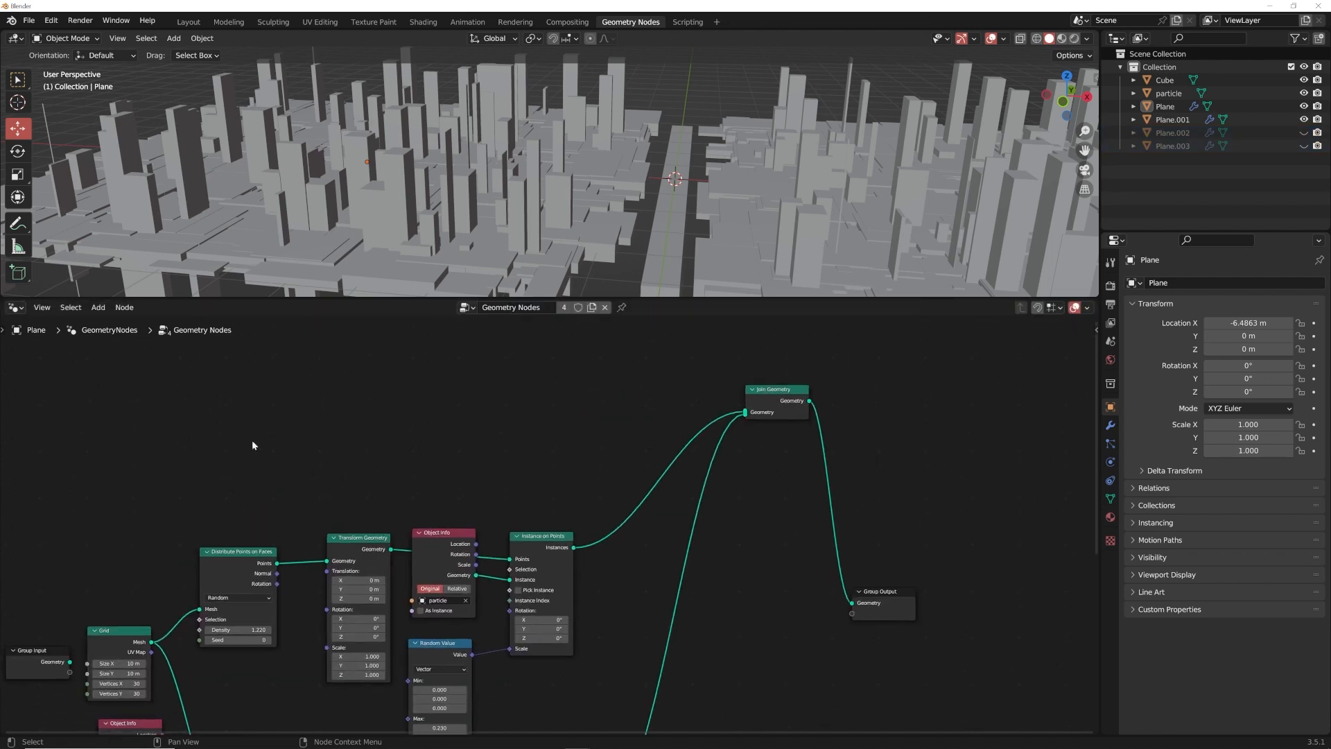
Select the lower panel on the negative X side, add a second Distribute Points on Faces node and link it from the Grid's mesh to Join Geometry
{"action": "middle_click_drag", "start_coordinate": [484, 192], "coordinate": [528, 166]}
{"action": "left_click", "coordinate": [507, 229]}
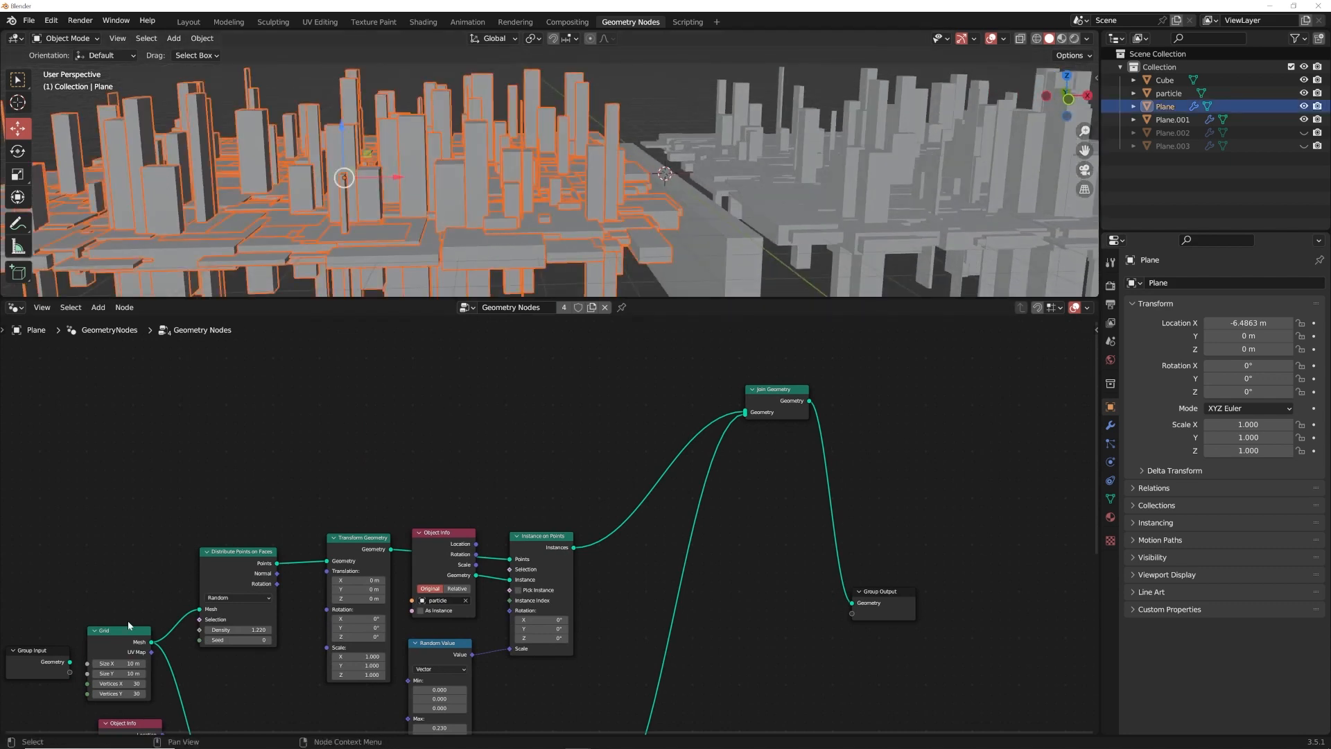
{"action": "key", "text": "shift+a"}
{"action": "left_click", "coordinate": [336, 281]}
{"action": "type", "text": "dist"}
{"action": "key", "text": "Down"}
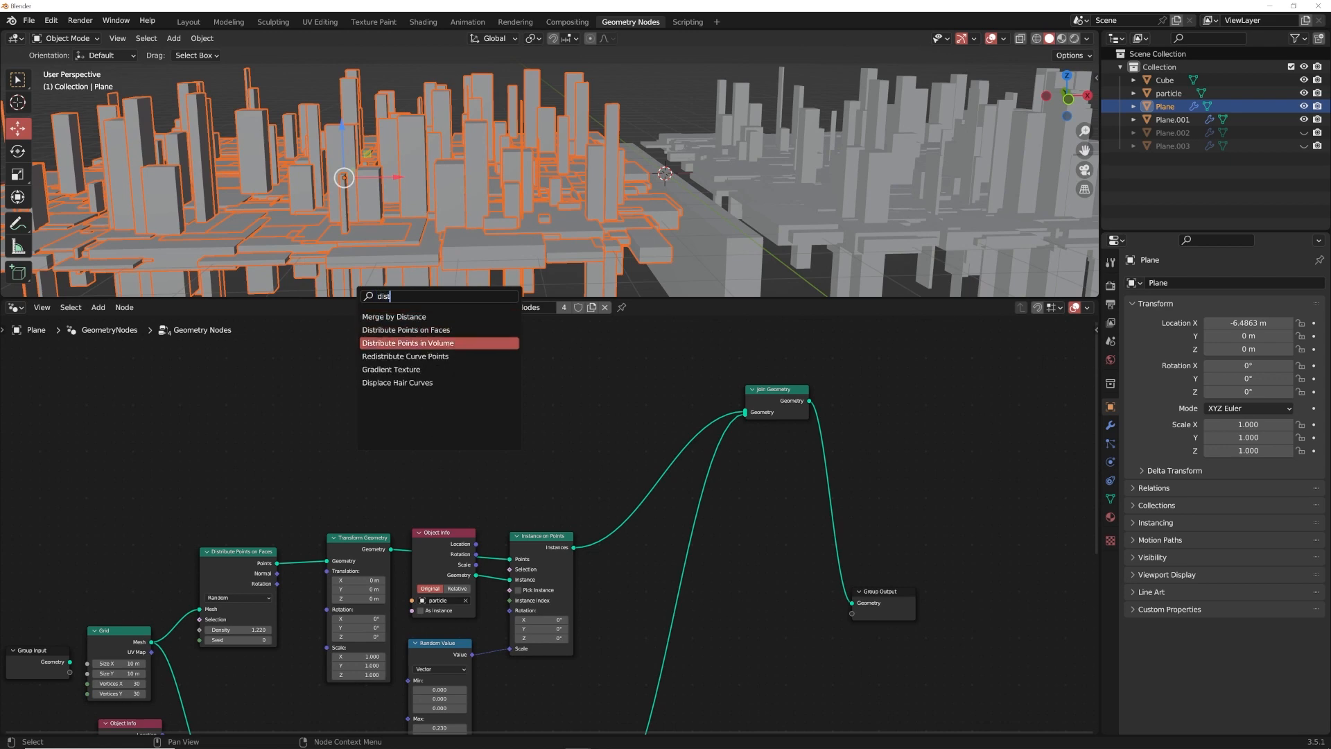
{"action": "key", "text": "Return"}
{"action": "left_click_drag", "start_coordinate": [152, 643], "coordinate": [199, 466]}
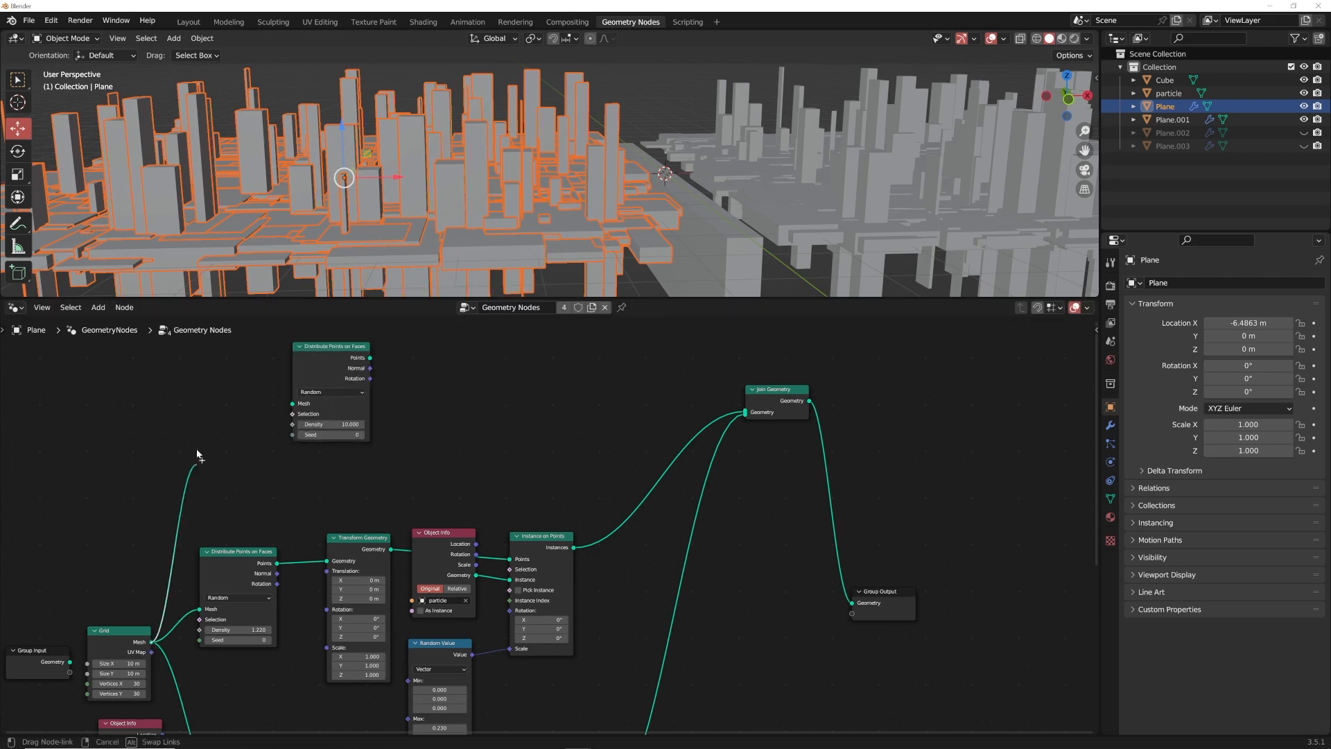
{"action": "left_click_drag", "start_coordinate": [300, 408], "coordinate": [301, 408]}
{"action": "scroll", "coordinate": [301, 407], "scroll_direction": "up", "scroll_amount": 3}
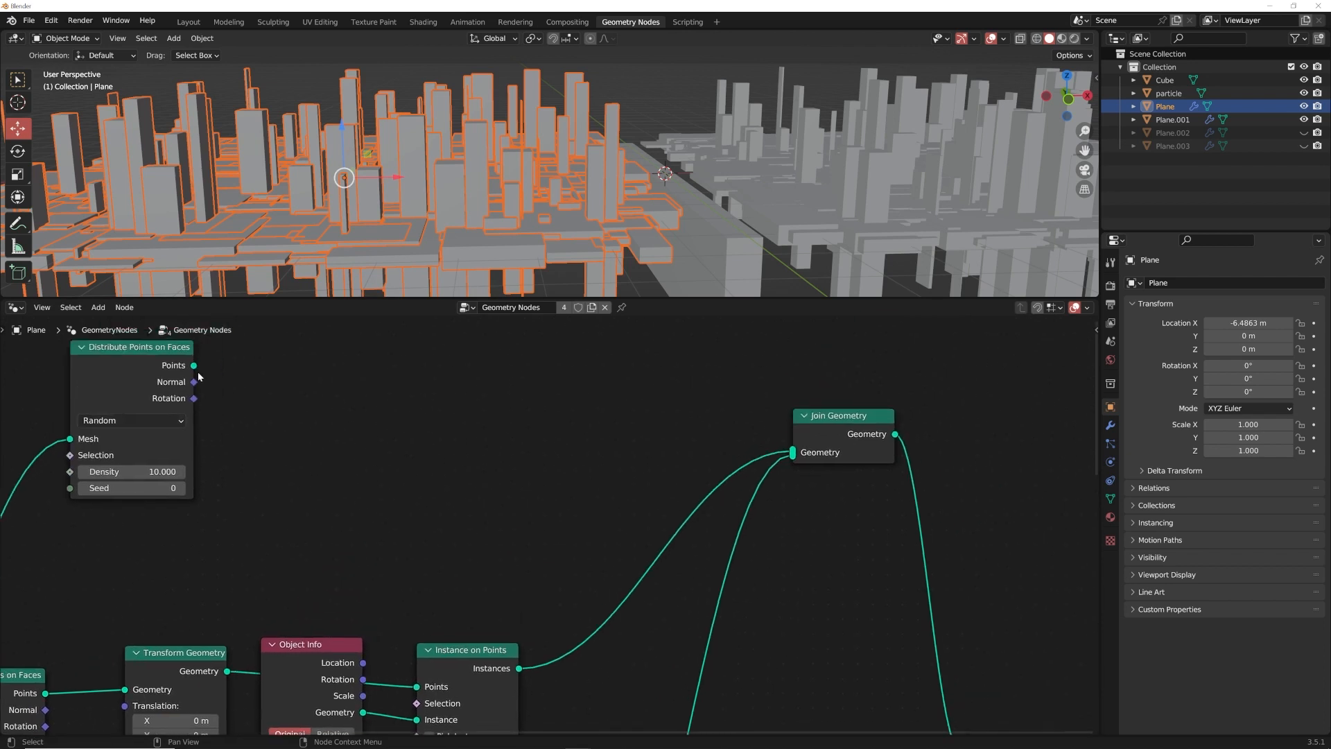
{"action": "left_click_drag", "start_coordinate": [393, 392], "coordinate": [793, 452]}
{"action": "middle_click_drag", "start_coordinate": [404, 363], "coordinate": [410, 390]}
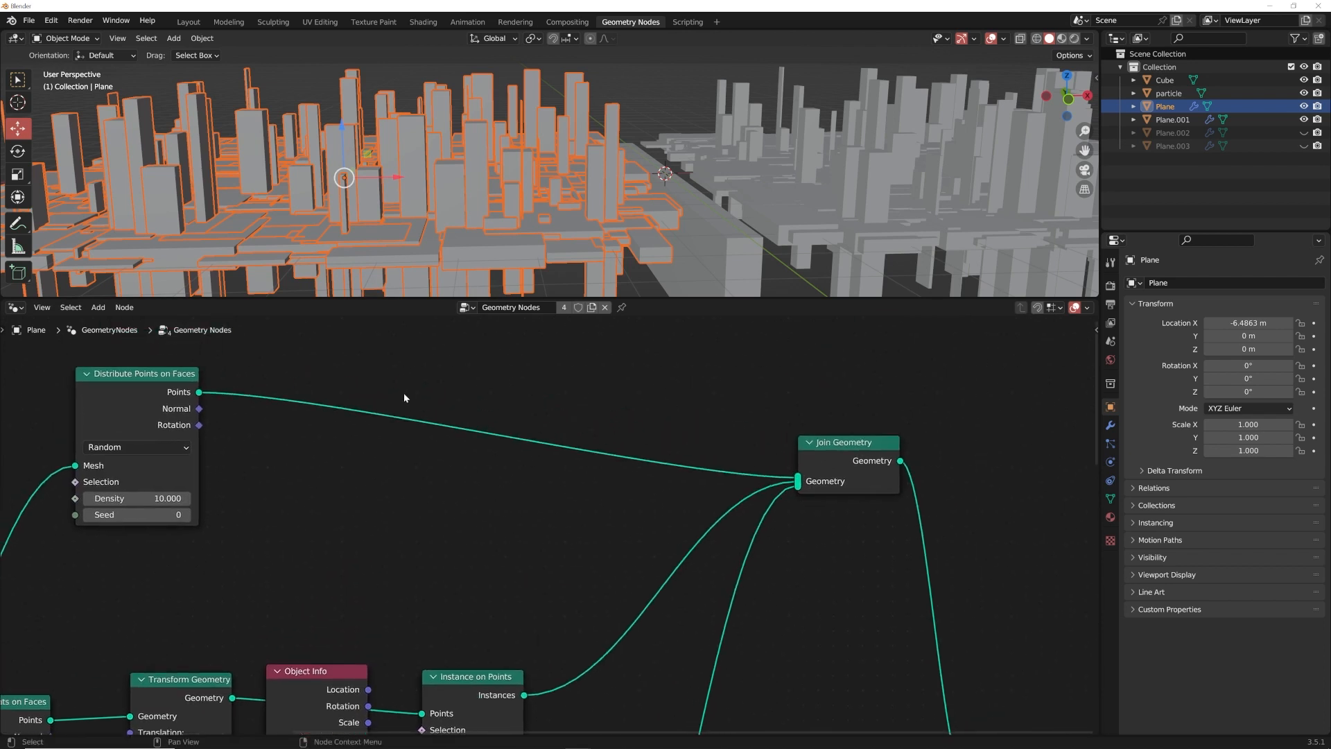
Insert a copy of the Transform Geometry node between the new point distribution and Join Geometry, with a Z translation of 0.82 m
{"action": "middle_click_drag", "start_coordinate": [171, 640], "coordinate": [202, 622]}
{"action": "left_click", "coordinate": [210, 666]}
{"action": "key", "text": "shift+d"}
{"action": "left_click", "coordinate": [480, 366]}
{"action": "left_click_drag", "start_coordinate": [483, 459], "coordinate": [545, 459], "text": "shift"}
{"action": "key", "text": "ctrl+z"}
{"action": "middle_click_drag", "start_coordinate": [569, 204], "coordinate": [509, 166]}
{"action": "scroll", "coordinate": [567, 182], "scroll_direction": "up", "scroll_amount": 3}
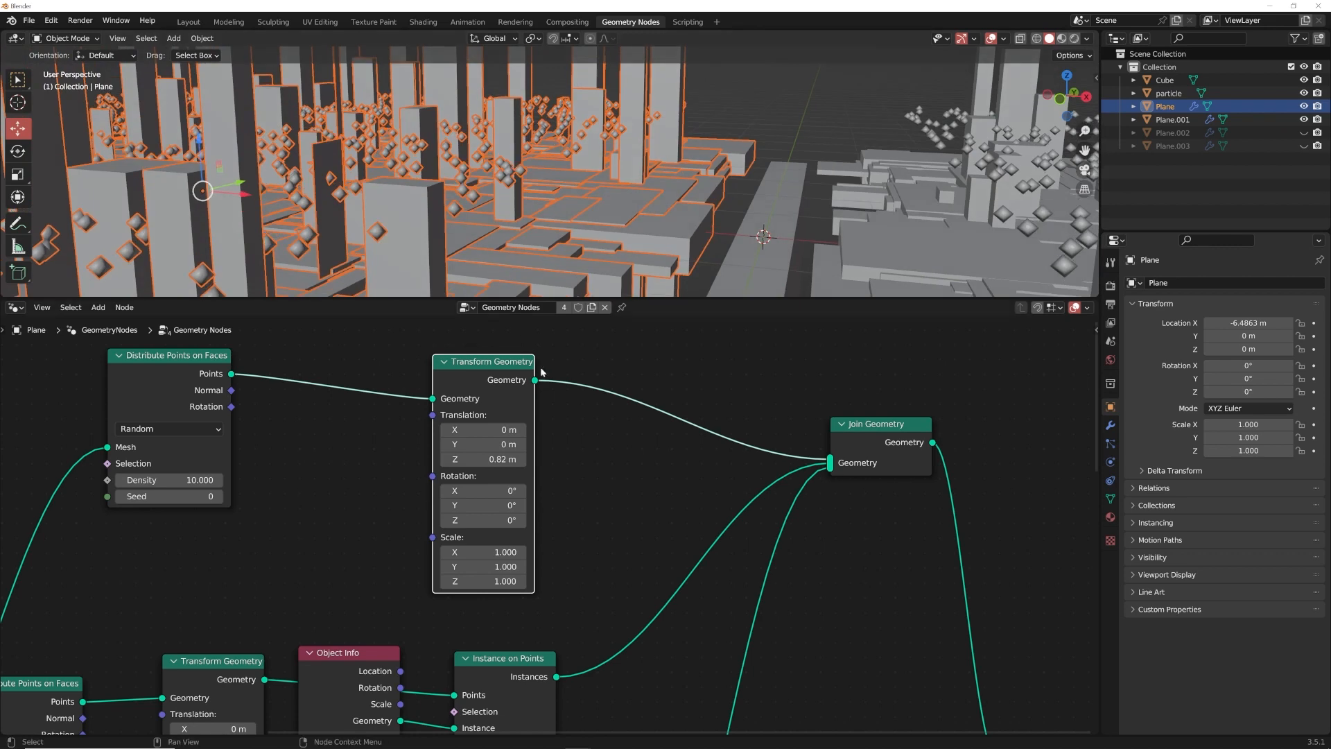
Duplicate the towers' Instance on Points node and insert the copy between the new Transform Geometry and Join Geometry
{"action": "scroll", "coordinate": [608, 411], "scroll_direction": "down", "scroll_amount": 2}
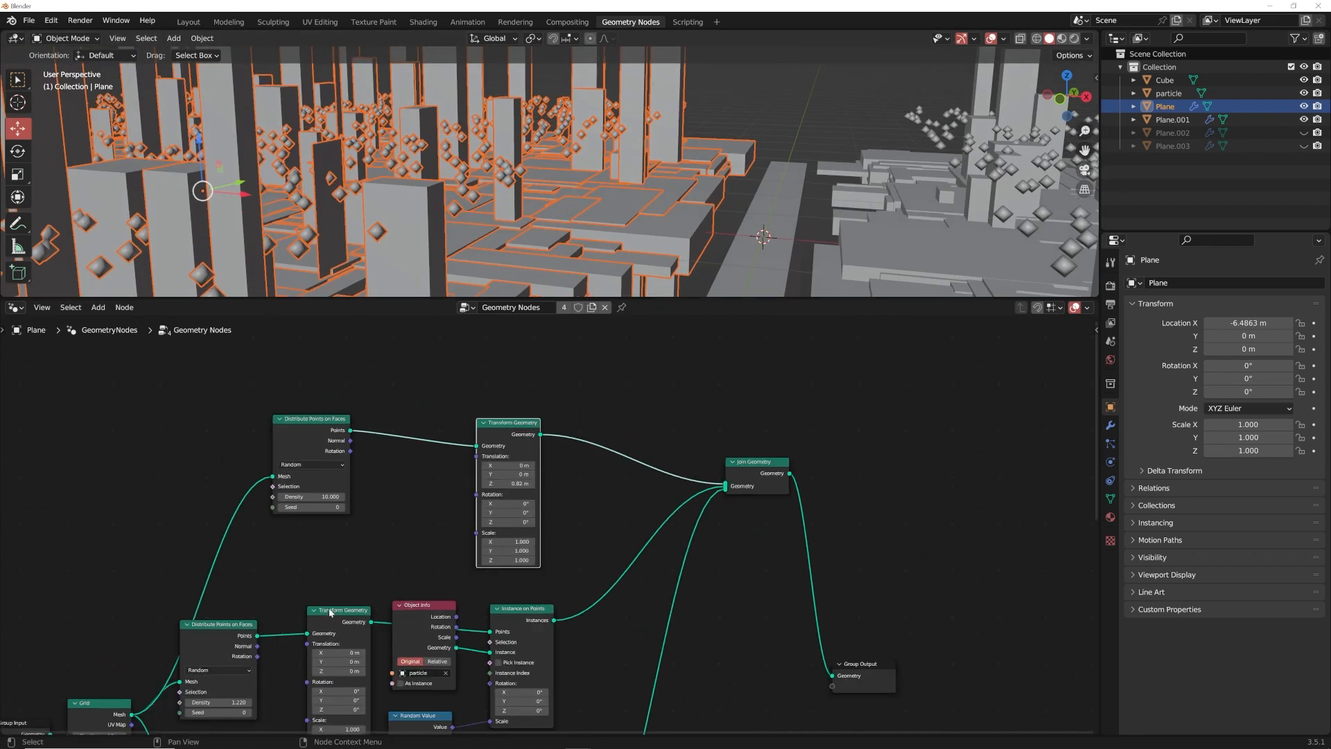
{"action": "middle_click_drag", "start_coordinate": [330, 611], "coordinate": [359, 514]}
{"action": "left_click", "coordinate": [555, 519]}
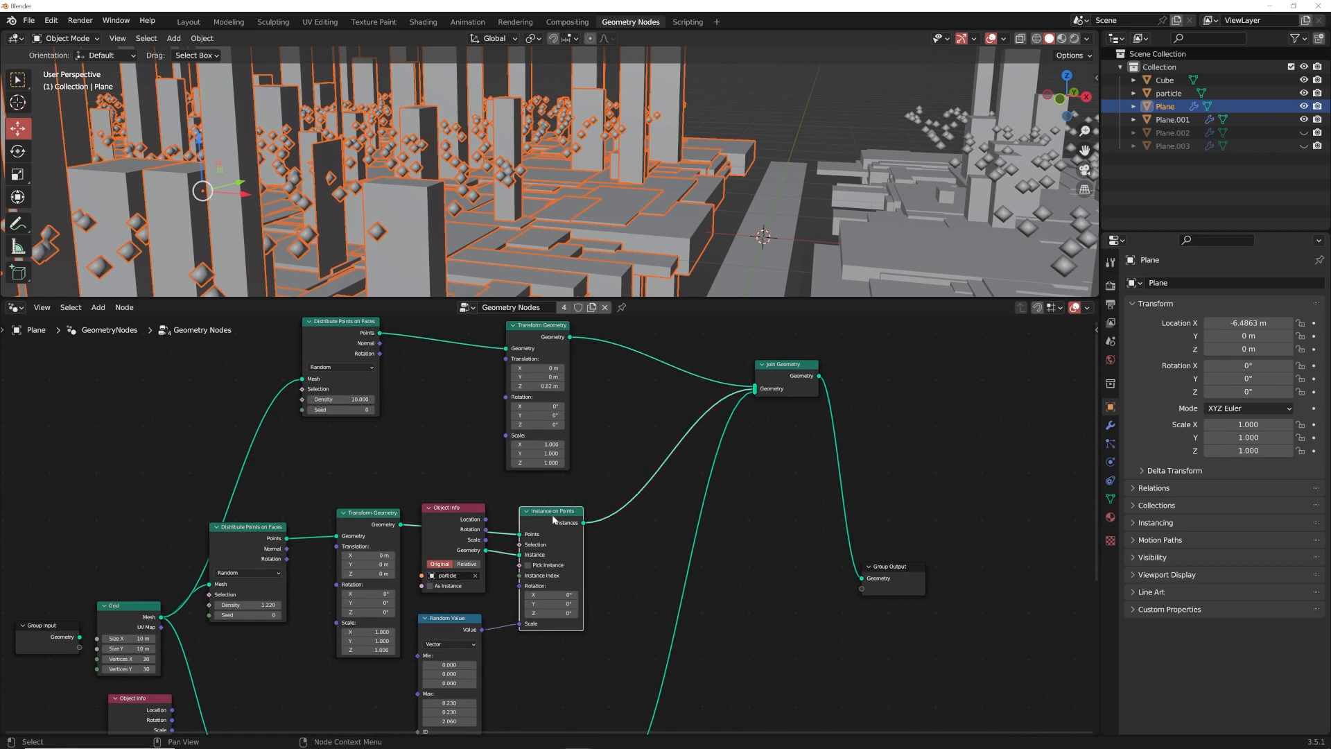
{"action": "key", "text": "shift+d"}
{"action": "left_click", "coordinate": [622, 352]}
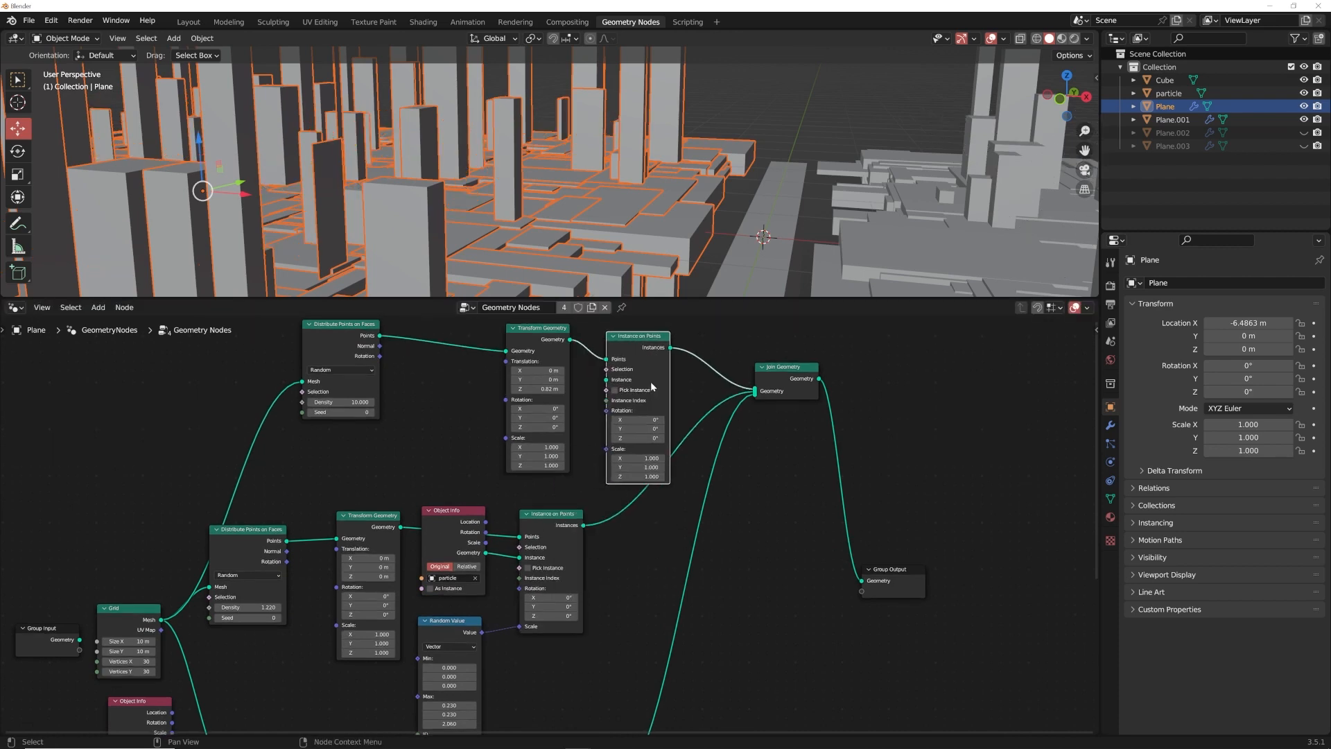
Shift the Group Output and Join Geometry nodes farther from the new Instance on Points node
{"action": "middle_click_drag", "start_coordinate": [652, 386], "coordinate": [458, 418]}
{"action": "left_click_drag", "start_coordinate": [466, 413], "coordinate": [479, 447]}
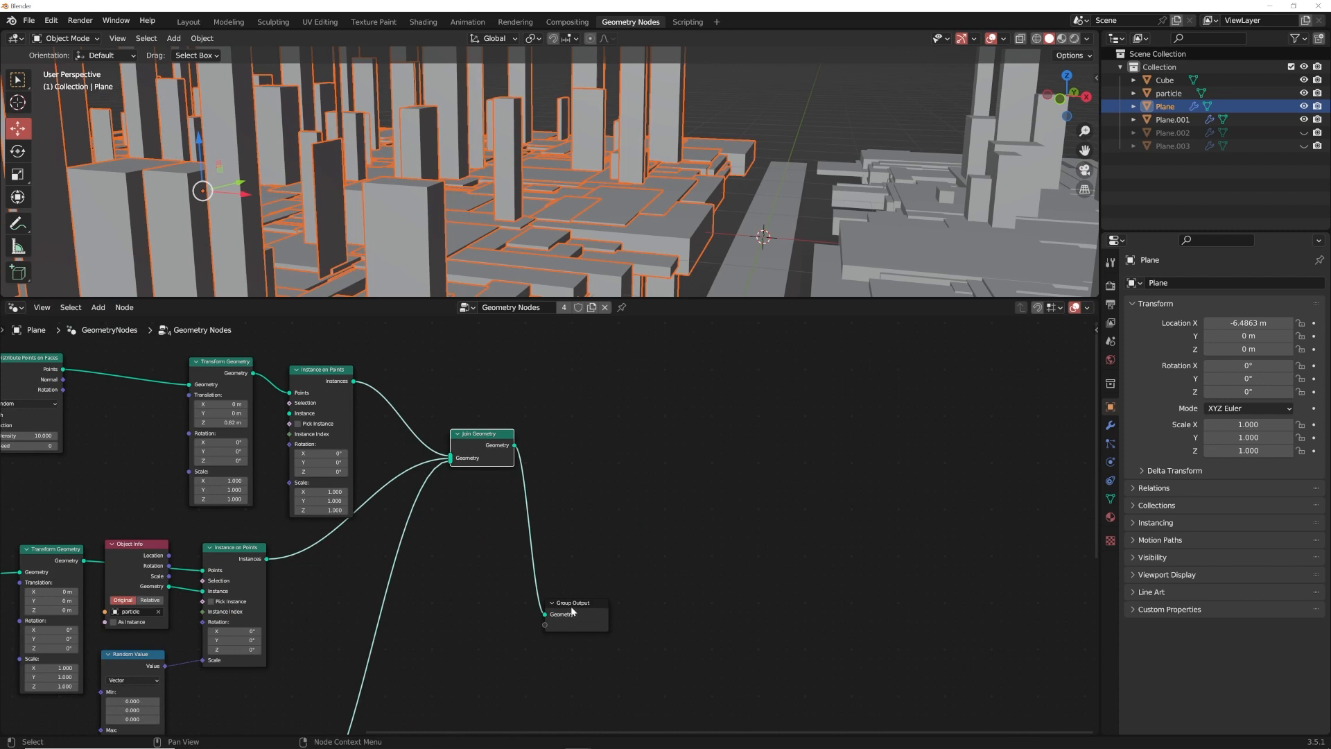
{"action": "left_click_drag", "start_coordinate": [572, 611], "coordinate": [733, 467]}
{"action": "left_click_drag", "start_coordinate": [464, 445], "coordinate": [542, 467]}
Raise the new point branch above the tower branch and widen the gap between its Transform Geometry and Instance on Points nodes
{"action": "left_click_drag", "start_coordinate": [330, 382], "coordinate": [381, 362]}
{"action": "scroll", "coordinate": [381, 361], "scroll_direction": "down", "scroll_amount": 3}
{"action": "left_click_drag", "start_coordinate": [117, 365], "coordinate": [419, 431]}
{"action": "middle_click_drag", "start_coordinate": [424, 414], "coordinate": [458, 538]}
{"action": "left_click_drag", "start_coordinate": [457, 534], "coordinate": [450, 458]}
{"action": "scroll", "coordinate": [423, 472], "scroll_direction": "up", "scroll_amount": 8}
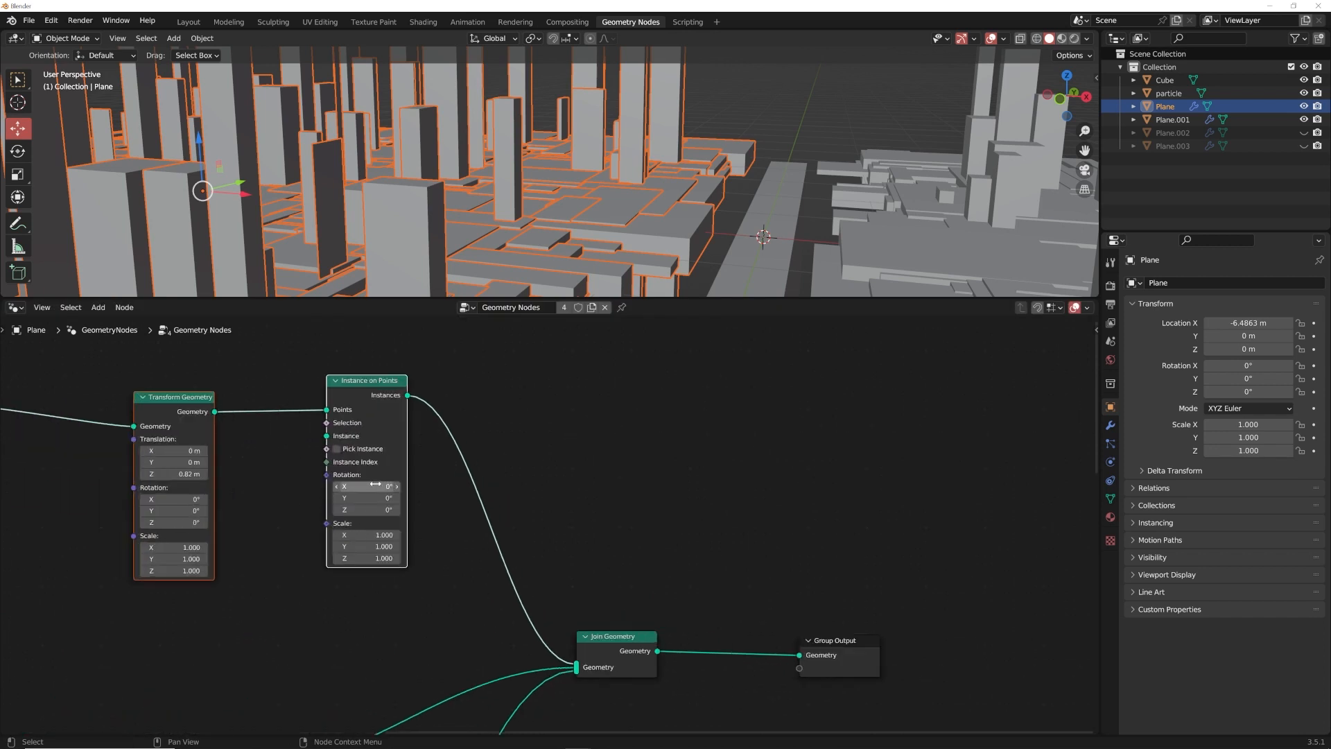
{"action": "left_click", "coordinate": [234, 451]}
{"action": "left_click", "coordinate": [300, 356]}
{"action": "left_click", "coordinate": [301, 357]}
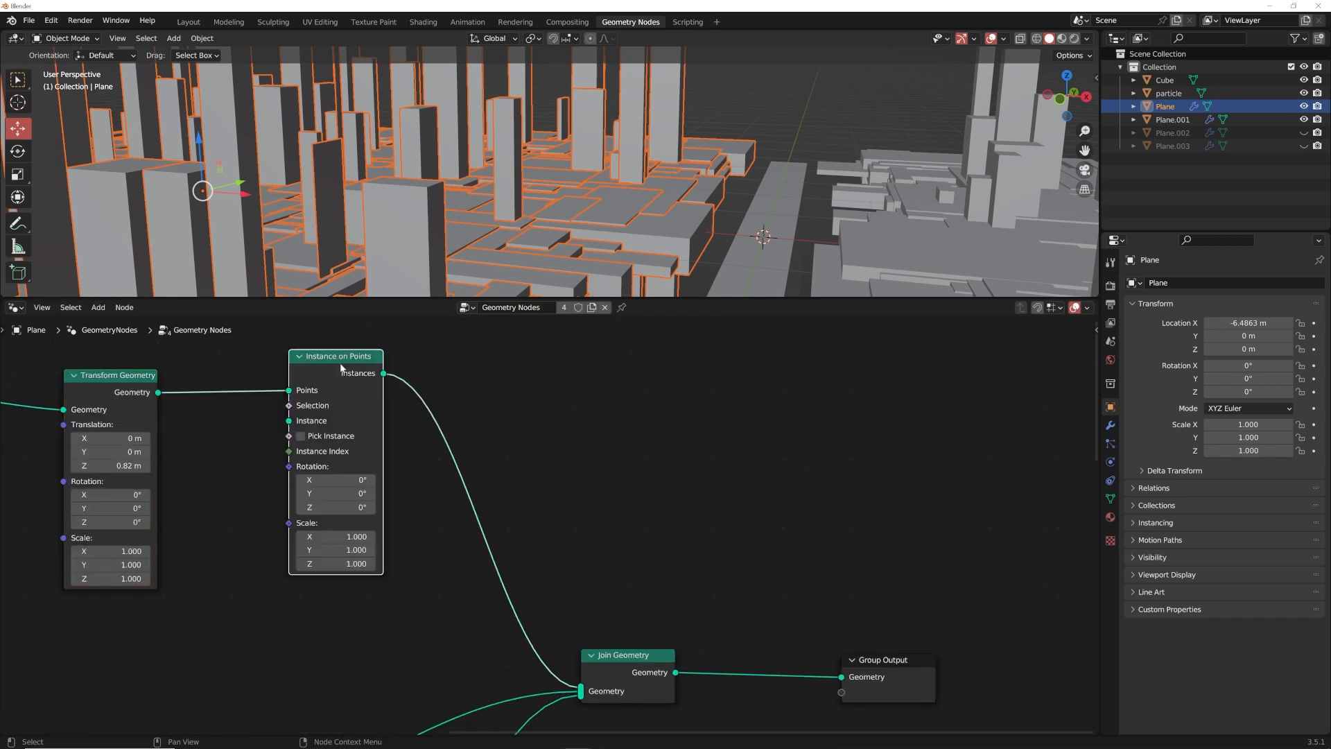
{"action": "left_click_drag", "start_coordinate": [344, 363], "coordinate": [457, 370]}
Add an Ico Sphere node and connect its mesh to the Instance input of the new Instance on Points node
{"action": "key", "text": "shift+a"}
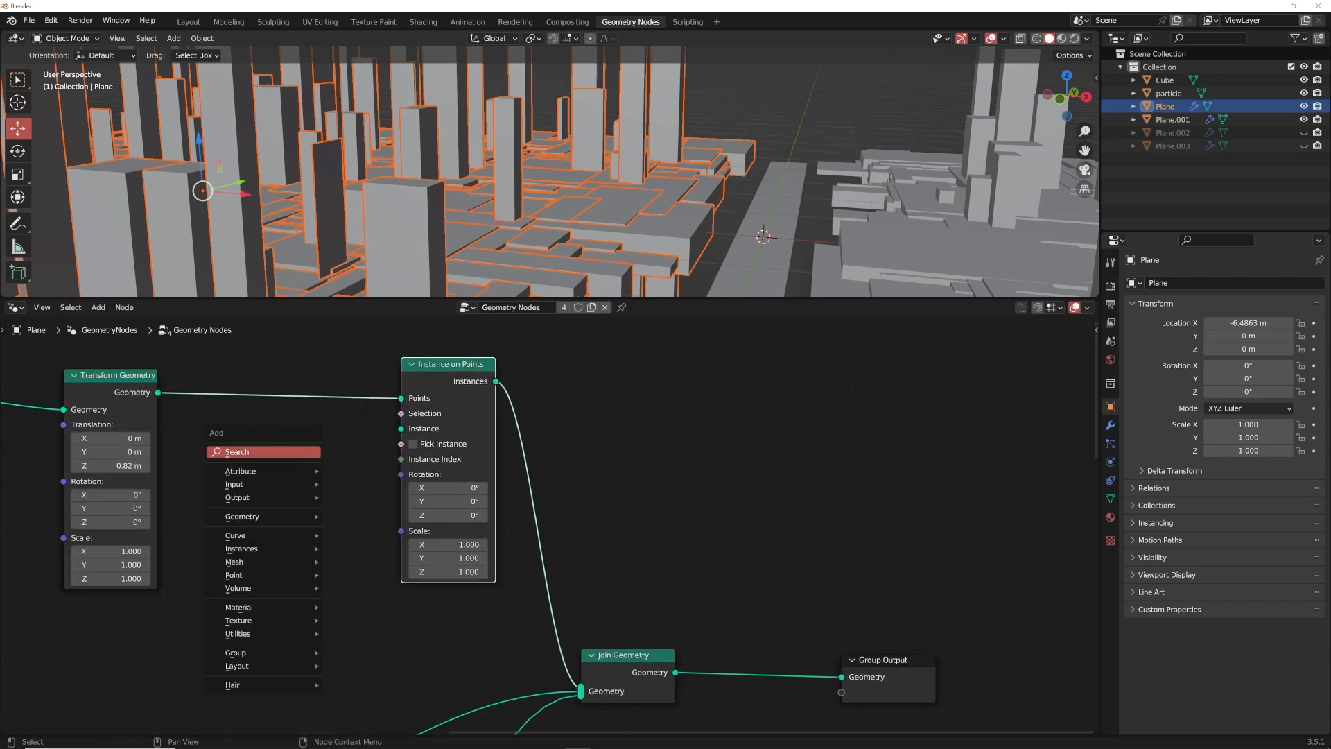
{"action": "left_click", "coordinate": [291, 452]}
{"action": "type", "text": "ico"}
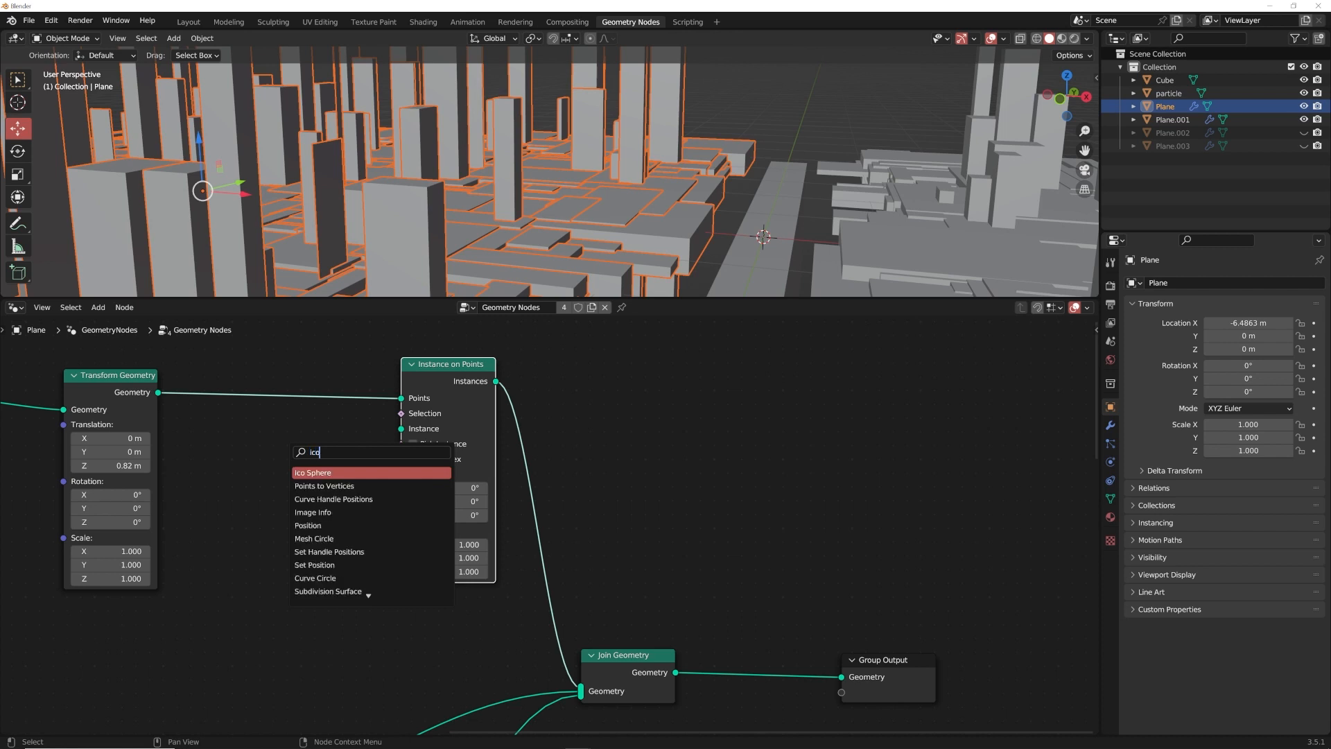
{"action": "key", "text": "Return"}
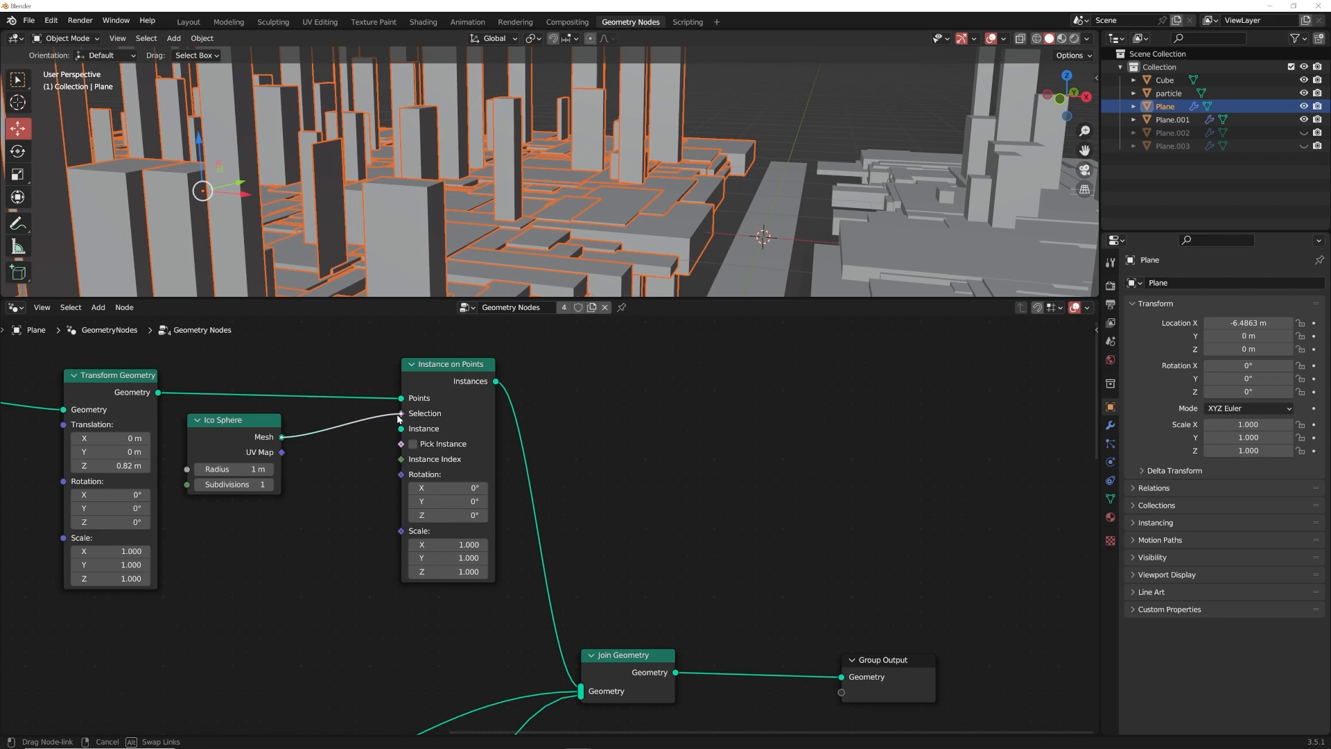
{"action": "left_click_drag", "start_coordinate": [401, 432], "coordinate": [401, 428]}
{"action": "scroll", "coordinate": [518, 184], "scroll_direction": "down", "scroll_amount": 4}
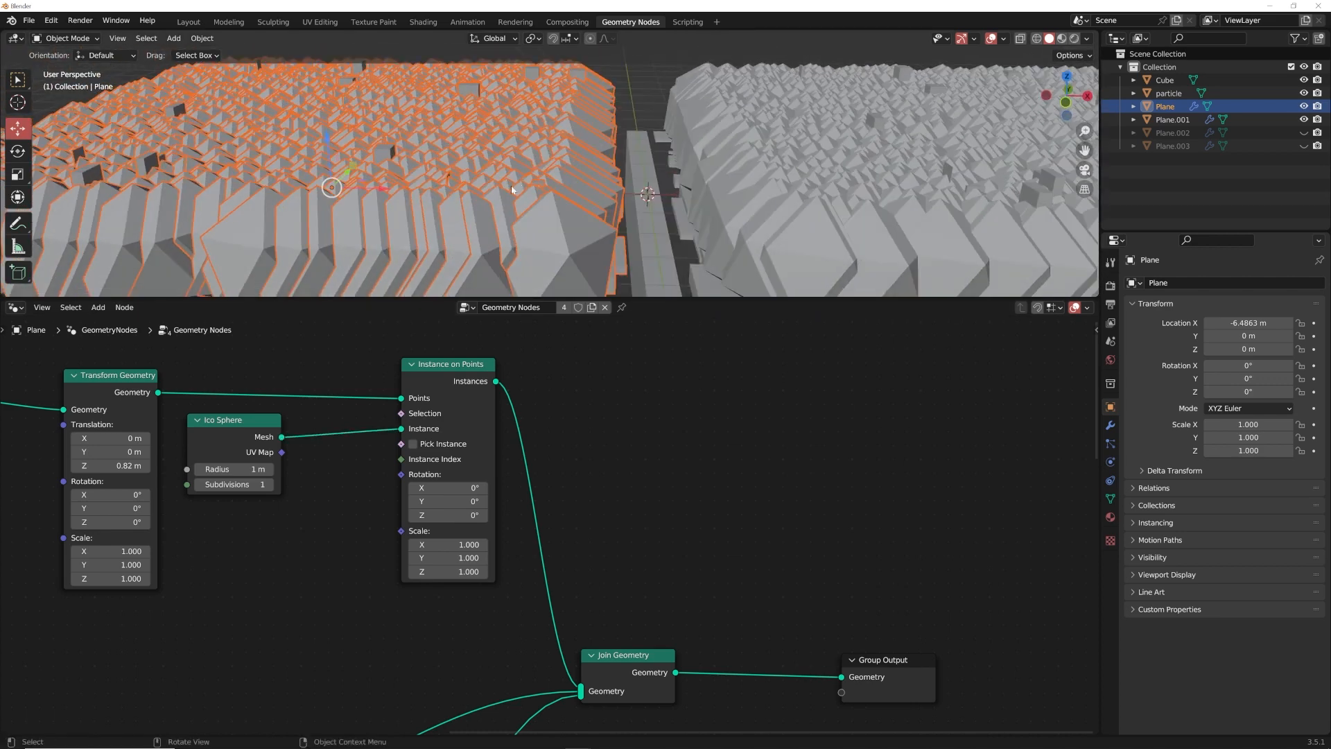
Set the Ico Sphere to 2 subdivisions and a radius of 0.01 m, and inspect the small spheres among the towers
{"action": "left_click", "coordinate": [270, 484]}
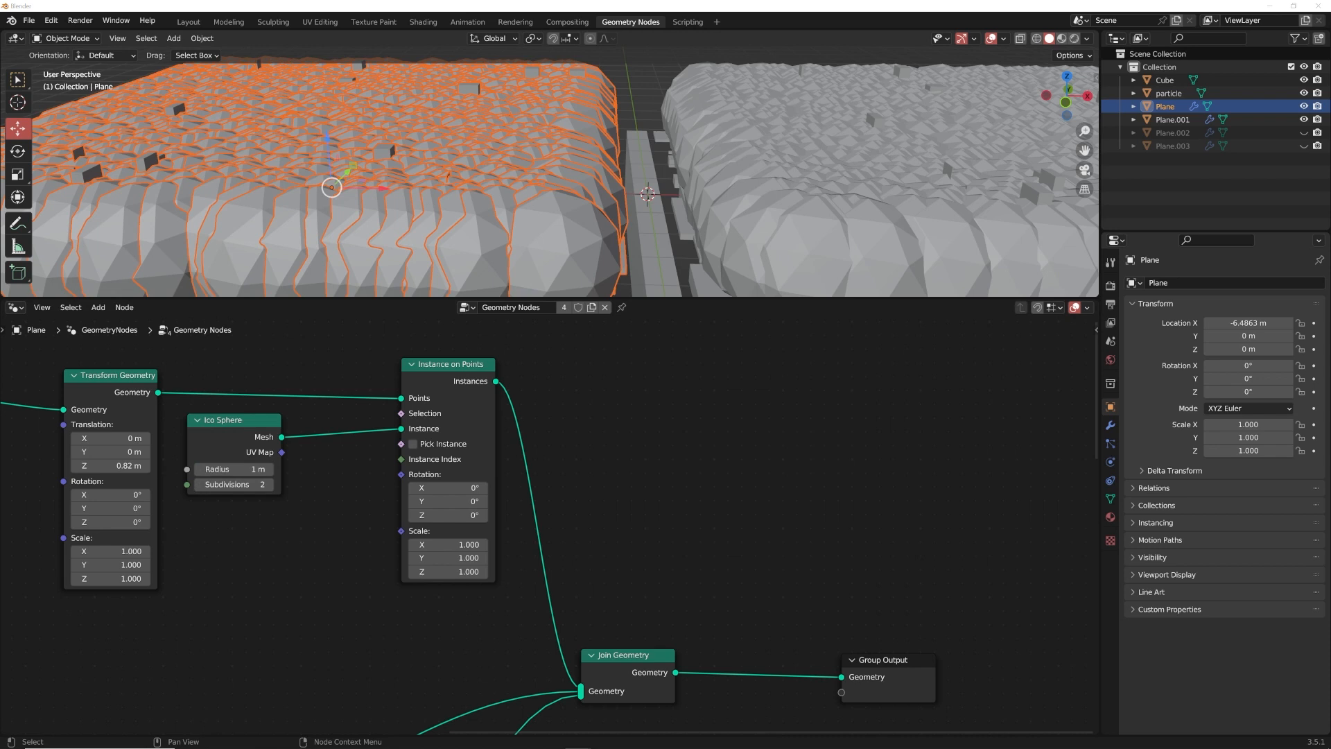
{"action": "left_click", "coordinate": [245, 468]}
{"action": "key", "text": "Return"}
{"action": "scroll", "coordinate": [559, 160], "scroll_direction": "up", "scroll_amount": 5}
{"action": "middle_click_drag", "start_coordinate": [559, 160], "coordinate": [601, 258]}
{"action": "scroll", "coordinate": [520, 201], "scroll_direction": "up", "scroll_amount": 3}
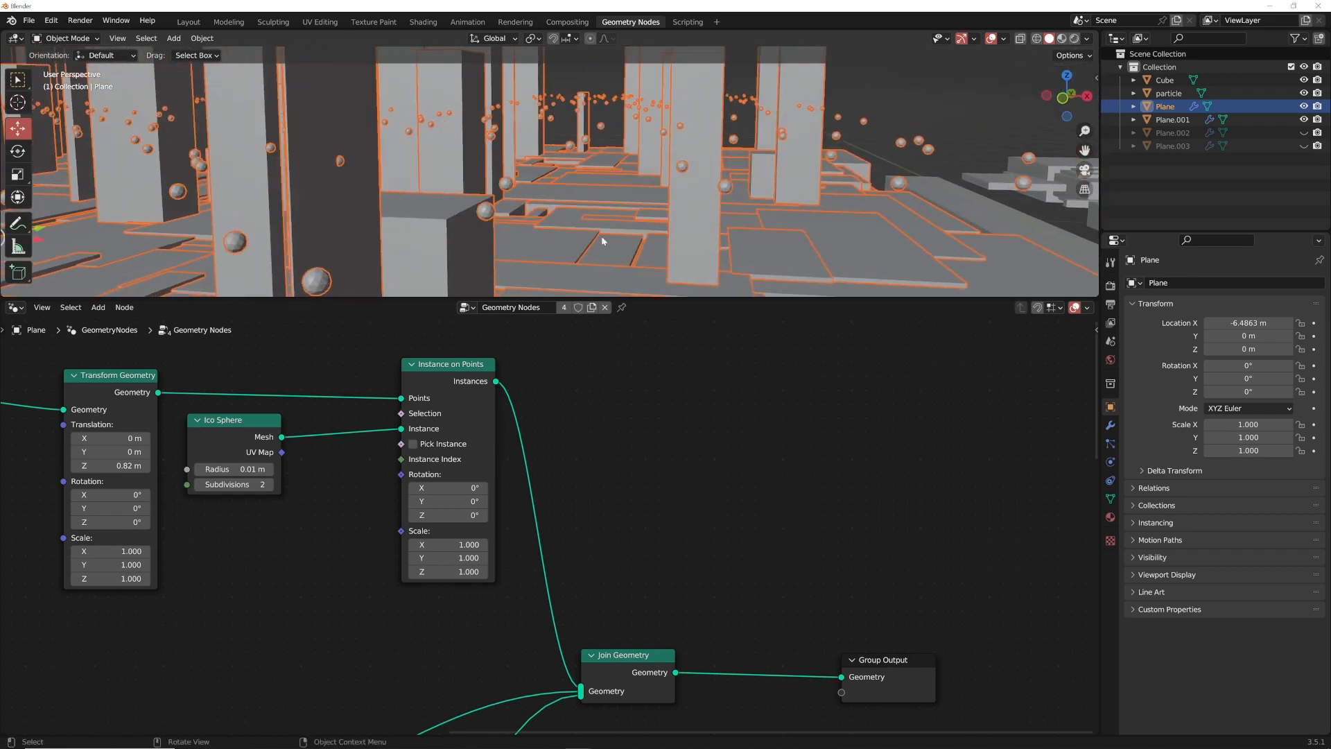
{"action": "scroll", "coordinate": [624, 139], "scroll_direction": "down", "scroll_amount": 5}
Insert a Set Position node between the spheres' Instance on Points and Join Geometry, and space the surrounding nodes apart
{"action": "middle_click_drag", "start_coordinate": [626, 626], "coordinate": [400, 620]}
{"action": "left_click_drag", "start_coordinate": [401, 644], "coordinate": [522, 636]}
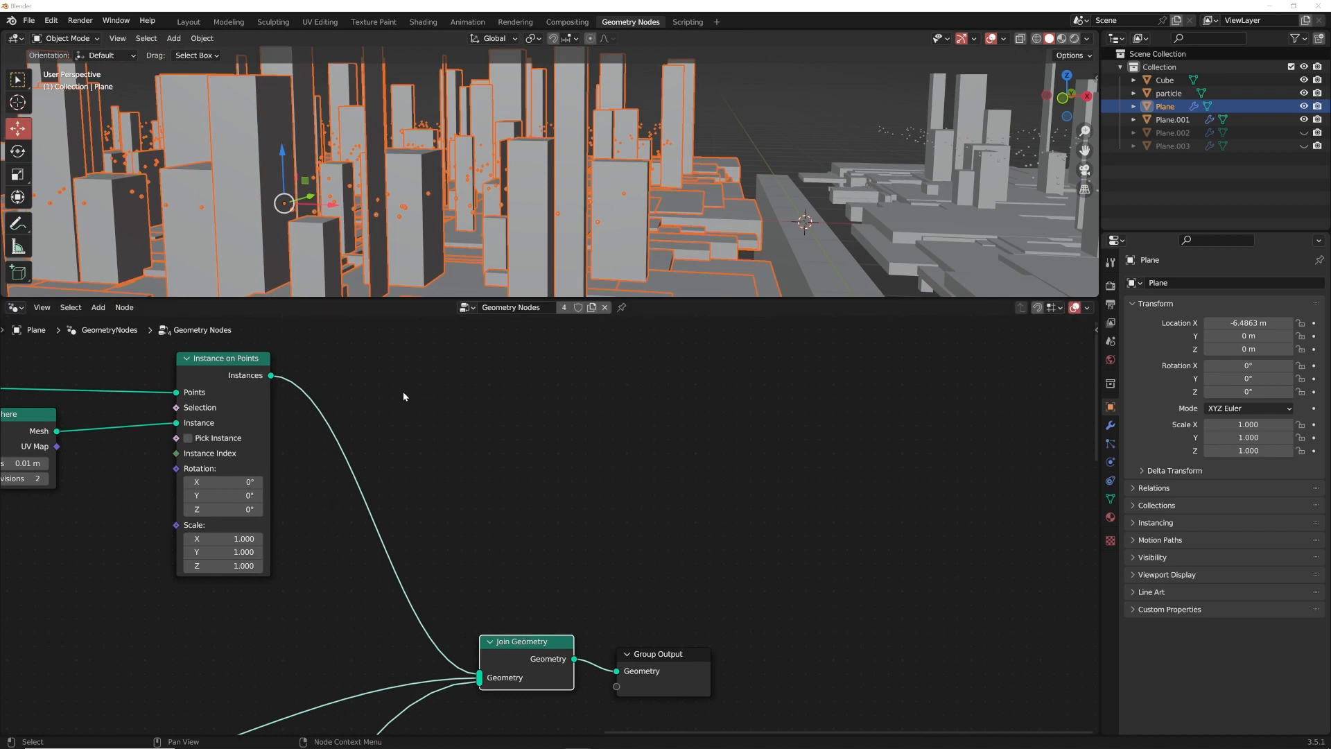
{"action": "key", "text": "shift+a"}
{"action": "type", "text": "s"}
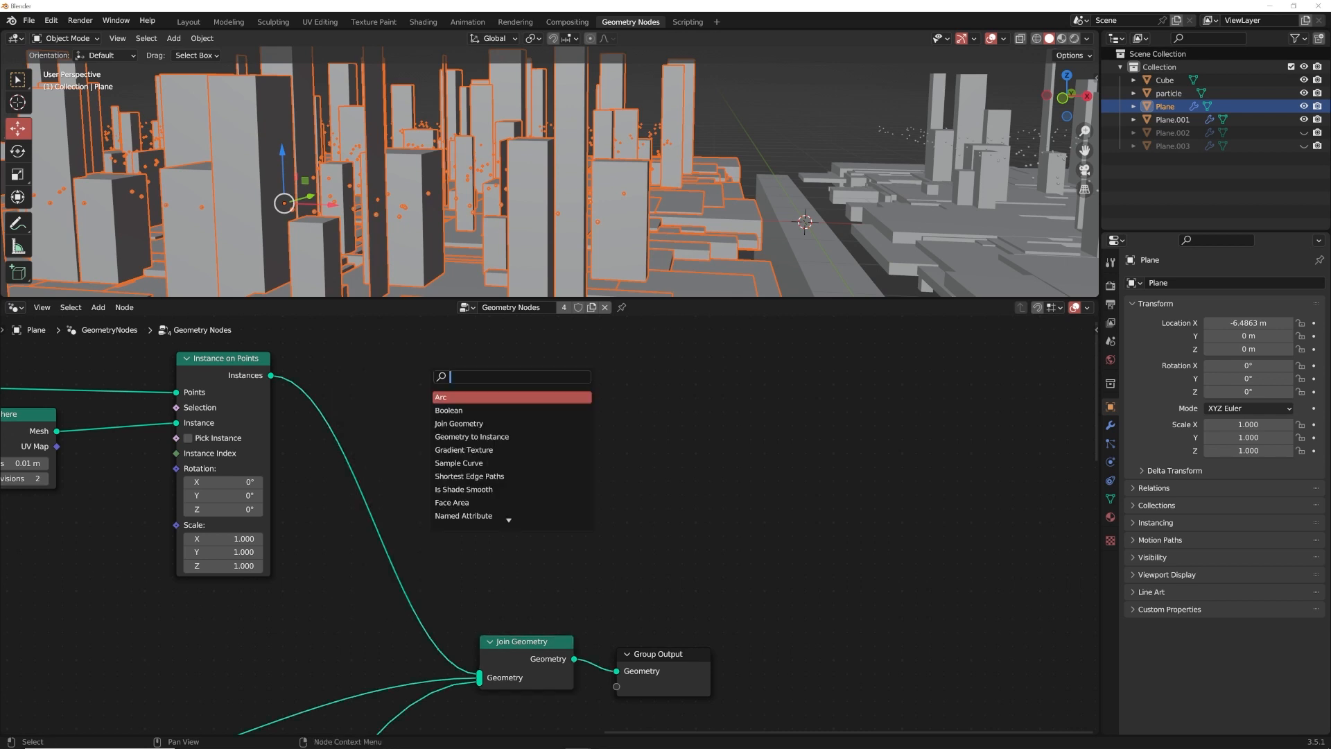
{"action": "type", "text": "et p"}
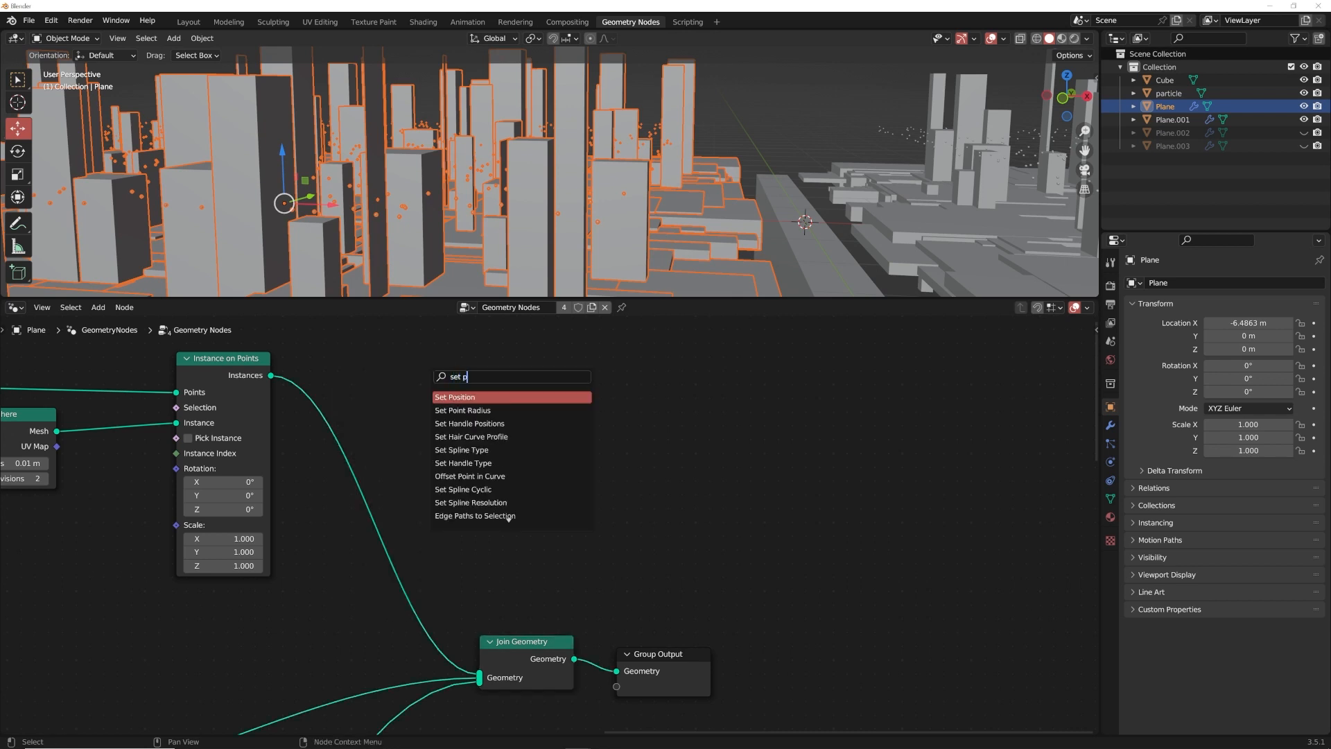
{"action": "key", "text": "Return"}
{"action": "left_click_drag", "start_coordinate": [833, 608], "coordinate": [527, 708]}
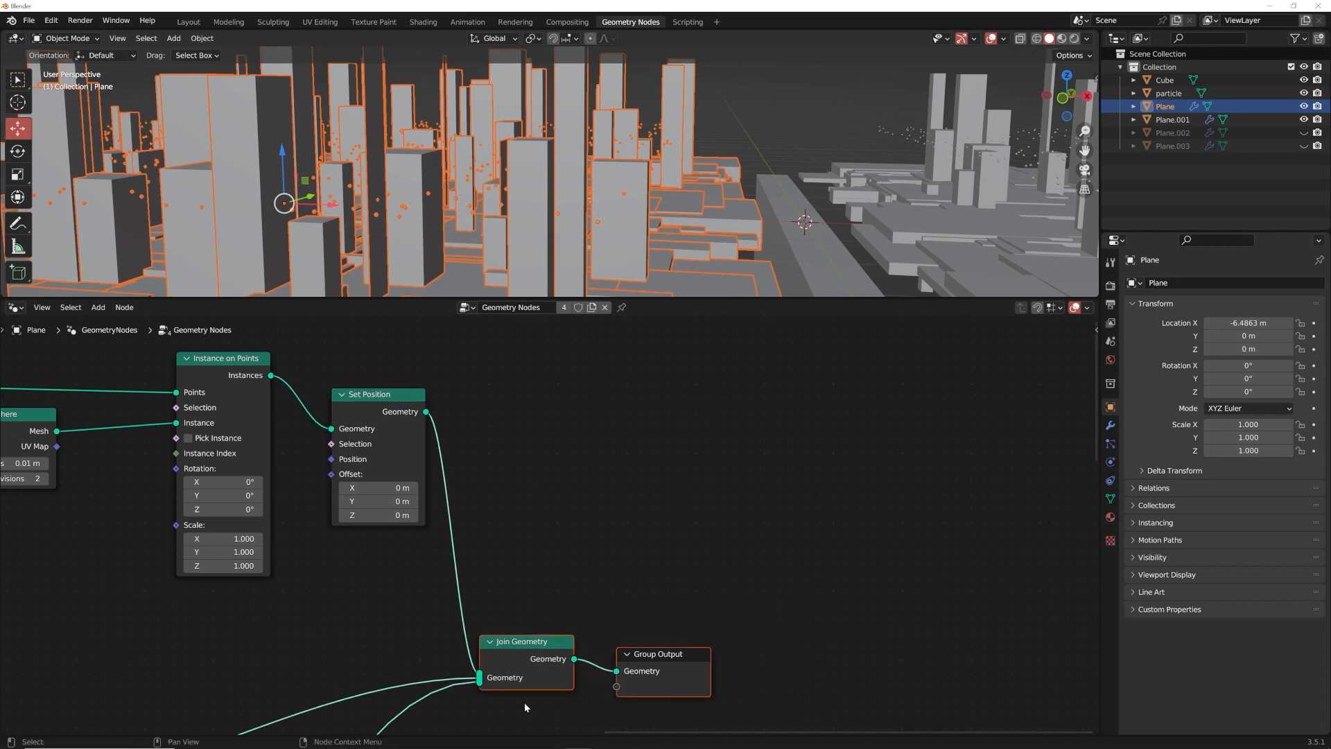
{"action": "middle_click_drag", "start_coordinate": [546, 683], "coordinate": [368, 635]}
{"action": "left_click_drag", "start_coordinate": [369, 636], "coordinate": [776, 630]}
{"action": "left_click_drag", "start_coordinate": [243, 350], "coordinate": [474, 346]}
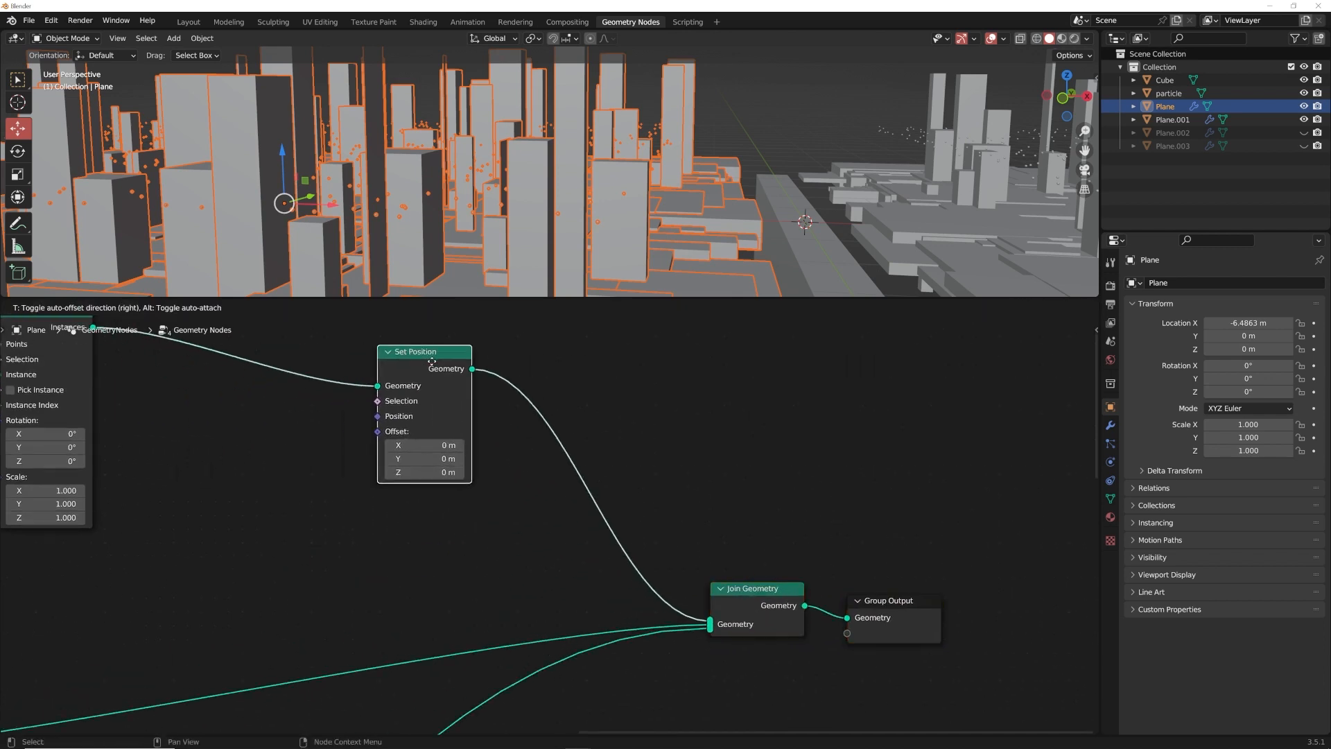
Add a Random Value node of type Vector and connect its value to the Set Position offset
{"action": "left_click", "coordinate": [193, 467]}
{"action": "key", "text": "ctrl+v"}
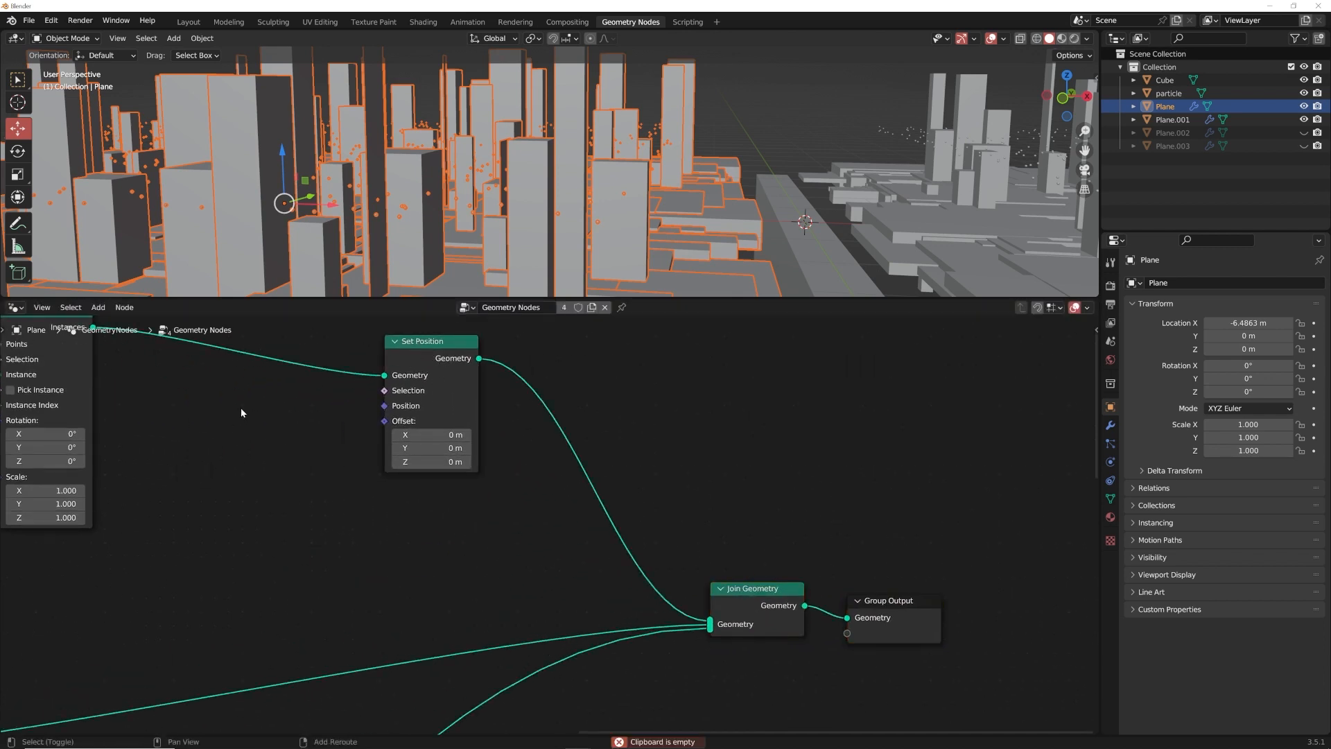
{"action": "key", "text": "shift+a"}
{"action": "type", "text": "rand"}
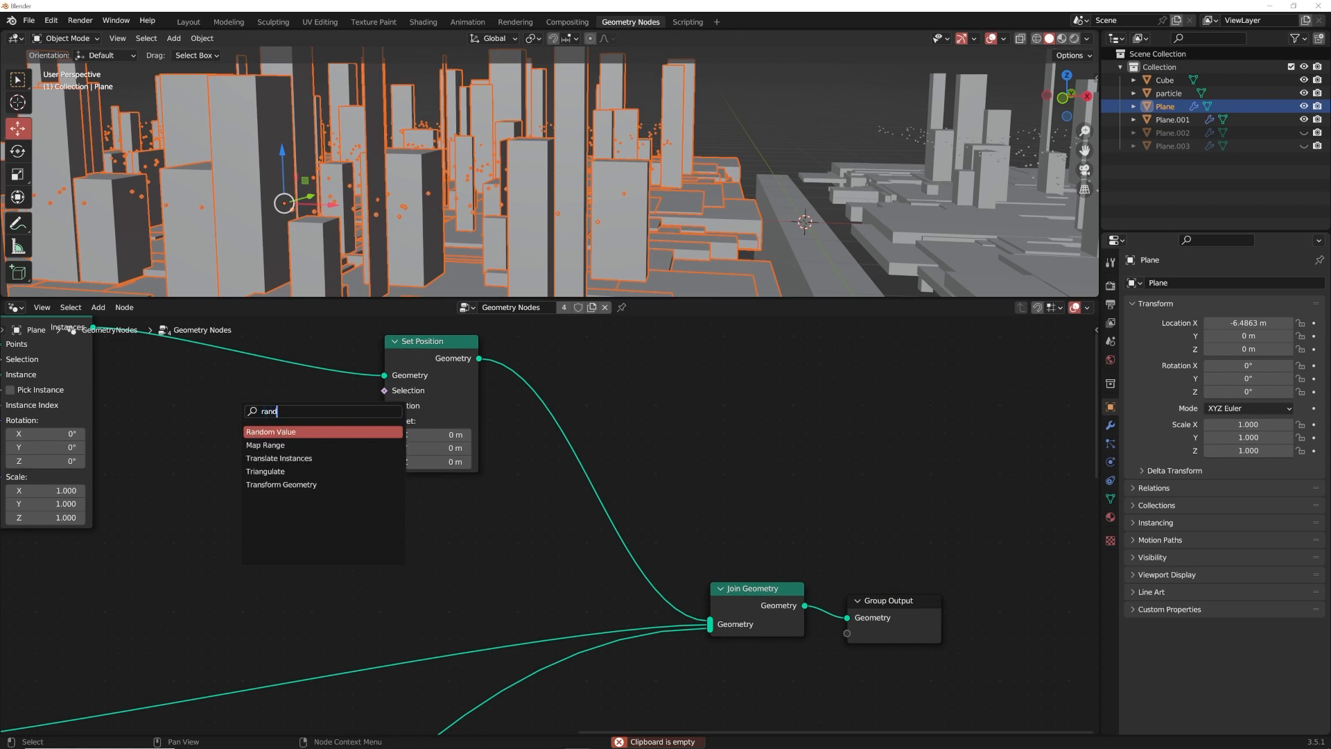
{"action": "key", "text": "Down"}
{"action": "left_click", "coordinate": [291, 432]}
{"action": "left_click", "coordinate": [201, 424]}
{"action": "left_click", "coordinate": [208, 436]}
{"action": "left_click", "coordinate": [216, 481]}
{"action": "left_click_drag", "start_coordinate": [253, 415], "coordinate": [388, 428]}
{"action": "middle_click_drag", "start_coordinate": [543, 149], "coordinate": [509, 188]}
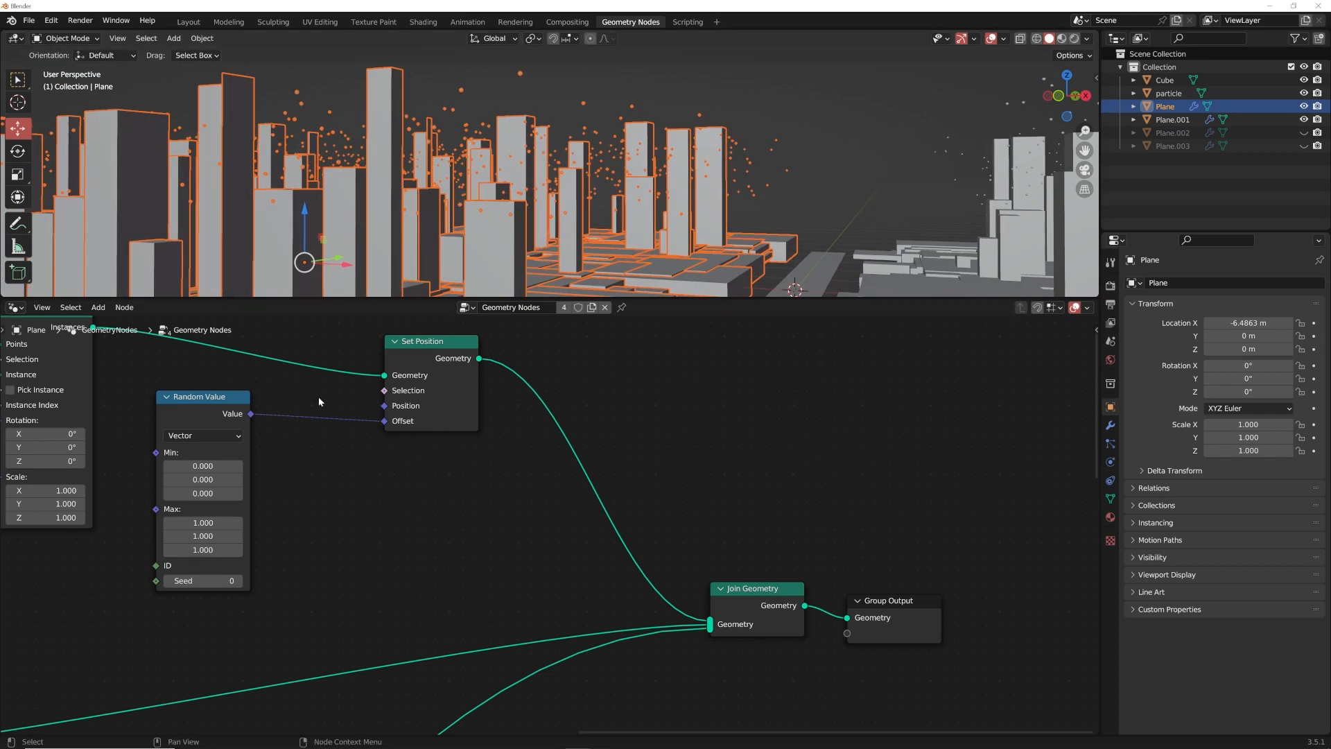
Set the Z translation of the sphere branch's Transform Geometry node to 0 m
{"action": "left_click_drag", "start_coordinate": [206, 548], "coordinate": [170, 549]}
{"action": "key", "text": "ctrl+z"}
{"action": "scroll", "coordinate": [243, 438], "scroll_direction": "down", "scroll_amount": 2}
{"action": "scroll", "coordinate": [430, 442], "scroll_direction": "up", "scroll_amount": 5}
{"action": "middle_click_drag", "start_coordinate": [434, 442], "coordinate": [398, 484]}
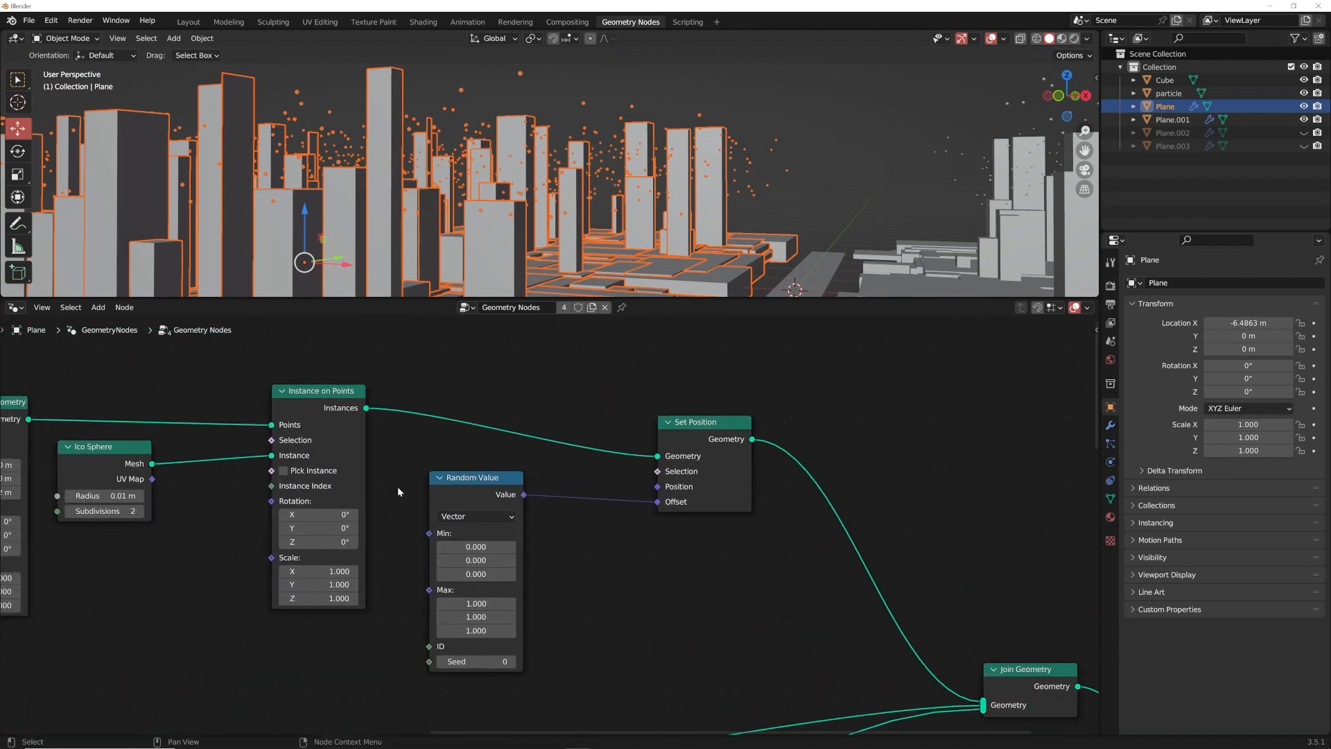
{"action": "middle_click_drag", "start_coordinate": [188, 470], "coordinate": [434, 449]}
{"action": "left_click_drag", "start_coordinate": [215, 386], "coordinate": [238, 385]}
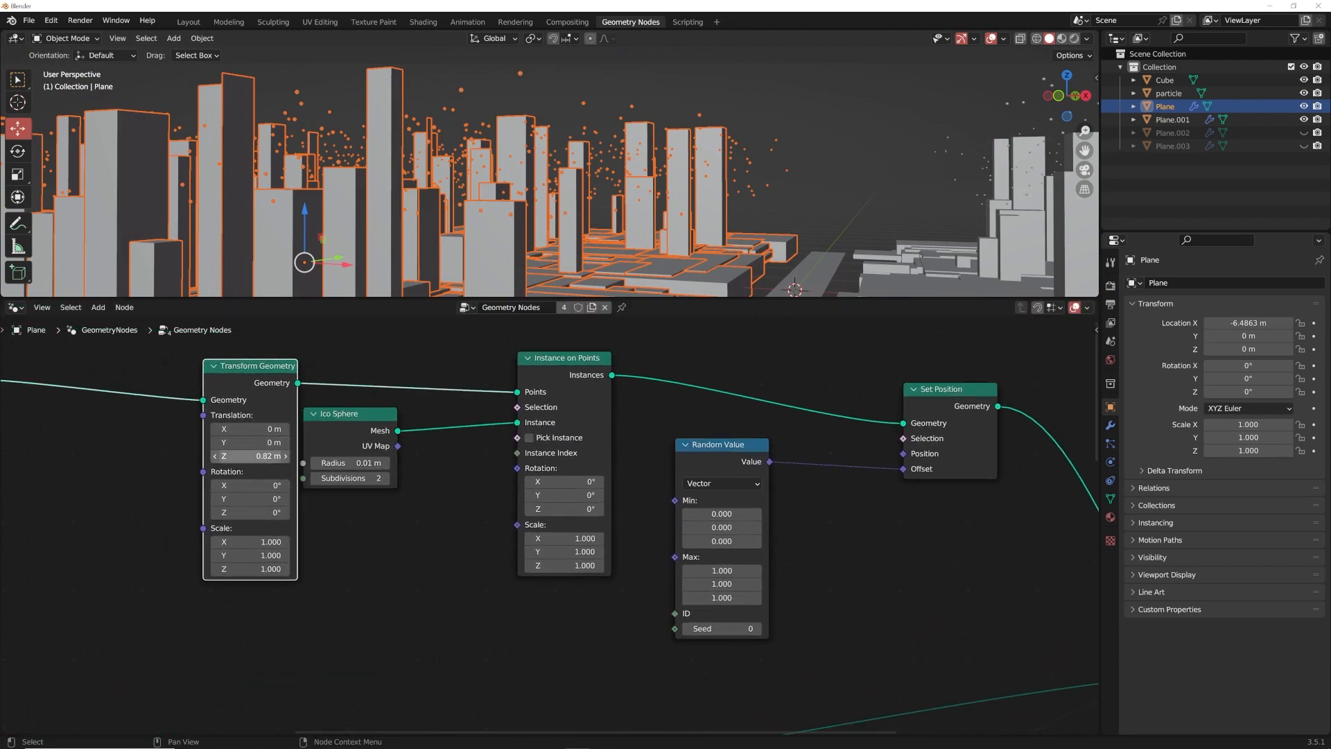
{"action": "type", "text": "0"}
{"action": "key", "text": "Return"}
Raise the Random Value node's maximum Z to 2.120 and check the vertical spread of the spheres
{"action": "middle_click_drag", "start_coordinate": [722, 570], "coordinate": [376, 542]}
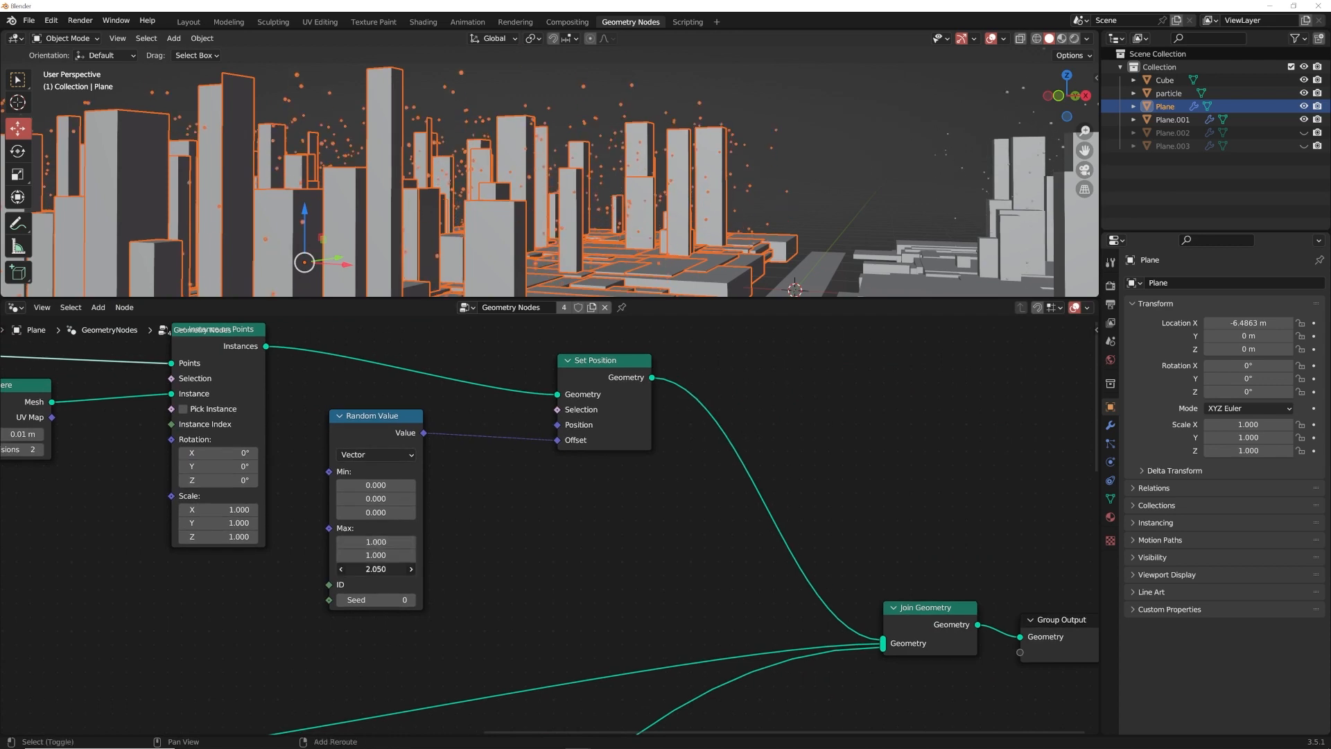
{"action": "middle_click_drag", "start_coordinate": [697, 228], "coordinate": [589, 201]}
{"action": "middle_click_drag", "start_coordinate": [145, 475], "coordinate": [380, 487]}
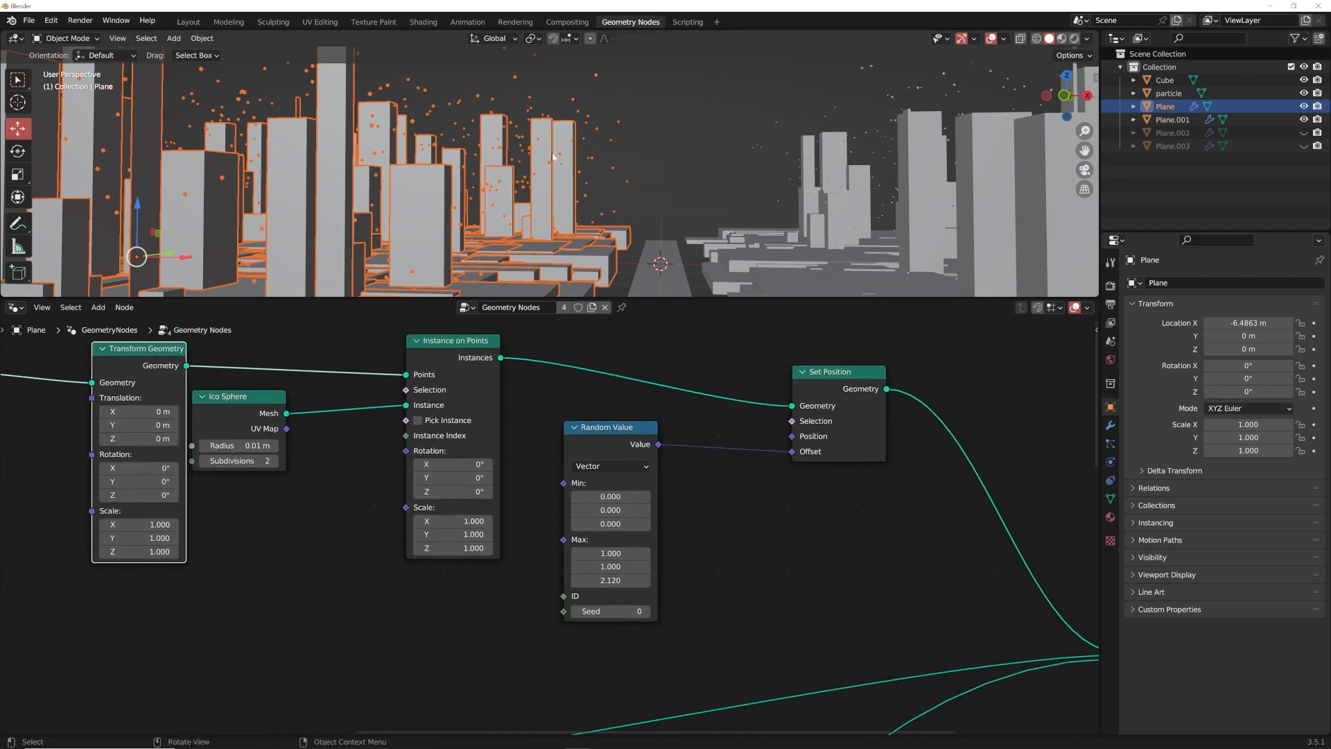
{"action": "middle_click_drag", "start_coordinate": [409, 229], "coordinate": [395, 229]}
Try a different density in the sphere branch's Distribute Points on Faces node, undo the change and deselect the panel
{"action": "middle_click_drag", "start_coordinate": [254, 514], "coordinate": [469, 509]}
{"action": "scroll", "coordinate": [468, 509], "scroll_direction": "down", "scroll_amount": 4}
{"action": "left_click_drag", "start_coordinate": [154, 471], "coordinate": [236, 471]}
{"action": "left_click", "coordinate": [699, 156]}
{"action": "middle_click_drag", "start_coordinate": [699, 156], "coordinate": [585, 189]}
{"action": "key", "text": "ctrl+z"}
{"action": "key", "text": "ctrl+z"}
{"action": "left_click", "coordinate": [857, 140]}
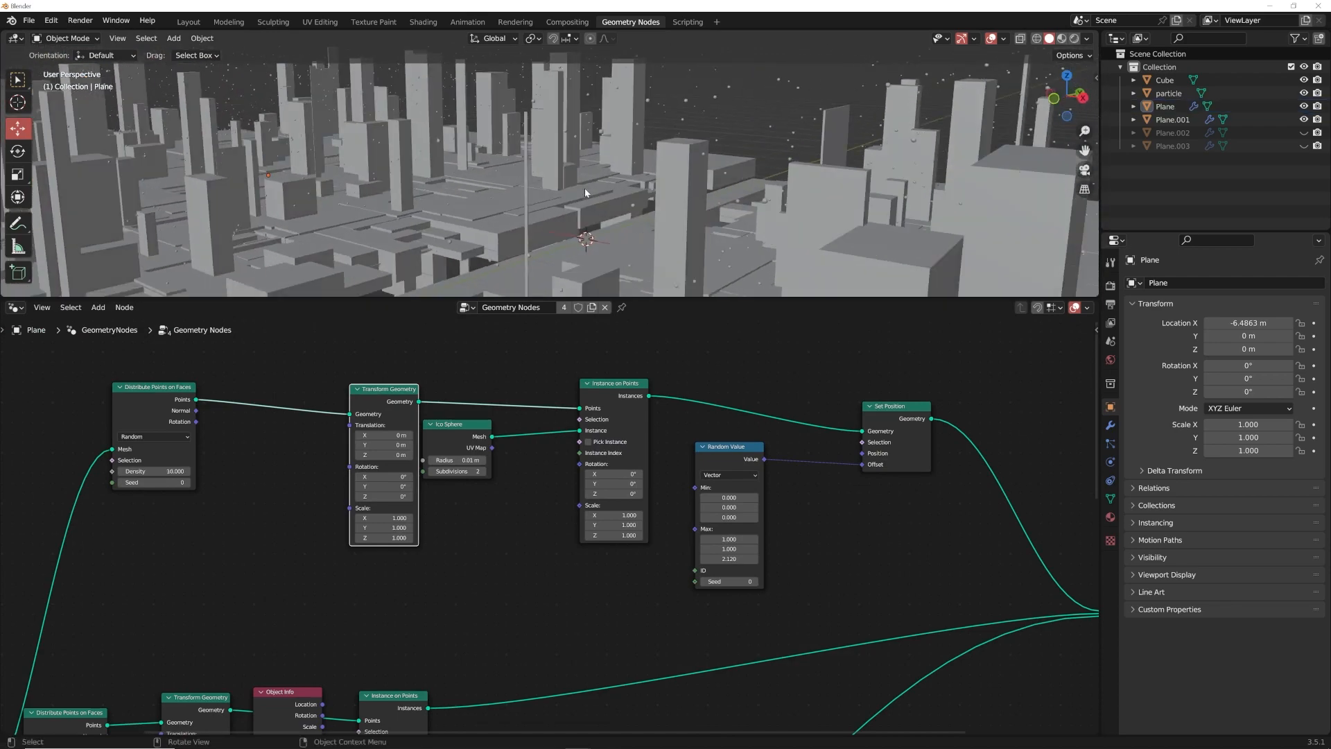
Make the hidden Plane.002 and Plane.003 panels visible again and check the complete environment
{"action": "left_click_drag", "start_coordinate": [1304, 134], "coordinate": [1304, 146]}
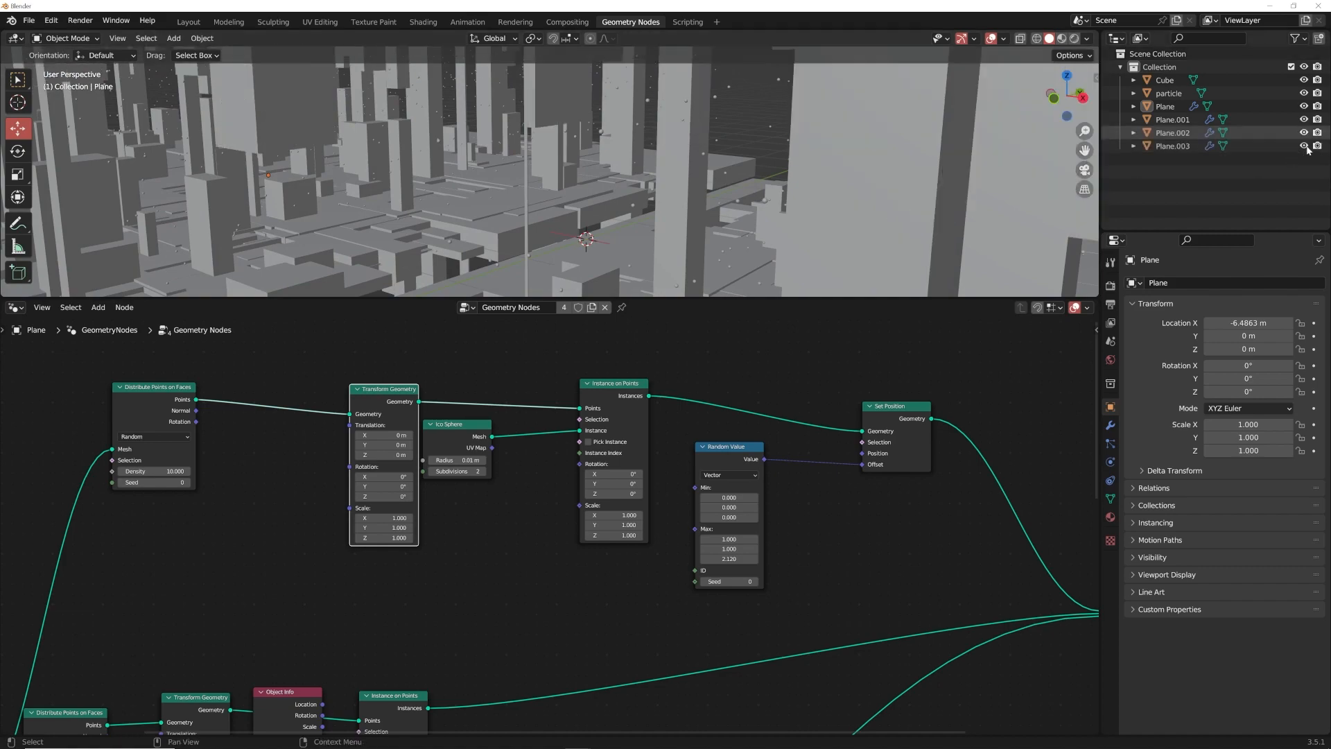
{"action": "scroll", "coordinate": [515, 174], "scroll_direction": "down", "scroll_amount": 4}
{"action": "middle_click_drag", "start_coordinate": [514, 173], "coordinate": [579, 212]}
{"action": "scroll", "coordinate": [517, 317], "scroll_direction": "up", "scroll_amount": 4}
{"action": "middle_click_drag", "start_coordinate": [594, 328], "coordinate": [517, 298]}
Add a plane mesh at the origin and give it a new geometry node tree
{"action": "key", "text": "shift+a"}
{"action": "mouse_move", "coordinate": [519, 297]}
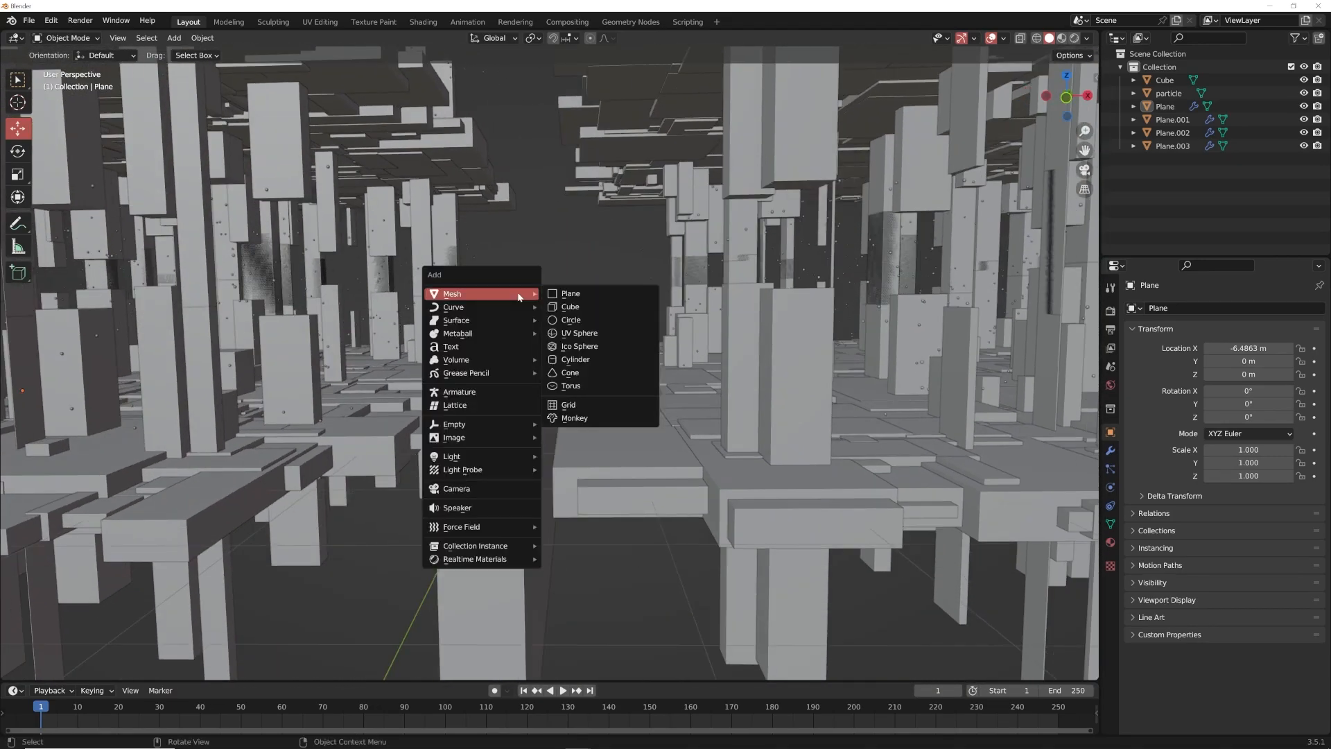
{"action": "left_click", "coordinate": [570, 294]}
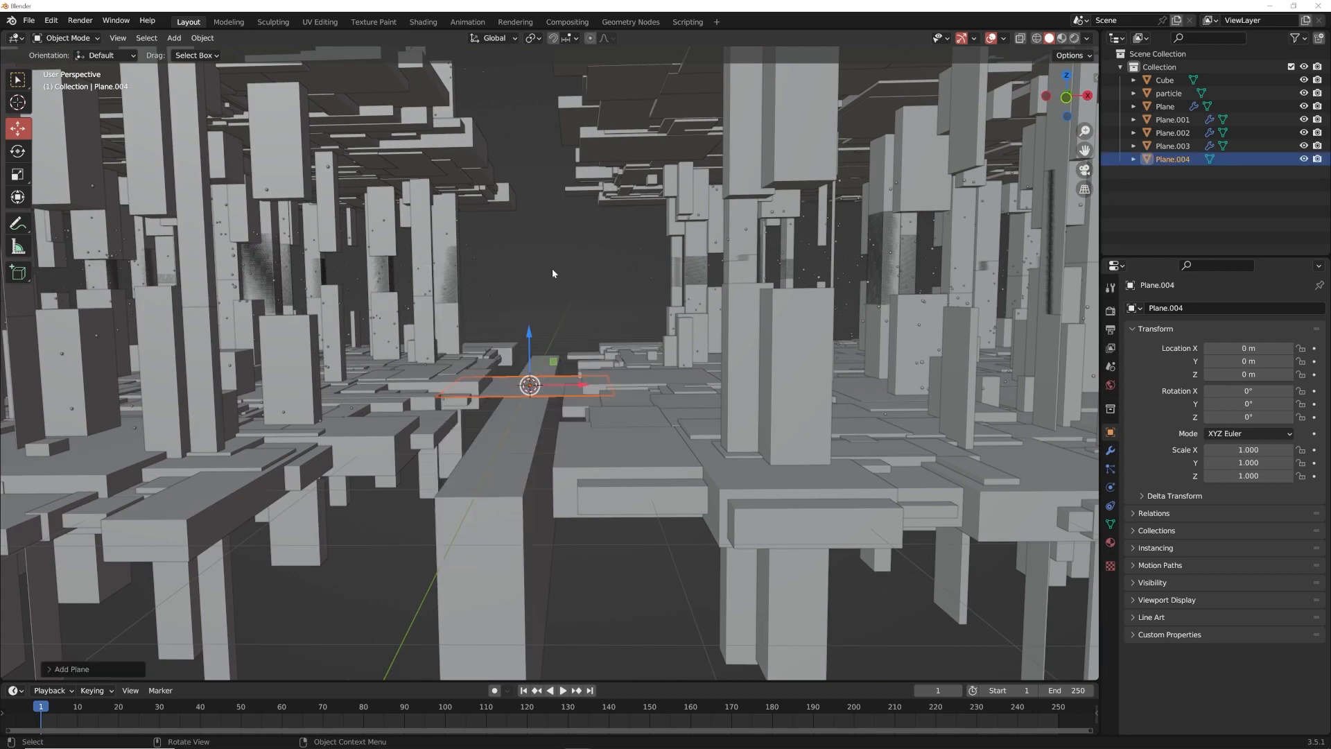
{"action": "left_click", "coordinate": [631, 21]}
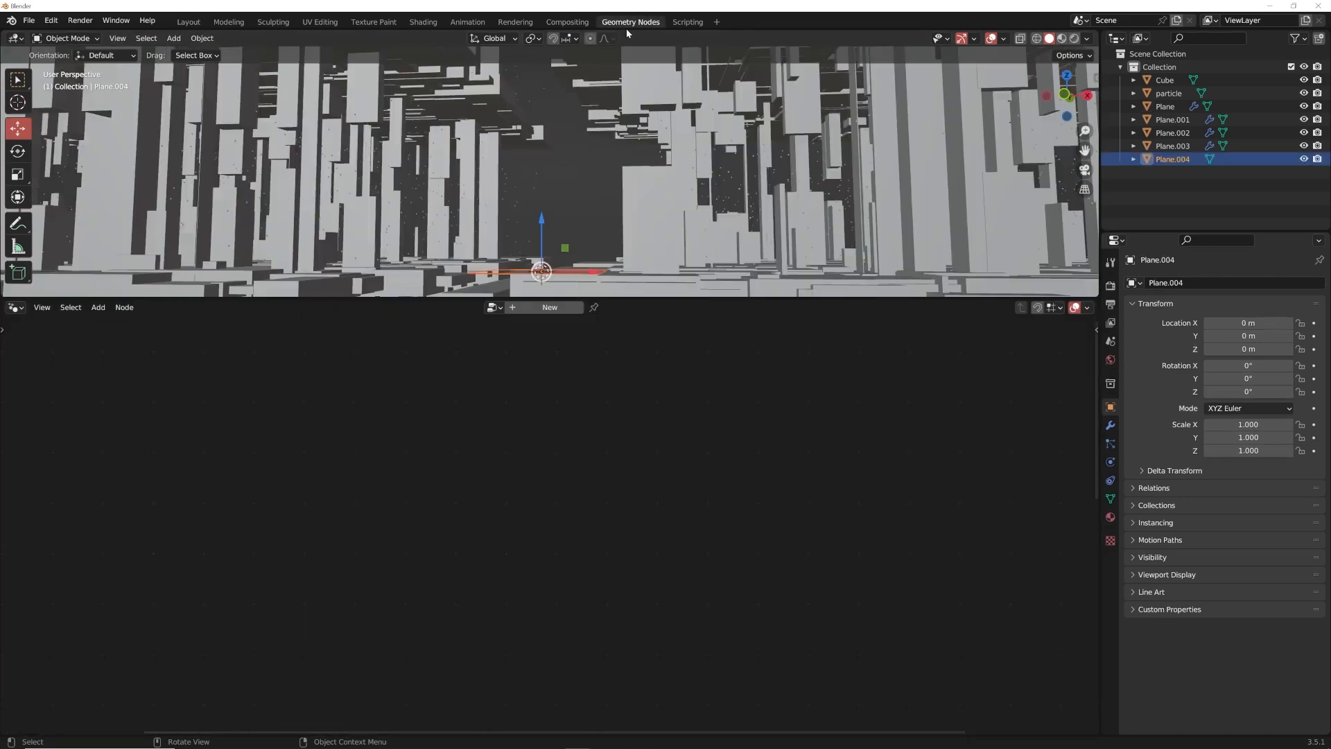
{"action": "left_click", "coordinate": [534, 310]}
{"action": "middle_click_drag", "start_coordinate": [548, 274], "coordinate": [572, 175]}
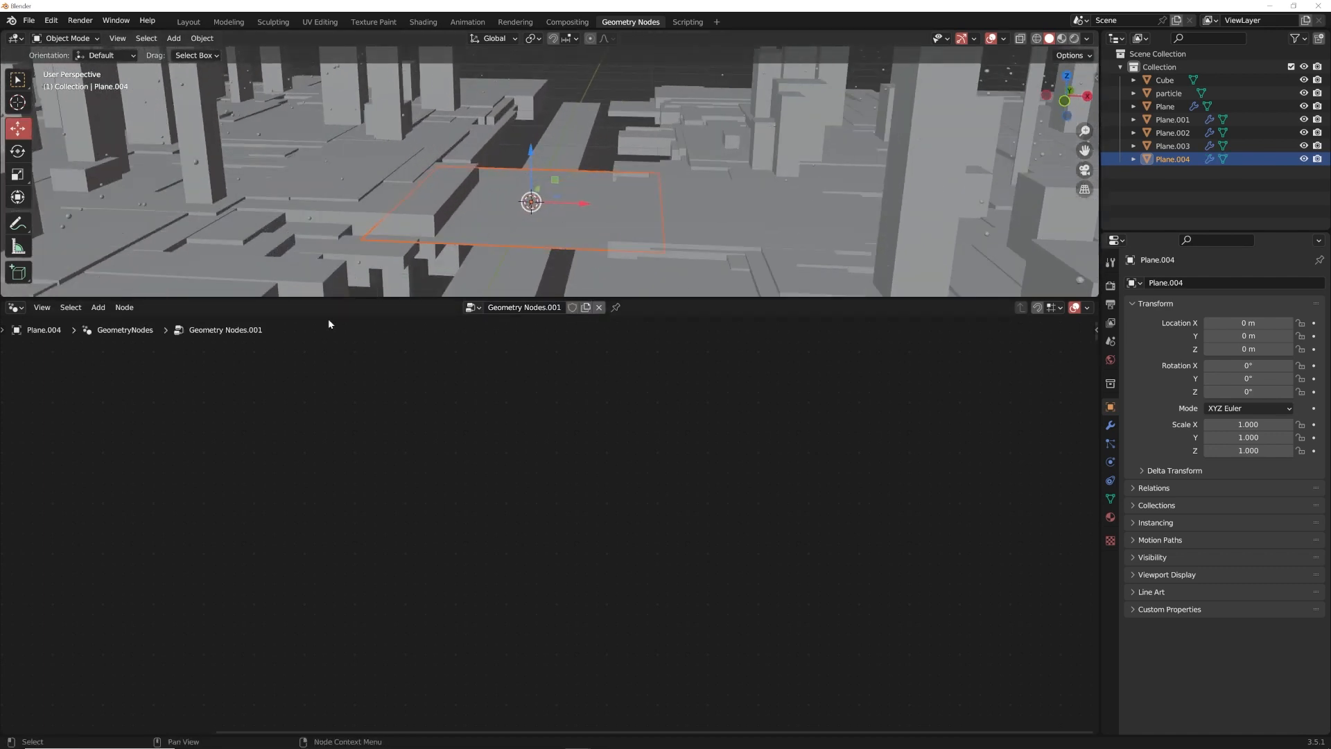
Save the project to the Desktop as "geo space 1.blend"
{"action": "left_click", "coordinate": [28, 20]}
{"action": "left_click", "coordinate": [66, 122]}
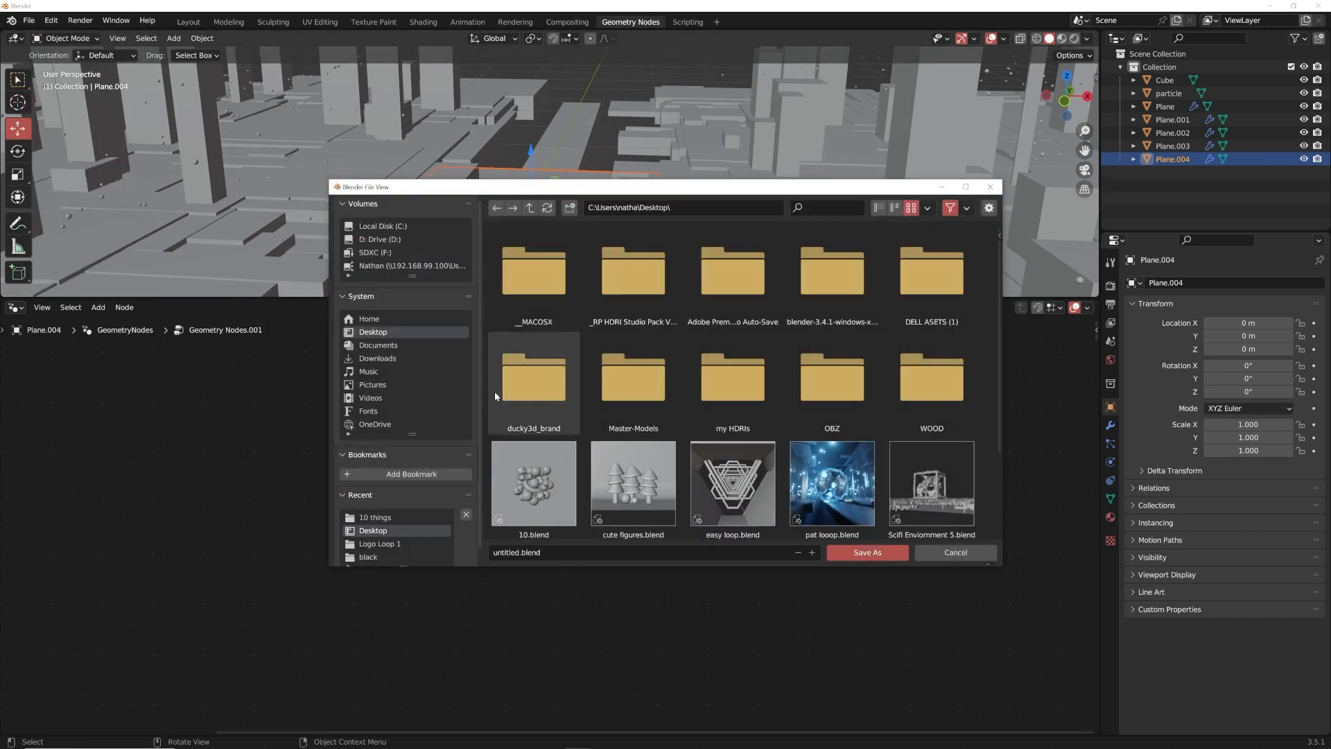
{"action": "left_click", "coordinate": [552, 554]}
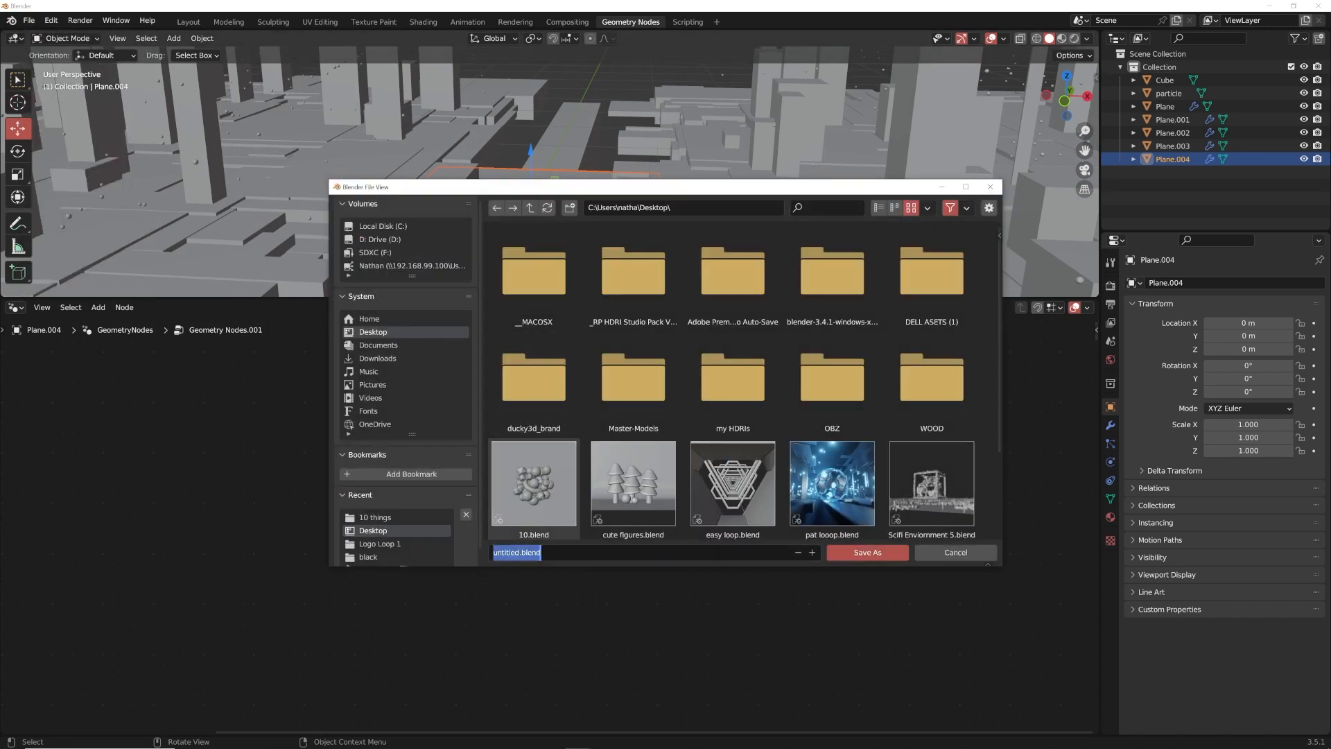
{"action": "type", "text": "geo space 1"}
{"action": "key", "text": "Return"}
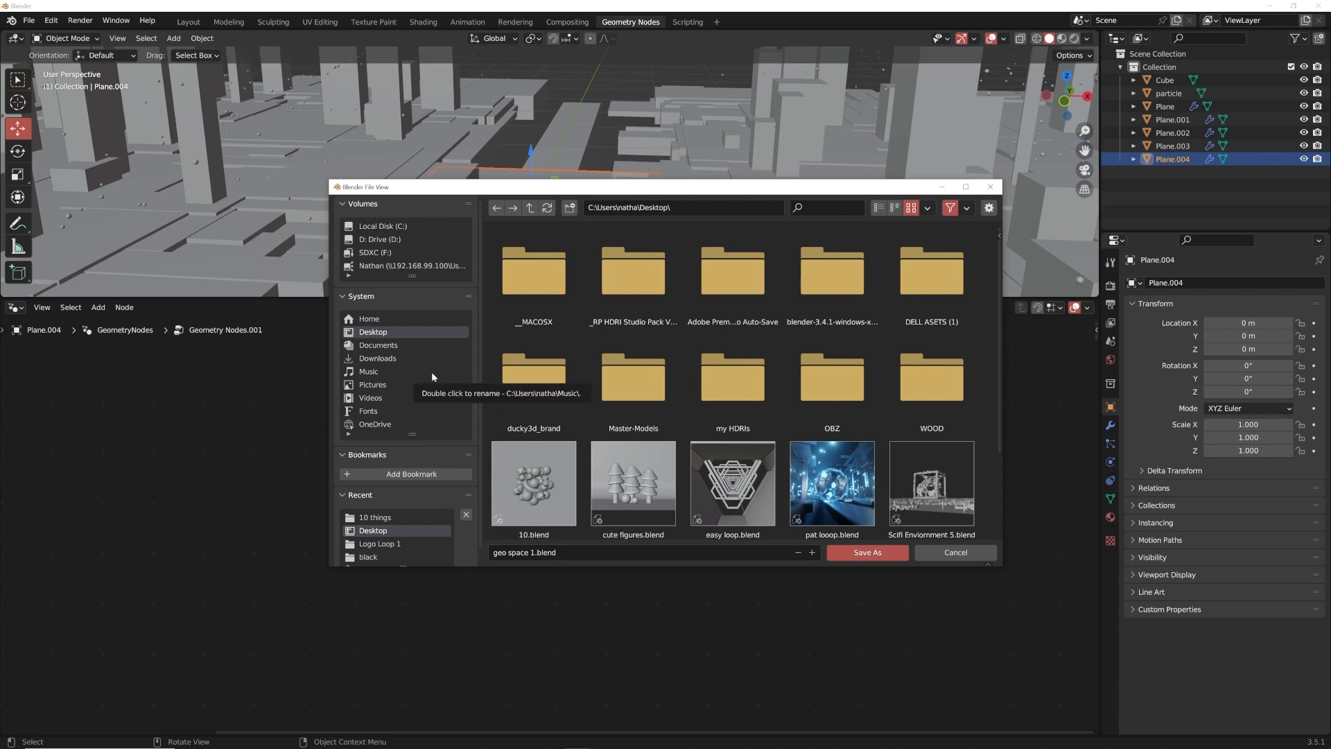
{"action": "left_click", "coordinate": [868, 552]}
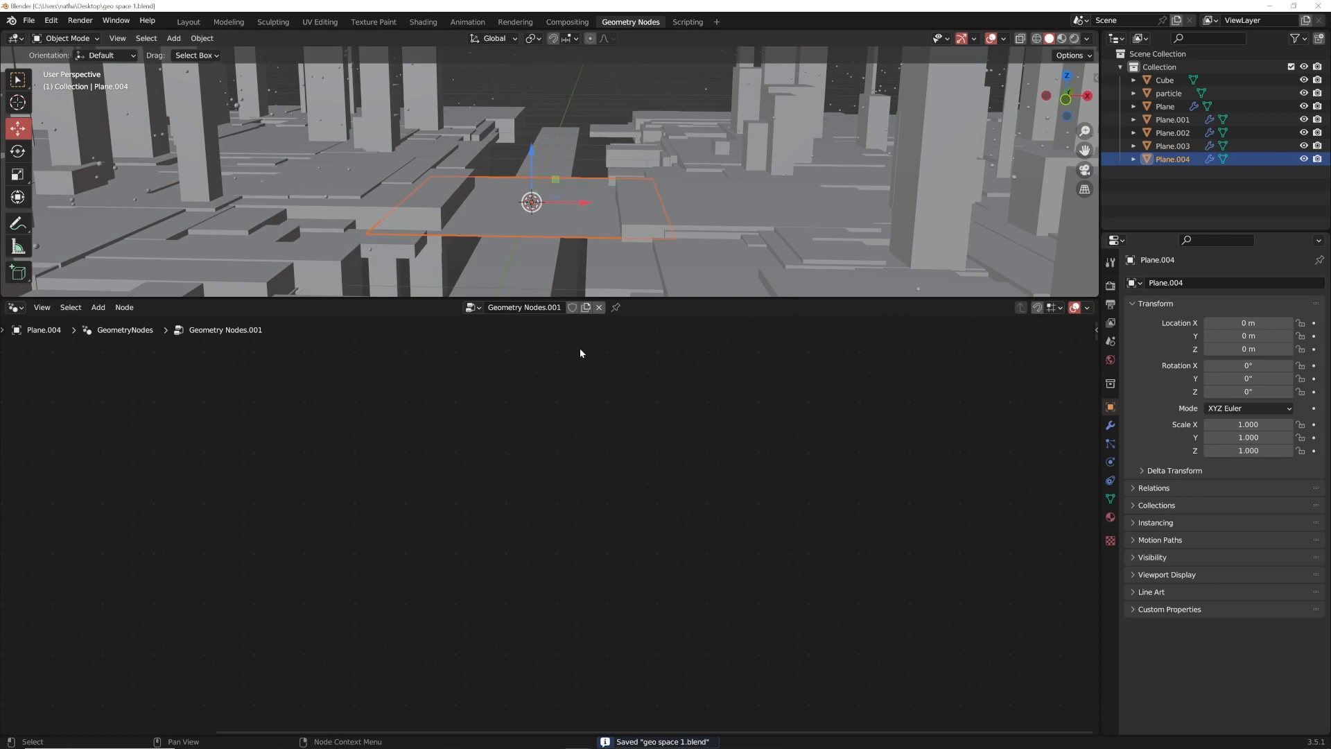
Replace the Group Input node with an Ico Sphere node of 2 subdivisions connected to the Group Output
{"action": "key", "text": "Home"}
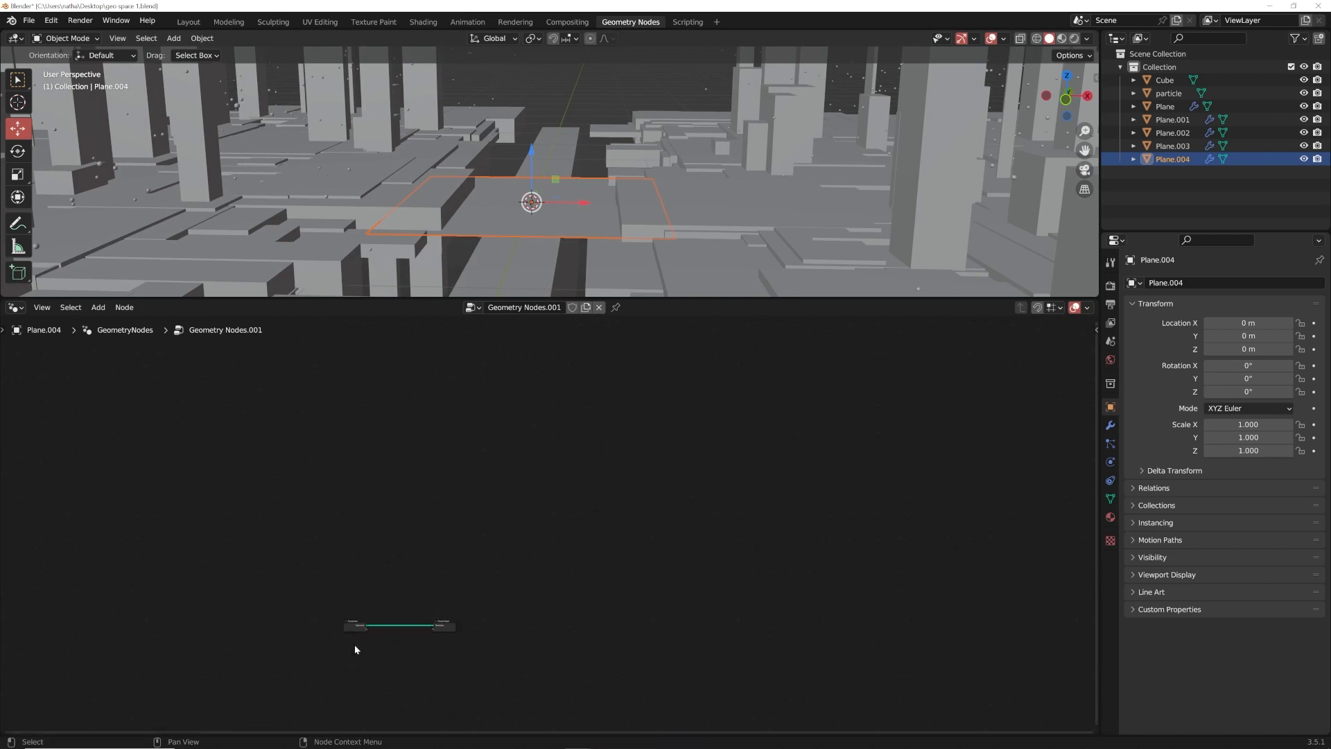
{"action": "scroll", "coordinate": [460, 529], "scroll_direction": "up", "scroll_amount": 6}
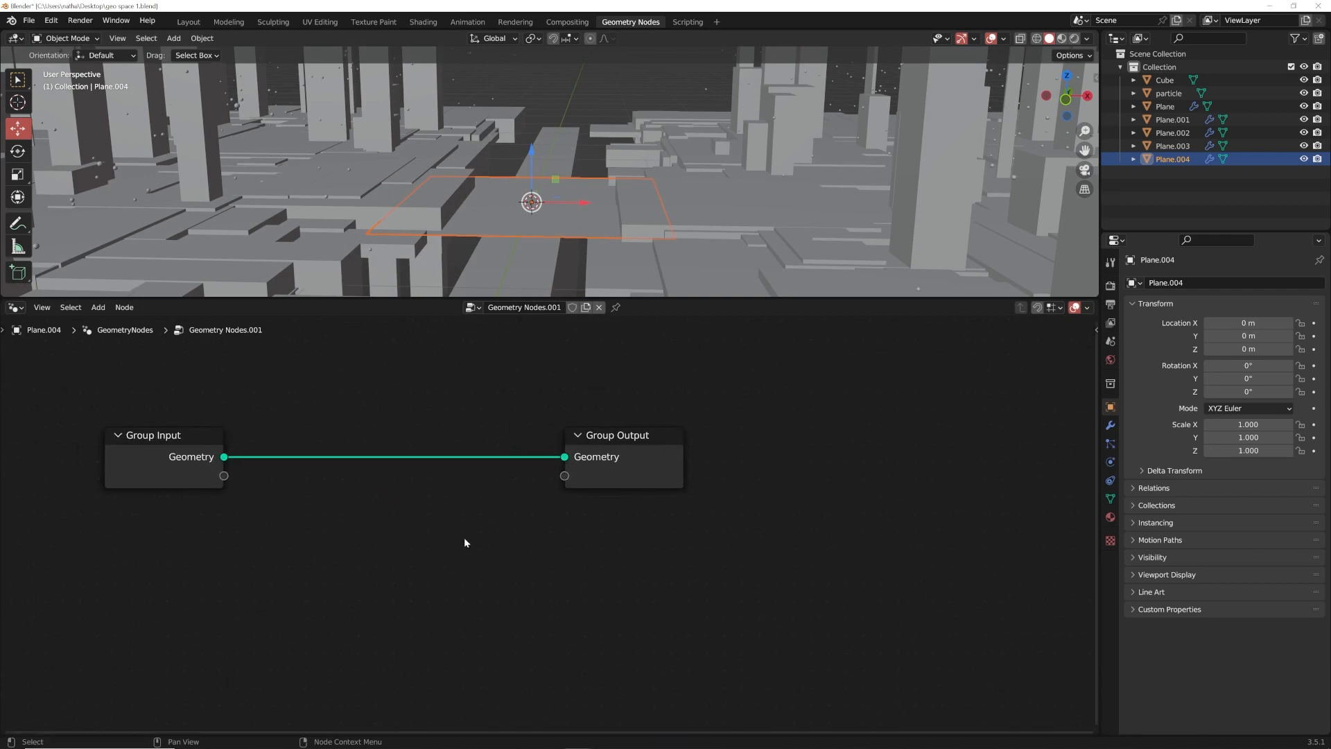
{"action": "left_click", "coordinate": [189, 452]}
{"action": "key", "text": "x"}
{"action": "key", "text": "shift+a"}
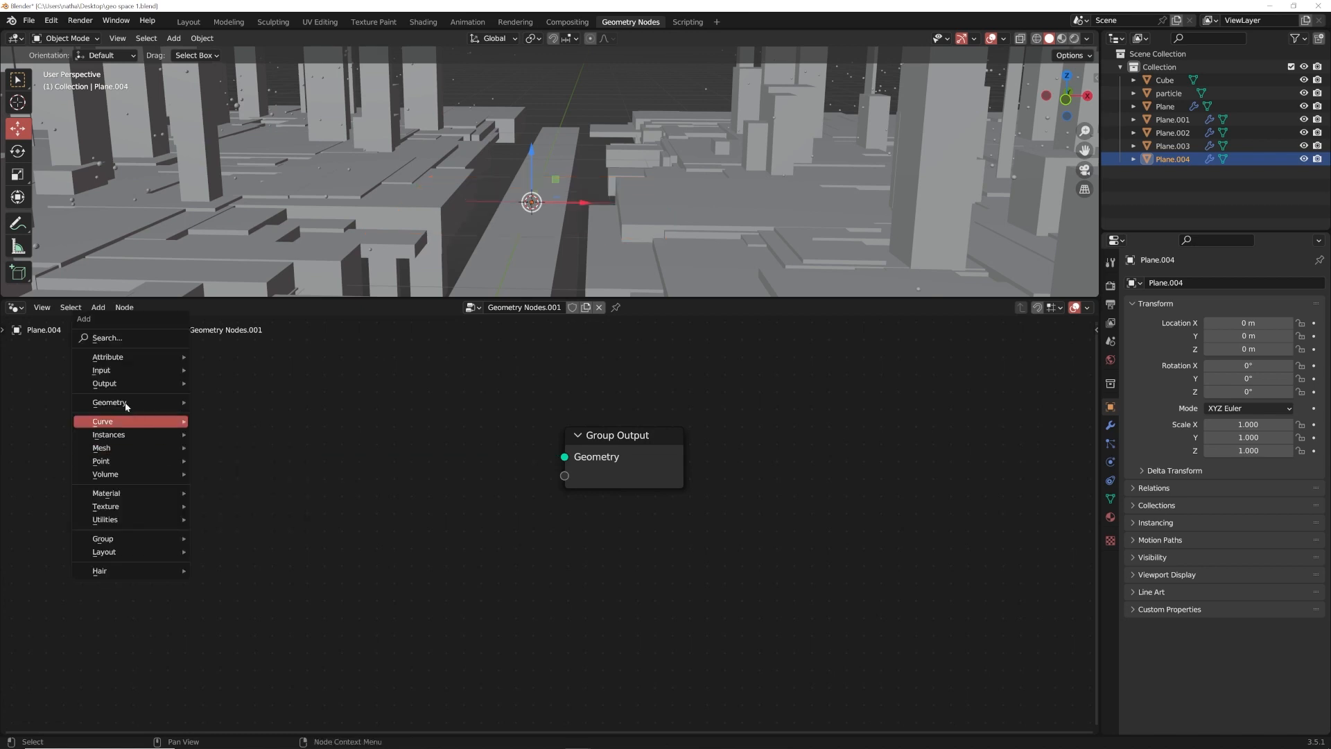
{"action": "left_click", "coordinate": [117, 338]}
{"action": "type", "text": "ico"}
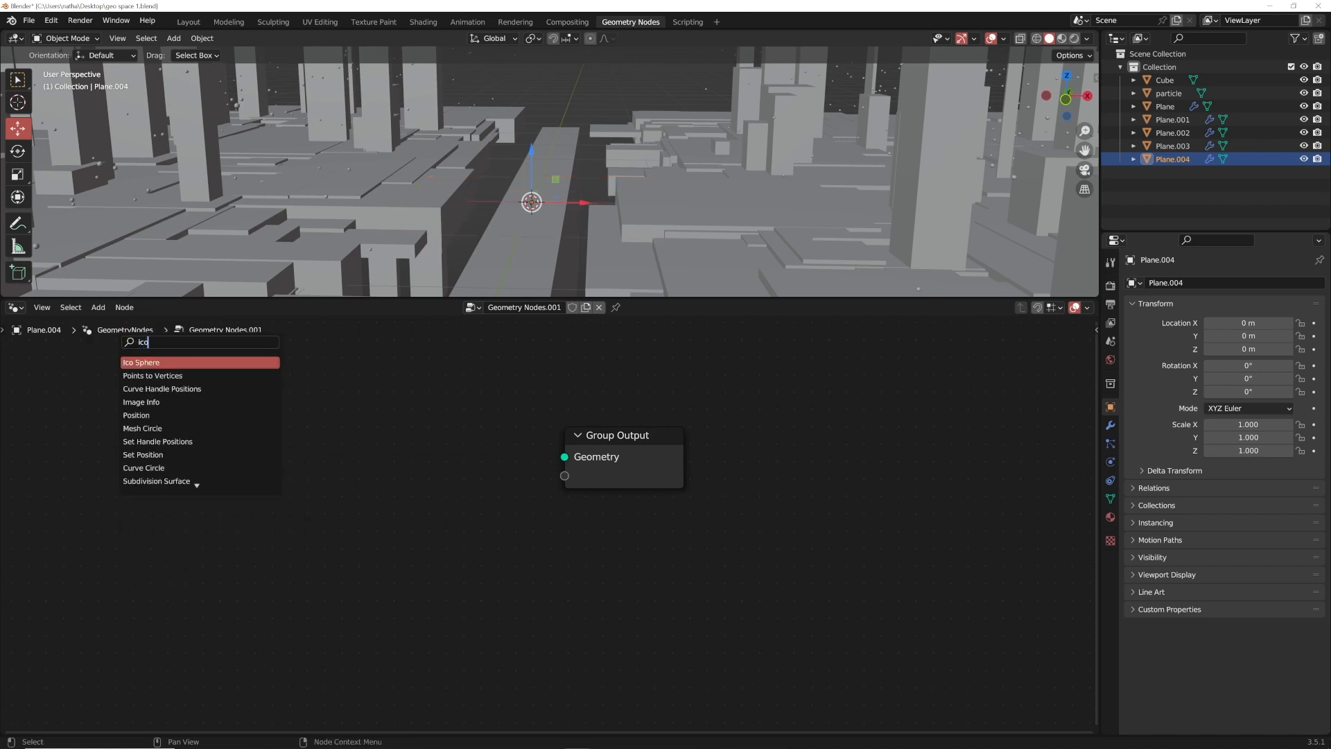
{"action": "key", "text": "Return"}
{"action": "left_click_drag", "start_coordinate": [230, 393], "coordinate": [574, 458]}
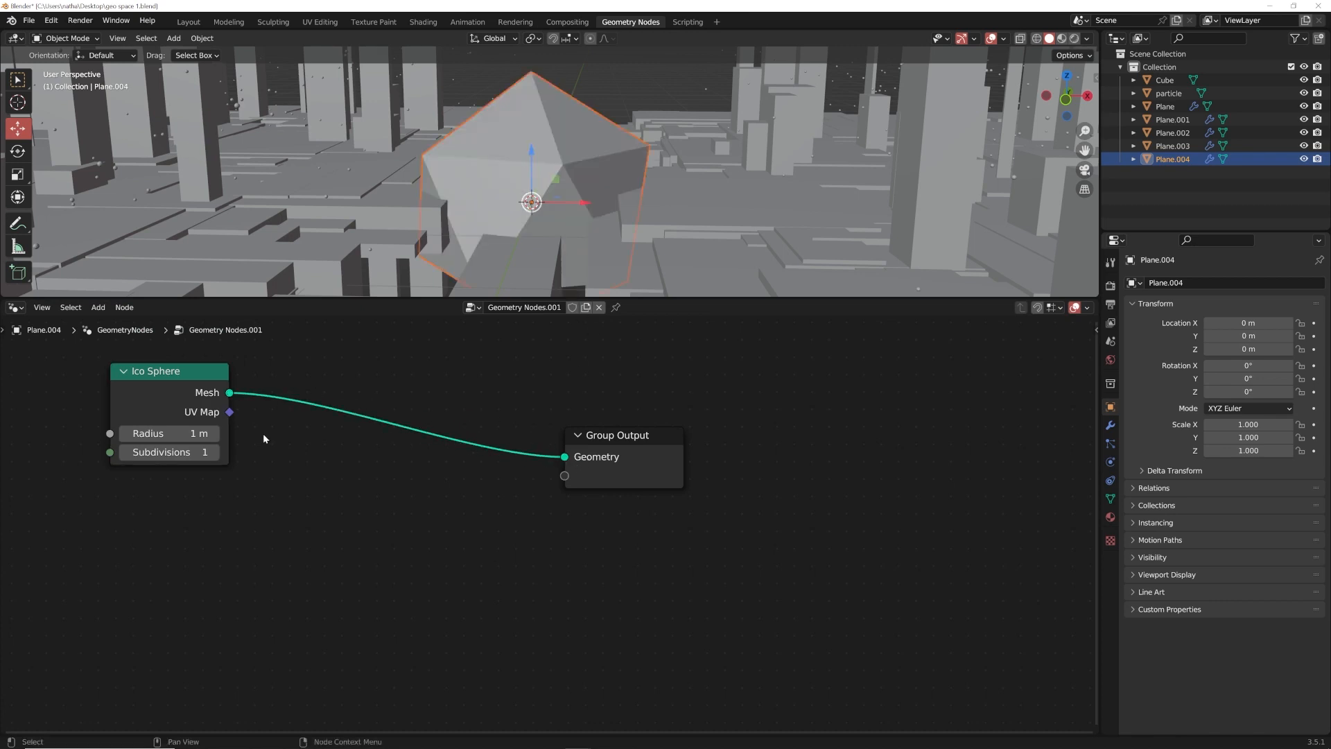
{"action": "left_click", "coordinate": [215, 452]}
Scale the ico sphere object to about 0.219 and raise it along Z to about 0.163 m
{"action": "key", "text": "s"}
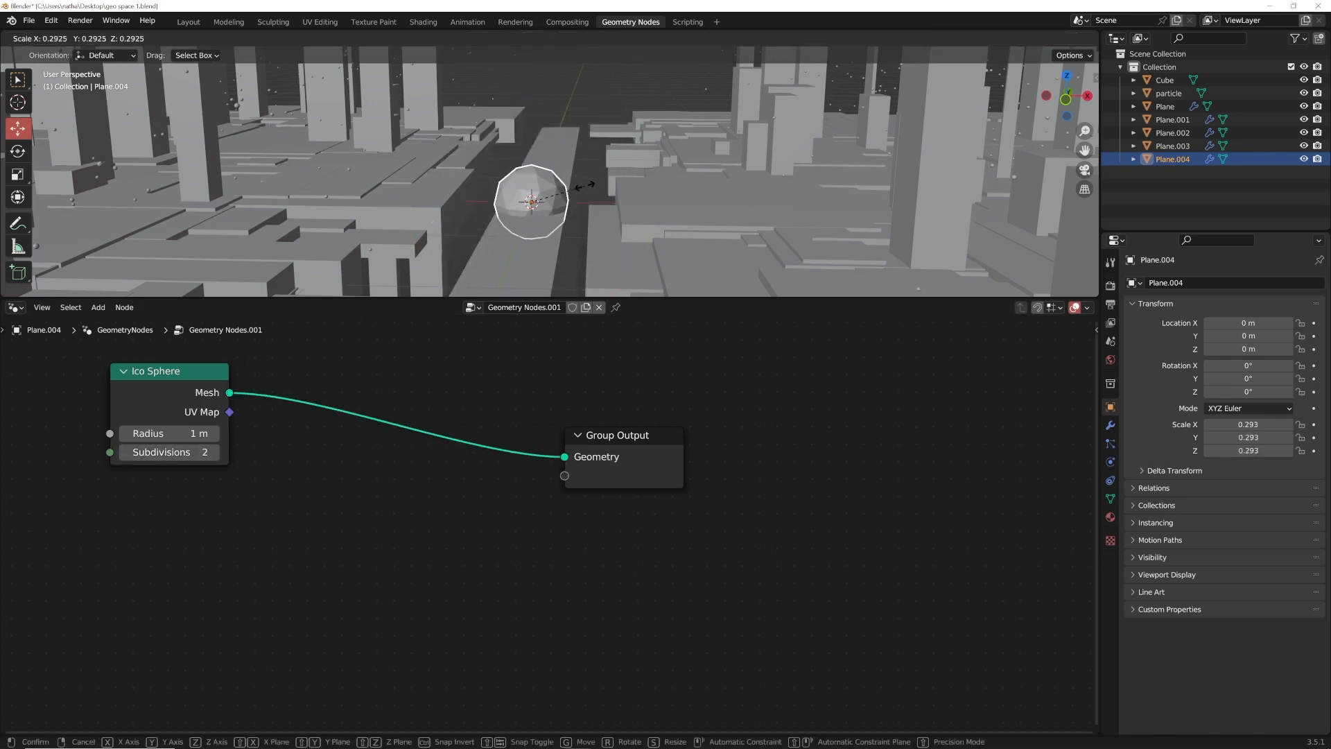
{"action": "left_click", "coordinate": [567, 189]}
{"action": "key", "text": "g"}
{"action": "key", "text": "z"}
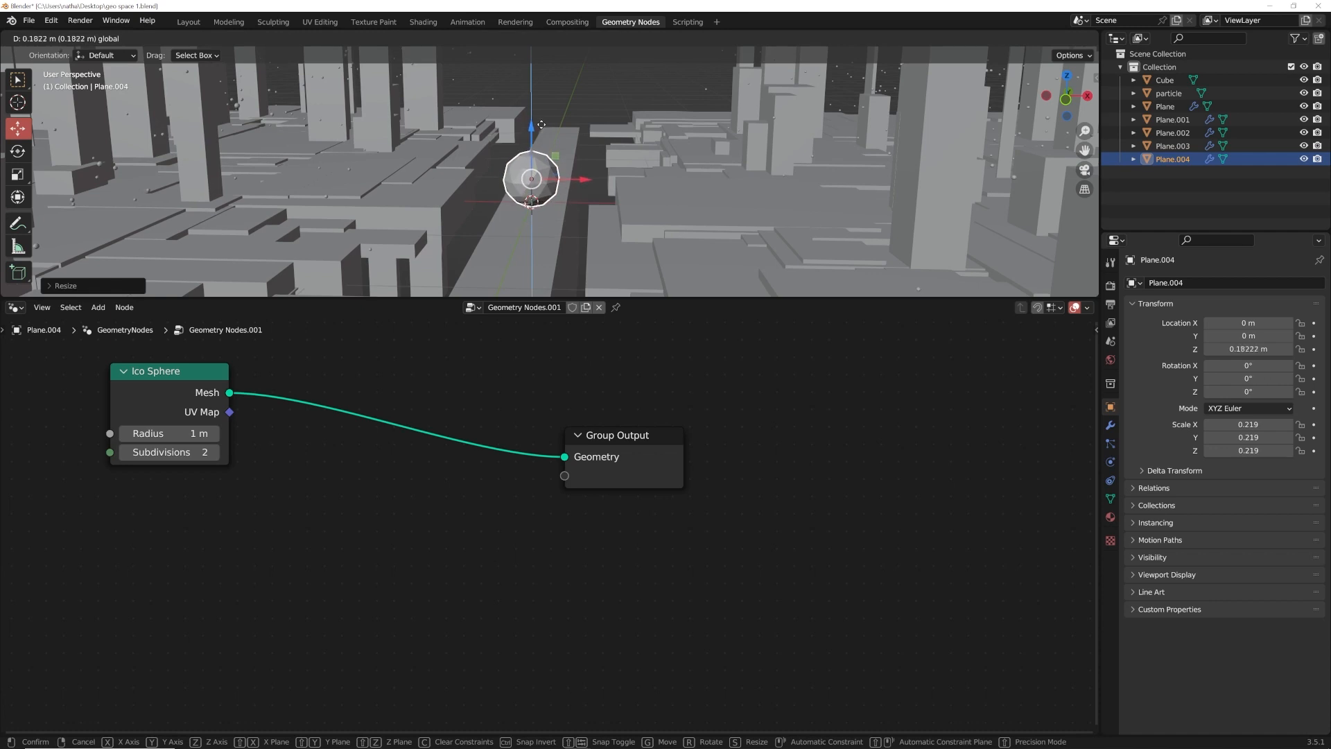
{"action": "left_click_drag", "start_coordinate": [541, 125], "coordinate": [542, 127]}
{"action": "key", "text": "KP_Decimal"}
Insert a Dual Mesh node between the Ico Sphere and the Group Output
{"action": "middle_click_drag", "start_coordinate": [564, 110], "coordinate": [437, 149]}
{"action": "scroll", "coordinate": [336, 372], "scroll_direction": "up", "scroll_amount": 1}
{"action": "key", "text": "shift+a"}
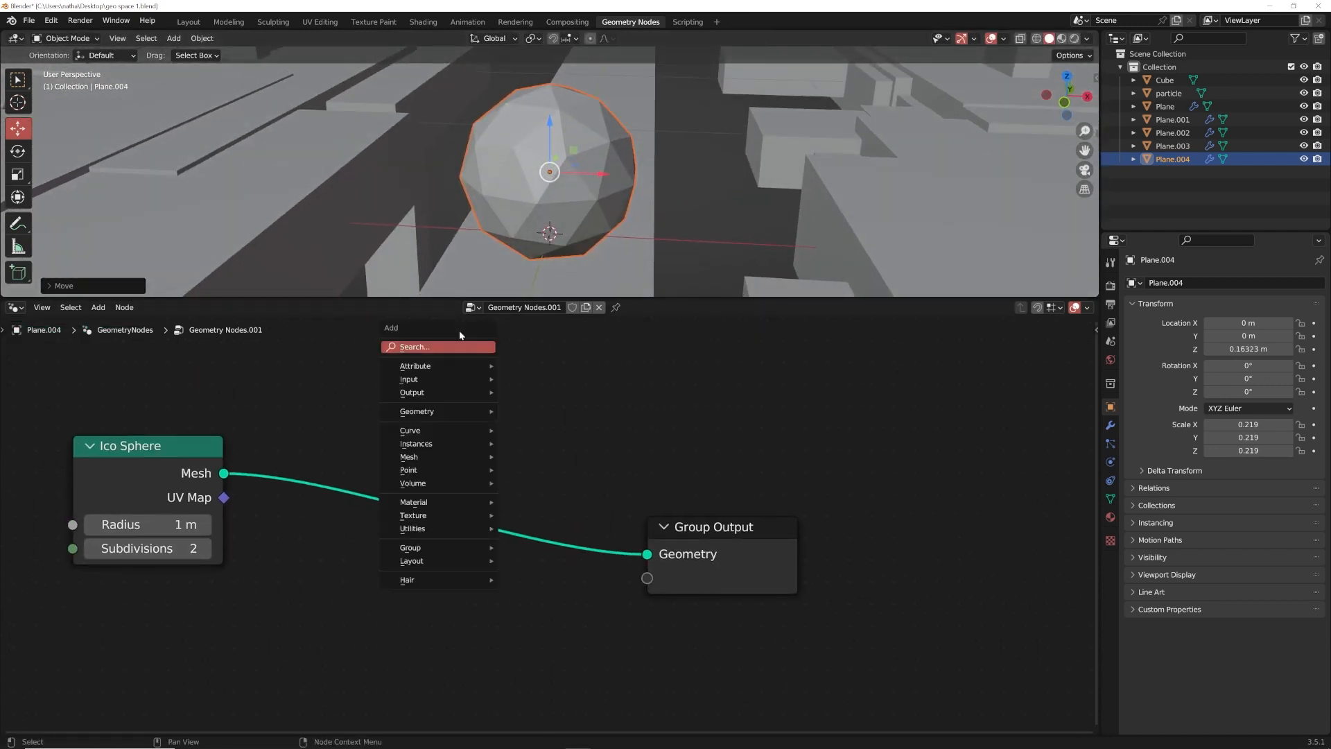
{"action": "left_click", "coordinate": [460, 347]}
{"action": "type", "text": "dual"}
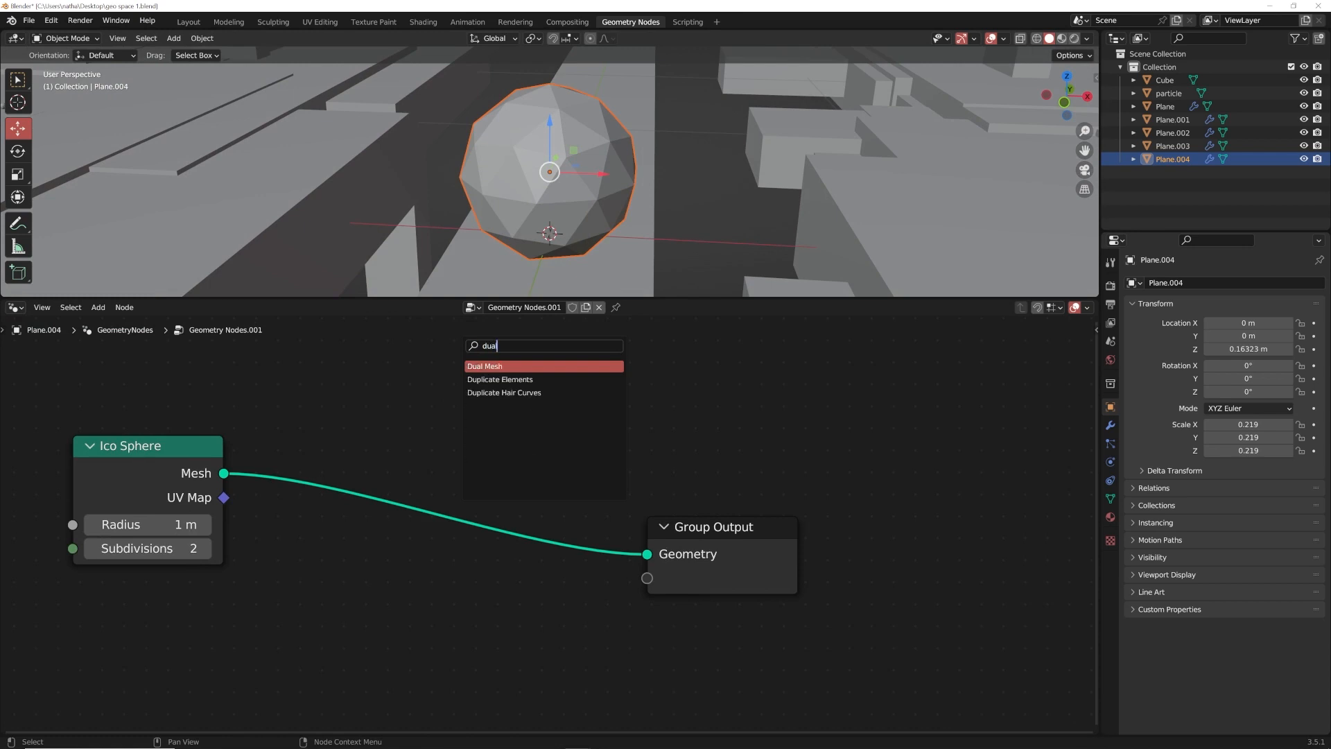
{"action": "left_click", "coordinate": [478, 366]}
{"action": "left_click", "coordinate": [354, 536]}
{"action": "scroll", "coordinate": [604, 180], "scroll_direction": "up", "scroll_amount": 3}
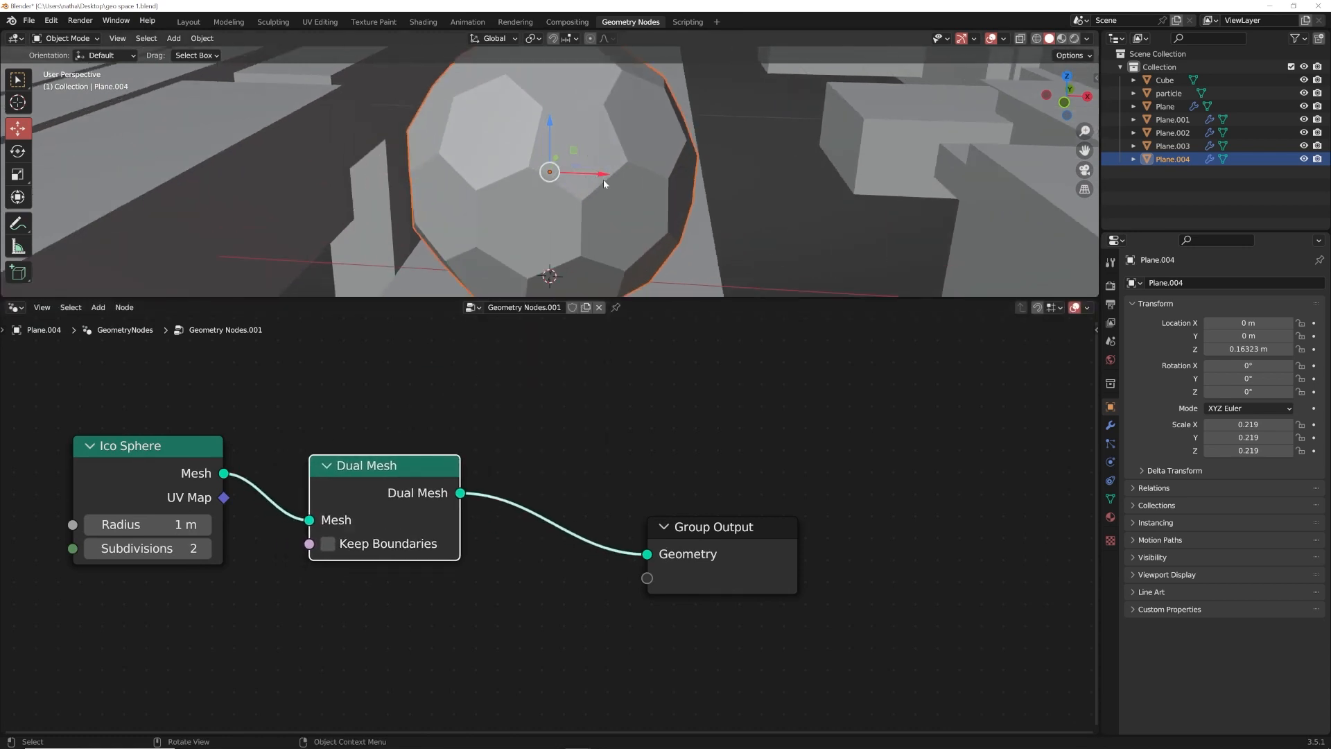
{"action": "scroll", "coordinate": [606, 233], "scroll_direction": "down", "scroll_amount": 3}
{"action": "mouse_move", "coordinate": [620, 209]}
{"action": "middle_mouse_down"}
{"action": "mouse_move", "coordinate": [625, 169]}
{"action": "mouse_move", "coordinate": [620, 202]}
{"action": "middle_mouse_up"}
Make room before the Group Output and insert a Split Edges node after Dual Mesh
{"action": "middle_click_drag", "start_coordinate": [708, 500], "coordinate": [452, 489]}
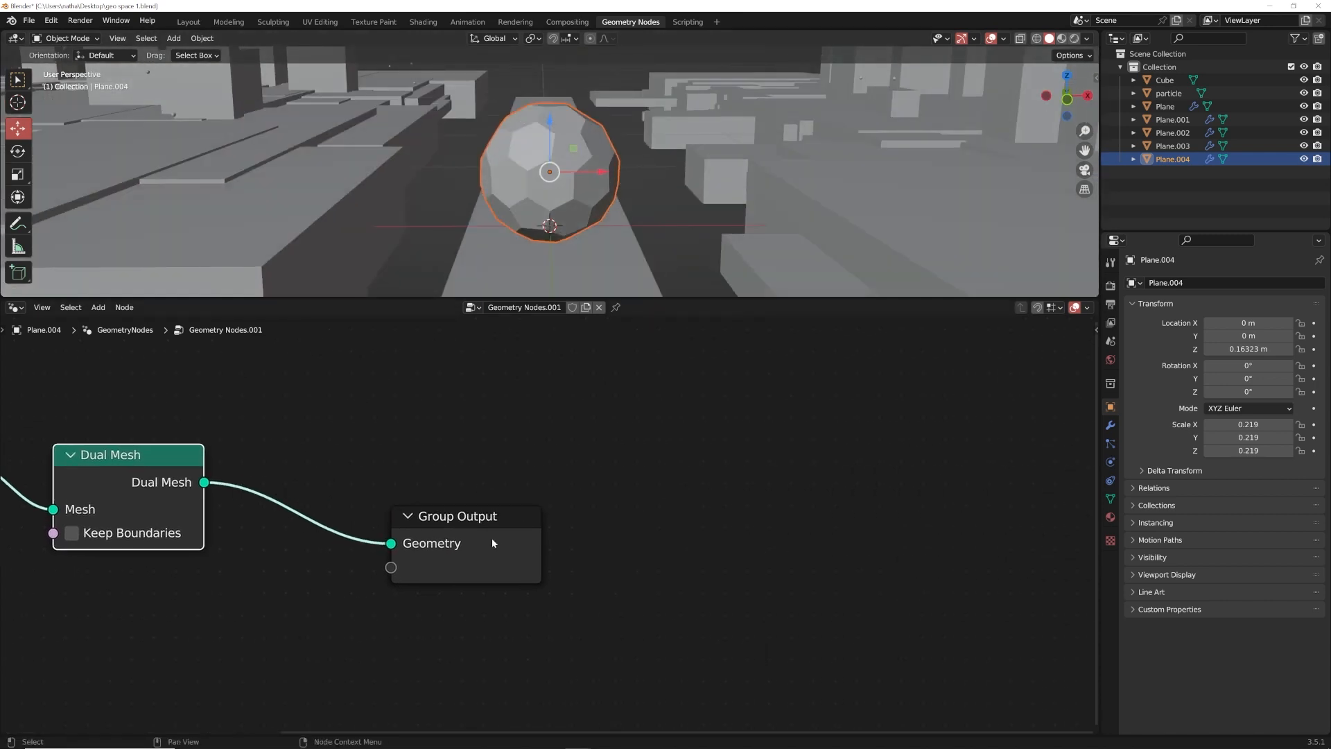
{"action": "left_click_drag", "start_coordinate": [493, 539], "coordinate": [652, 473]}
{"action": "key", "text": "shift+a"}
{"action": "left_click", "coordinate": [372, 372]}
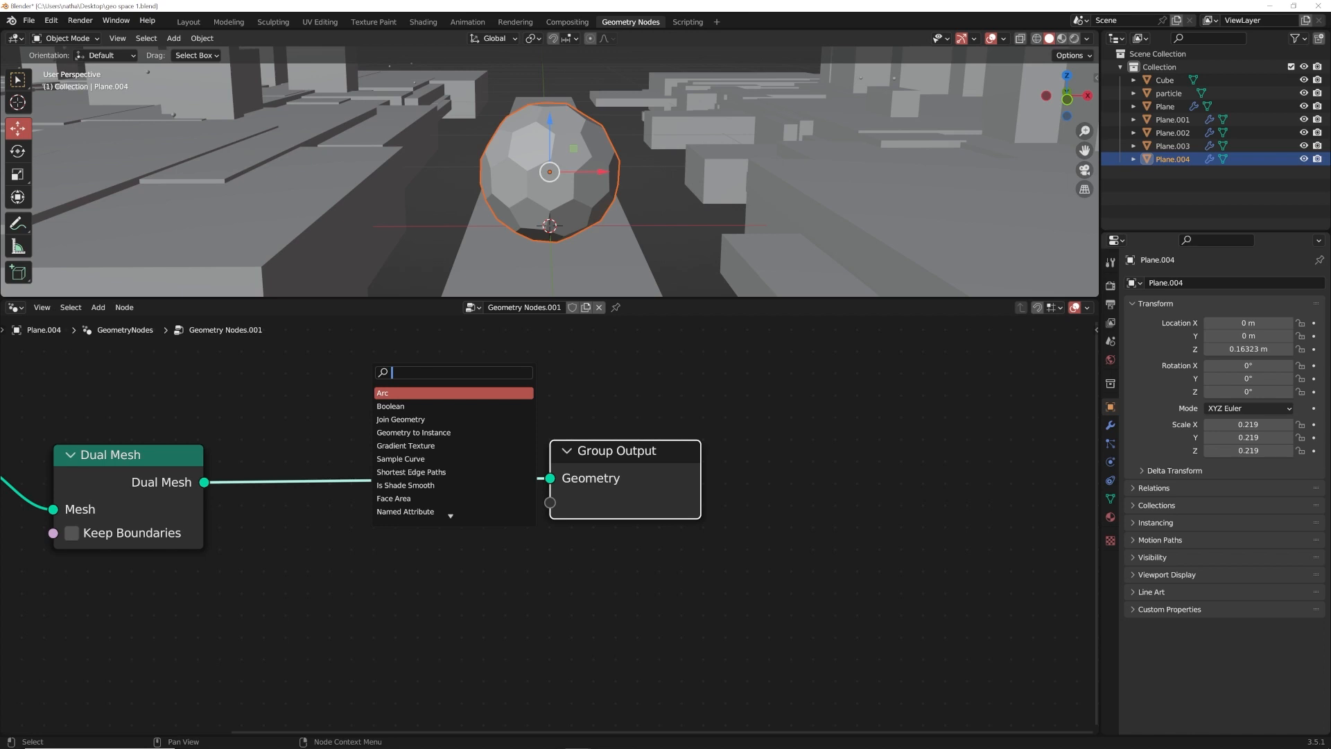
{"action": "type", "text": "split ed"}
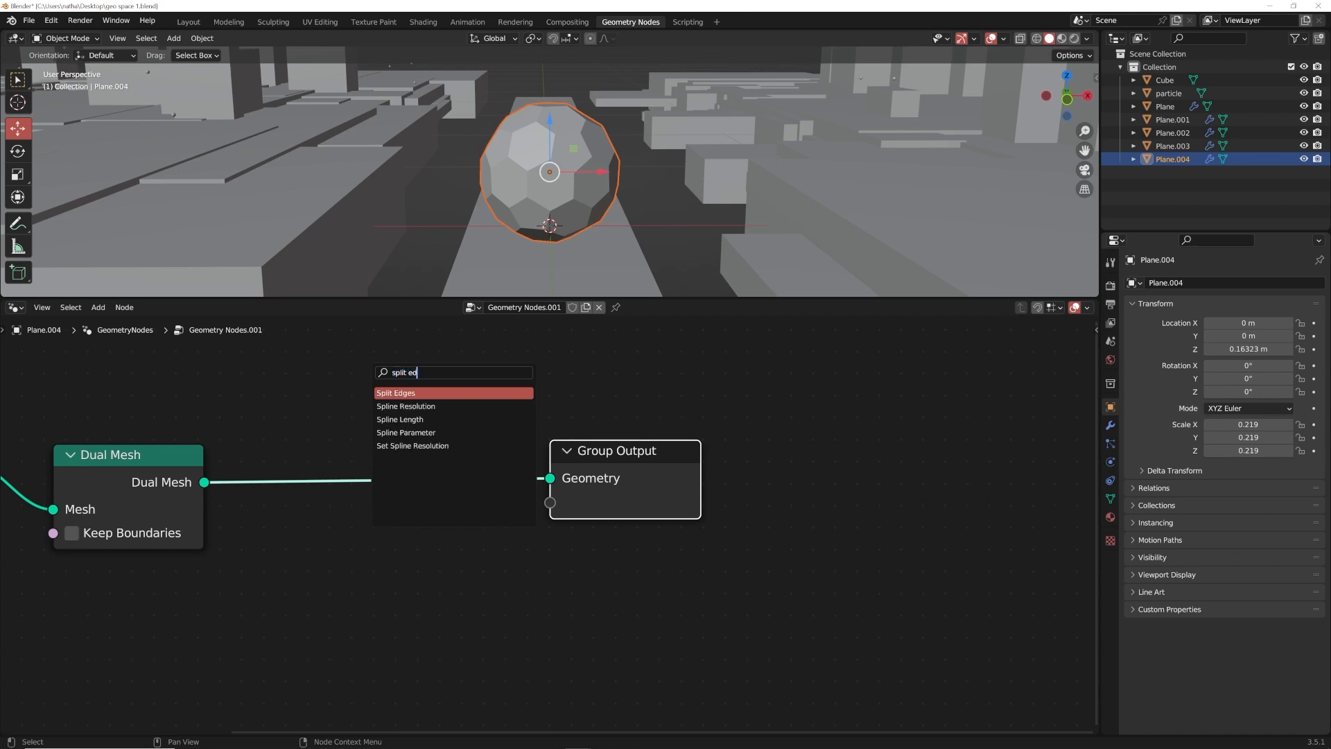
{"action": "left_click", "coordinate": [433, 389]}
{"action": "left_click", "coordinate": [369, 454]}
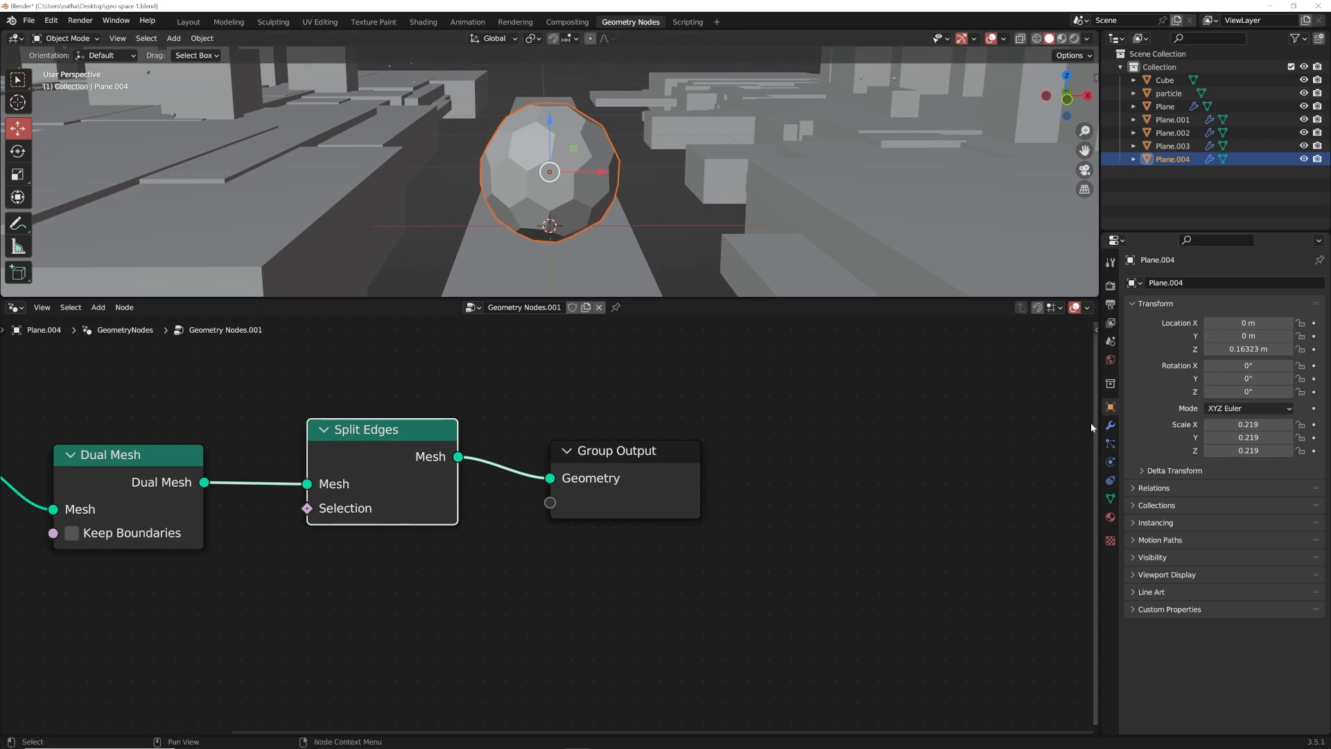
Add a Smooth modifier to the ball and set its factor to 0.353
{"action": "left_click", "coordinate": [1110, 426]}
{"action": "left_click", "coordinate": [1165, 283]}
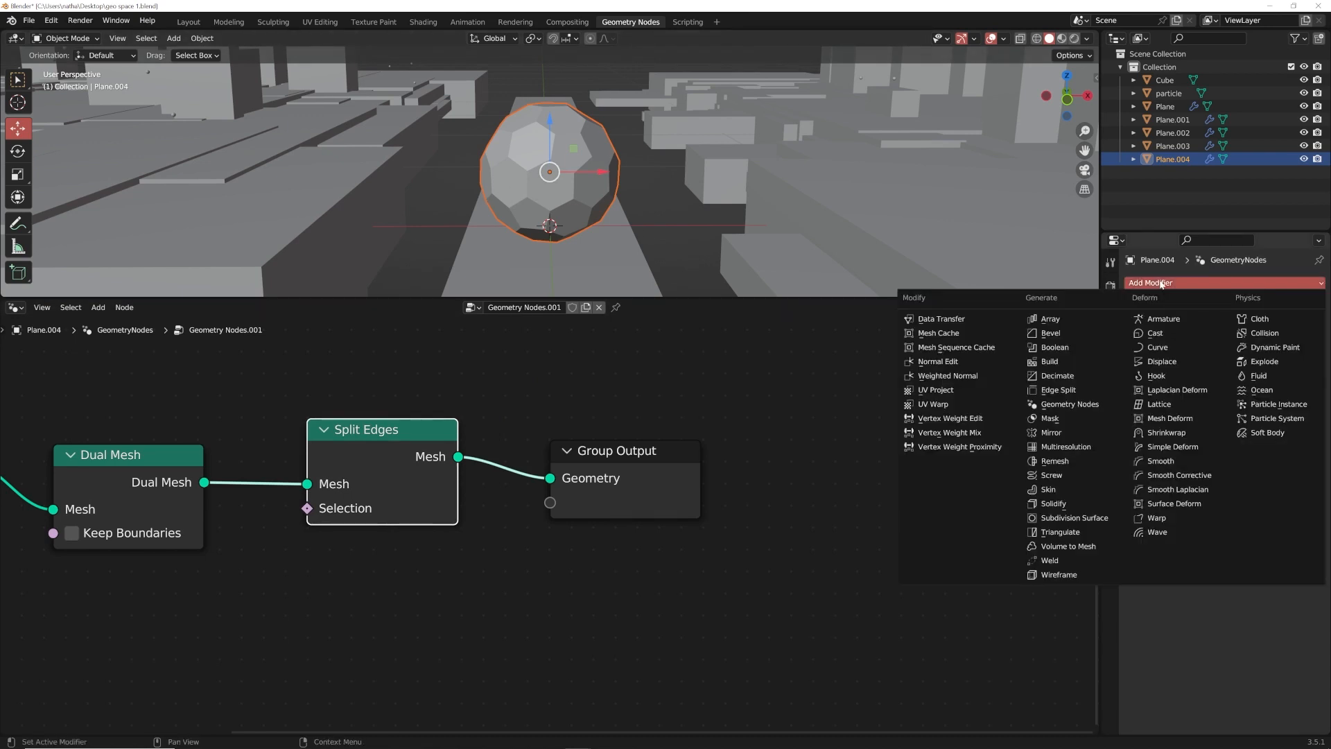
{"action": "left_click", "coordinate": [1179, 462]}
{"action": "scroll", "coordinate": [663, 164], "scroll_direction": "up", "scroll_amount": 6}
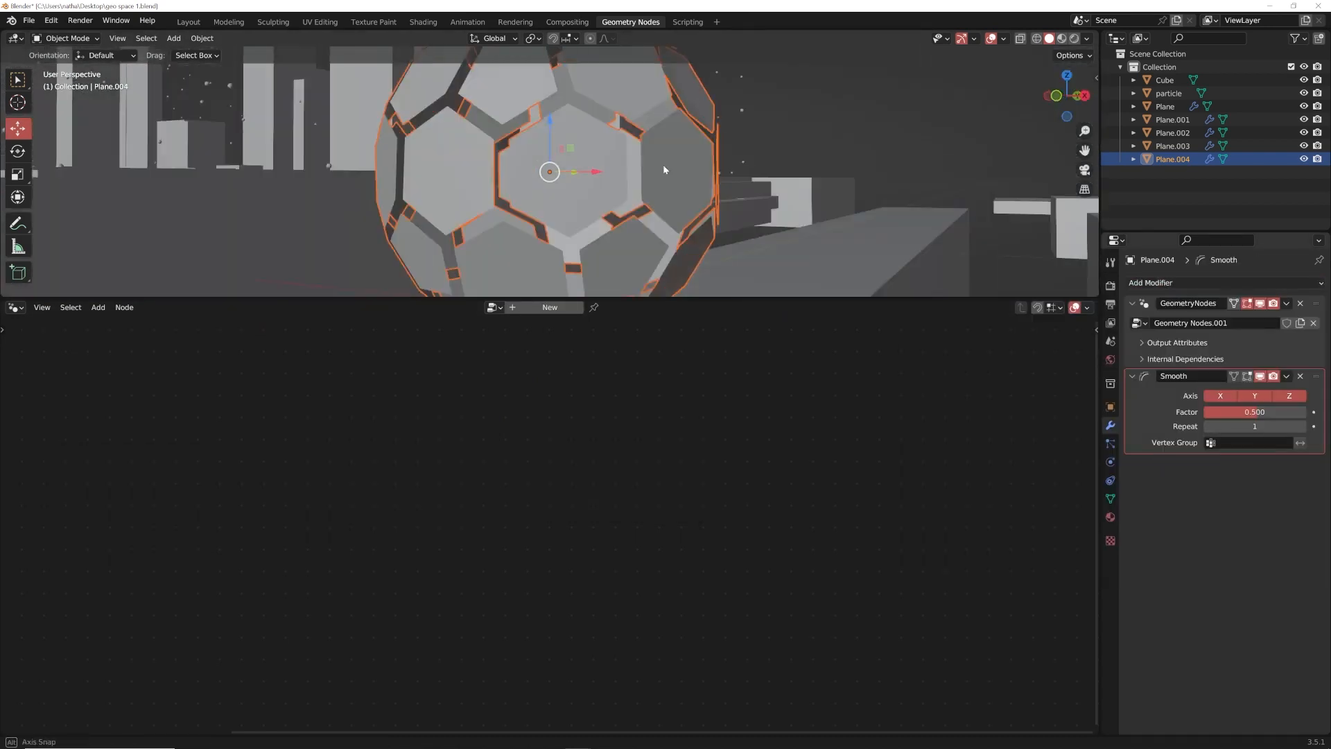
{"action": "left_click_drag", "start_coordinate": [1255, 412], "coordinate": [1226, 412]}
Add a Solidify modifier to the ball with a thickness of 0.07 m
{"action": "left_click", "coordinate": [1187, 284]}
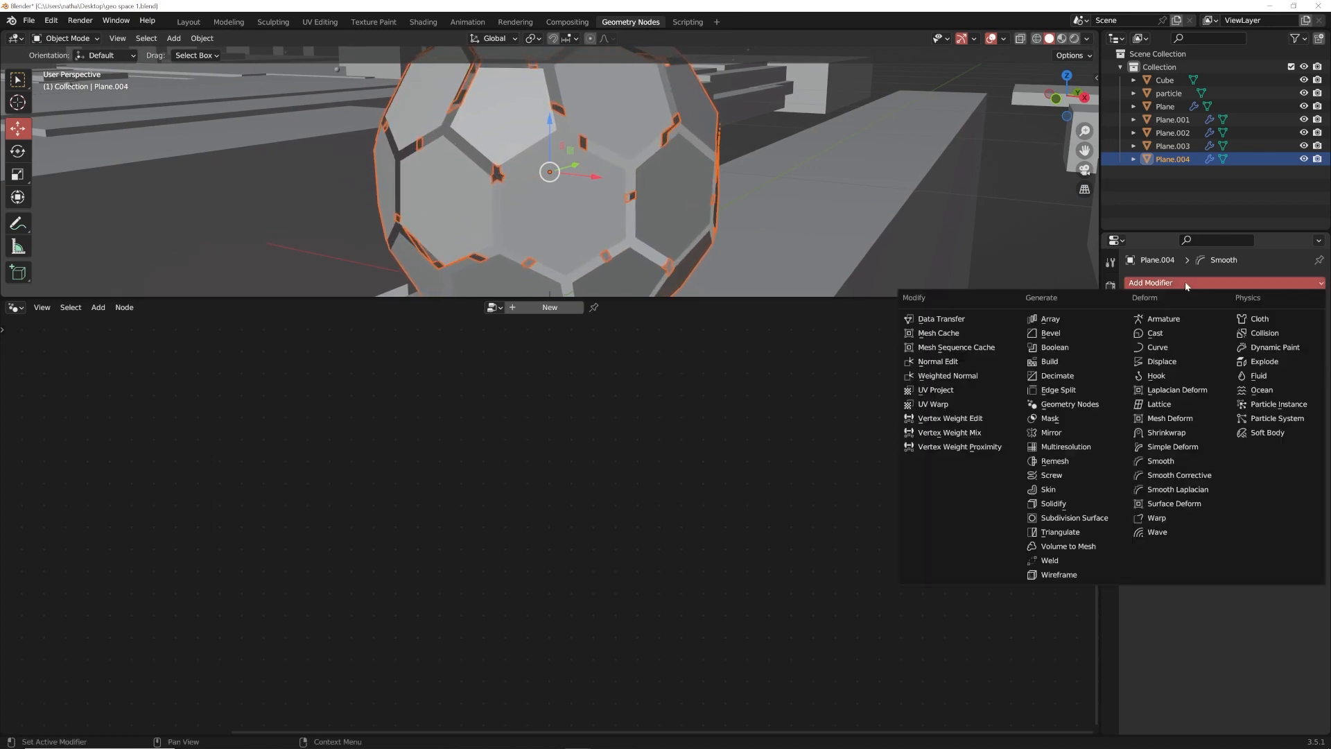
{"action": "left_click", "coordinate": [1053, 504]}
{"action": "left_click_drag", "start_coordinate": [1255, 499], "coordinate": [1272, 499]}
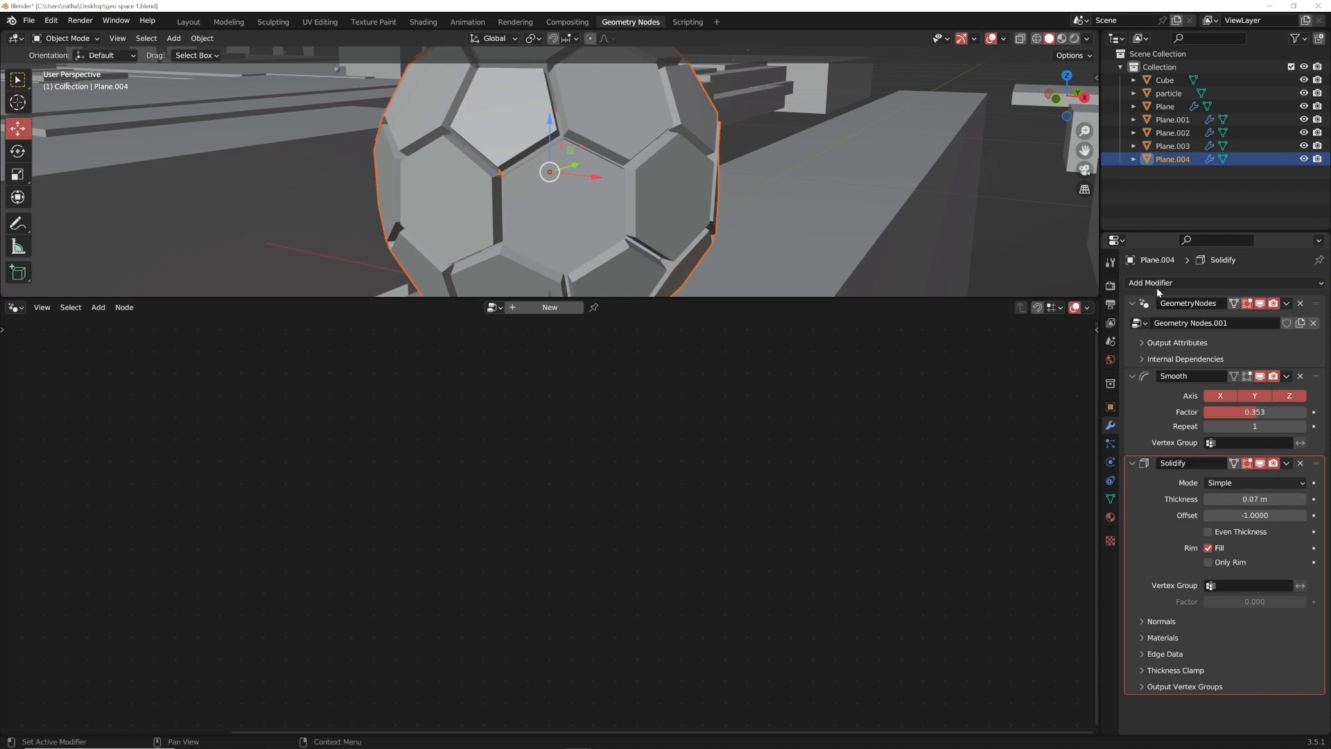
Add a Bevel modifier to the ball and reduce its amount so the panel edges get a narrow bevel
{"action": "left_click", "coordinate": [1156, 294]}
{"action": "left_click", "coordinate": [1073, 347]}
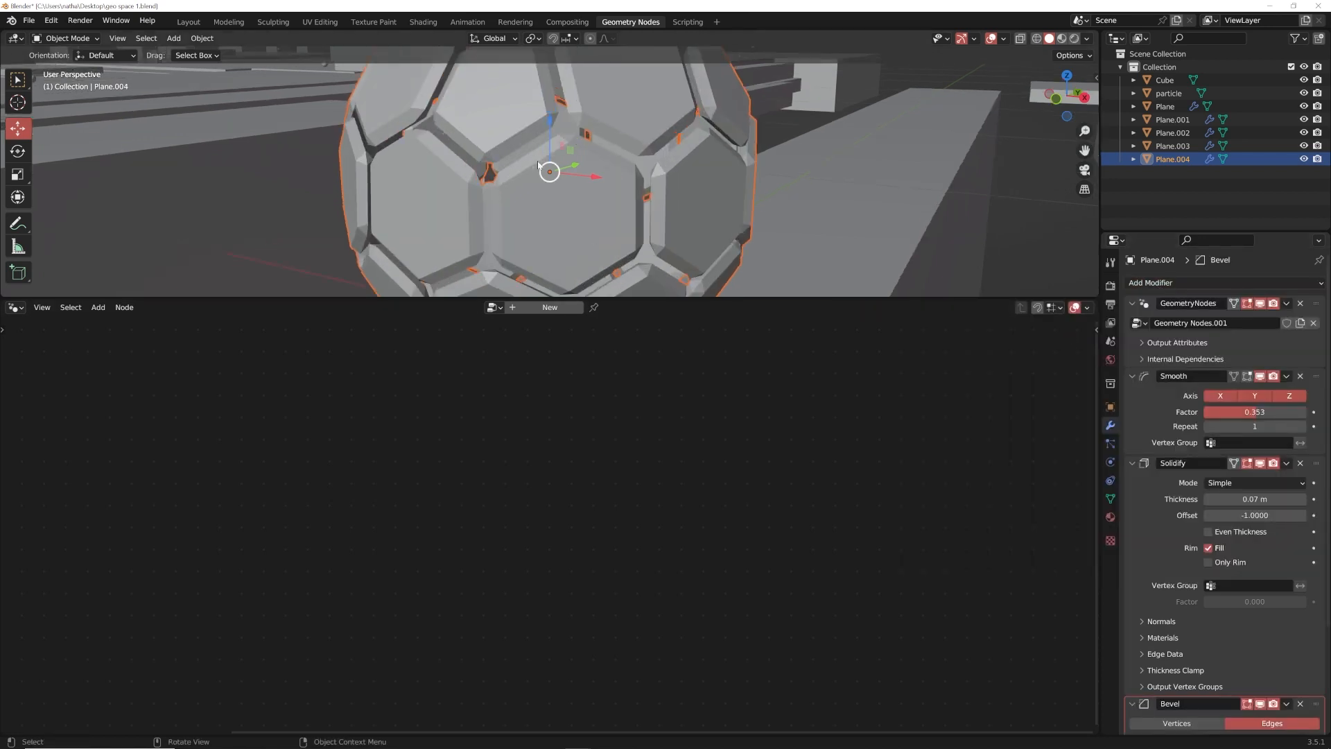
{"action": "scroll", "coordinate": [539, 165], "scroll_direction": "up", "scroll_amount": 2}
{"action": "scroll", "coordinate": [1265, 656], "scroll_direction": "down", "scroll_amount": 5}
{"action": "left_click_drag", "start_coordinate": [1245, 619], "coordinate": [1276, 635]}
{"action": "right_click", "coordinate": [784, 256]}
{"action": "left_click", "coordinate": [784, 256]}
{"action": "middle_click_drag", "start_coordinate": [519, 176], "coordinate": [635, 163]}
{"action": "key", "text": "ctrl+z"}
{"action": "scroll", "coordinate": [1210, 312], "scroll_direction": "up", "scroll_amount": 5}
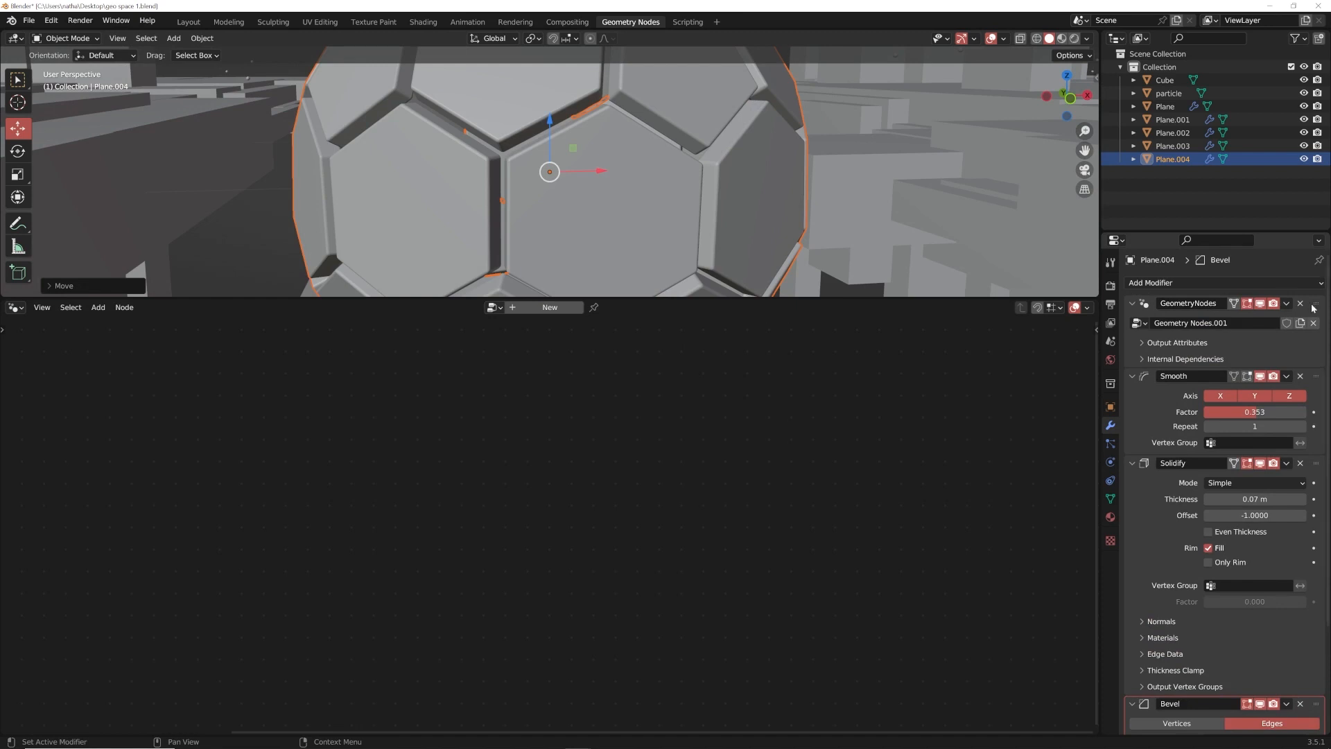
Reopen the ball's node tree and insert a Set Shade Smooth node between Split Edges and Group Output
{"action": "left_click", "coordinate": [1311, 308]}
{"action": "scroll", "coordinate": [581, 185], "scroll_direction": "up", "scroll_amount": 5}
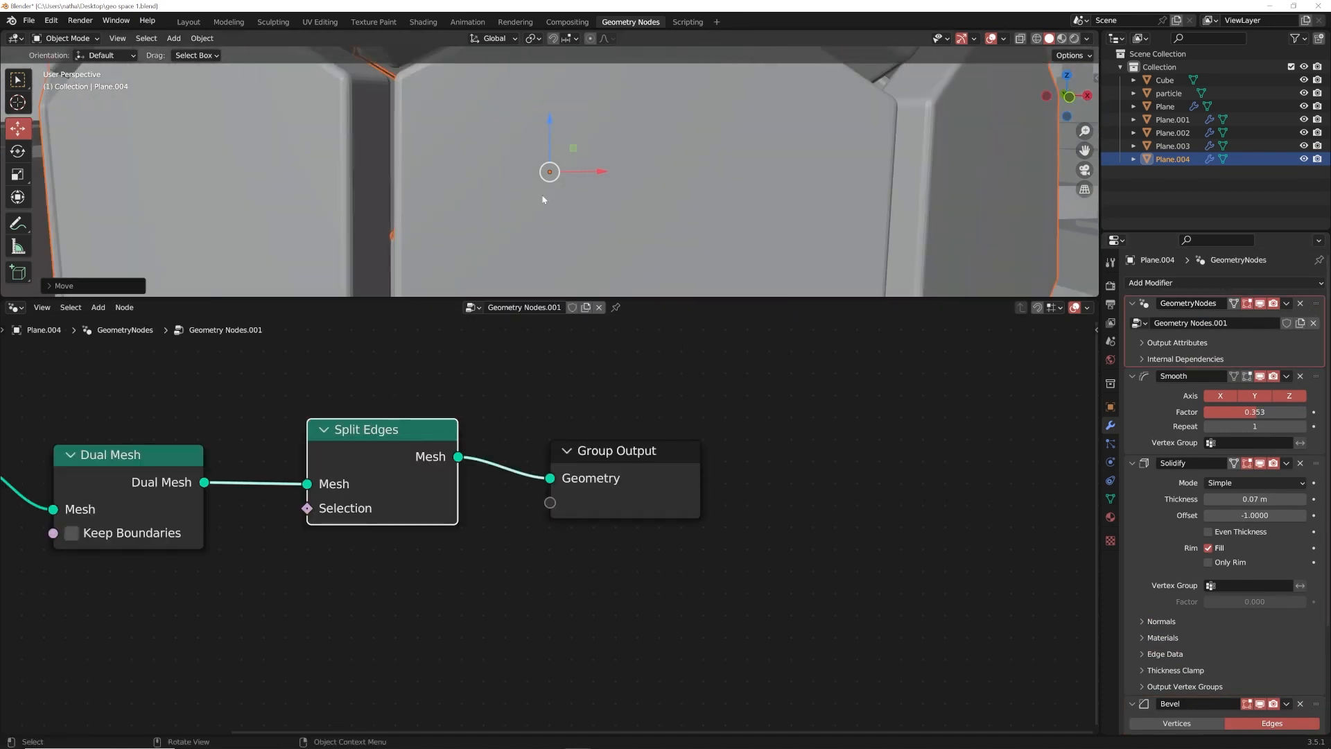
{"action": "middle_click_drag", "start_coordinate": [557, 198], "coordinate": [517, 202]}
{"action": "key", "text": "shift+a"}
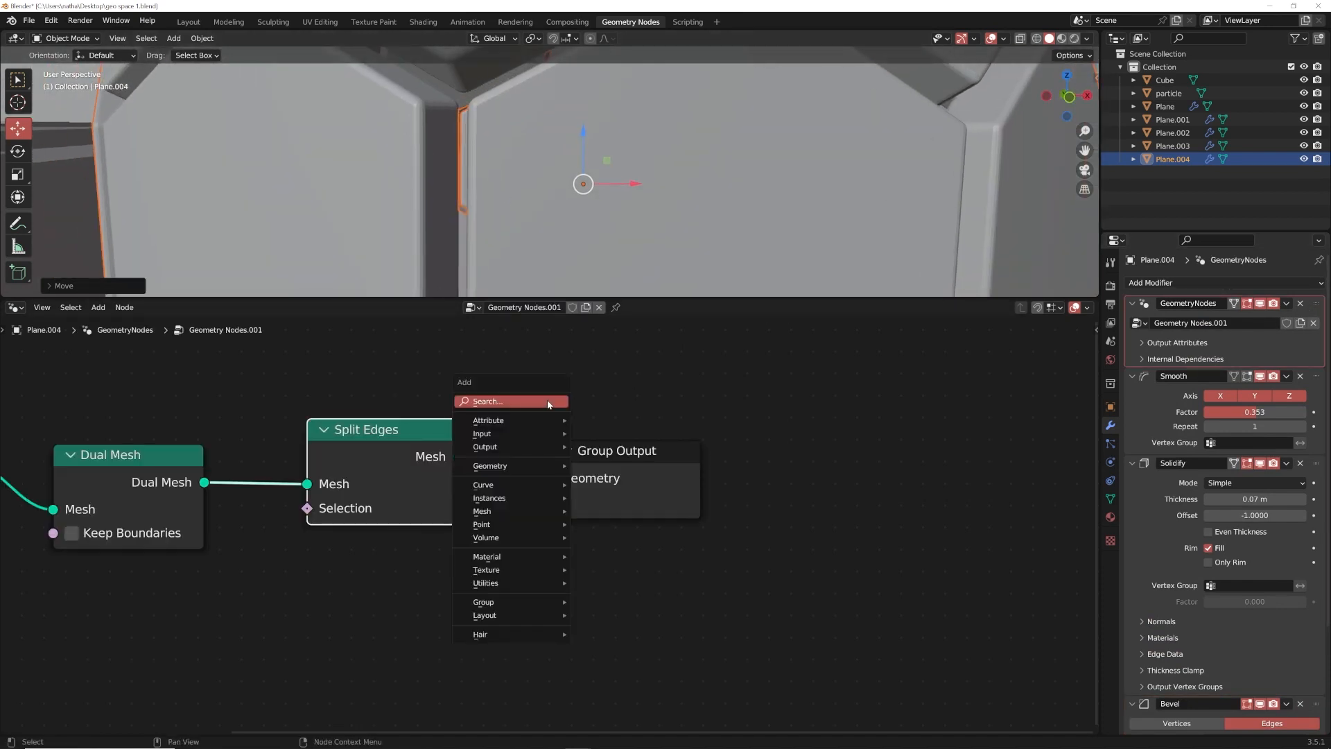
{"action": "type", "text": "set s"}
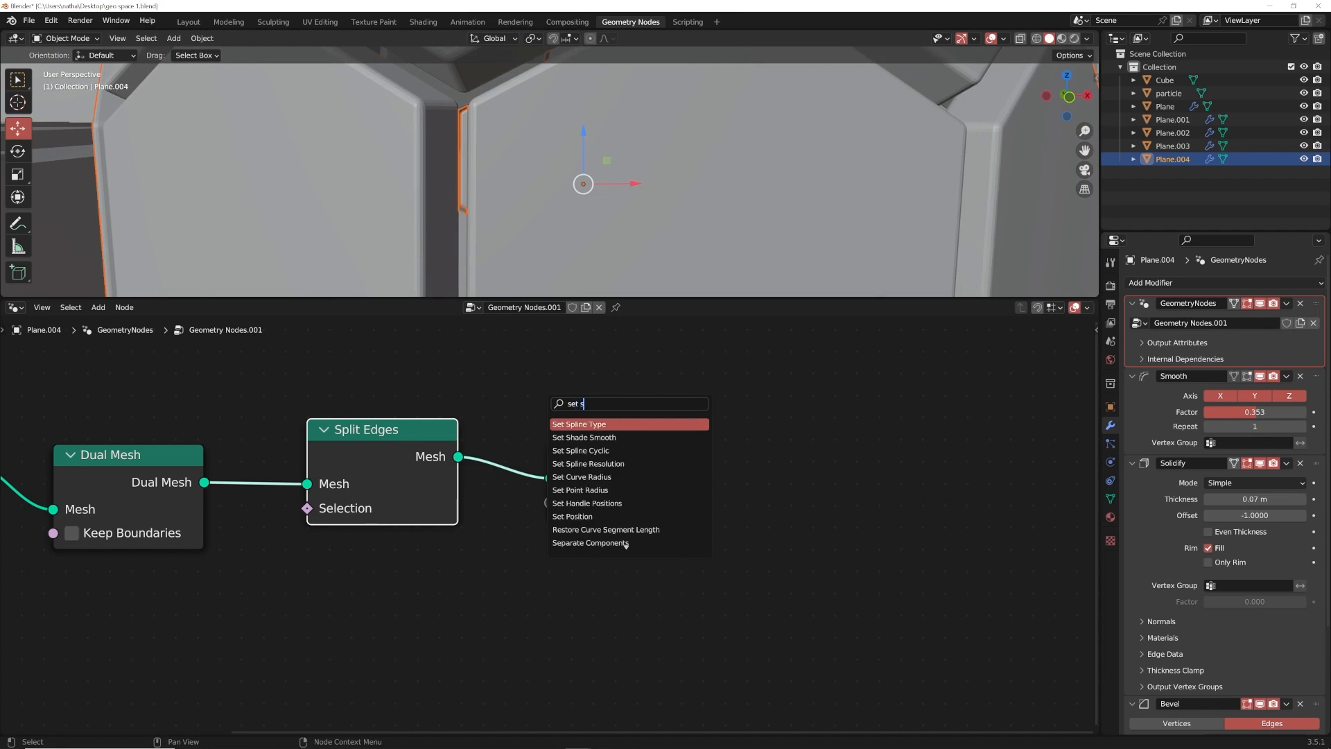
{"action": "left_click", "coordinate": [595, 437]}
{"action": "left_click", "coordinate": [527, 462]}
Raise the ball's Smooth modifier factor to 0.493
{"action": "middle_click_drag", "start_coordinate": [534, 213], "coordinate": [582, 210]}
{"action": "scroll", "coordinate": [589, 208], "scroll_direction": "down", "scroll_amount": 7}
{"action": "left_click_drag", "start_coordinate": [1256, 412], "coordinate": [1257, 412]}
Duplicate the ball in place, scale the copy down to fit inside the original and deselect it
{"action": "key", "text": "shift+d"}
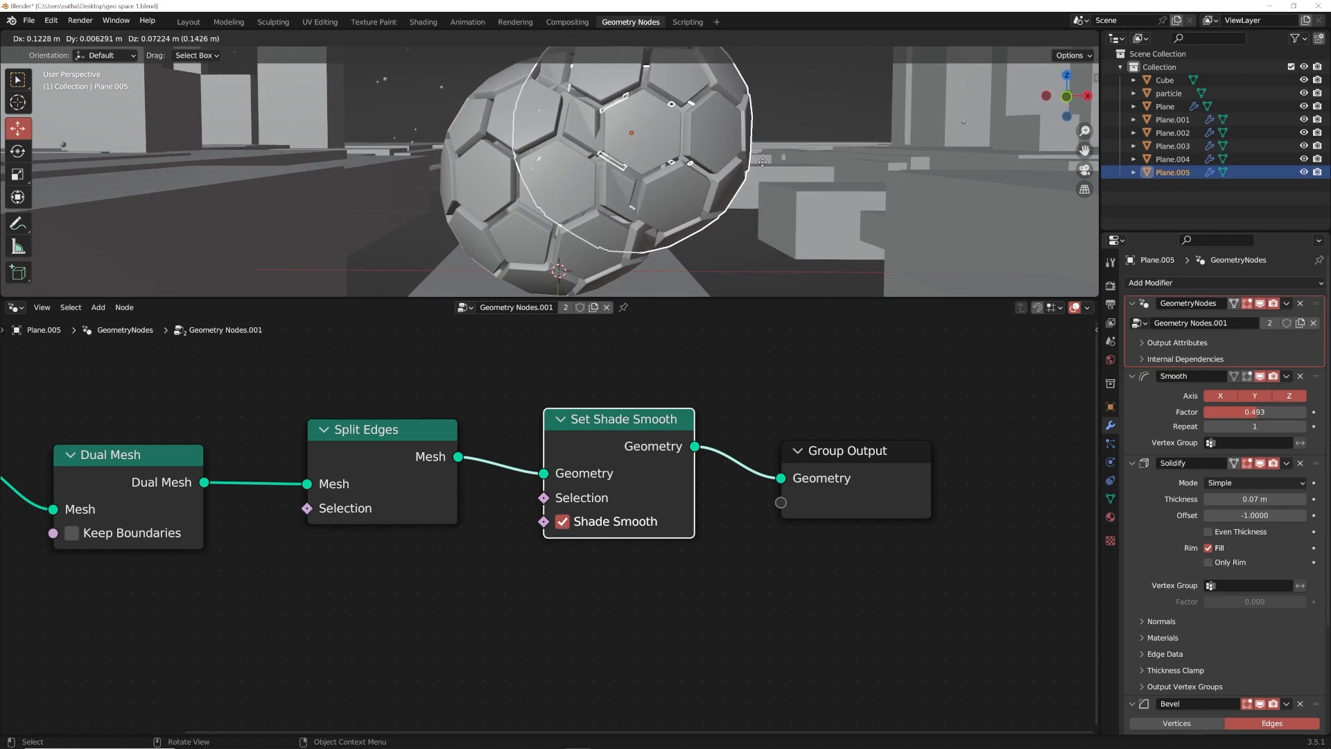
{"action": "key", "text": "Escape"}
{"action": "key", "text": "s"}
{"action": "left_click", "coordinate": [796, 144]}
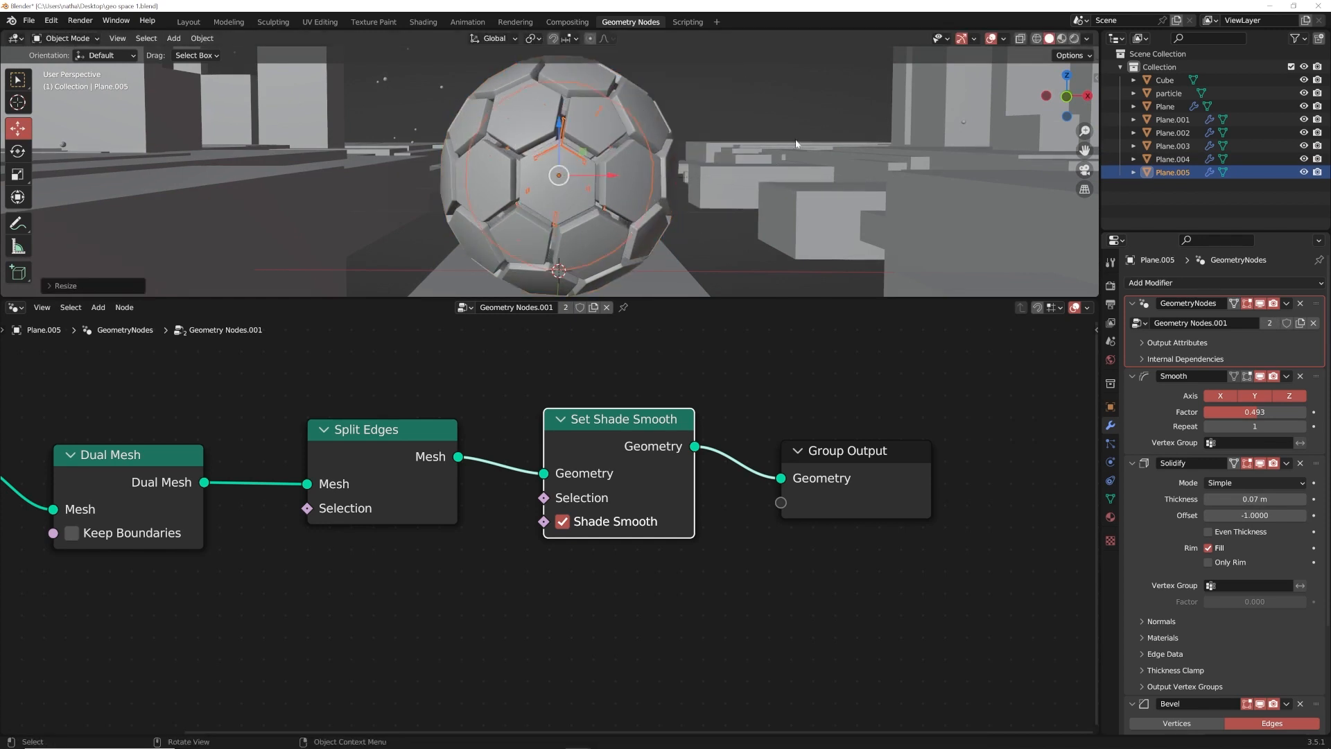
{"action": "left_click", "coordinate": [751, 88]}
{"action": "middle_click_drag", "start_coordinate": [750, 89], "coordinate": [673, 142]}
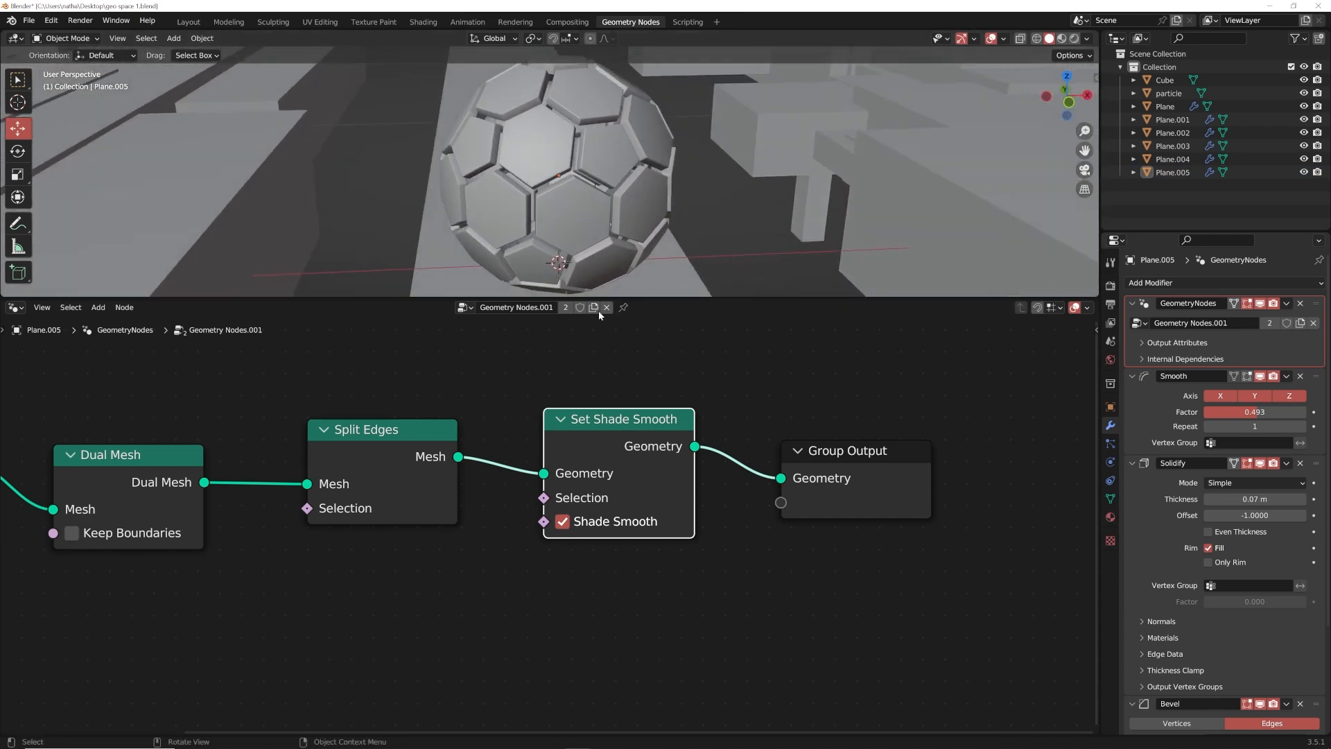
Select the inner copy and the outer ball and parent the copy to the outer ball as Object
{"action": "scroll", "coordinate": [594, 165], "scroll_direction": "up", "scroll_amount": 5}
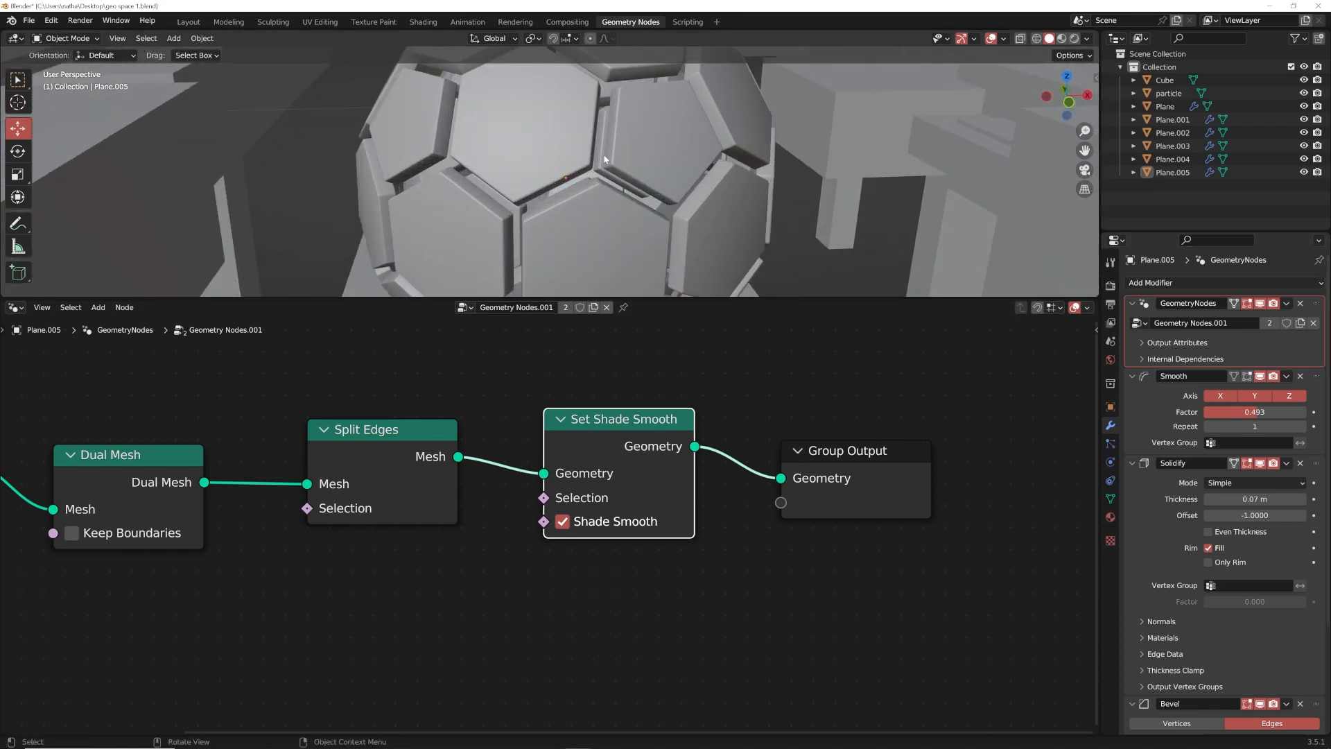
{"action": "left_click", "coordinate": [602, 159]}
{"action": "left_click", "coordinate": [839, 194]}
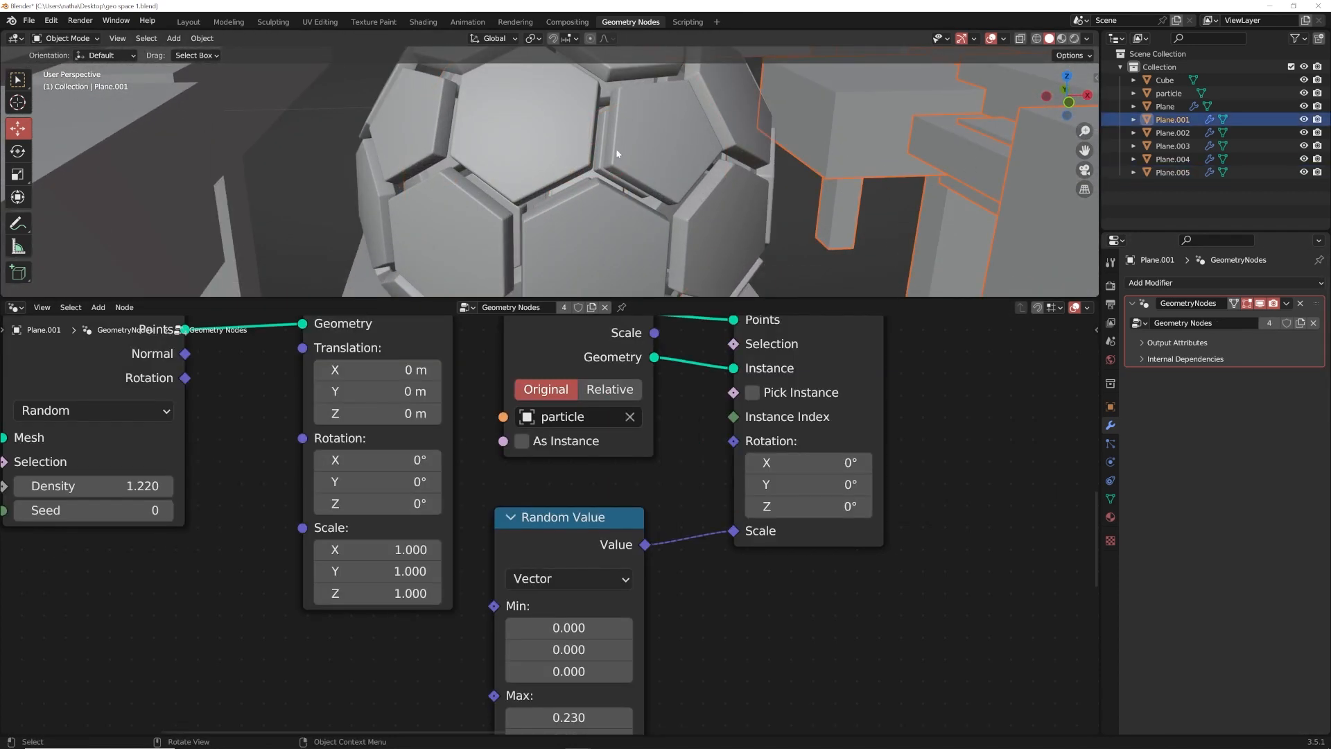
{"action": "left_click", "coordinate": [610, 167]}
{"action": "left_click", "coordinate": [600, 160]}
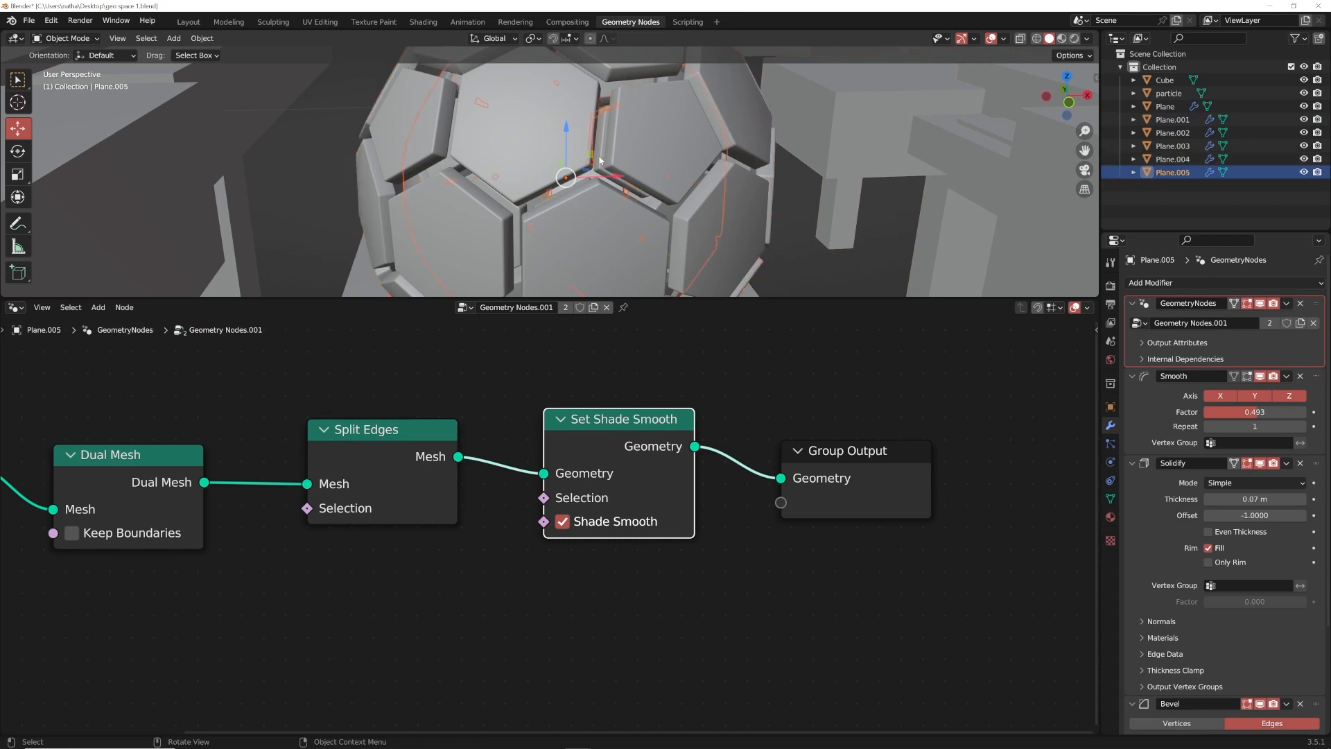
{"action": "left_click", "coordinate": [672, 154], "text": "shift"}
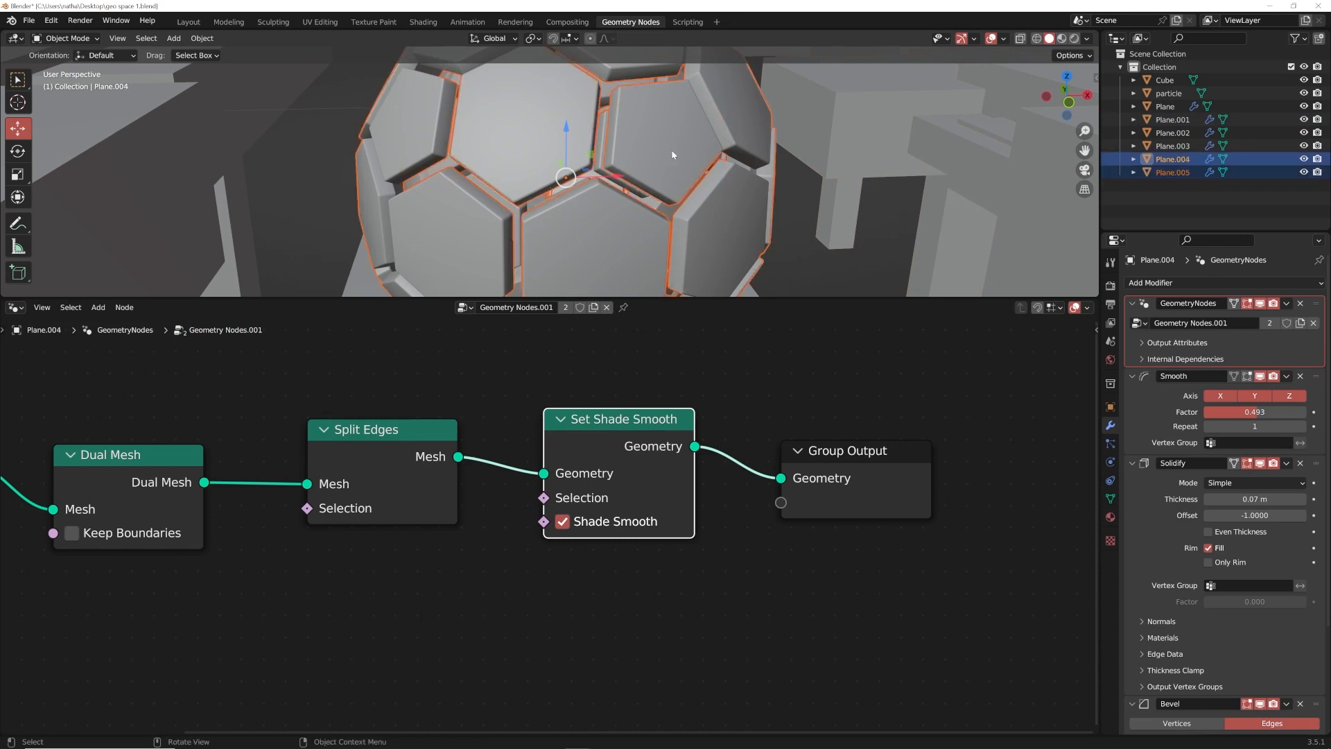
{"action": "key", "text": "ctrl+p"}
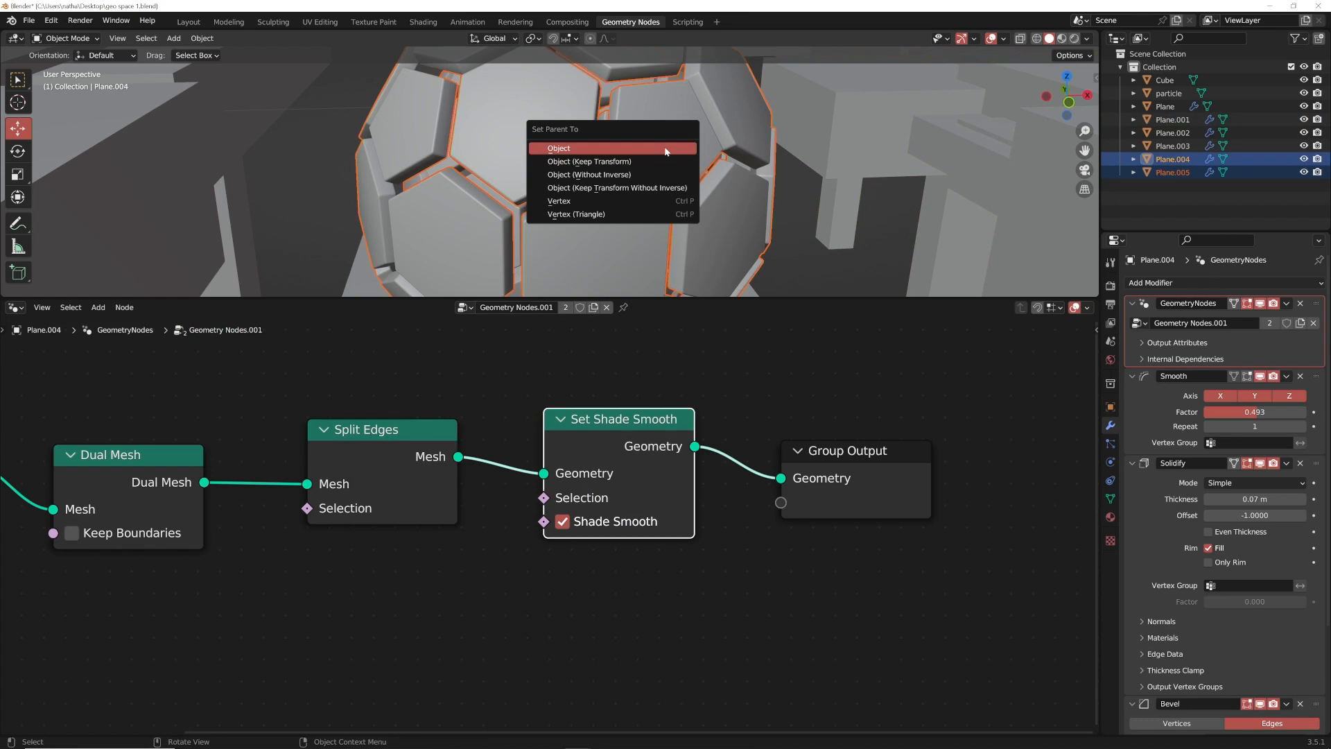
{"action": "left_click", "coordinate": [666, 150]}
Check that the inner copy follows the outer ball with a trial move, and cancel the move
{"action": "left_click", "coordinate": [847, 227]}
{"action": "left_click", "coordinate": [663, 150]}
{"action": "key", "text": "g"}
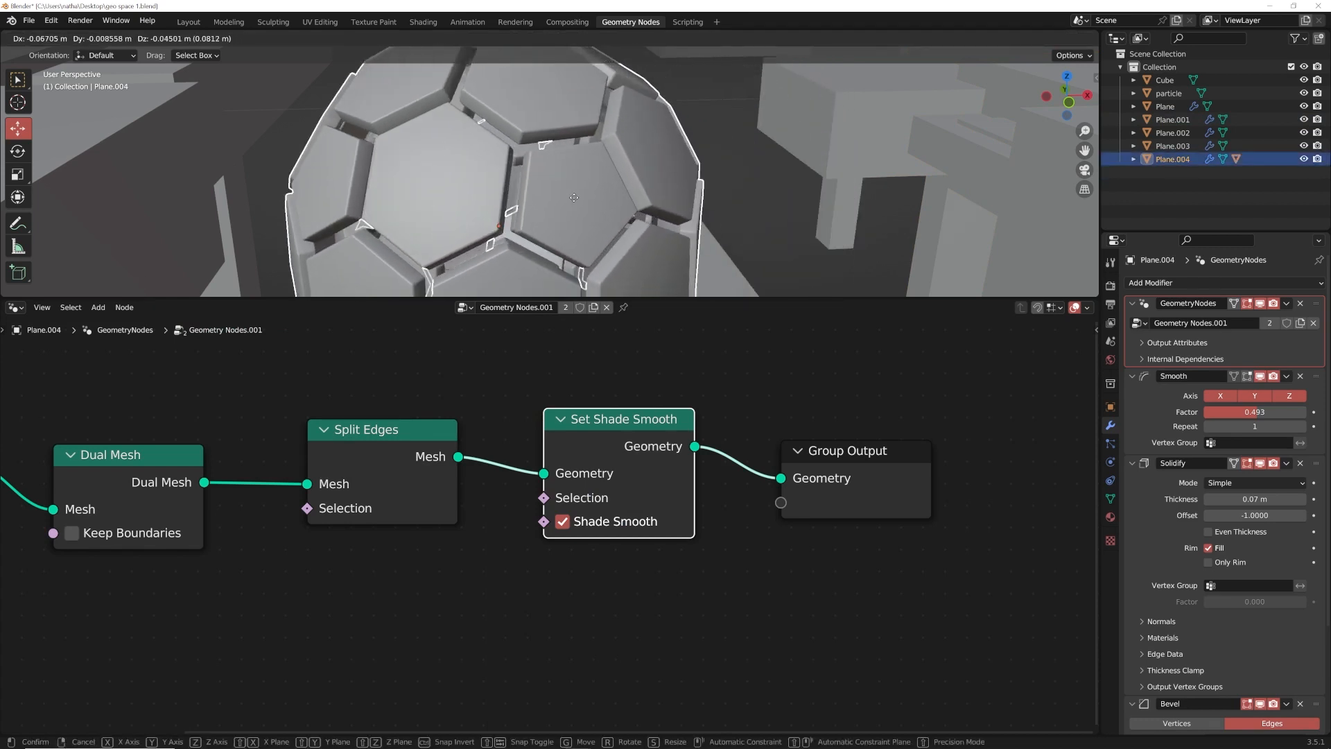
{"action": "right_click", "coordinate": [733, 132]}
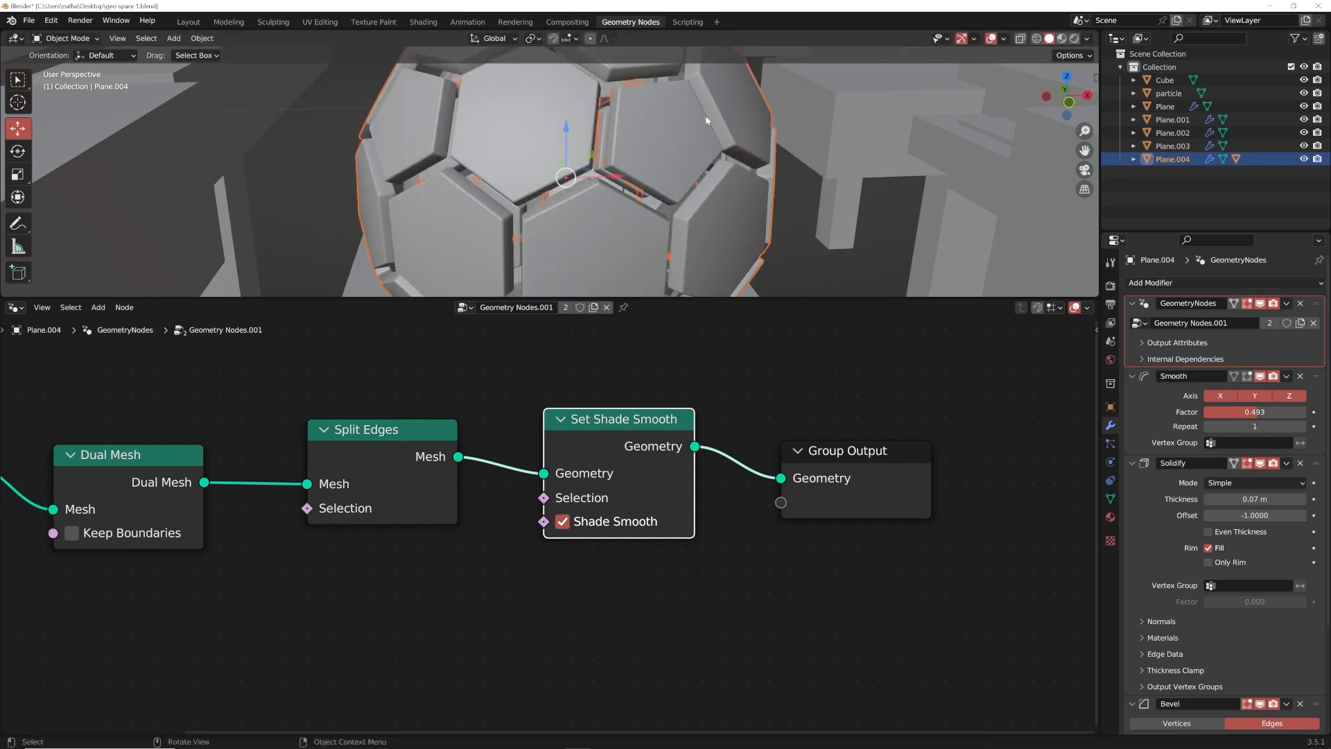
{"action": "middle_click_drag", "start_coordinate": [721, 165], "coordinate": [734, 143]}
{"action": "scroll", "coordinate": [734, 143], "scroll_direction": "down", "scroll_amount": 4}
{"action": "scroll", "coordinate": [715, 156], "scroll_direction": "up", "scroll_amount": 4}
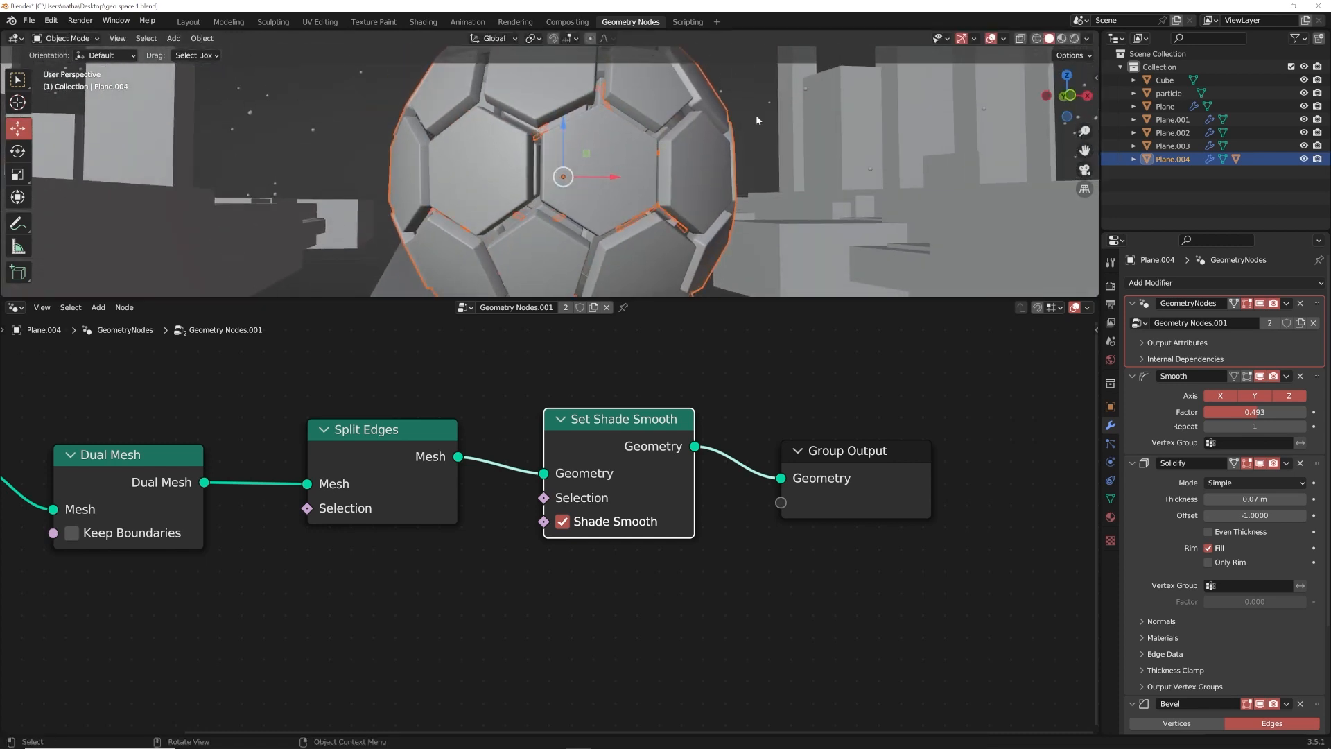
Select the parented ball on the central track and scale it up to about 1.7 times its size
{"action": "left_click", "coordinate": [744, 109]}
{"action": "scroll", "coordinate": [628, 138], "scroll_direction": "down", "scroll_amount": 6}
{"action": "middle_click_drag", "start_coordinate": [613, 164], "coordinate": [599, 194]}
{"action": "left_click", "coordinate": [554, 169]}
{"action": "scroll", "coordinate": [587, 177], "scroll_direction": "up", "scroll_amount": 6}
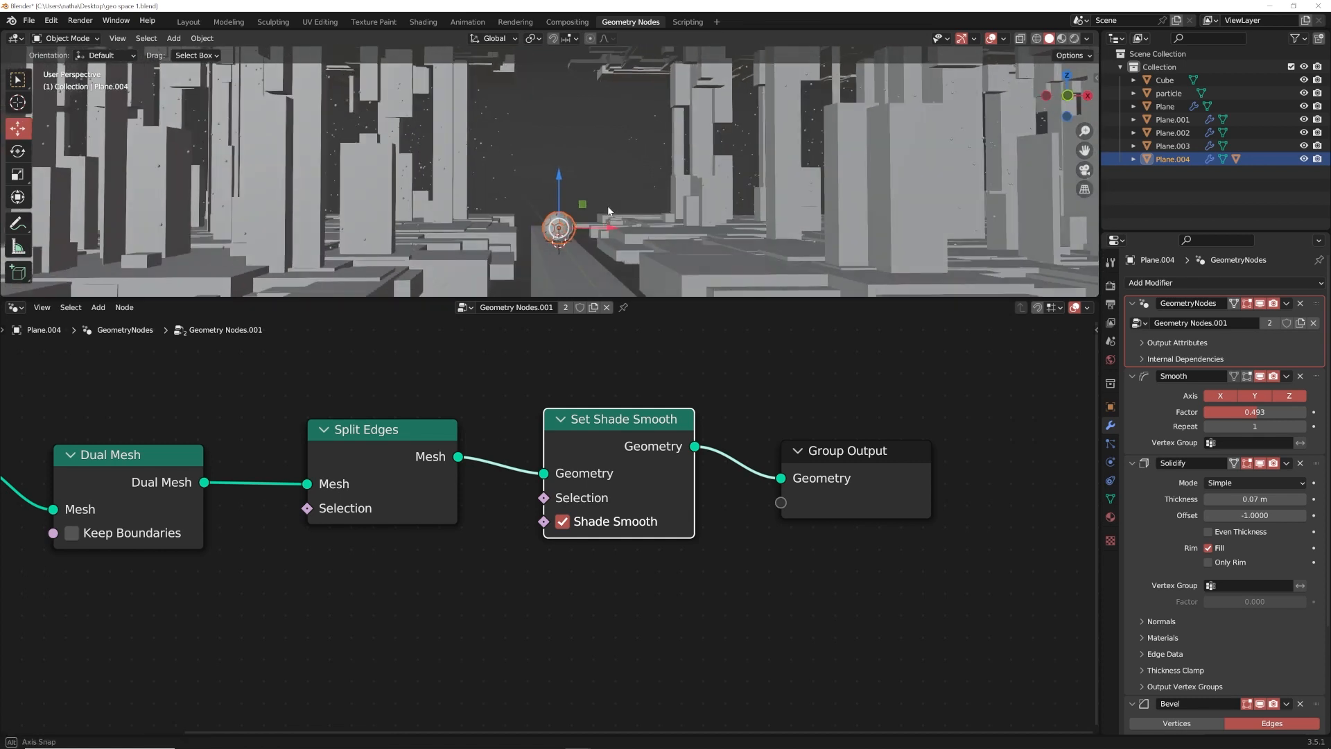
{"action": "key", "text": "s"}
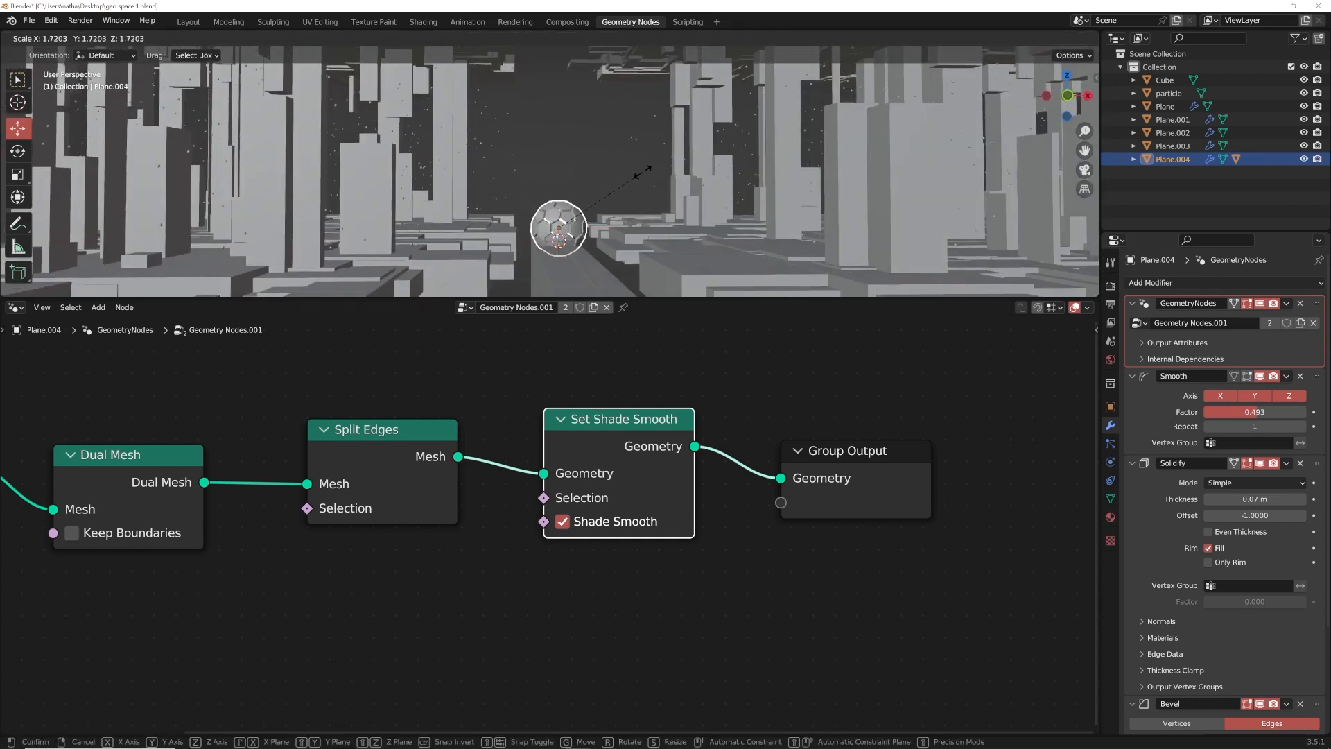
{"action": "left_click", "coordinate": [641, 173]}
Raise the ball to rest on the track and fine-tune its size, ending at Z about 0.317 m and scale 0.390
{"action": "left_click_drag", "start_coordinate": [565, 172], "coordinate": [573, 155]}
{"action": "key", "text": "s"}
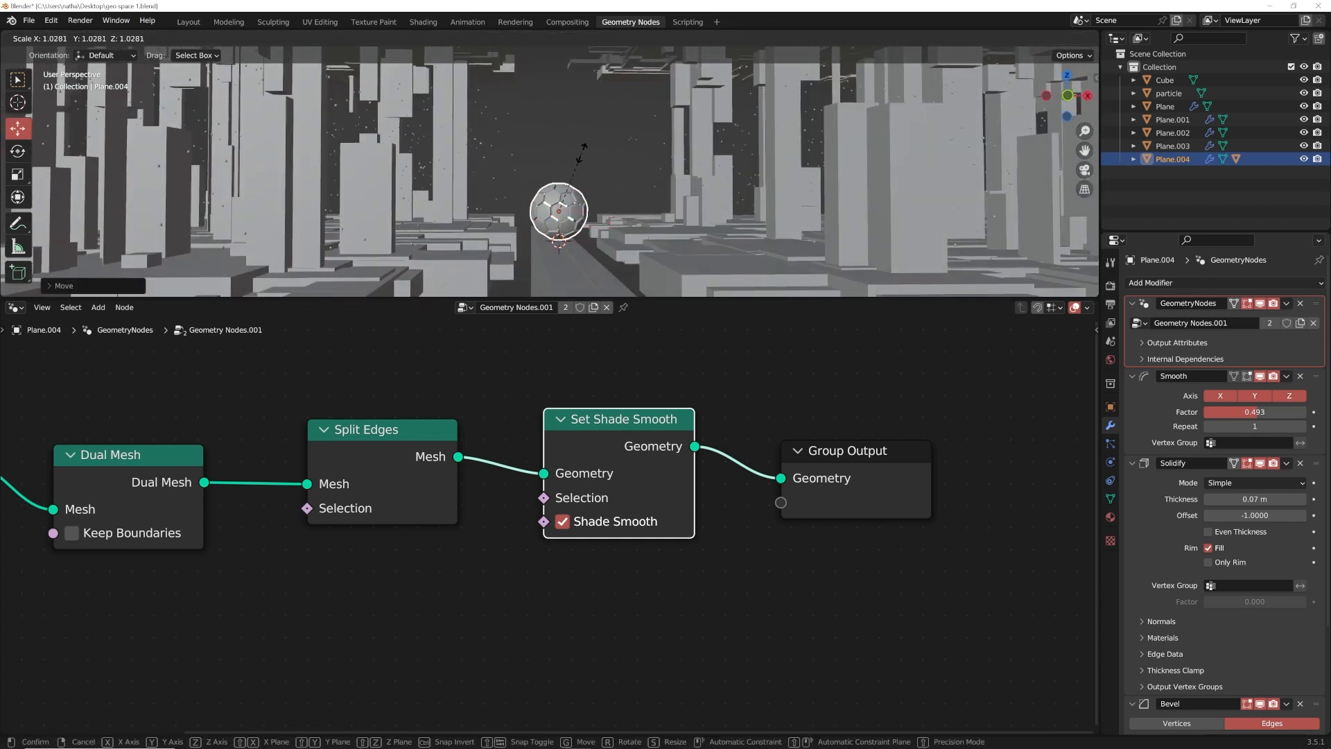
{"action": "left_click", "coordinate": [576, 163]}
{"action": "scroll", "coordinate": [576, 166], "scroll_direction": "up", "scroll_amount": 3}
{"action": "middle_click_drag", "start_coordinate": [596, 159], "coordinate": [570, 164], "text": "shift"}
{"action": "left_click_drag", "start_coordinate": [579, 148], "coordinate": [590, 156]}
Switch to the Layout workspace and bring the whole environment into view
{"action": "middle_click_drag", "start_coordinate": [718, 142], "coordinate": [661, 190]}
{"action": "scroll", "coordinate": [660, 194], "scroll_direction": "down", "scroll_amount": 12}
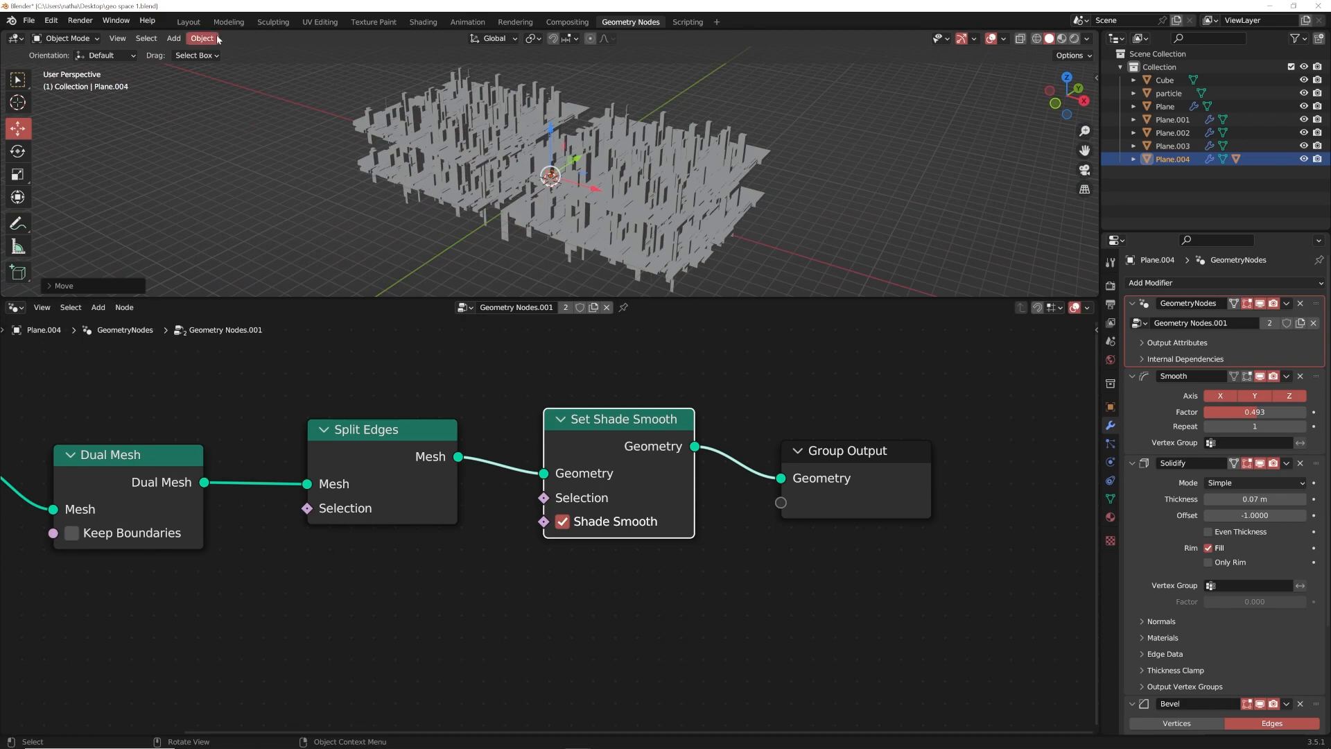
{"action": "left_click", "coordinate": [189, 22]}
{"action": "middle_click_drag", "start_coordinate": [478, 274], "coordinate": [645, 239]}
{"action": "scroll", "coordinate": [548, 300], "scroll_direction": "down", "scroll_amount": 8}
{"action": "middle_click_drag", "start_coordinate": [638, 284], "coordinate": [762, 249]}
Select the panels, towers and track without the ball and move them into a new collection named loop
{"action": "left_click_drag", "start_coordinate": [807, 190], "coordinate": [618, 466]}
{"action": "middle_click_drag", "start_coordinate": [665, 410], "coordinate": [568, 310]}
{"action": "scroll", "coordinate": [568, 310], "scroll_direction": "up", "scroll_amount": 5}
{"action": "middle_click_drag", "start_coordinate": [444, 243], "coordinate": [584, 276]}
{"action": "scroll", "coordinate": [565, 288], "scroll_direction": "down", "scroll_amount": 6}
{"action": "key", "text": "grave"}
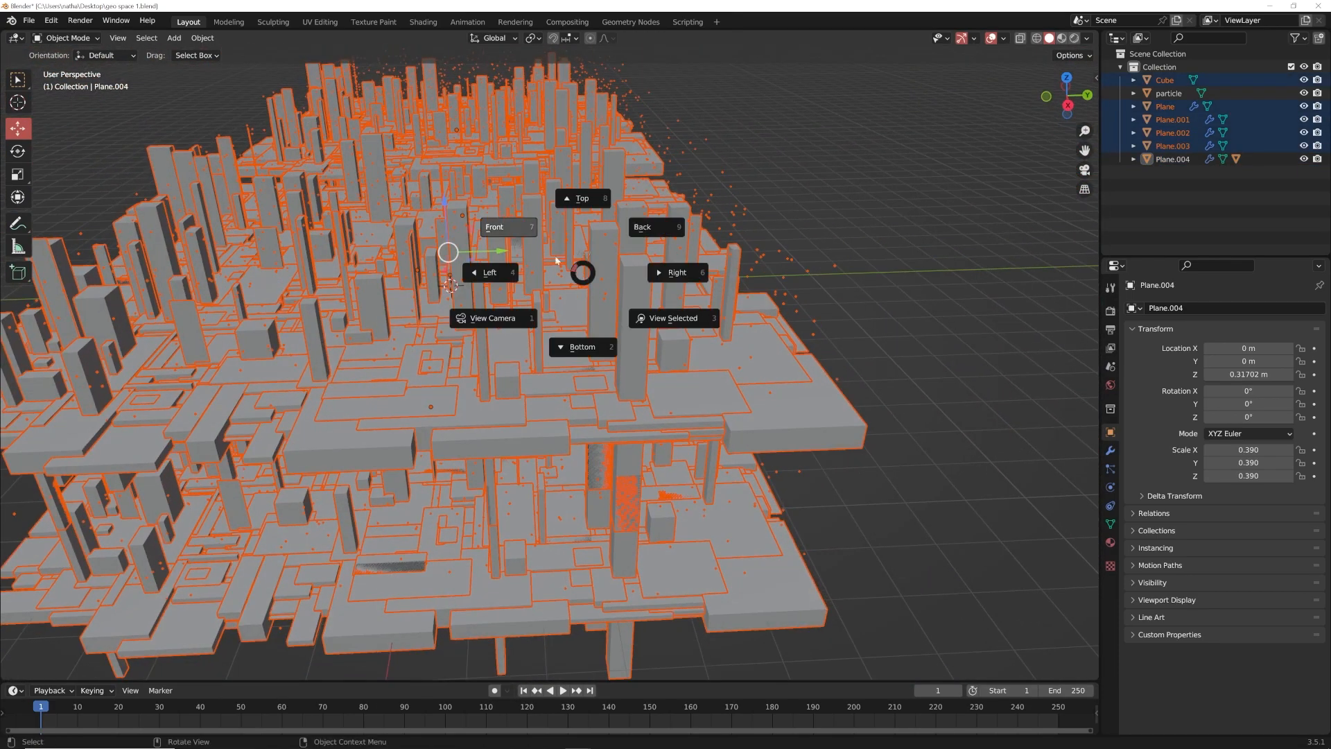
{"action": "left_click", "coordinate": [512, 239]}
{"action": "middle_click_drag", "start_coordinate": [512, 242], "coordinate": [652, 305]}
{"action": "key", "text": "m"}
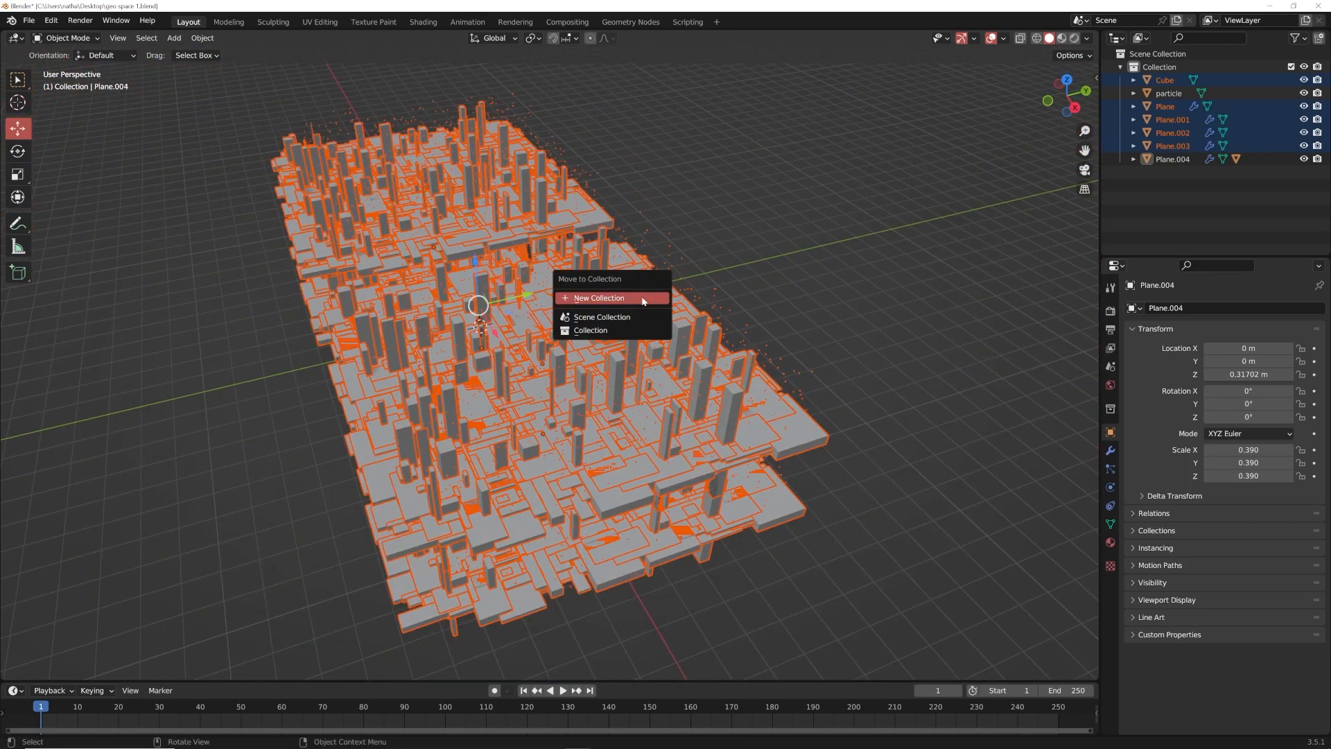
{"action": "left_click", "coordinate": [643, 299]}
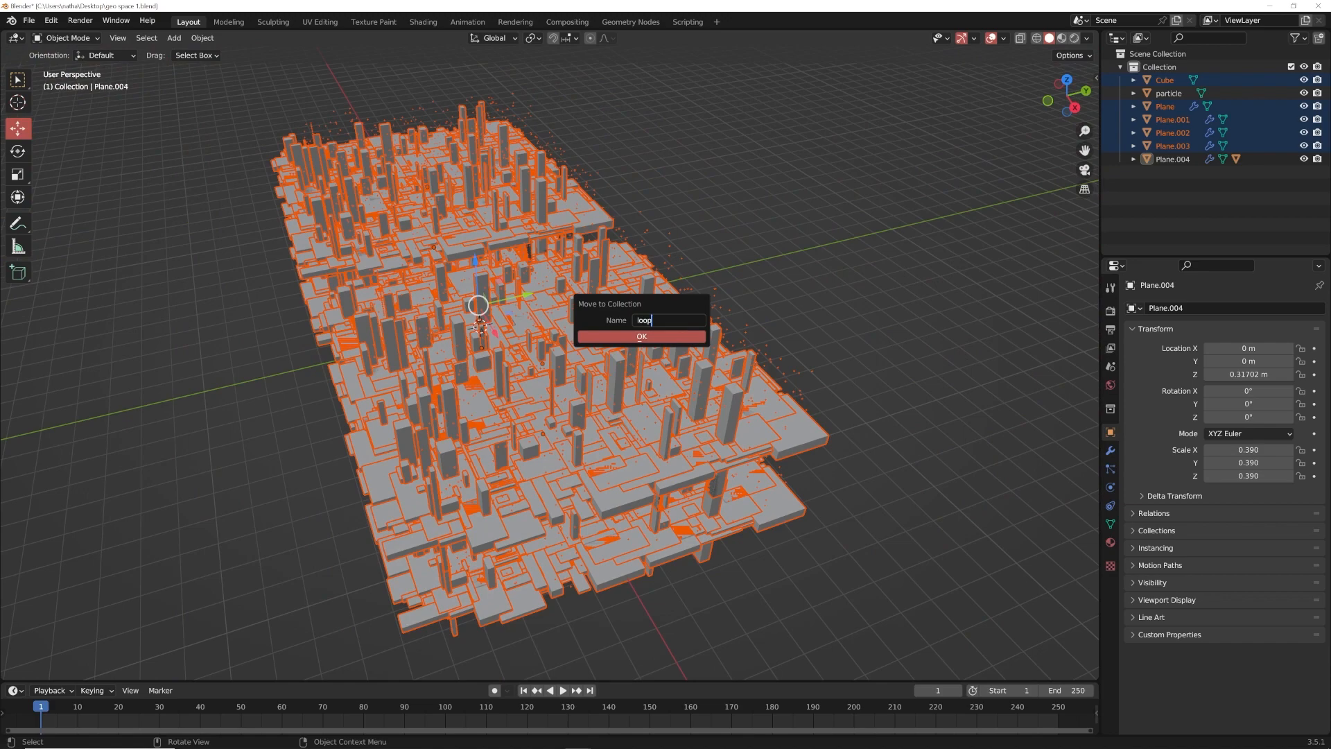
{"action": "key", "text": "Return"}
Try an instance of the loop collection offset along the Y axis, and delete it
{"action": "middle_click_drag", "start_coordinate": [763, 318], "coordinate": [581, 293]}
{"action": "scroll", "coordinate": [591, 413], "scroll_direction": "up", "scroll_amount": 4}
{"action": "left_click", "coordinate": [797, 259]}
{"action": "middle_click_drag", "start_coordinate": [797, 259], "coordinate": [762, 261]}
{"action": "left_click", "coordinate": [564, 408]}
{"action": "left_click", "coordinate": [636, 346]}
{"action": "key", "text": "shift+a"}
{"action": "mouse_move", "coordinate": [608, 502]}
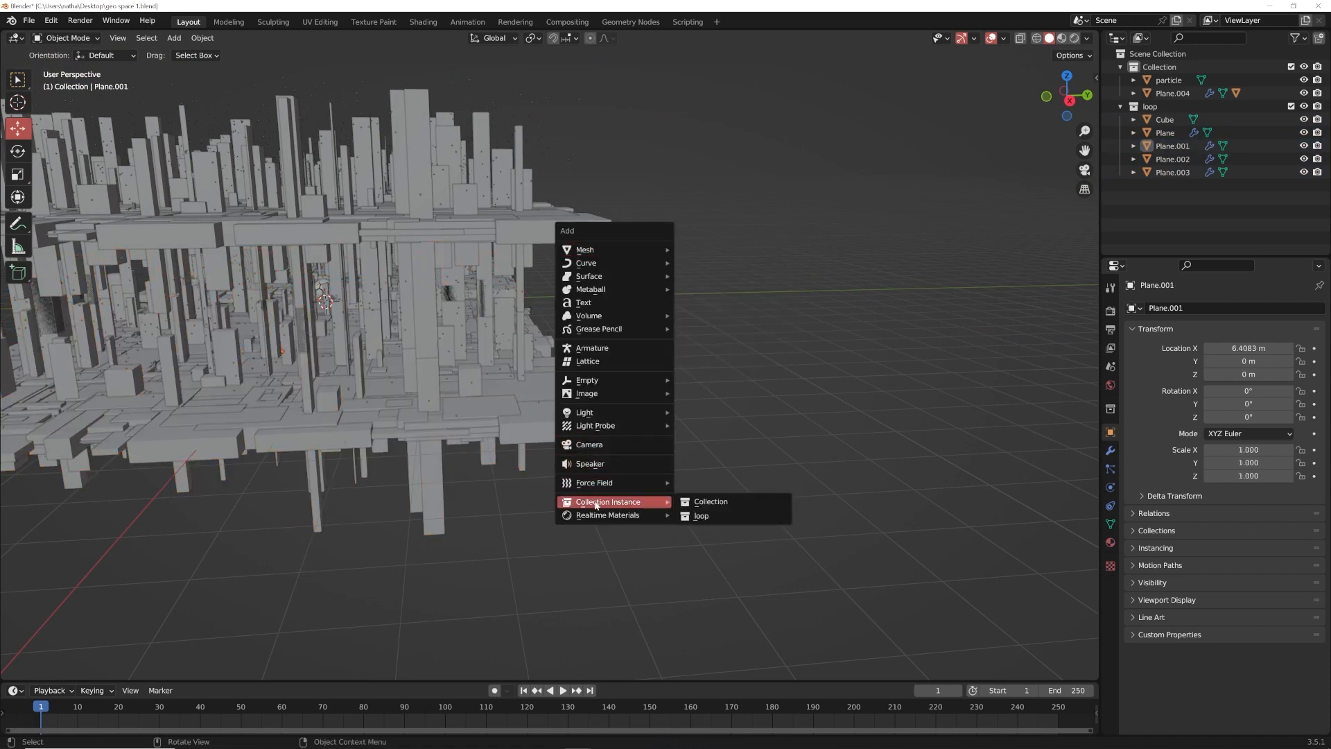
{"action": "left_click", "coordinate": [700, 518]}
{"action": "left_click_drag", "start_coordinate": [388, 303], "coordinate": [880, 305]}
{"action": "key", "text": "Delete"}
Add a mesh plane at the scene's origin and scale it by 5
{"action": "mouse_move", "coordinate": [585, 344]}
{"action": "middle_mouse_down"}
{"action": "mouse_move", "coordinate": [759, 331]}
{"action": "mouse_move", "coordinate": [597, 348]}
{"action": "middle_mouse_up"}
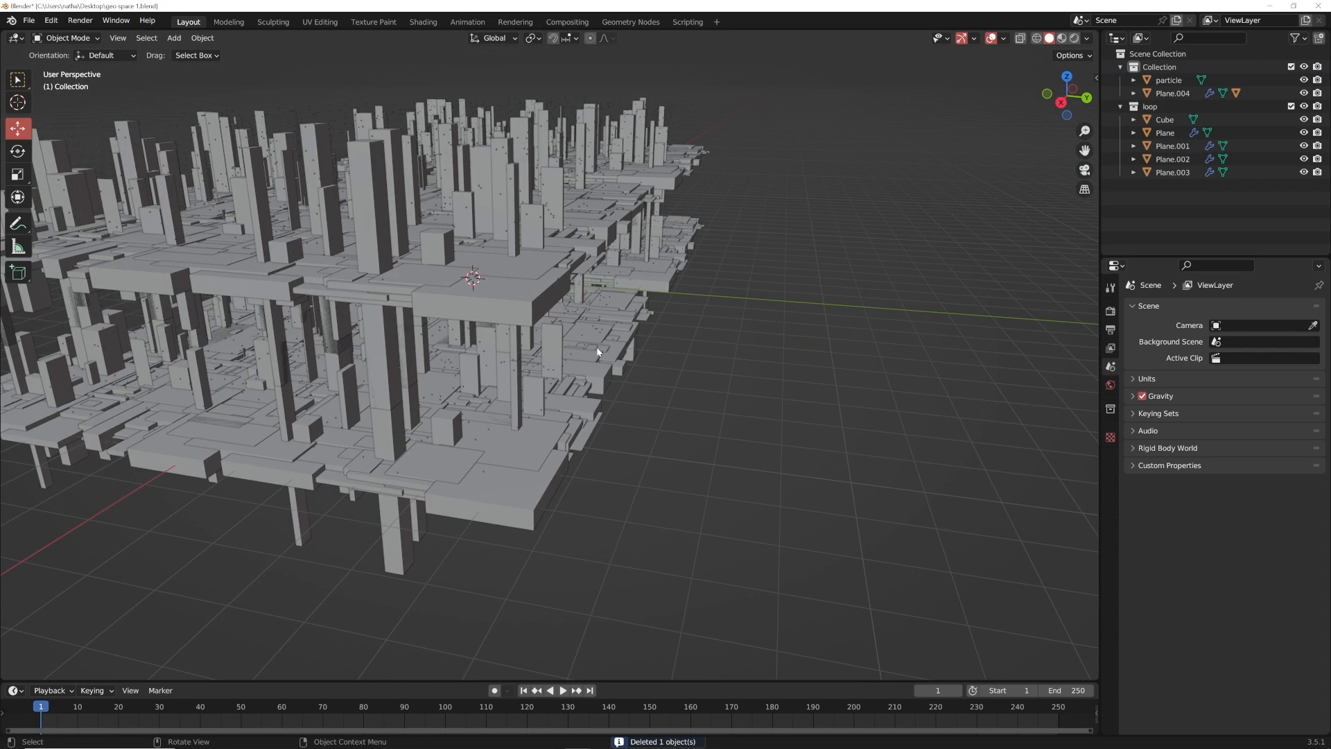
{"action": "key", "text": "shift+a"}
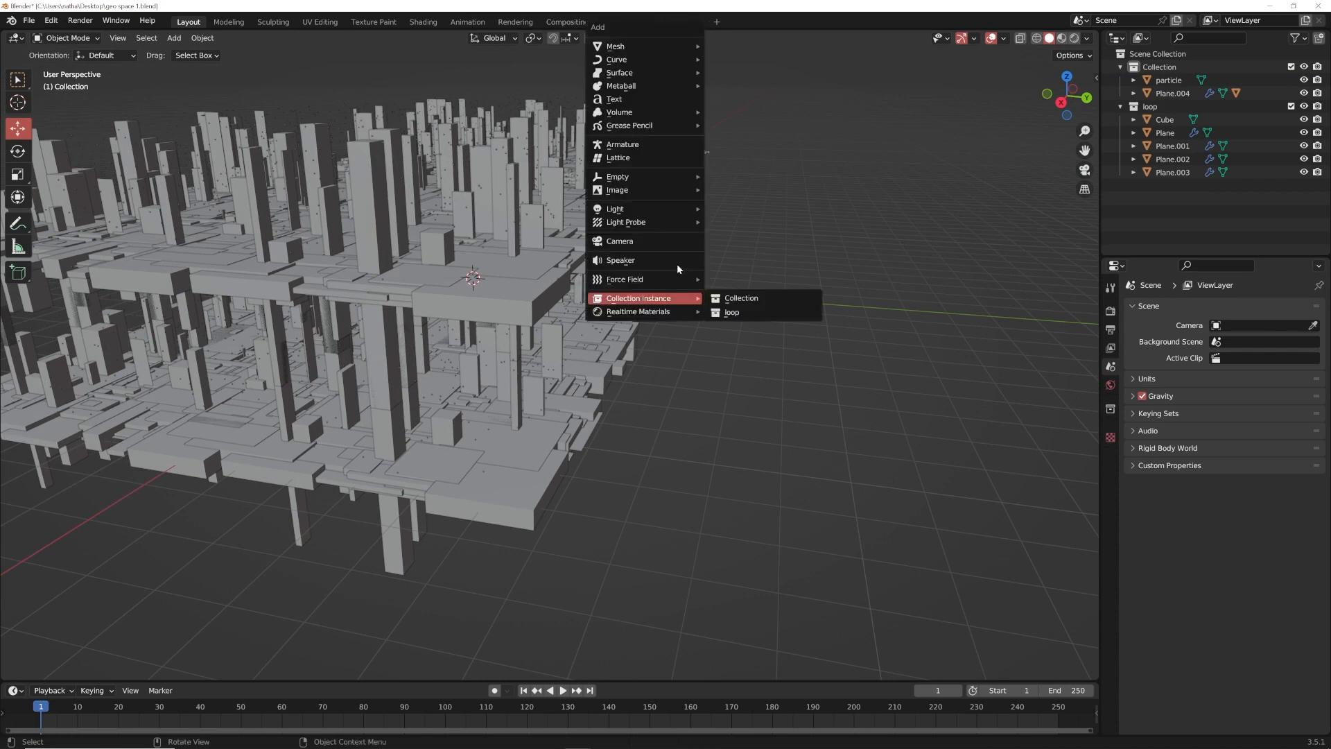
{"action": "mouse_move", "coordinate": [629, 43]}
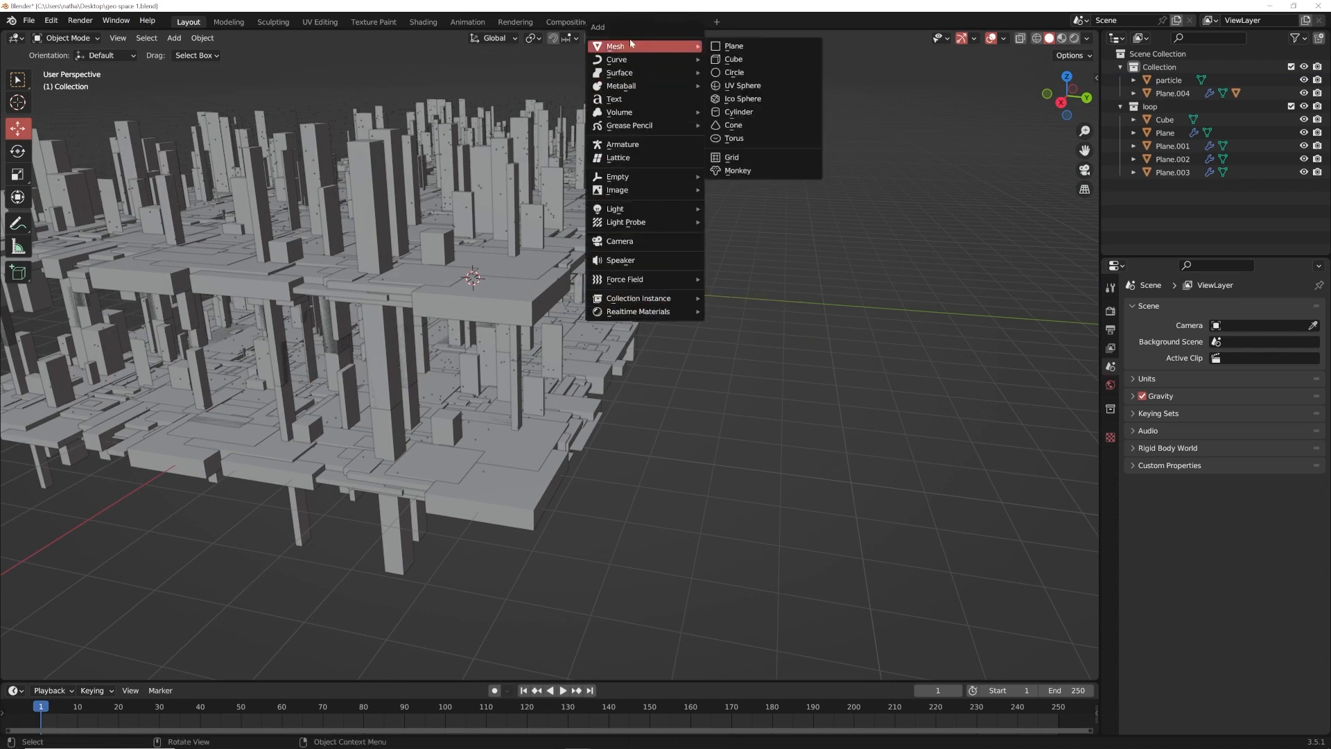
{"action": "left_click", "coordinate": [732, 52]}
{"action": "middle_click_drag", "start_coordinate": [693, 208], "coordinate": [577, 307]}
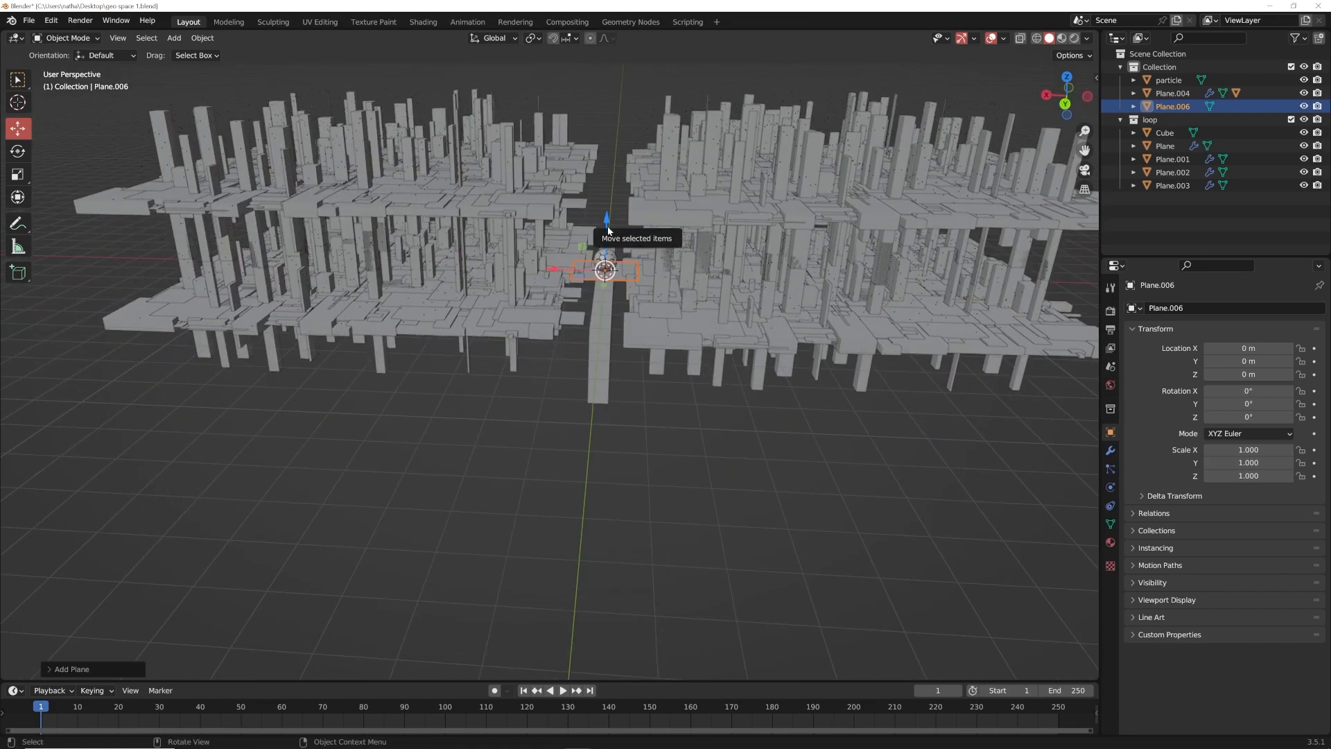
{"action": "key", "text": "s"}
{"action": "key", "text": "5"}
{"action": "key", "text": "Return"}
Raise the plane to about Z 1.56 m, between the two panel levels, and move it into the loop collection
{"action": "middle_click_drag", "start_coordinate": [607, 226], "coordinate": [679, 339]}
{"action": "left_click_drag", "start_coordinate": [546, 306], "coordinate": [567, 247]}
{"action": "middle_click_drag", "start_coordinate": [585, 275], "coordinate": [596, 310]}
{"action": "scroll", "coordinate": [594, 319], "scroll_direction": "up", "scroll_amount": 2}
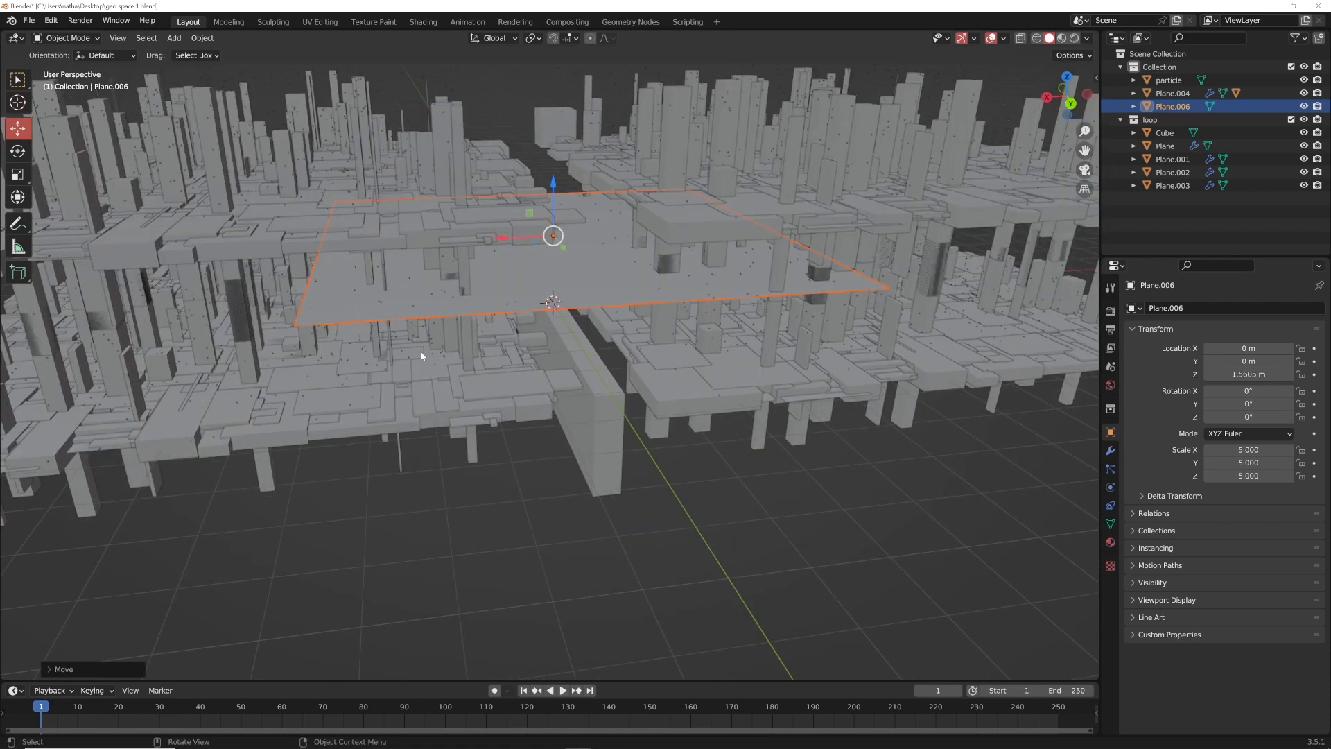
{"action": "middle_click_drag", "start_coordinate": [420, 351], "coordinate": [496, 346]}
{"action": "key", "text": "m"}
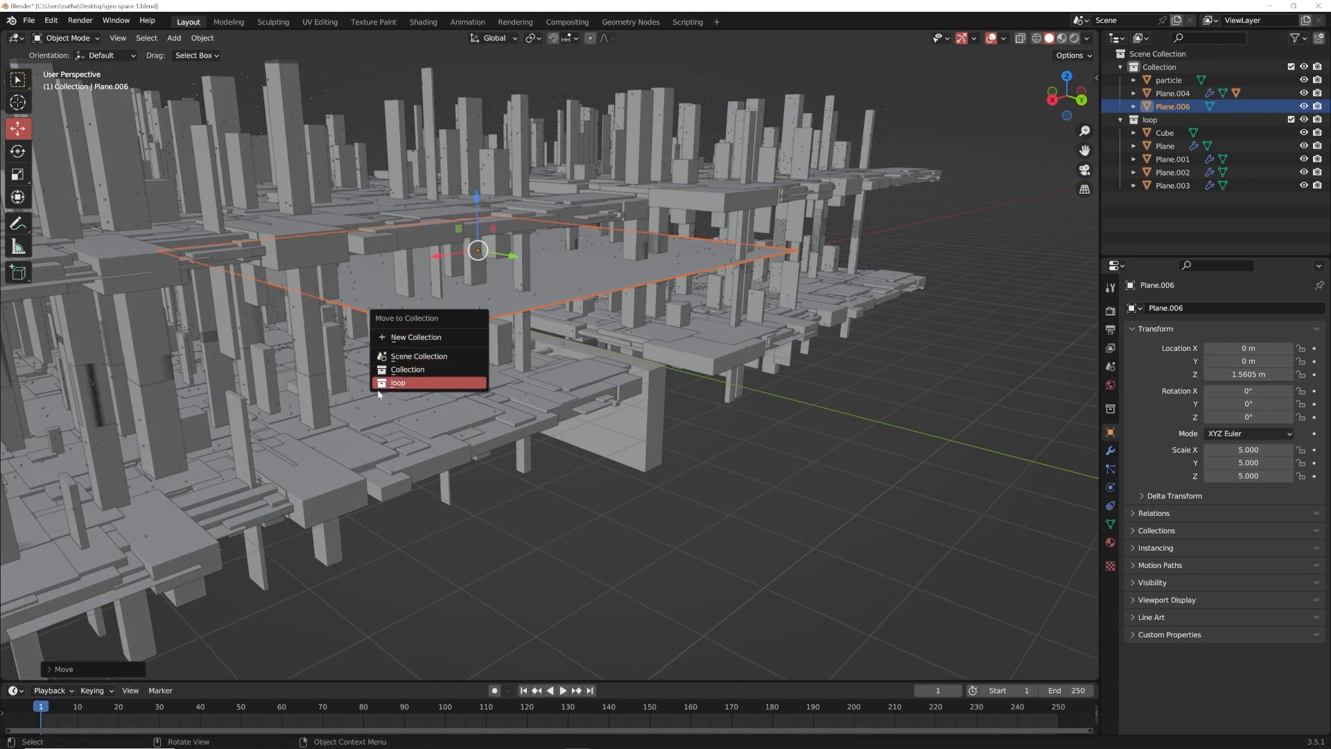
{"action": "left_click", "coordinate": [409, 381]}
Add a collection instance of loop and shift it along Y to 11 m
{"action": "middle_click_drag", "start_coordinate": [409, 386], "coordinate": [600, 473]}
{"action": "key", "text": "shift+a"}
{"action": "mouse_move", "coordinate": [567, 726]}
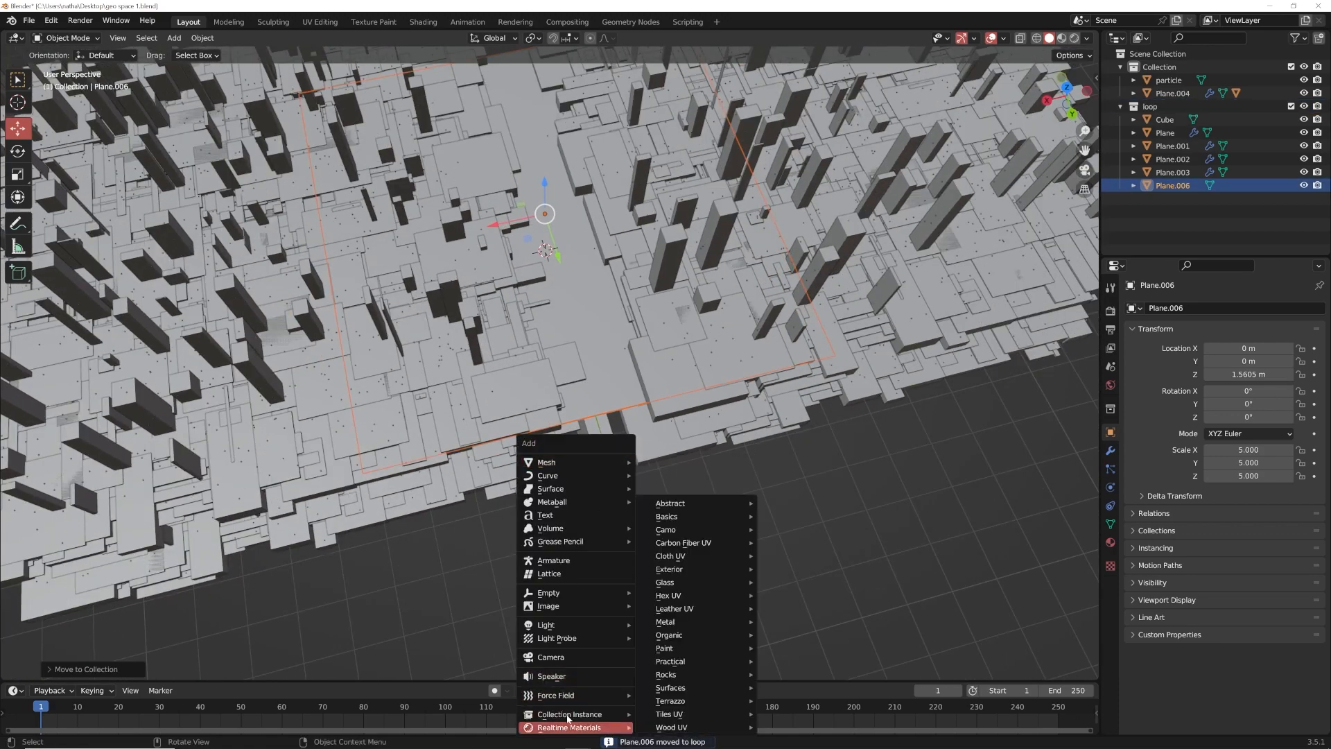
{"action": "left_click", "coordinate": [663, 726]}
{"action": "middle_click_drag", "start_coordinate": [663, 527], "coordinate": [604, 353]}
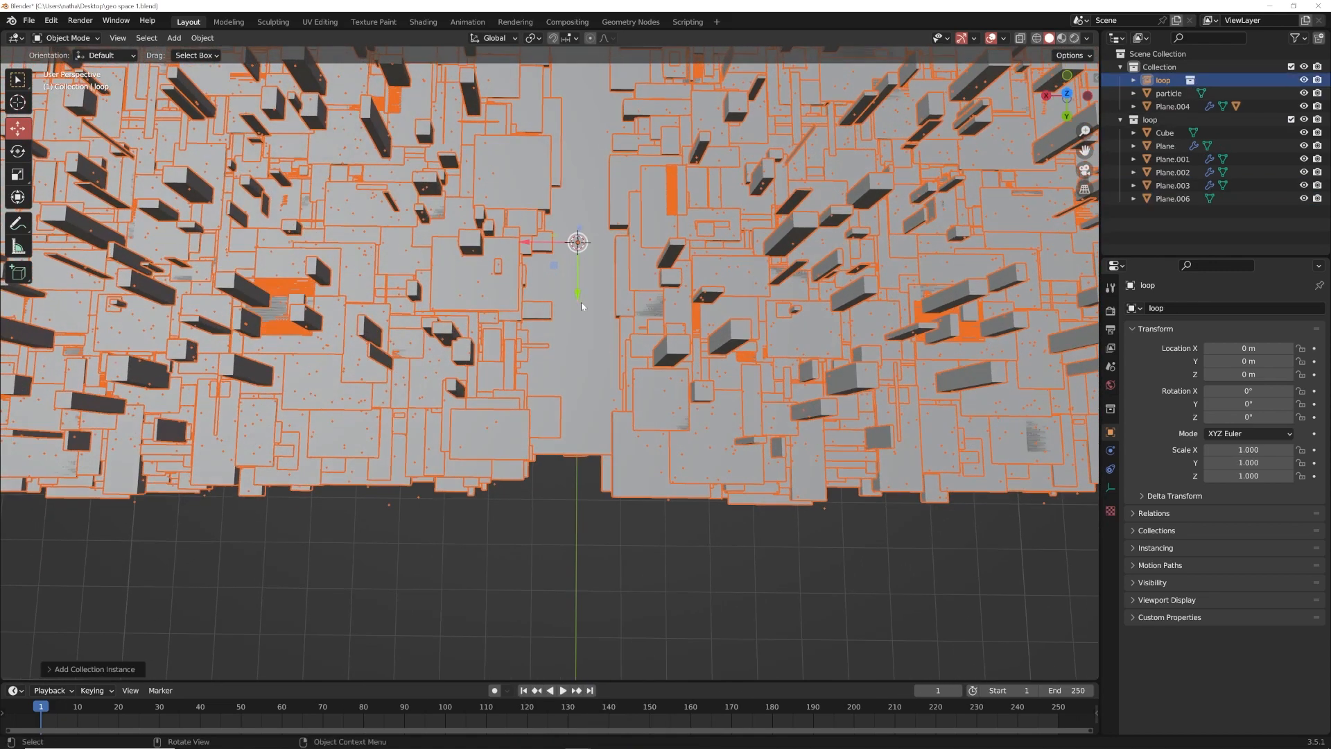
{"action": "left_click_drag", "start_coordinate": [579, 298], "coordinate": [652, 282]}
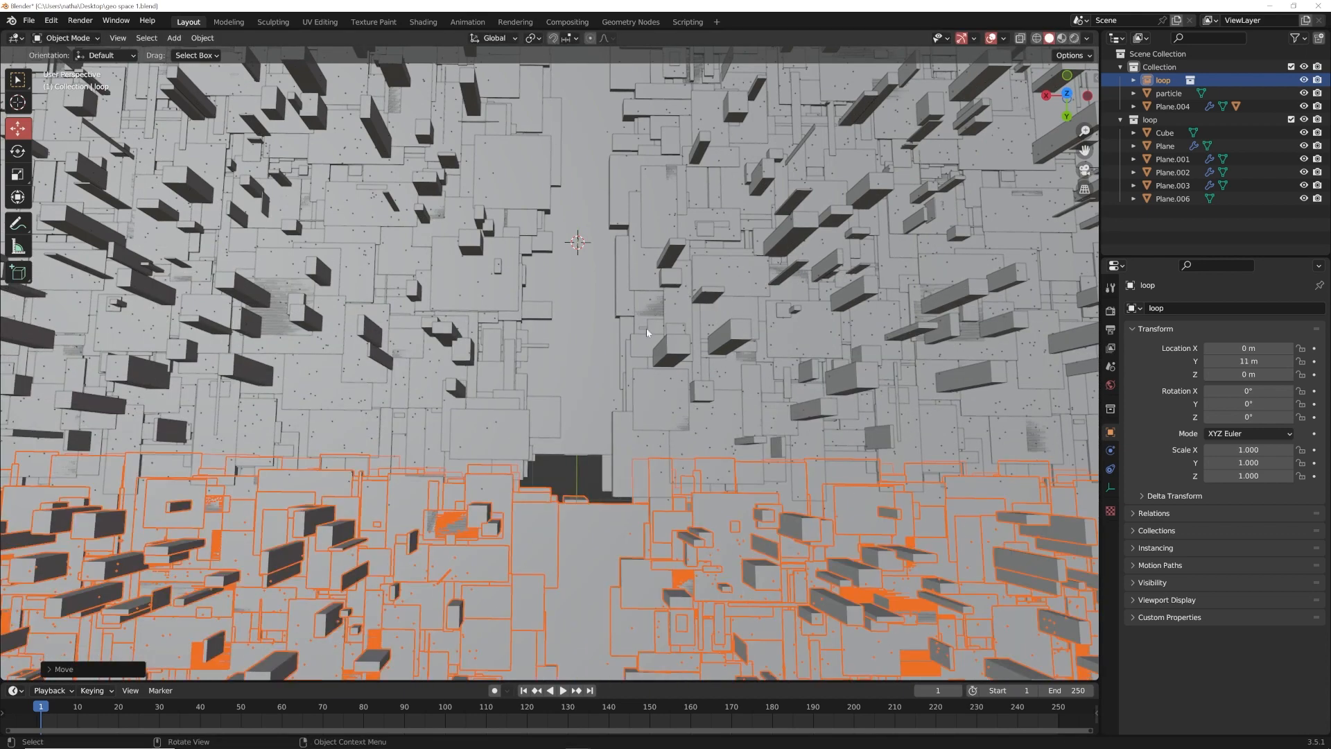
Move the loop instance back along Y to close the gap in the central track
{"action": "scroll", "coordinate": [576, 491], "scroll_direction": "down", "scroll_amount": 5}
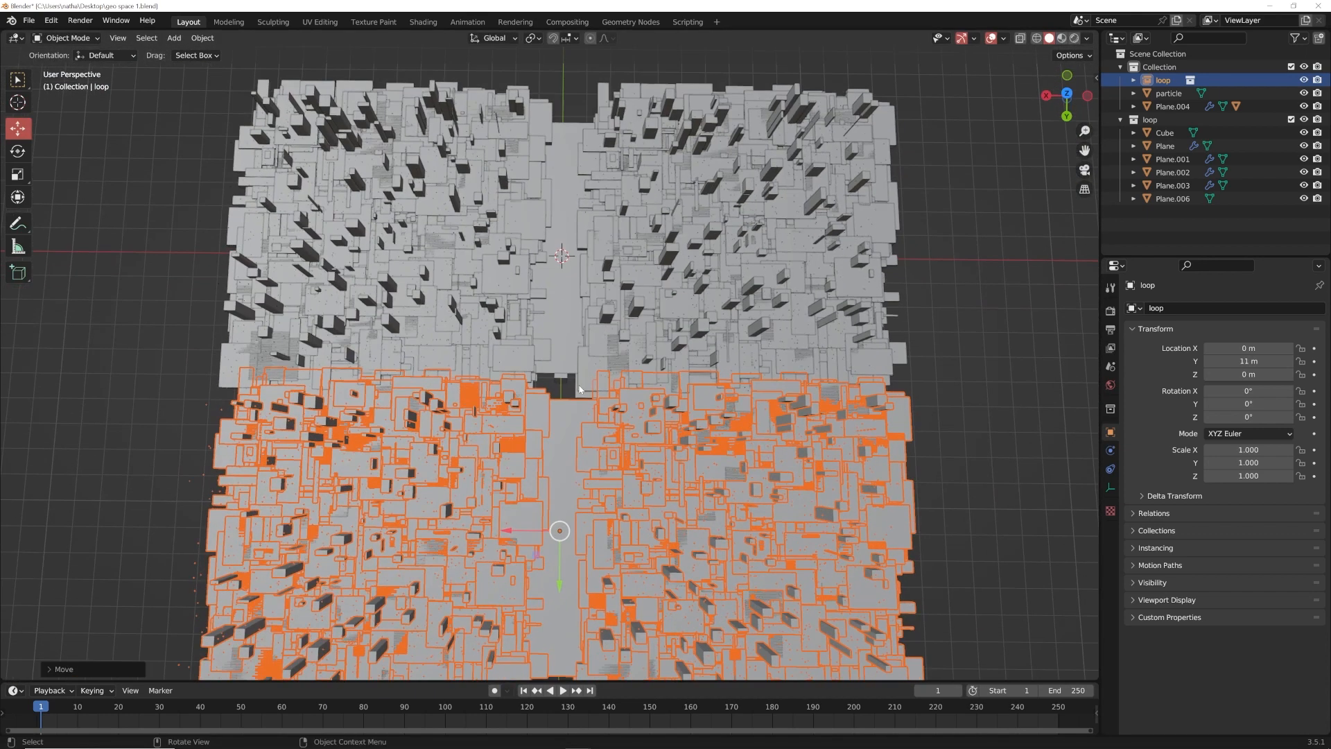
{"action": "scroll", "coordinate": [582, 628], "scroll_direction": "up", "scroll_amount": 3}
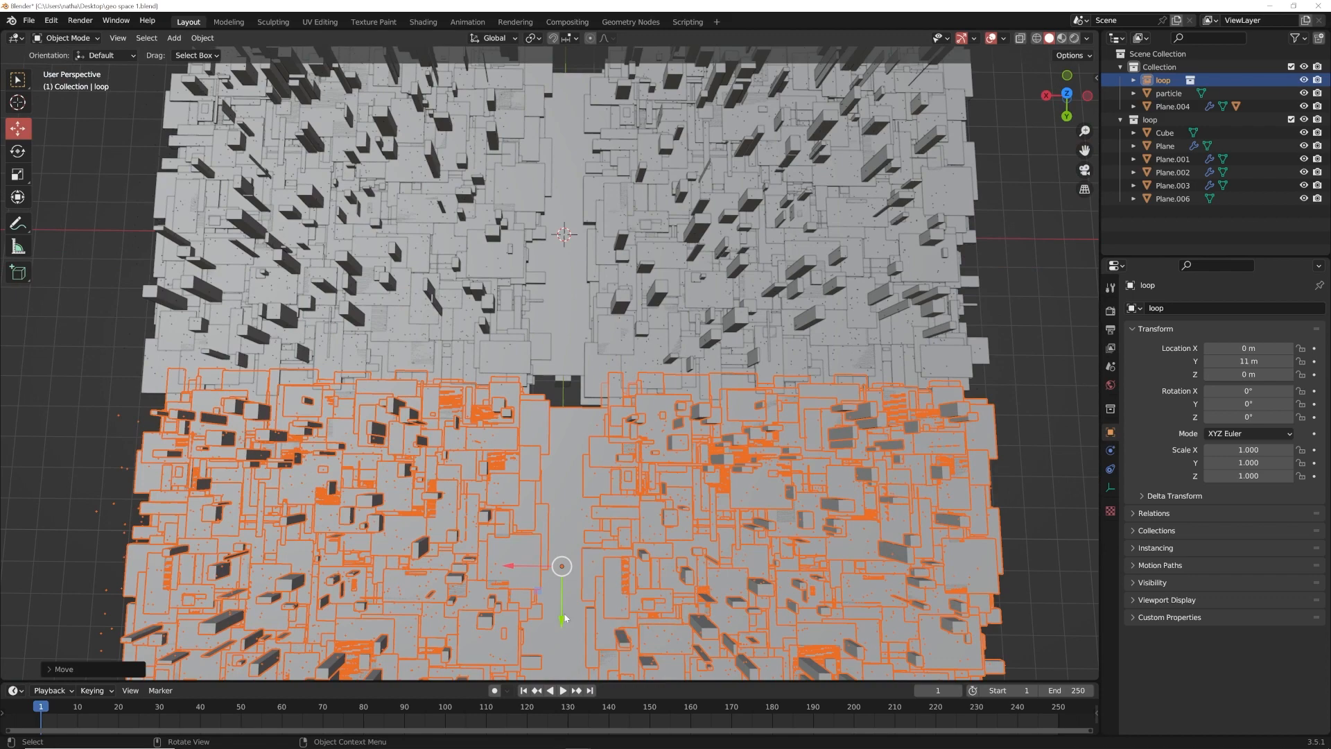
{"action": "left_click_drag", "start_coordinate": [567, 632], "coordinate": [570, 591]}
{"action": "scroll", "coordinate": [588, 390], "scroll_direction": "up", "scroll_amount": 4}
{"action": "scroll", "coordinate": [584, 435], "scroll_direction": "down", "scroll_amount": 2}
{"action": "scroll", "coordinate": [555, 495], "scroll_direction": "down", "scroll_amount": 5}
Duplicate the loop instance and move the copy along Y to 20 m, extending the environment
{"action": "middle_click_drag", "start_coordinate": [555, 495], "coordinate": [479, 221]}
{"action": "key", "text": "shift+d"}
{"action": "right_click", "coordinate": [721, 208]}
{"action": "middle_click_drag", "start_coordinate": [721, 209], "coordinate": [584, 309]}
{"action": "left_click_drag", "start_coordinate": [558, 314], "coordinate": [613, 641], "text": "ctrl"}
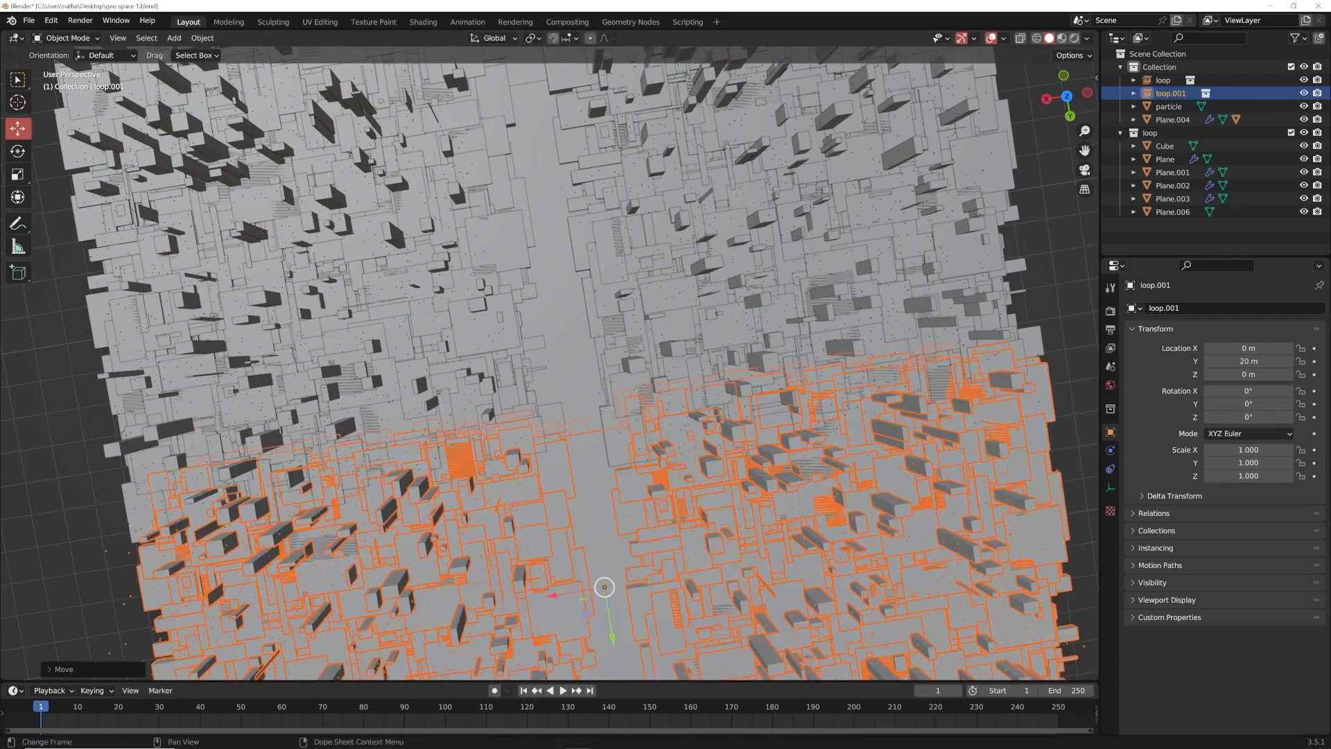
Select both loop instances, make linked duplicates and move them along Y to continue the row
{"action": "scroll", "coordinate": [613, 721], "scroll_direction": "down", "scroll_amount": 1}
{"action": "scroll", "coordinate": [621, 445], "scroll_direction": "down", "scroll_amount": 5}
{"action": "middle_click_drag", "start_coordinate": [655, 404], "coordinate": [722, 360]}
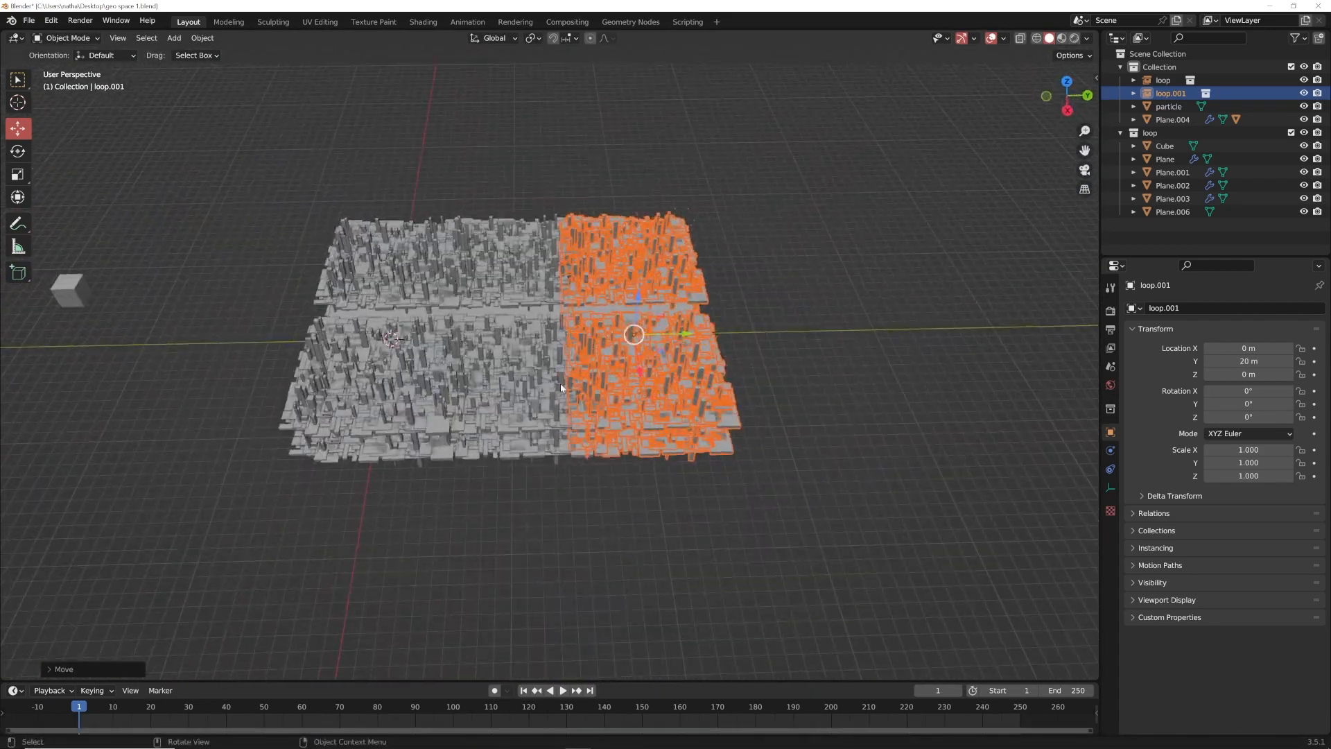
{"action": "left_click", "coordinate": [561, 387]}
{"action": "left_click", "coordinate": [651, 355], "text": "shift"}
{"action": "key", "text": "alt+d"}
{"action": "right_click", "coordinate": [712, 269]}
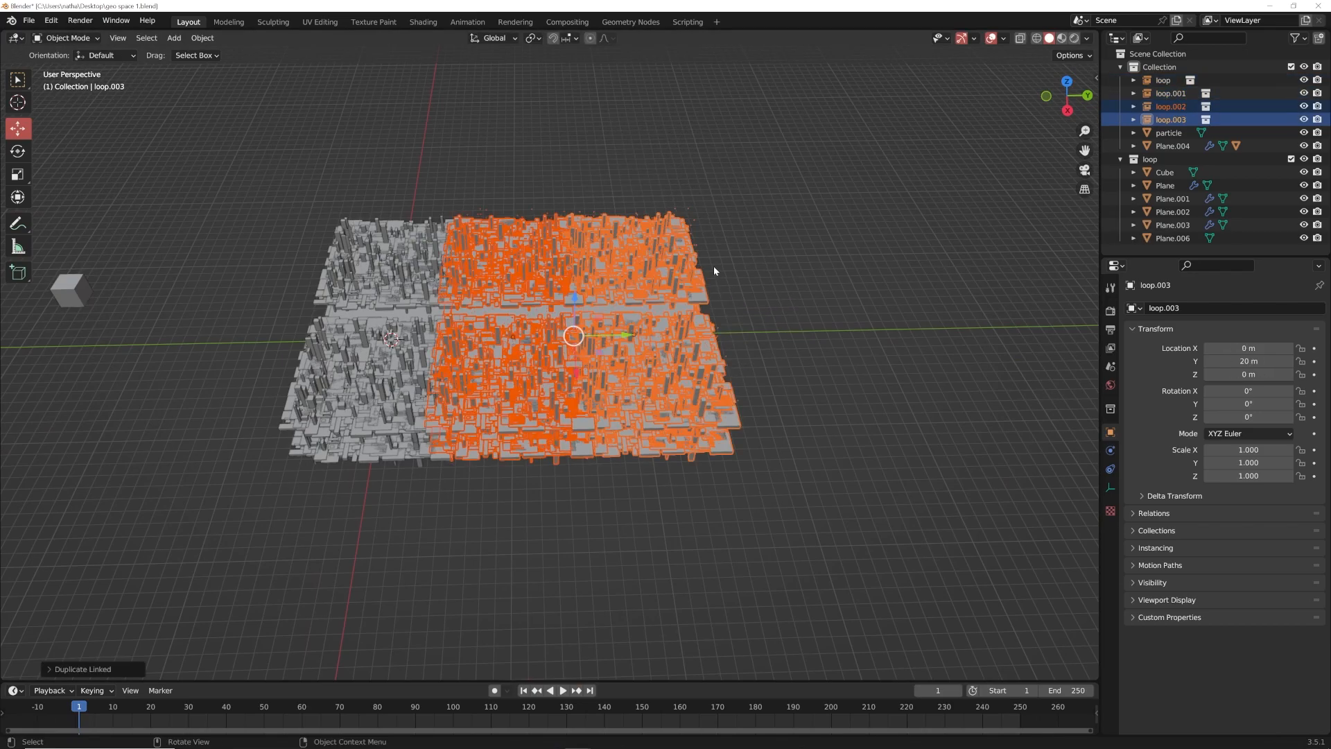
{"action": "scroll", "coordinate": [771, 326], "scroll_direction": "up", "scroll_amount": 4}
{"action": "middle_click_drag", "start_coordinate": [773, 330], "coordinate": [597, 340], "text": "shift"}
{"action": "middle_click_drag", "start_coordinate": [598, 340], "coordinate": [605, 419]}
{"action": "left_click_drag", "start_coordinate": [473, 321], "coordinate": [904, 354]}
Select the plane between the panel levels and hide its surface with a Mask modifier
{"action": "middle_click_drag", "start_coordinate": [901, 355], "coordinate": [624, 277]}
{"action": "middle_click_drag", "start_coordinate": [506, 273], "coordinate": [458, 277]}
{"action": "left_click", "coordinate": [473, 372]}
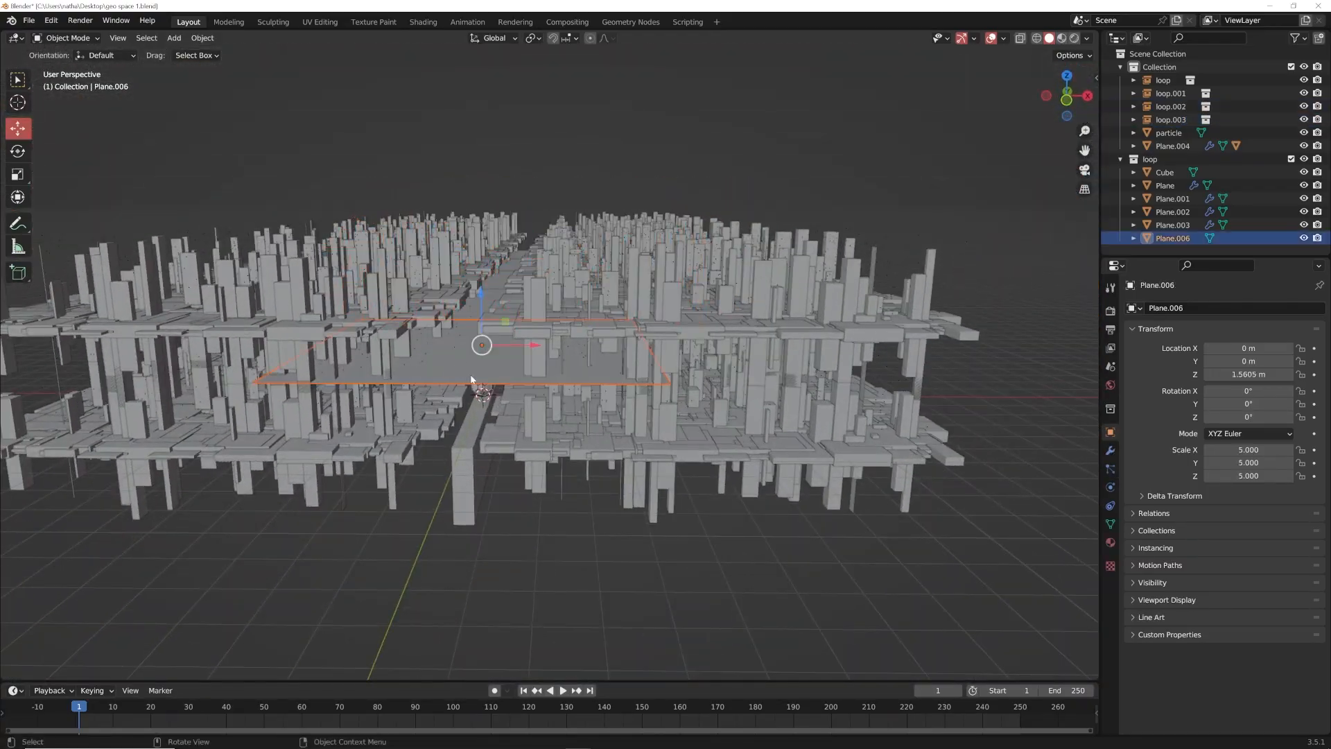
{"action": "left_click", "coordinate": [1110, 451]}
{"action": "left_click", "coordinate": [1171, 314]}
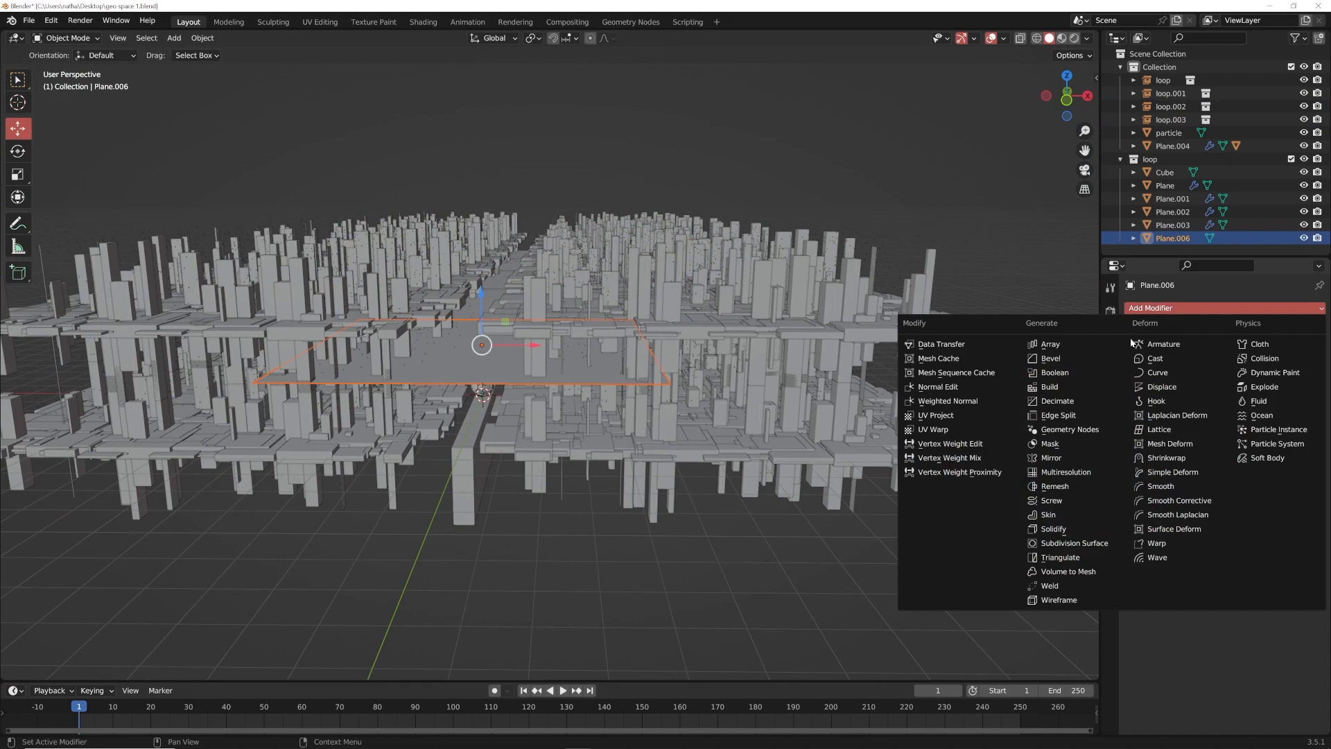
{"action": "left_click", "coordinate": [1062, 444]}
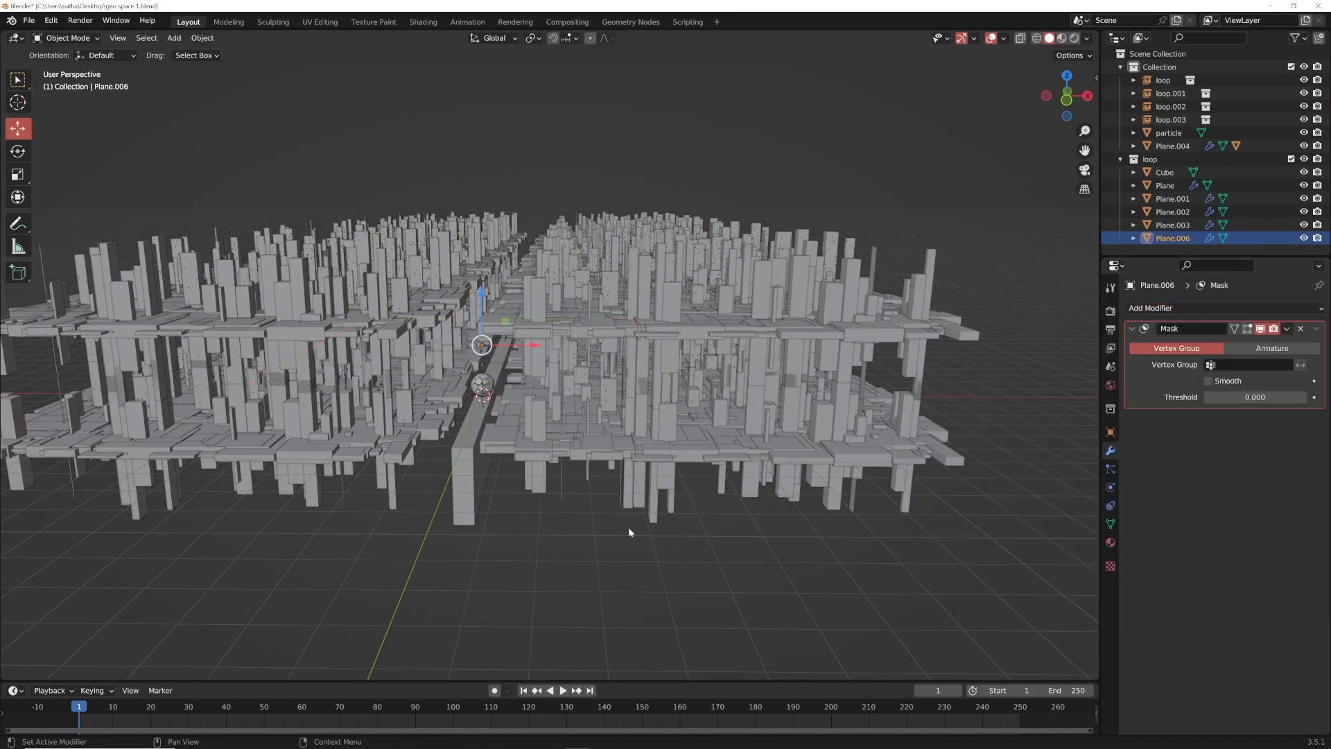
Select and frame the ball, and examine the extended environment around the central track
{"action": "middle_click_drag", "start_coordinate": [552, 451], "coordinate": [448, 509]}
{"action": "left_click", "coordinate": [486, 431]}
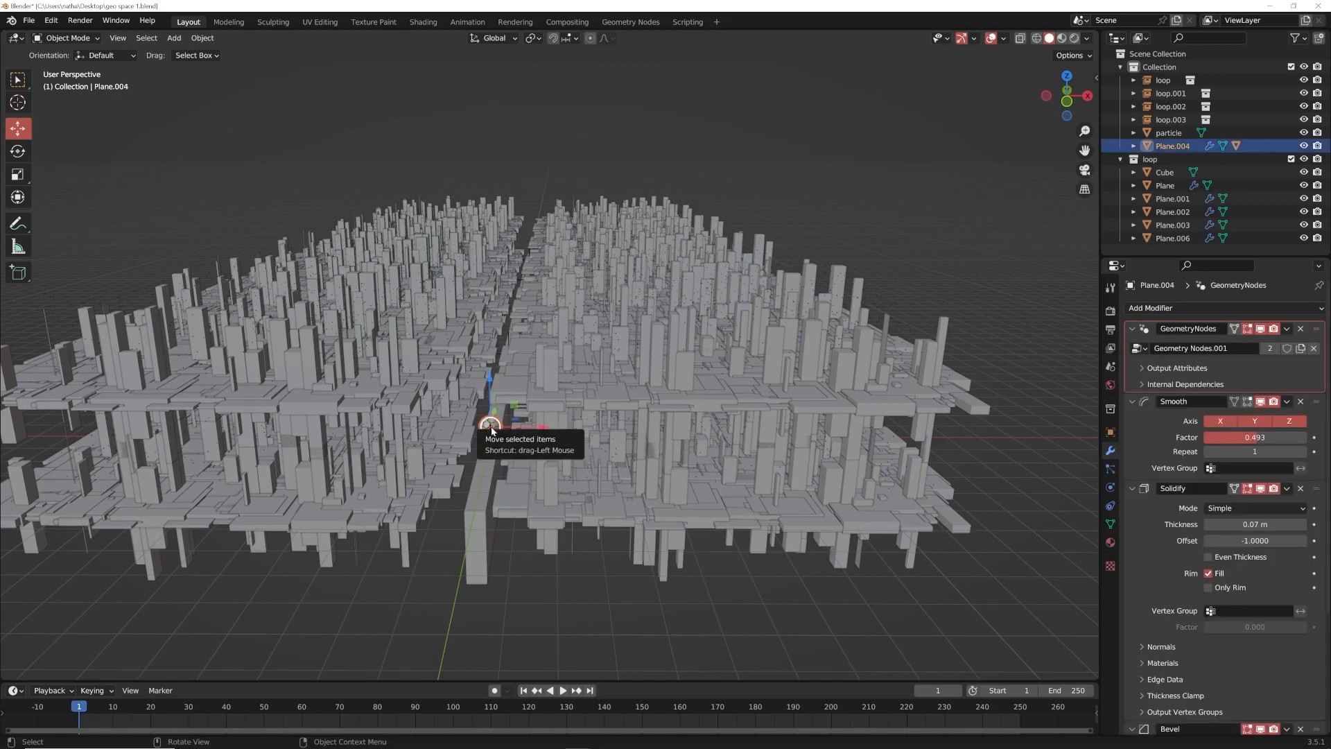
{"action": "key", "text": "KP_Decimal"}
{"action": "scroll", "coordinate": [524, 424], "scroll_direction": "down", "scroll_amount": 6}
{"action": "middle_click_drag", "start_coordinate": [524, 424], "coordinate": [695, 339]}
{"action": "scroll", "coordinate": [695, 339], "scroll_direction": "up", "scroll_amount": 6}
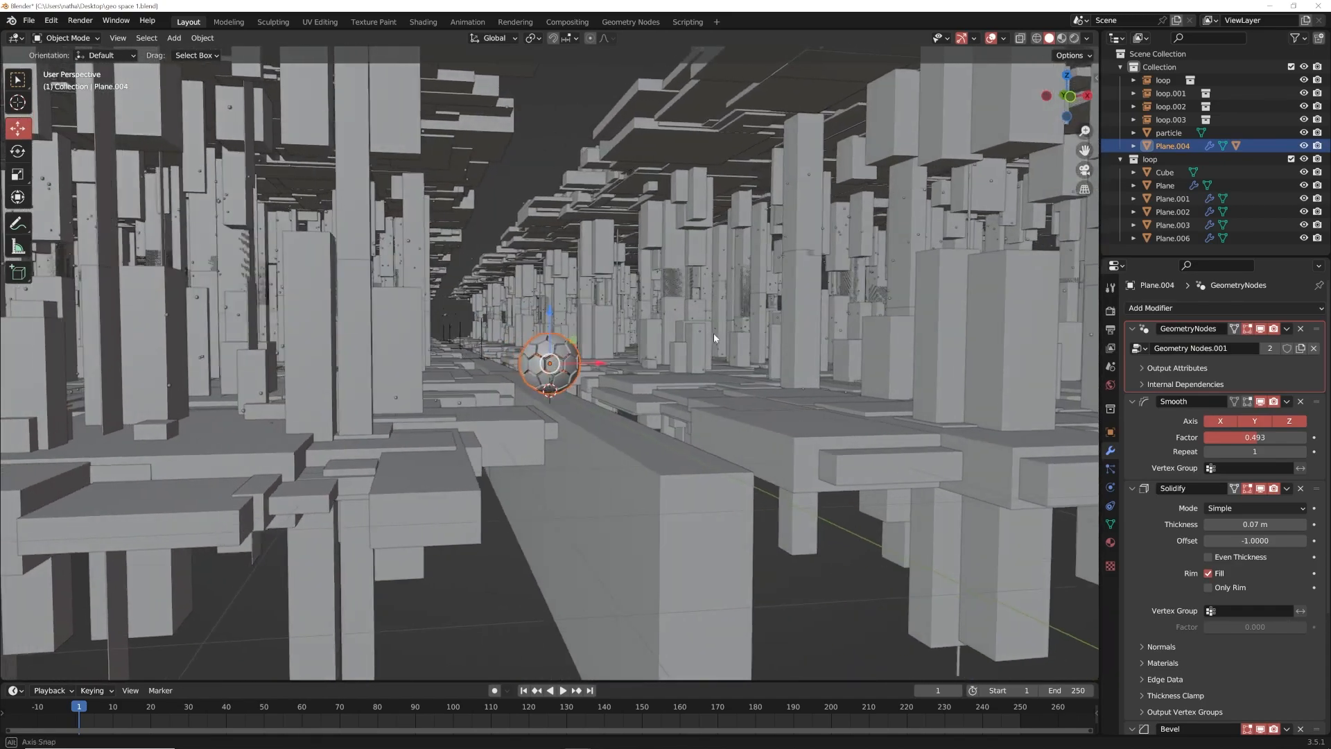
{"action": "middle_click_drag", "start_coordinate": [714, 335], "coordinate": [653, 345]}
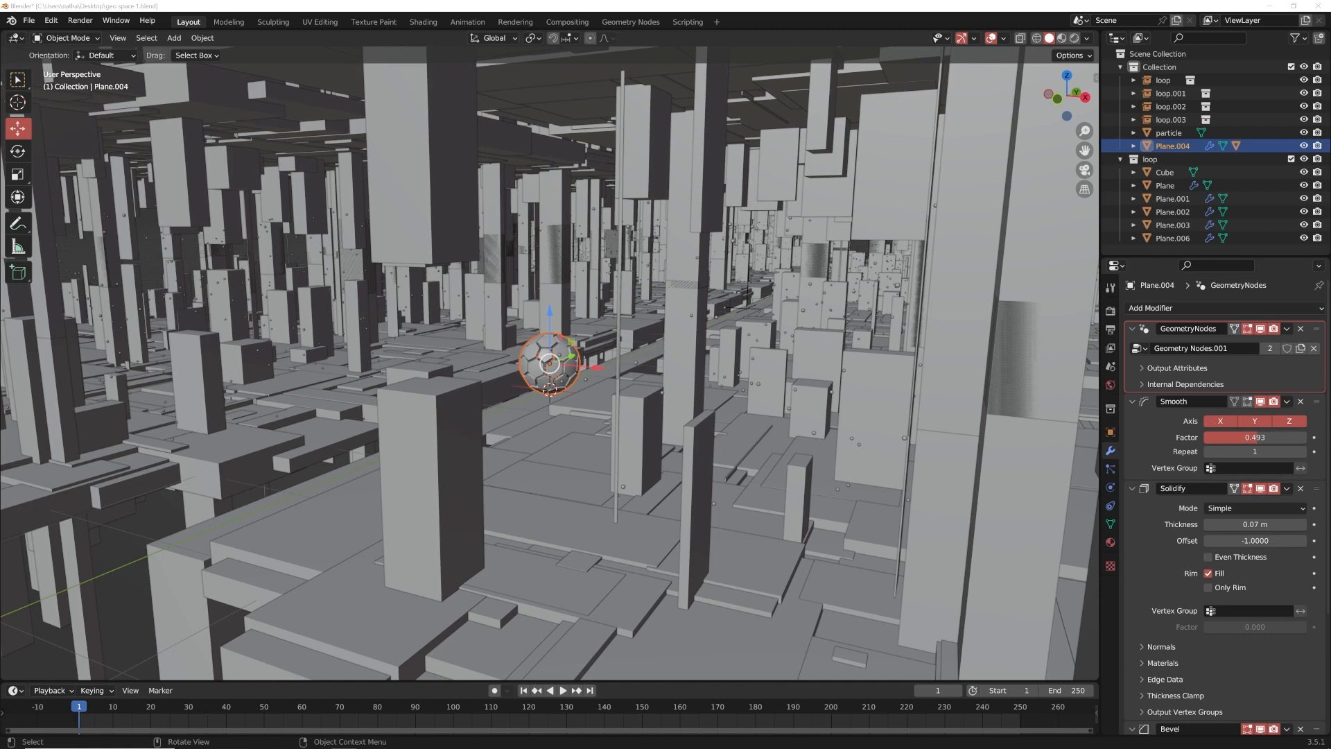
{"action": "middle_click_drag", "start_coordinate": [177, 119], "coordinate": [197, 121]}
Save the scene to its existing file
{"action": "left_click", "coordinate": [30, 21]}
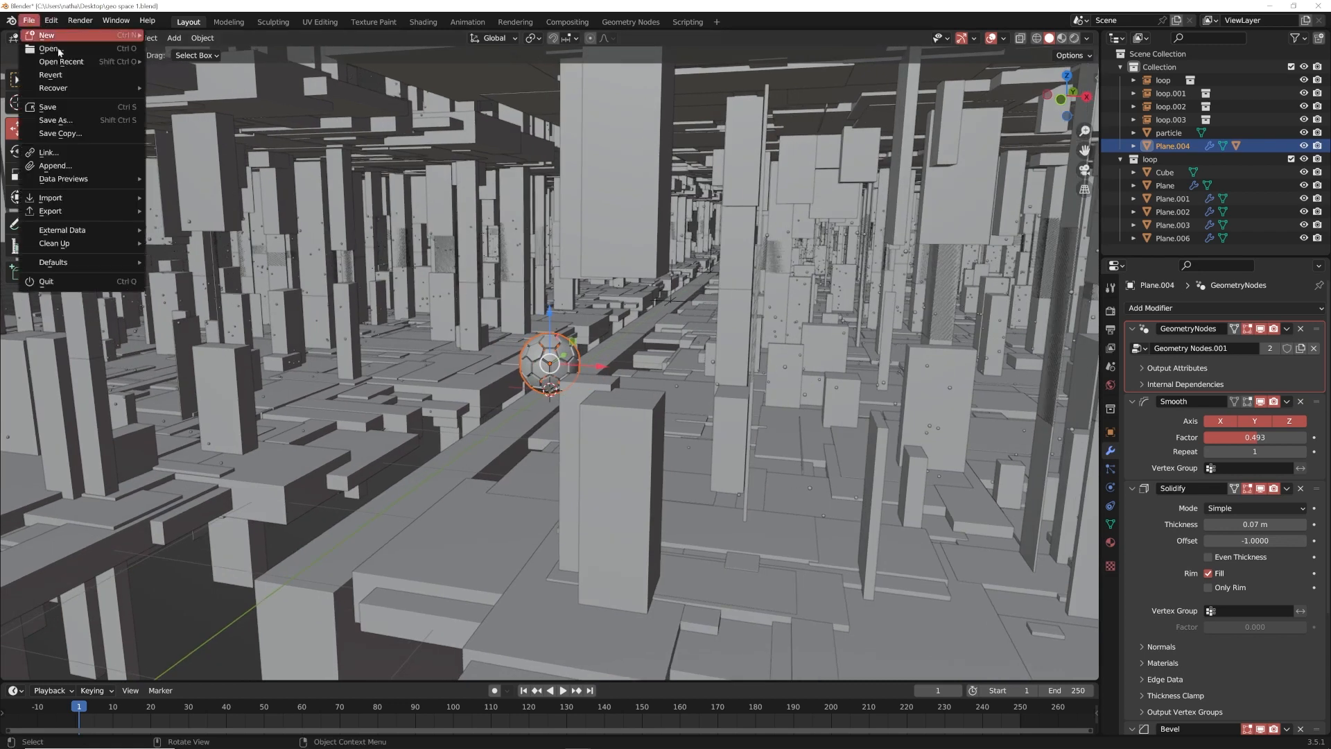
{"action": "left_click", "coordinate": [75, 111]}
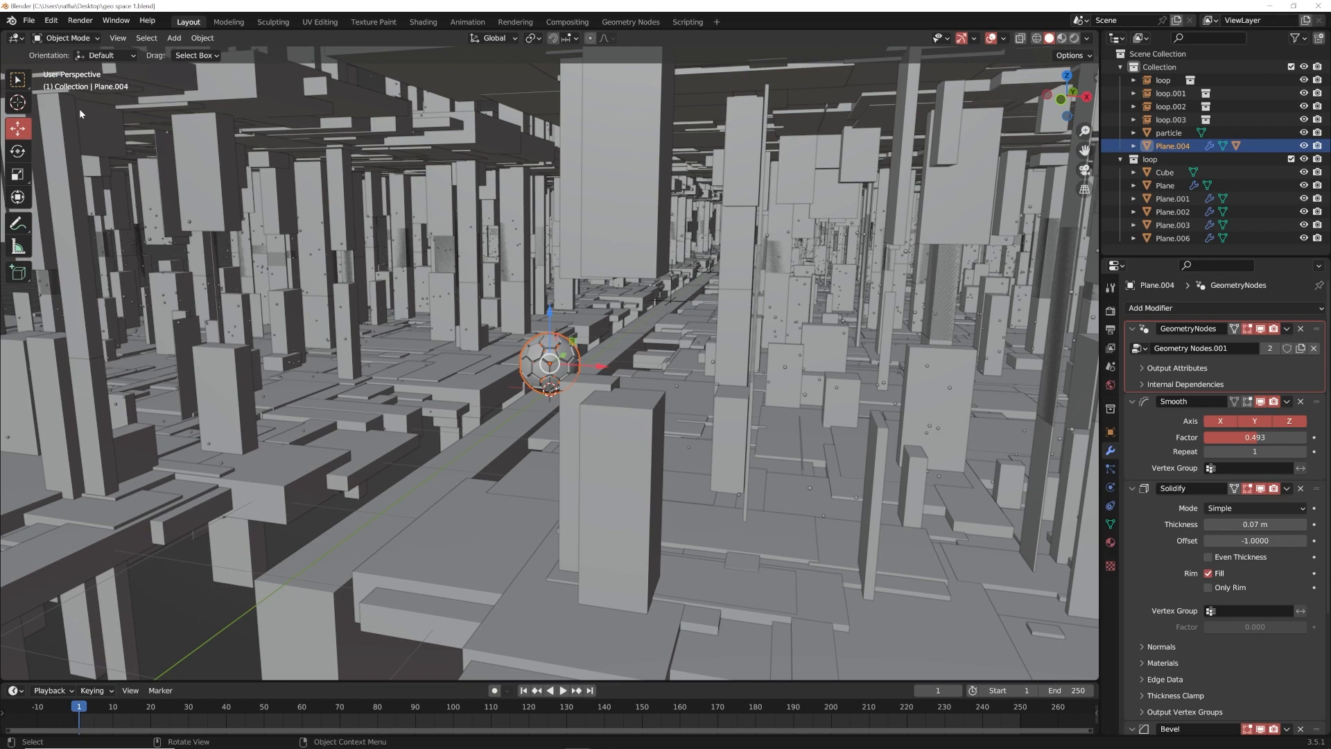
{"action": "middle_click_drag", "start_coordinate": [81, 111], "coordinate": [533, 243]}
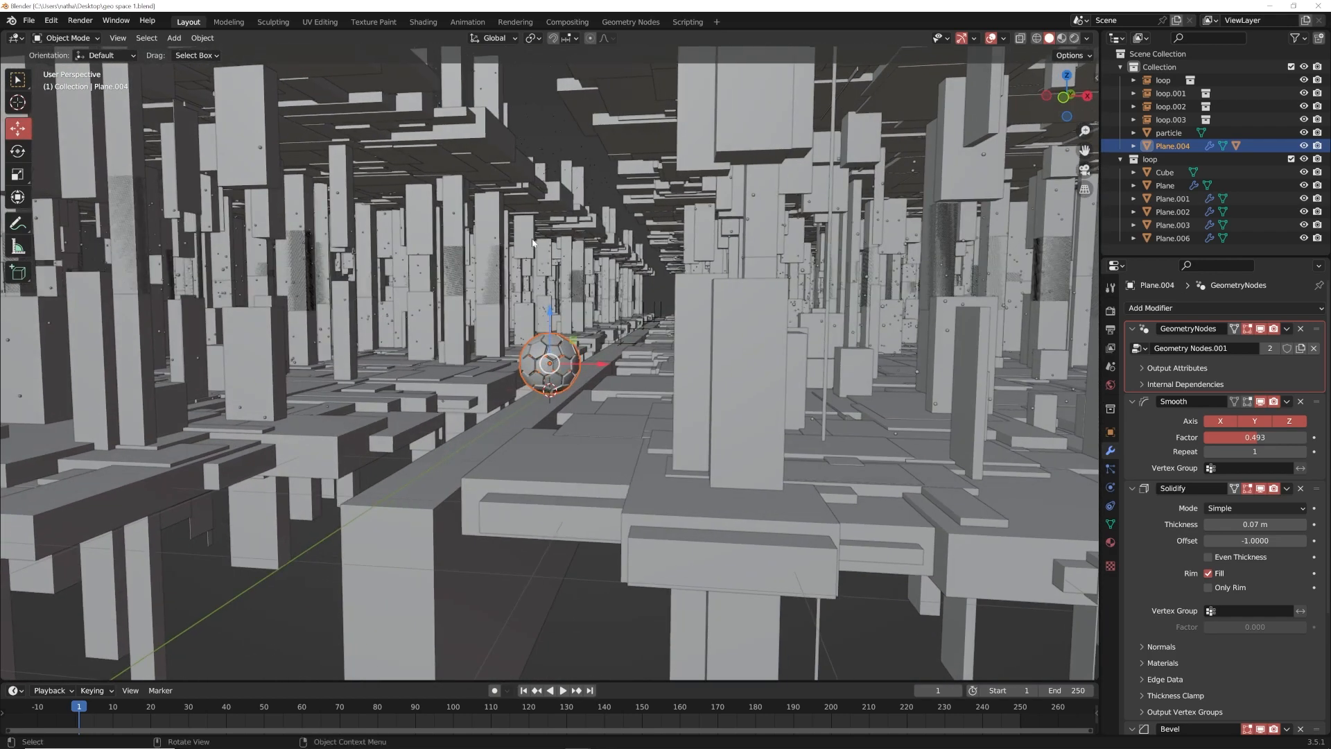